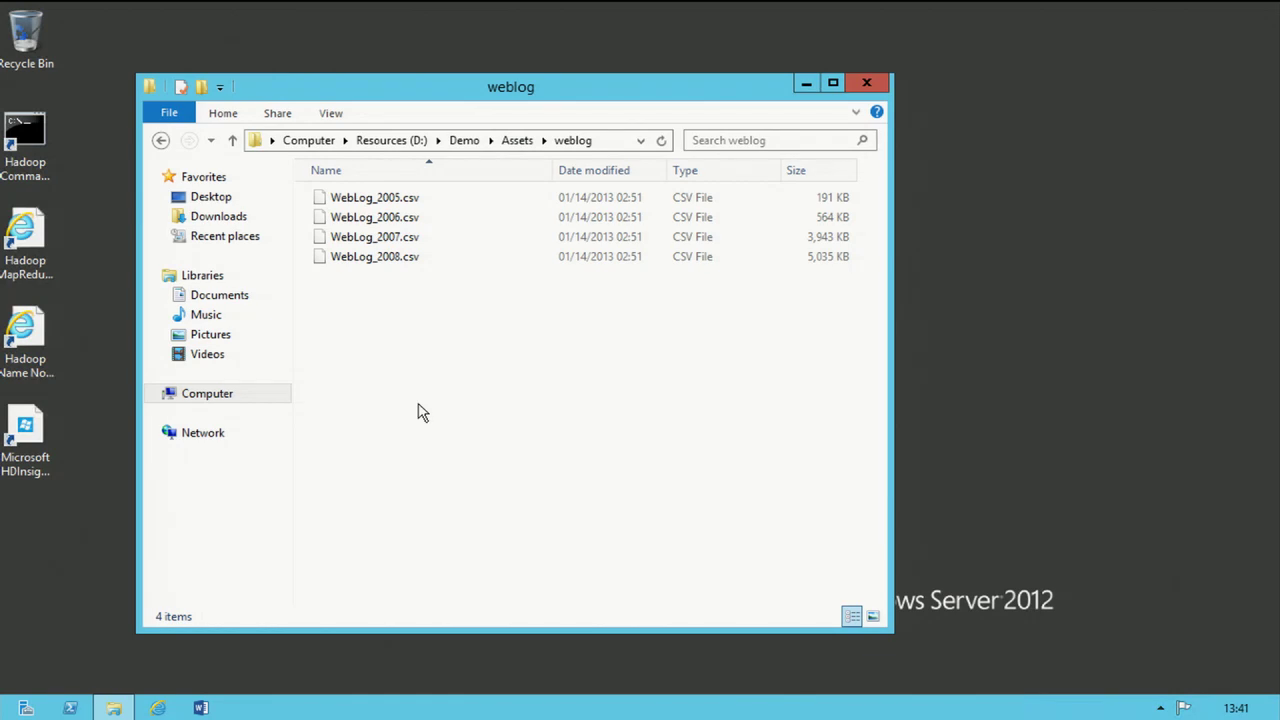
- Open WebLog_2005.csv from the weblog folder to view its raw text
{"action": "left_click", "coordinate": [413, 258]}
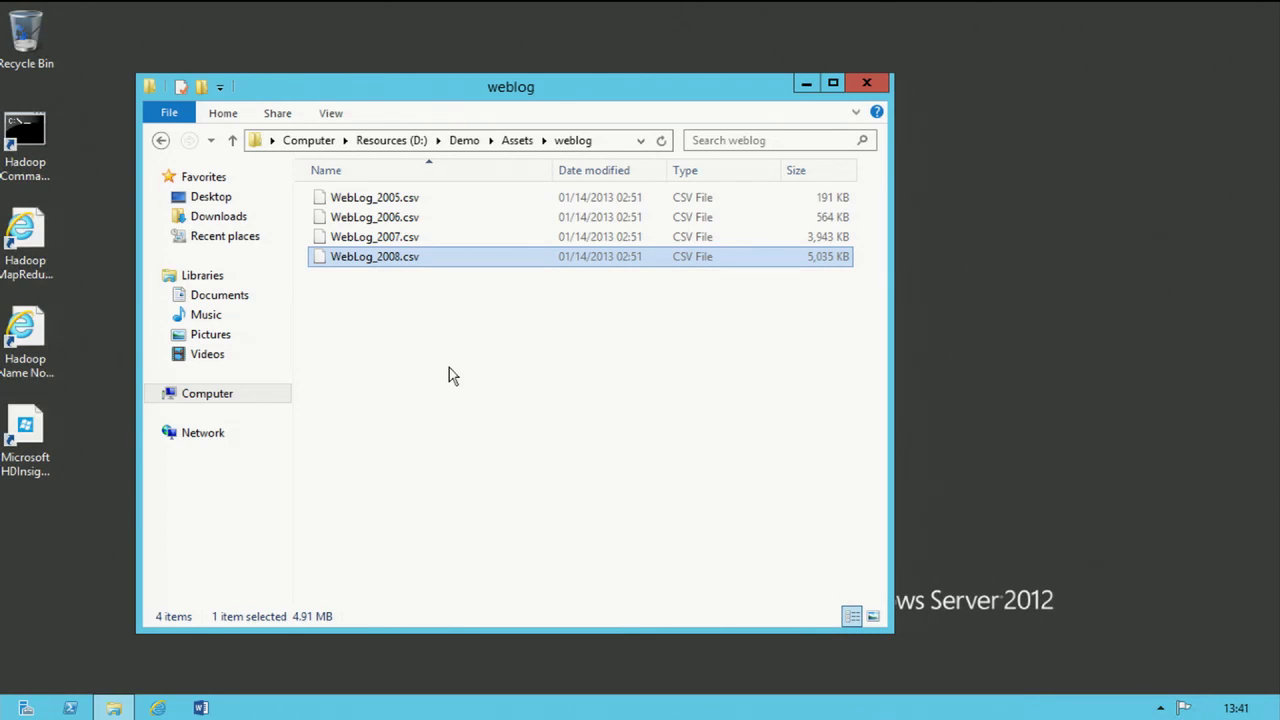
{"action": "right_click", "coordinate": [405, 199]}
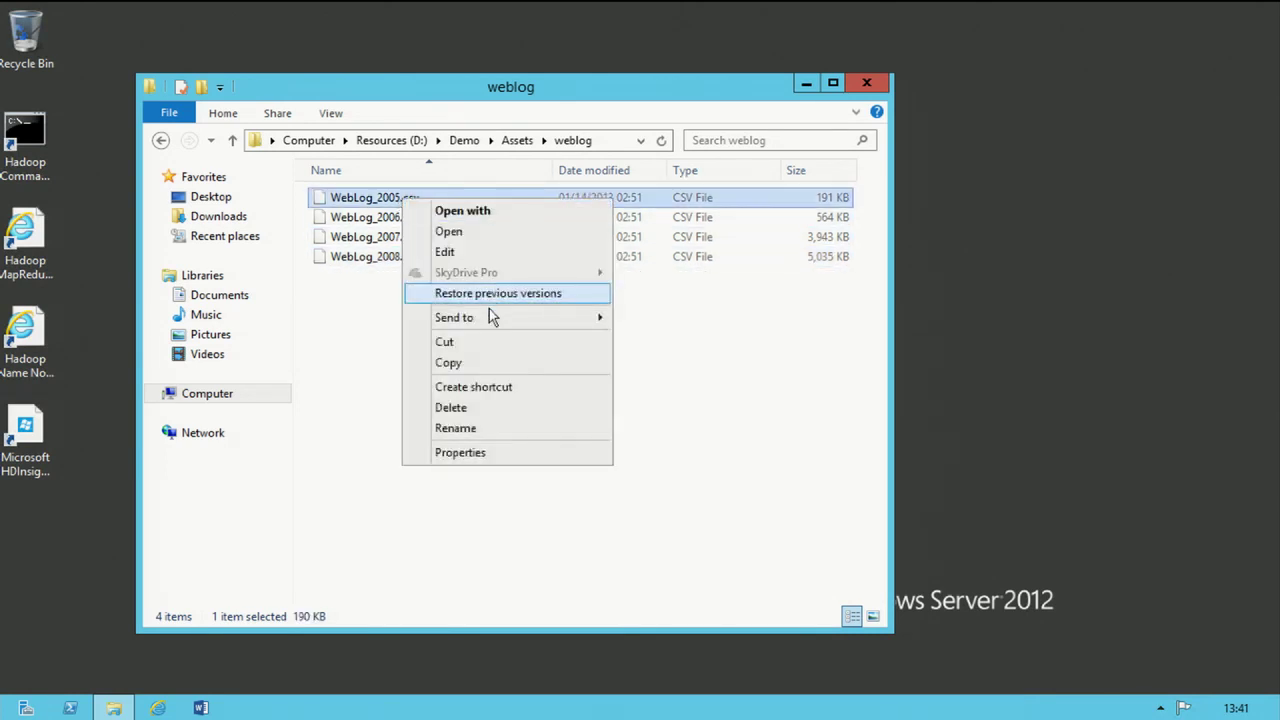
{"action": "mouse_move", "coordinate": [489, 312]}
{"action": "left_click", "coordinate": [695, 428]}
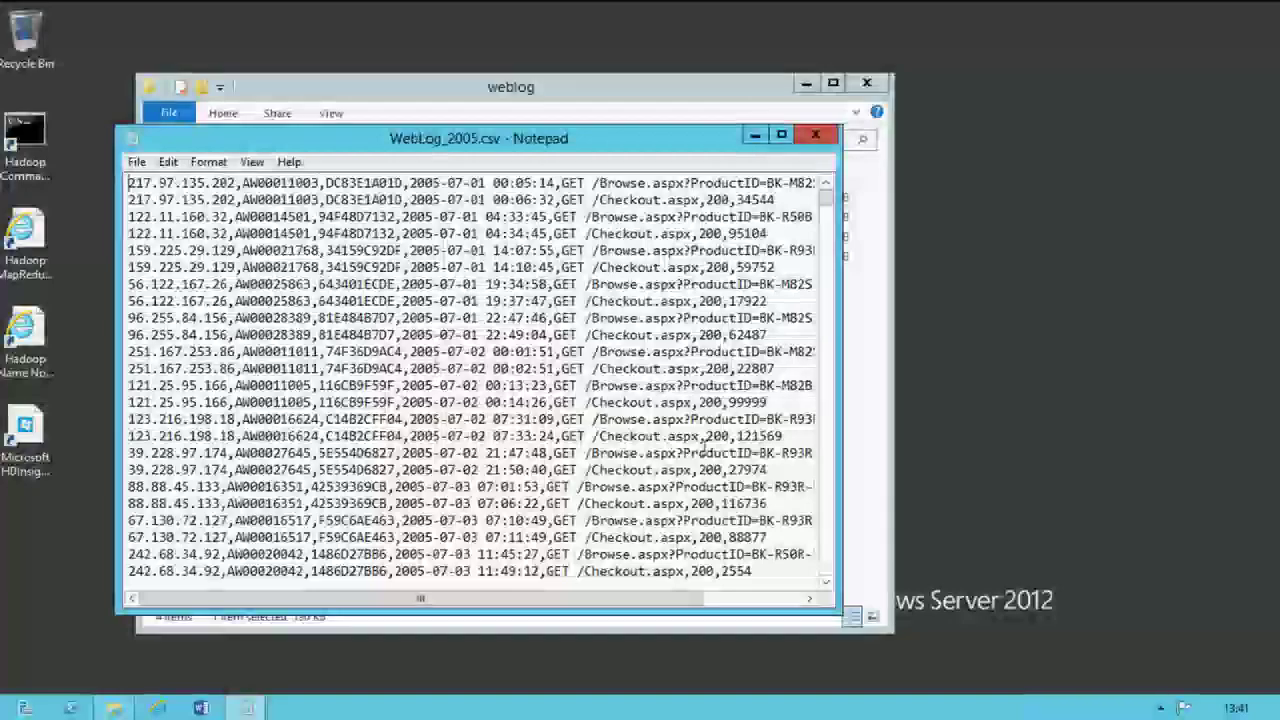
- Highlight the account ID and then the session ID in the first log record
{"action": "left_click", "coordinate": [237, 183], "text": "shift"}
{"action": "left_click", "coordinate": [319, 183], "text": "shift"}
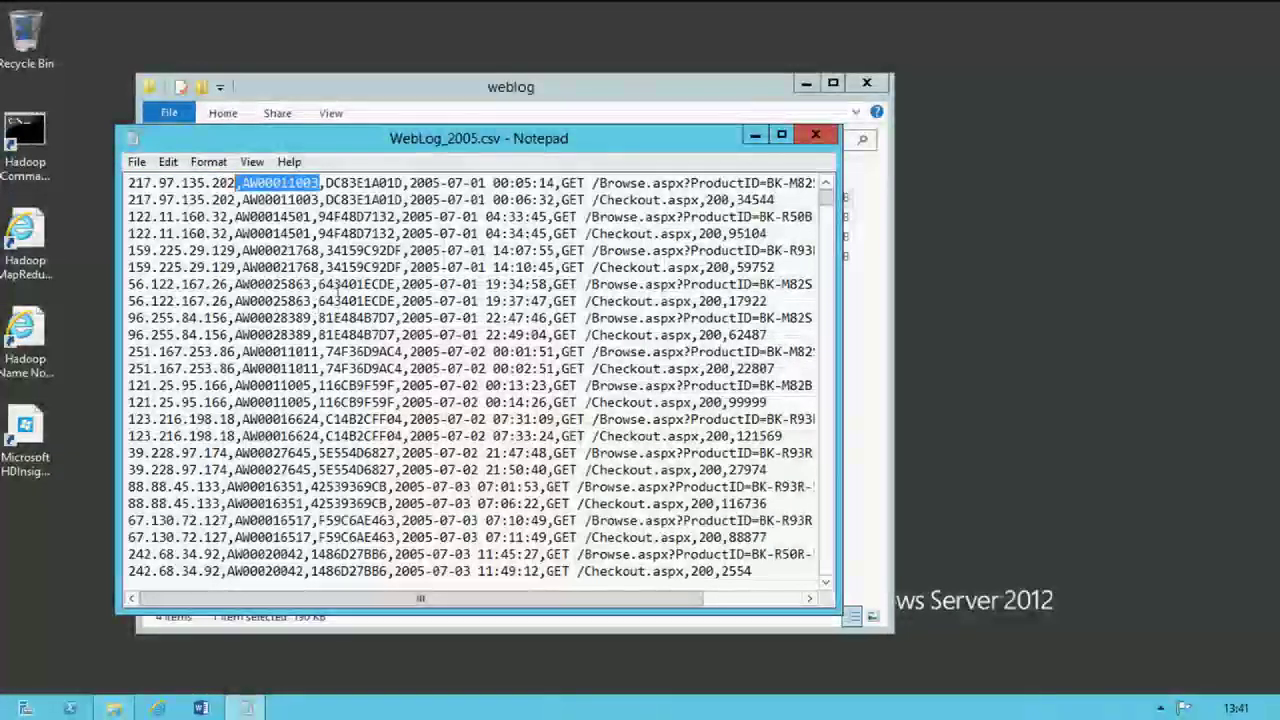
{"action": "key", "text": "Right"}
{"action": "key", "text": "Right"}
{"action": "key", "text": "shift+Right"}
{"action": "key", "text": "shift+Right"}
{"action": "key", "text": "shift+Right"}
{"action": "key", "text": "shift+Right"}
{"action": "key", "text": "shift+Right"}
{"action": "key", "text": "shift+Right"}
{"action": "key", "text": "shift+Right"}
{"action": "key", "text": "shift+Right"}
{"action": "key", "text": "shift+Right"}
{"action": "key", "text": "shift+Right"}
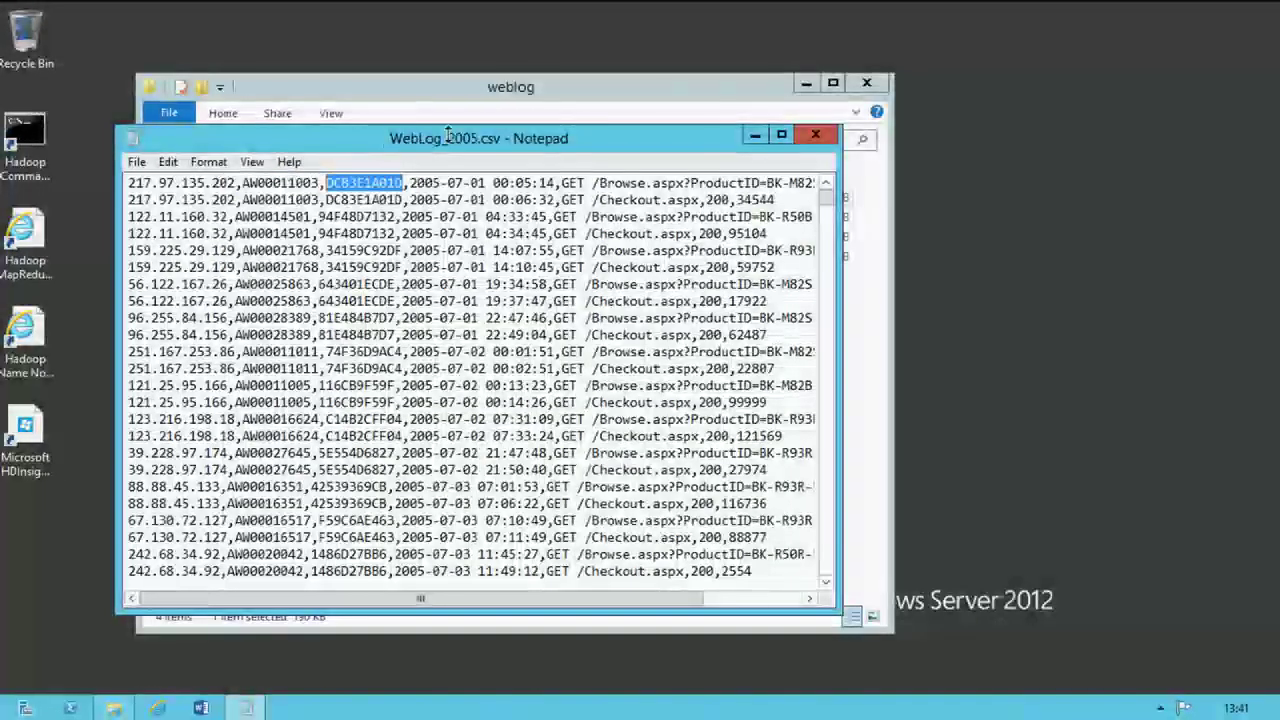
- Highlight the full date and time value in the first log record
{"action": "key", "text": "Right"}
{"action": "key", "text": "Right"}
{"action": "key", "text": "shift+Right"}
{"action": "key", "text": "shift+Right"}
{"action": "key", "text": "shift+Right"}
{"action": "key", "text": "shift+Right"}
{"action": "key", "text": "shift+Right"}
{"action": "key", "text": "shift+Right"}
{"action": "key", "text": "shift+Right"}
{"action": "key", "text": "shift+Right"}
{"action": "key", "text": "shift+Right"}
{"action": "key", "text": "shift+Right"}
{"action": "key", "text": "shift+Right"}
{"action": "key", "text": "shift+Right"}
{"action": "key", "text": "shift+Right"}
{"action": "key", "text": "shift+Right"}
{"action": "key", "text": "shift+Right"}
{"action": "key", "text": "shift+Right"}
{"action": "key", "text": "shift+Right"}
{"action": "key", "text": "shift+Right"}
{"action": "key", "text": "shift+Right"}
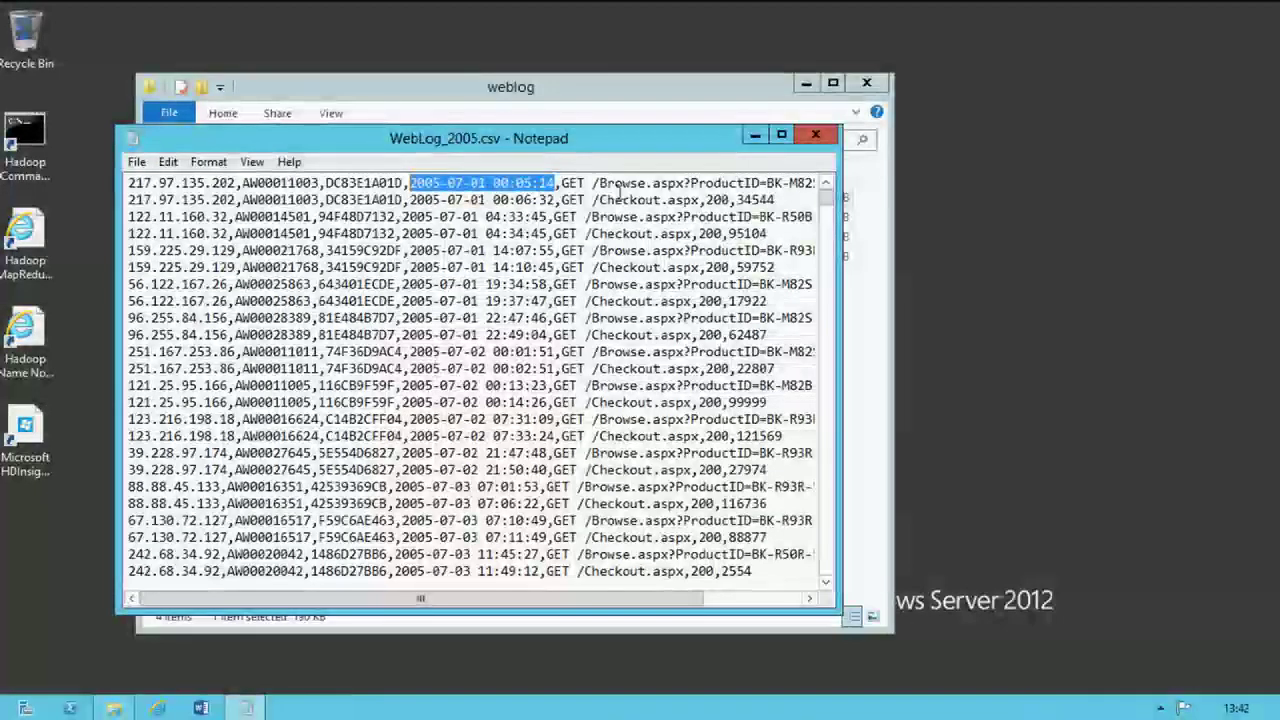
- Highlight the requested page Browse.aspx and the product ID BK-M82S-44 in the first log record
{"action": "left_click_drag", "start_coordinate": [478, 604], "coordinate": [580, 606]}
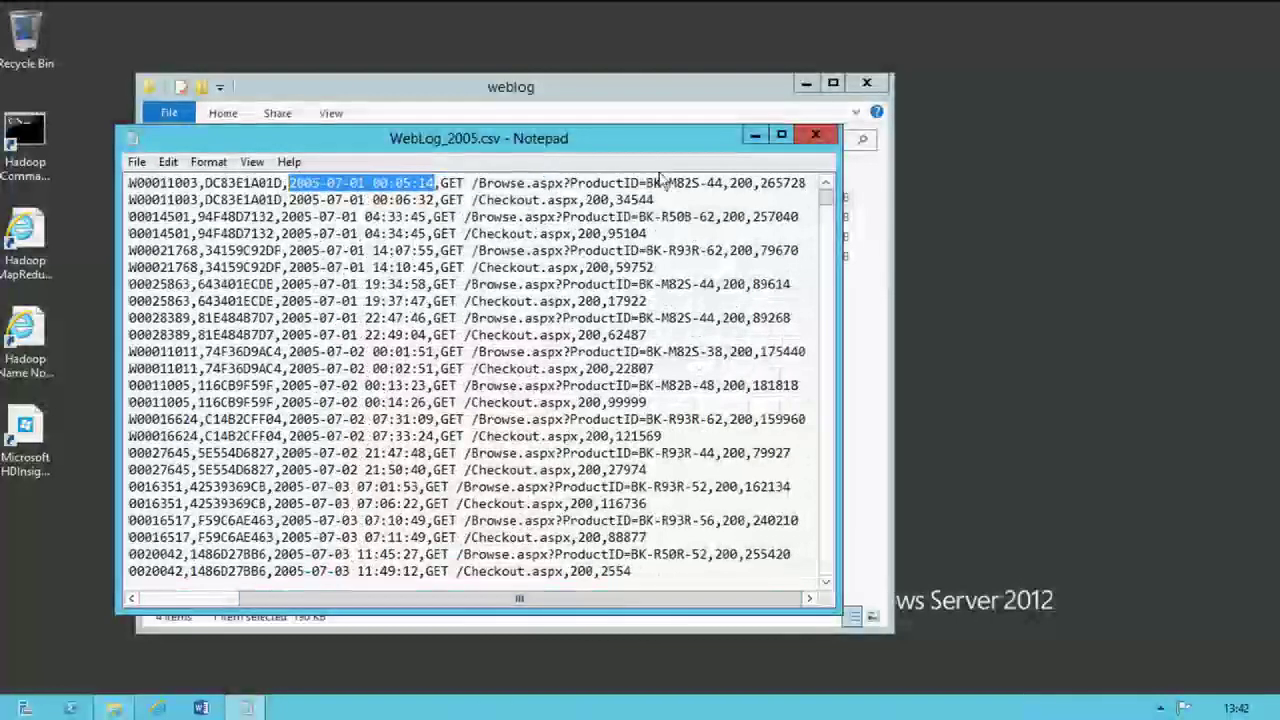
{"action": "left_click_drag", "start_coordinate": [723, 183], "coordinate": [441, 183]}
{"action": "left_click_drag", "start_coordinate": [563, 183], "coordinate": [481, 183]}
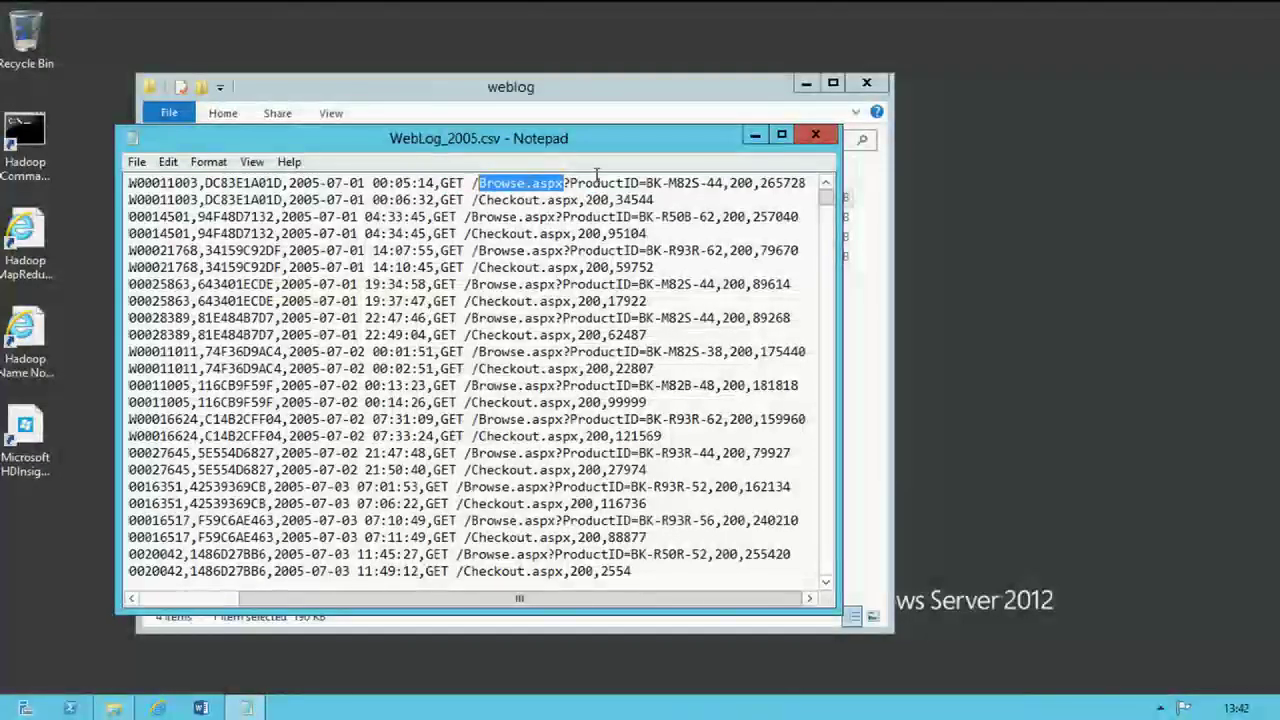
{"action": "left_click_drag", "start_coordinate": [646, 183], "coordinate": [722, 183]}
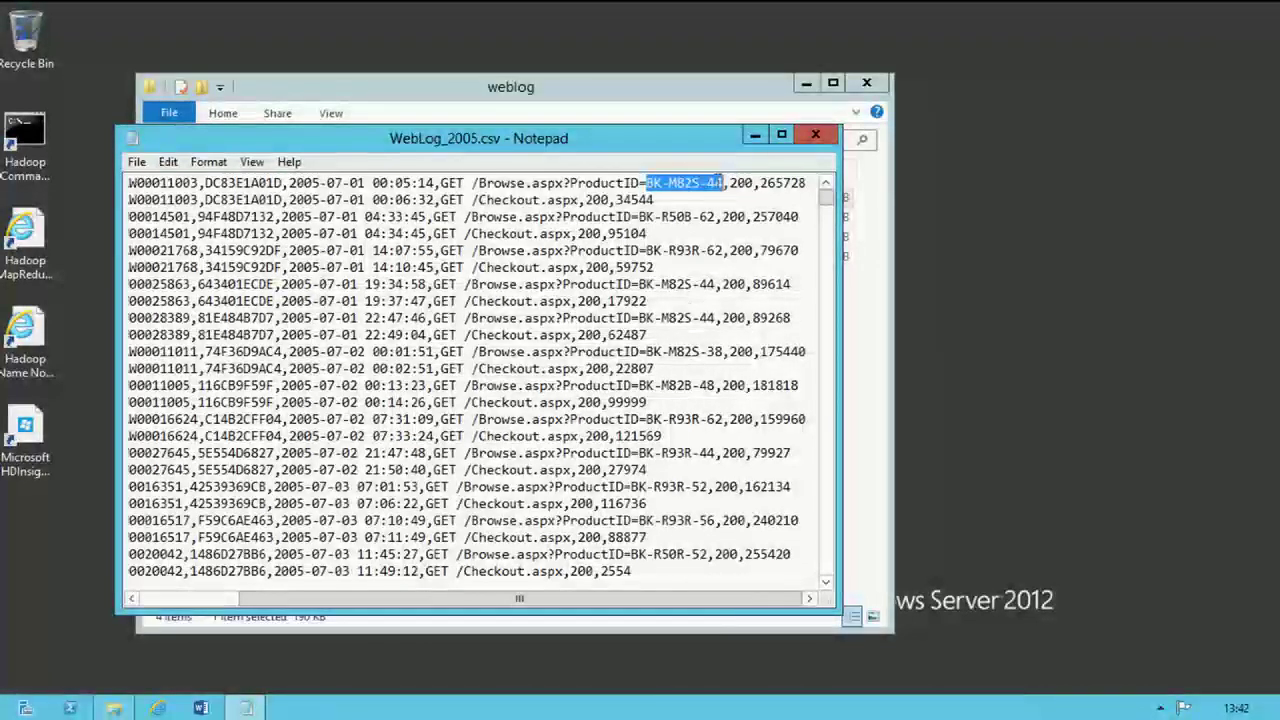
- Highlight the last two numeric fields of the first log record and close the log file
{"action": "double_click", "coordinate": [742, 183]}
{"action": "left_click", "coordinate": [787, 183]}
{"action": "double_click", "coordinate": [787, 183]}
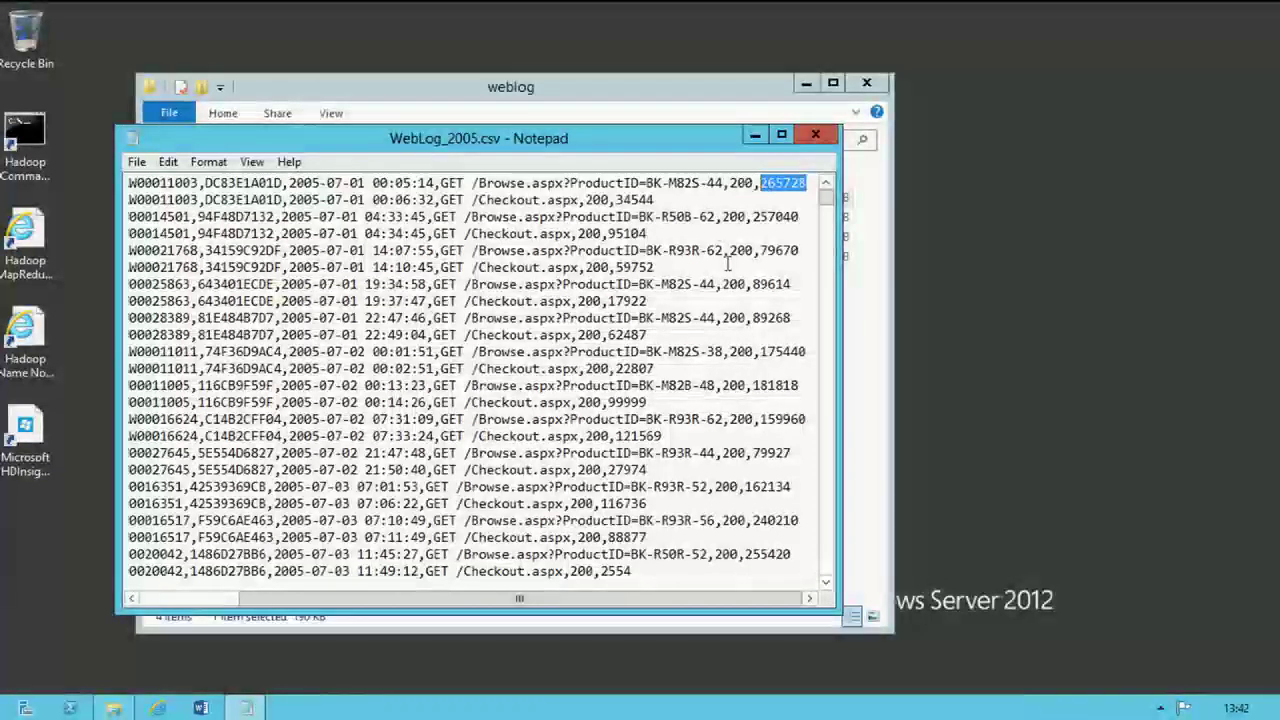
{"action": "left_click", "coordinate": [816, 136]}
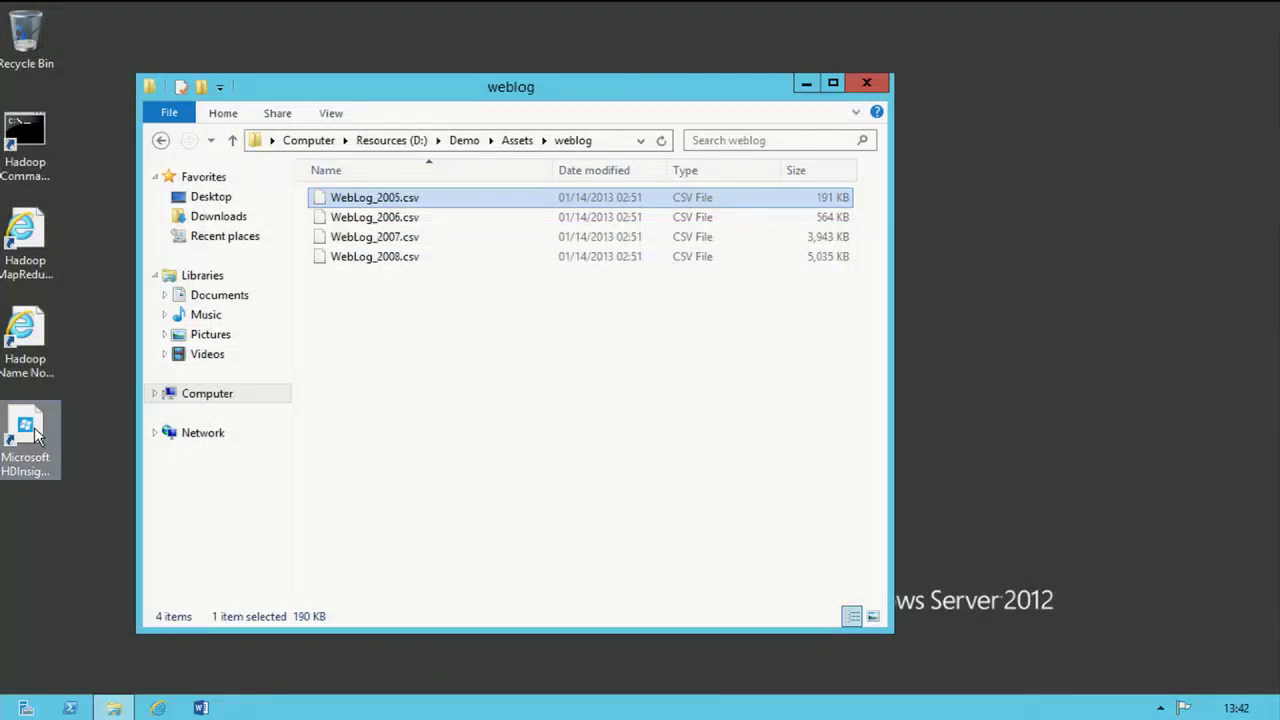
- Launch the Microsoft HDInsight dashboard from the desktop, maximize its window and open the Interactive Console
{"action": "left_click", "coordinate": [60, 470]}
{"action": "double_click", "coordinate": [62, 475]}
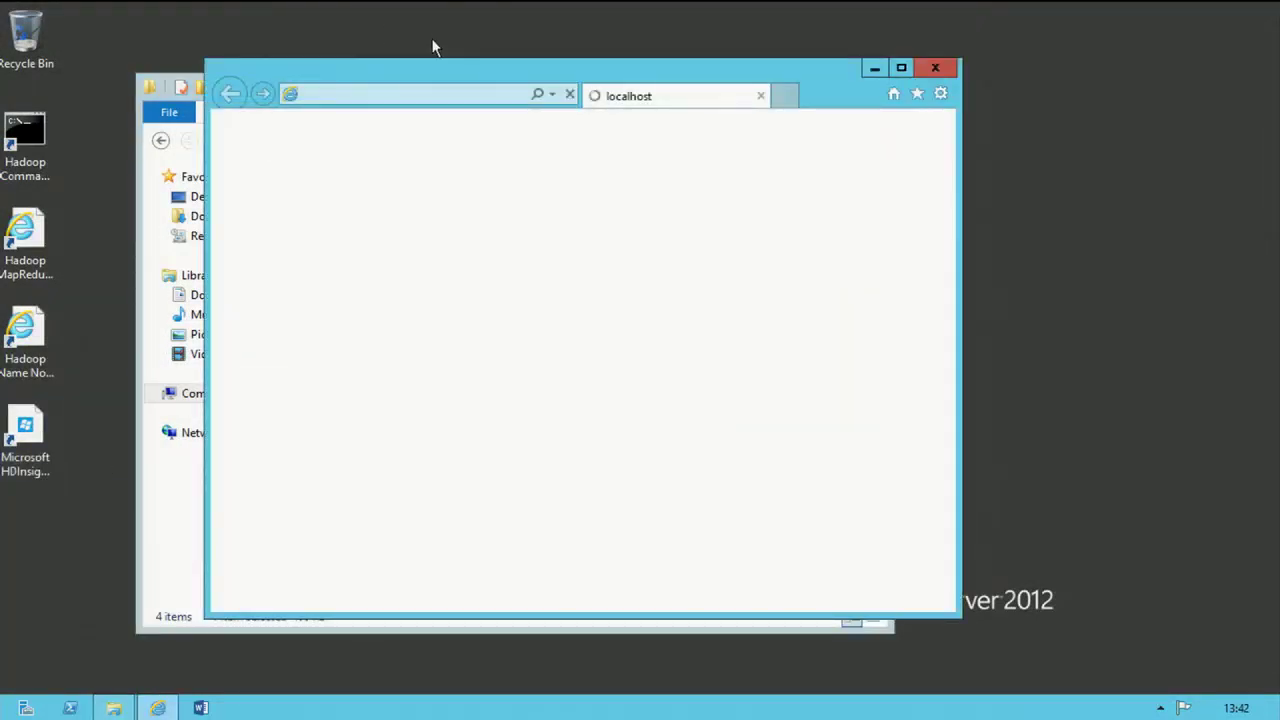
{"action": "double_click", "coordinate": [527, 61]}
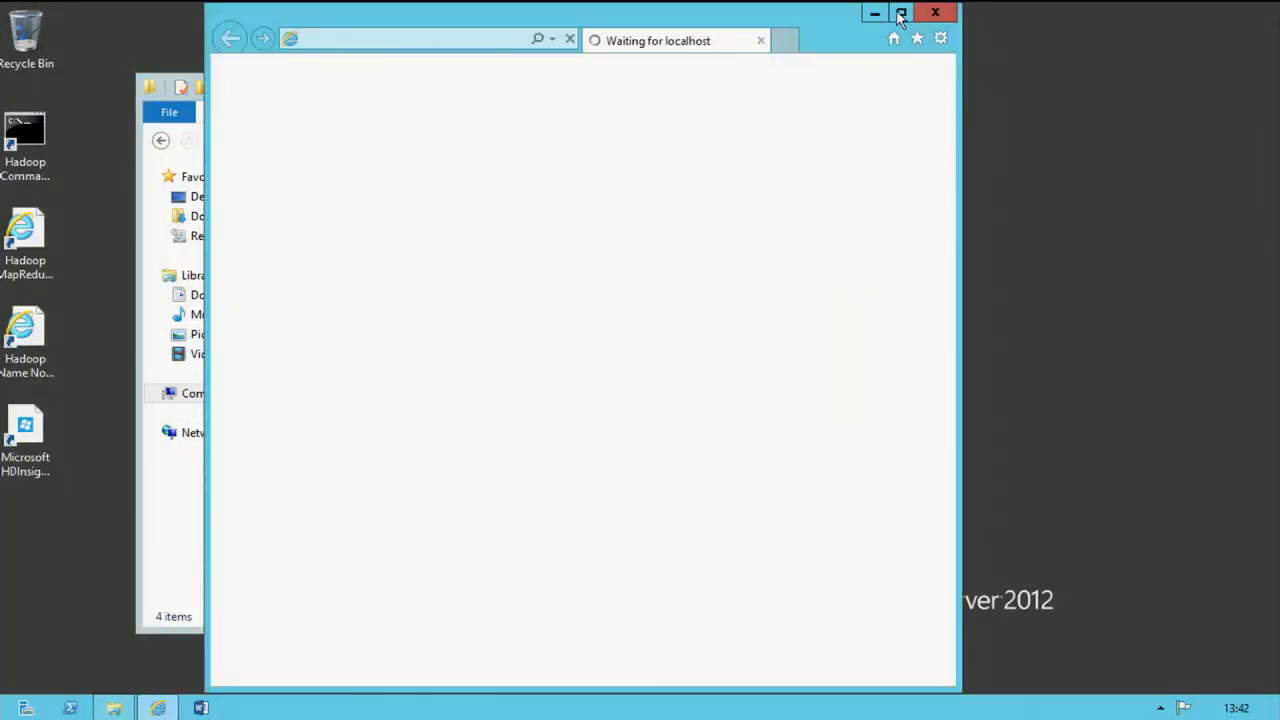
{"action": "left_click", "coordinate": [900, 11]}
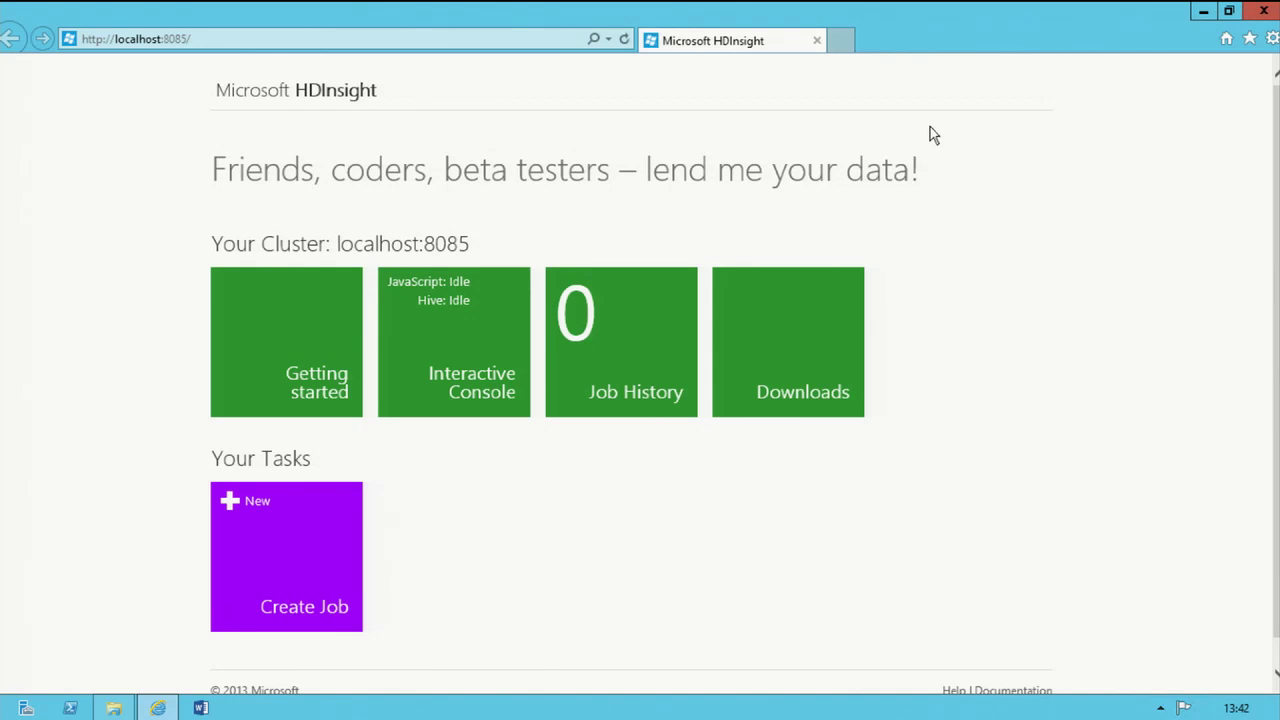
{"action": "left_click", "coordinate": [449, 325]}
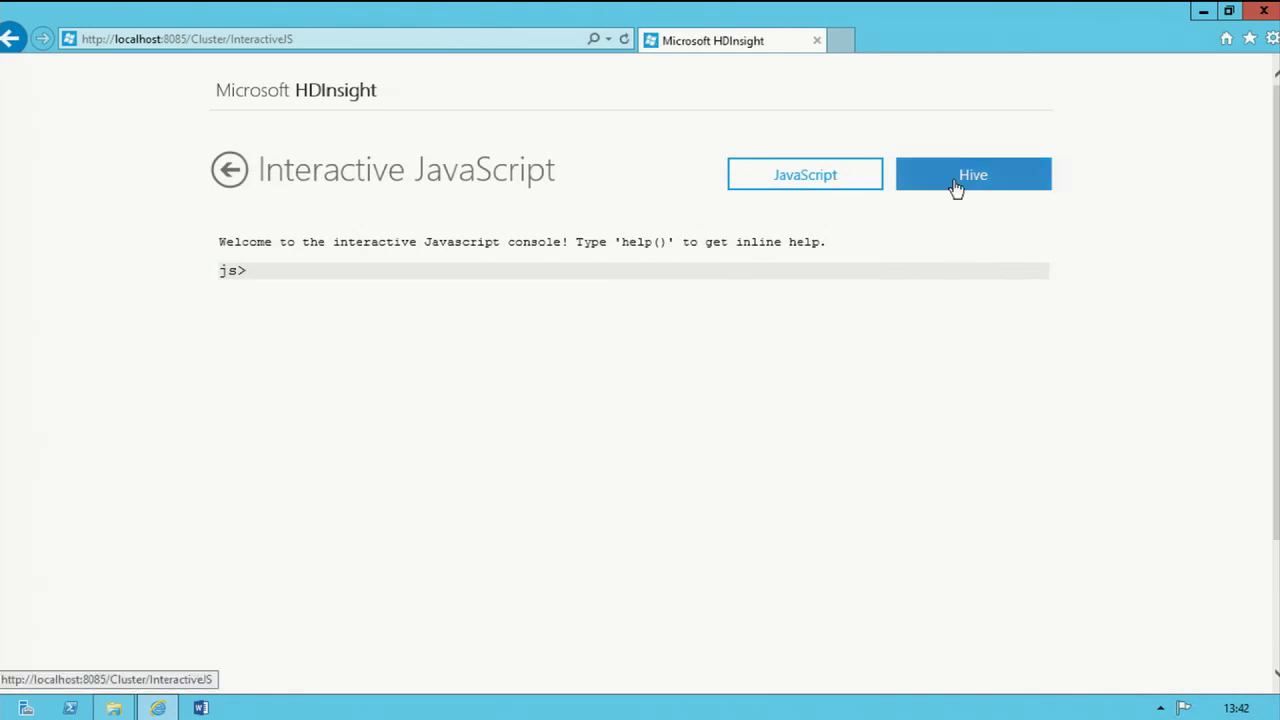
- Run # in the Interactive JavaScript console to list the available file system commands
{"action": "left_click", "coordinate": [349, 266]}
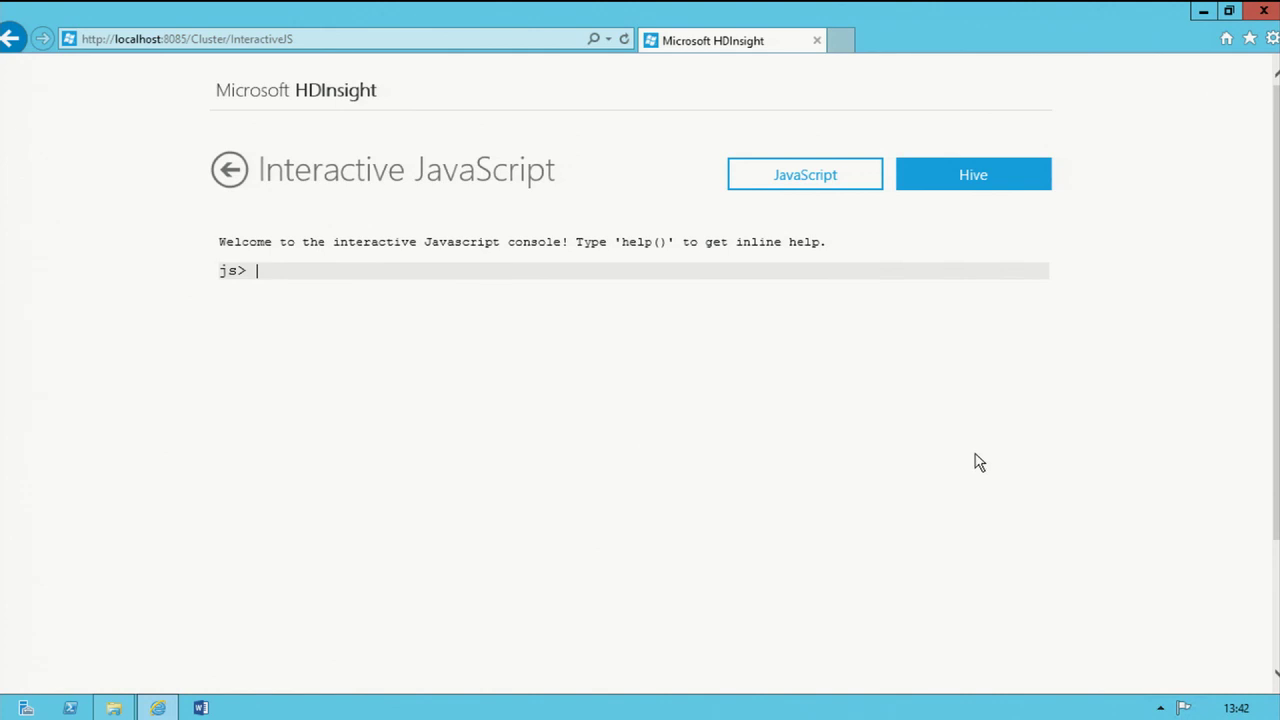
{"action": "type", "text": "@"}
{"action": "key", "text": "BackSpace"}
{"action": "type", "text": "#"}
{"action": "key", "text": "Return"}
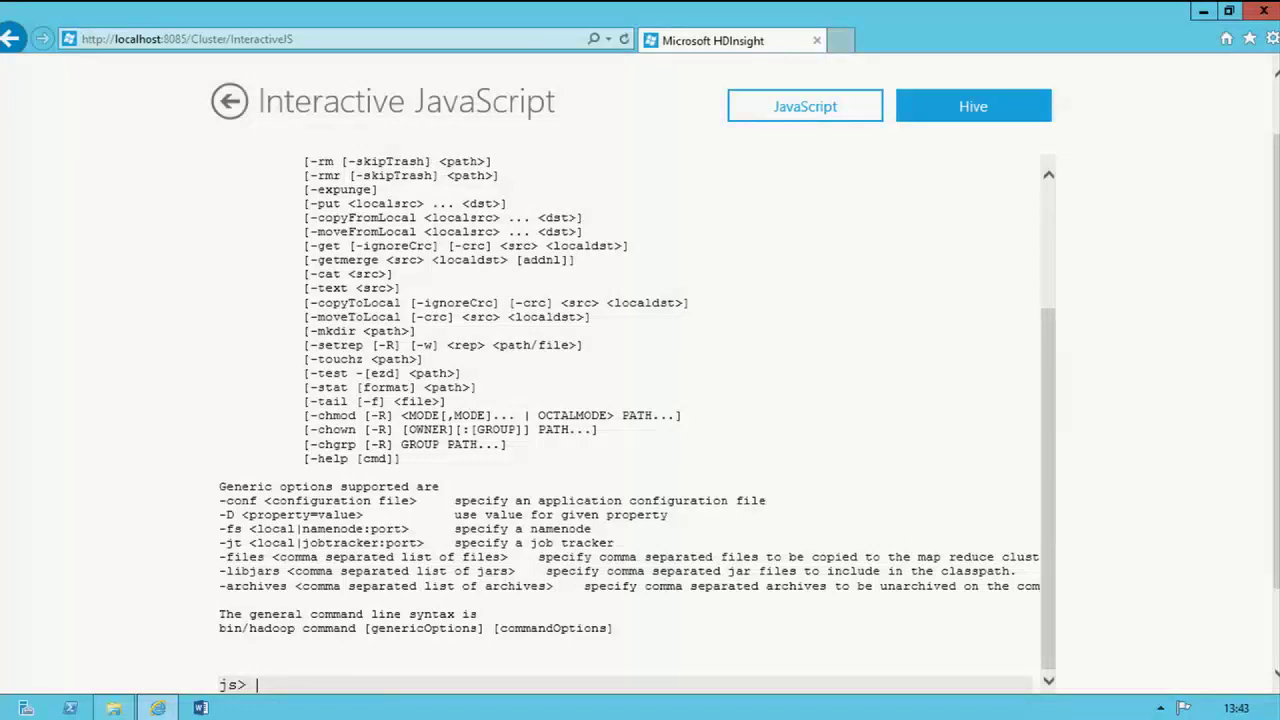
- Review the command usage list from its beginning, highlighting the copyFromLocal command
{"action": "left_click_drag", "start_coordinate": [1048, 327], "coordinate": [1064, 196]}
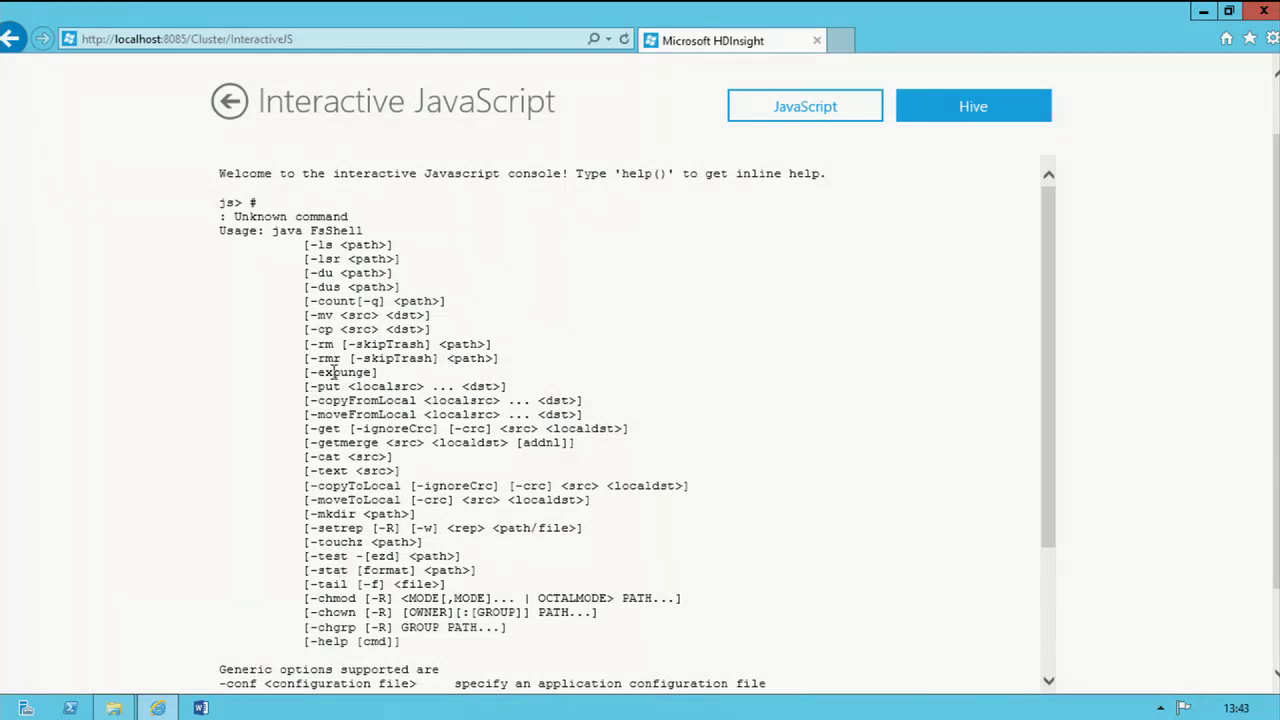
{"action": "left_click_drag", "start_coordinate": [354, 514], "coordinate": [380, 490]}
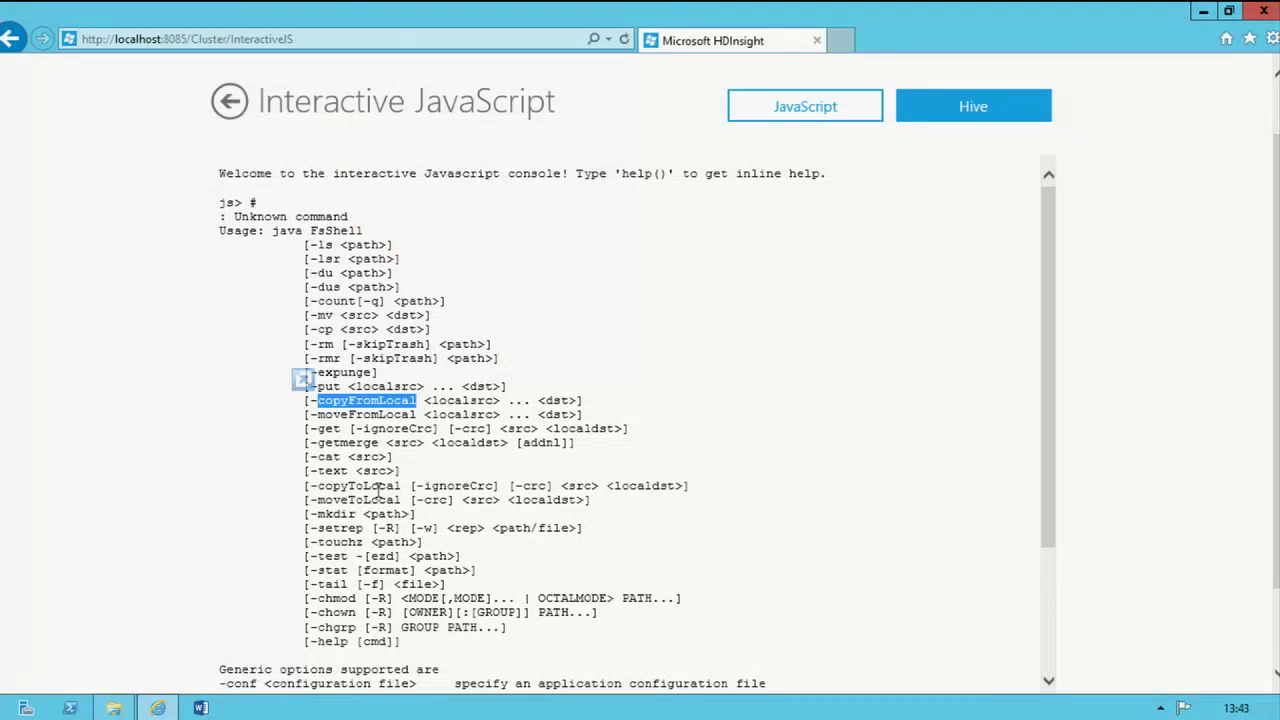
{"action": "left_click_drag", "start_coordinate": [380, 490], "coordinate": [314, 397]}
- Create a /data directory in the cluster's file system with #mkdir /data
{"action": "left_click_drag", "start_coordinate": [1044, 413], "coordinate": [1044, 538]}
{"action": "left_click", "coordinate": [260, 683]}
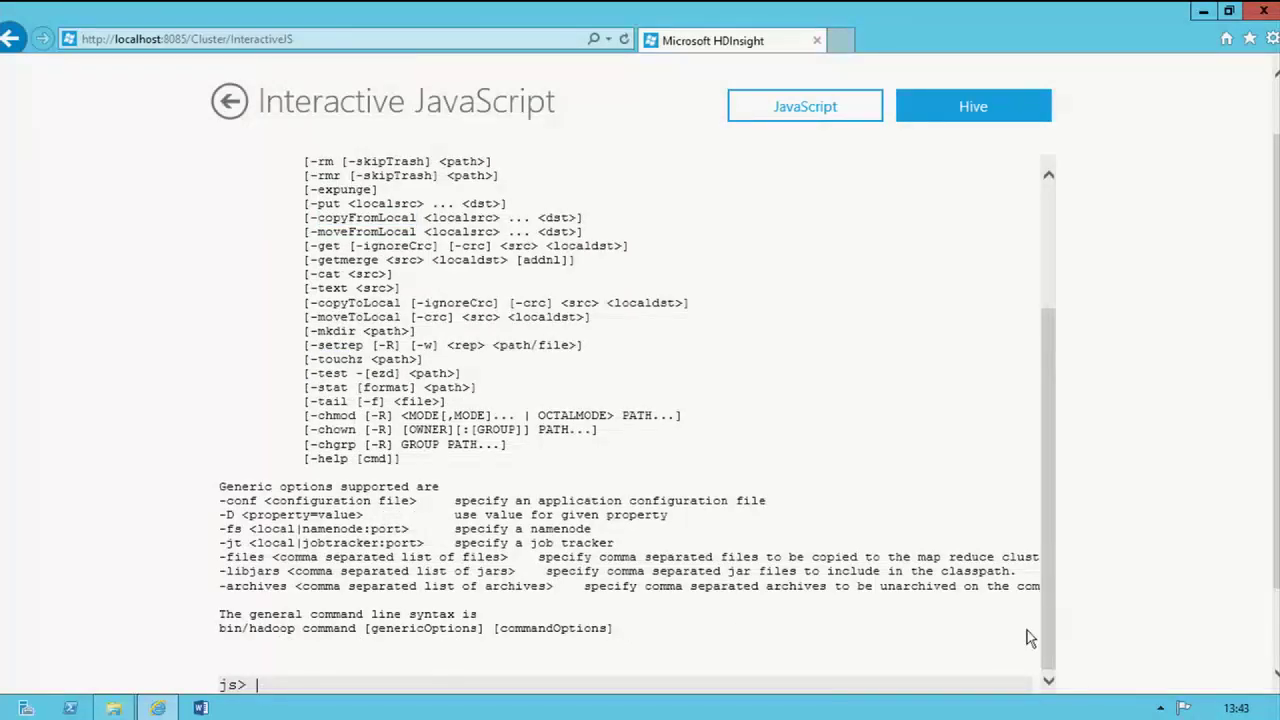
{"action": "scroll", "coordinate": [799, 578], "scroll_direction": "down", "scroll_amount": 2}
{"action": "type", "text": "#mkdir /data"}
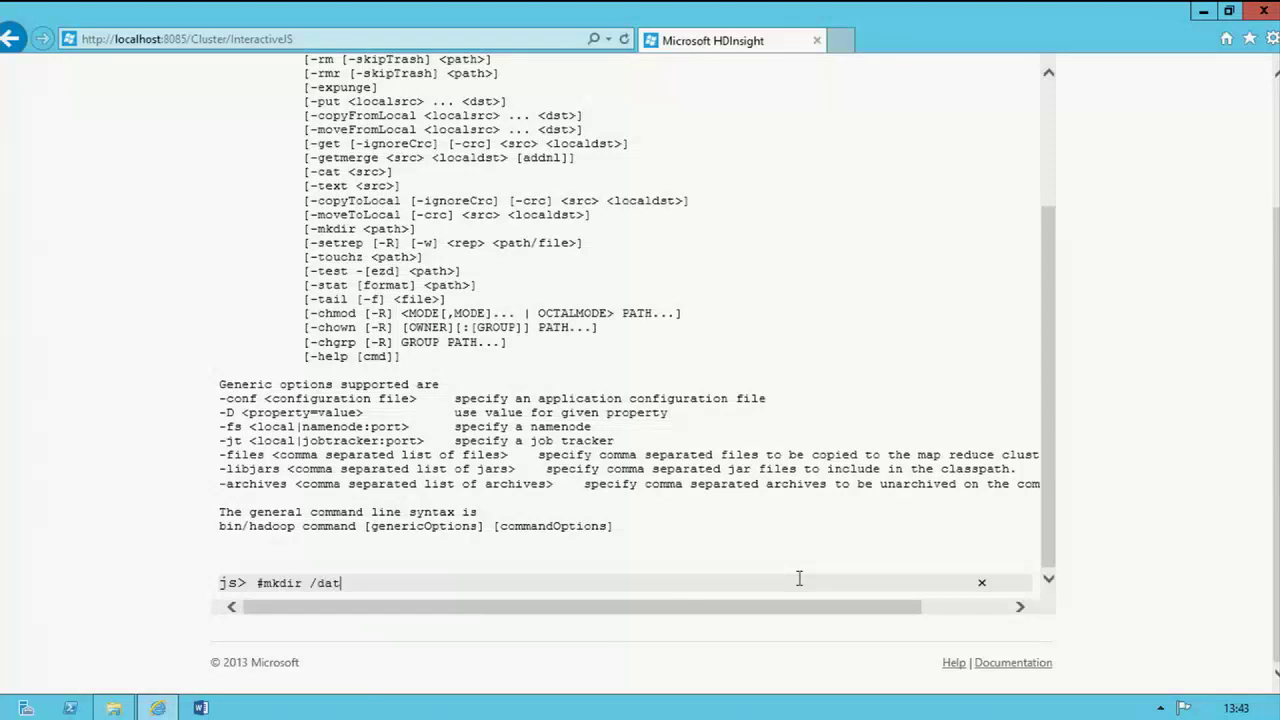
{"action": "key", "text": "Return"}
- Copy the local folder D:\Demo\Assets\weblog into /data with the #copyFromLocal command, taking the path from the weblog folder window
{"action": "type", "text": "#copyFrom"}
{"action": "key", "text": "BackSpace"}
{"action": "type", "text": "Local"}
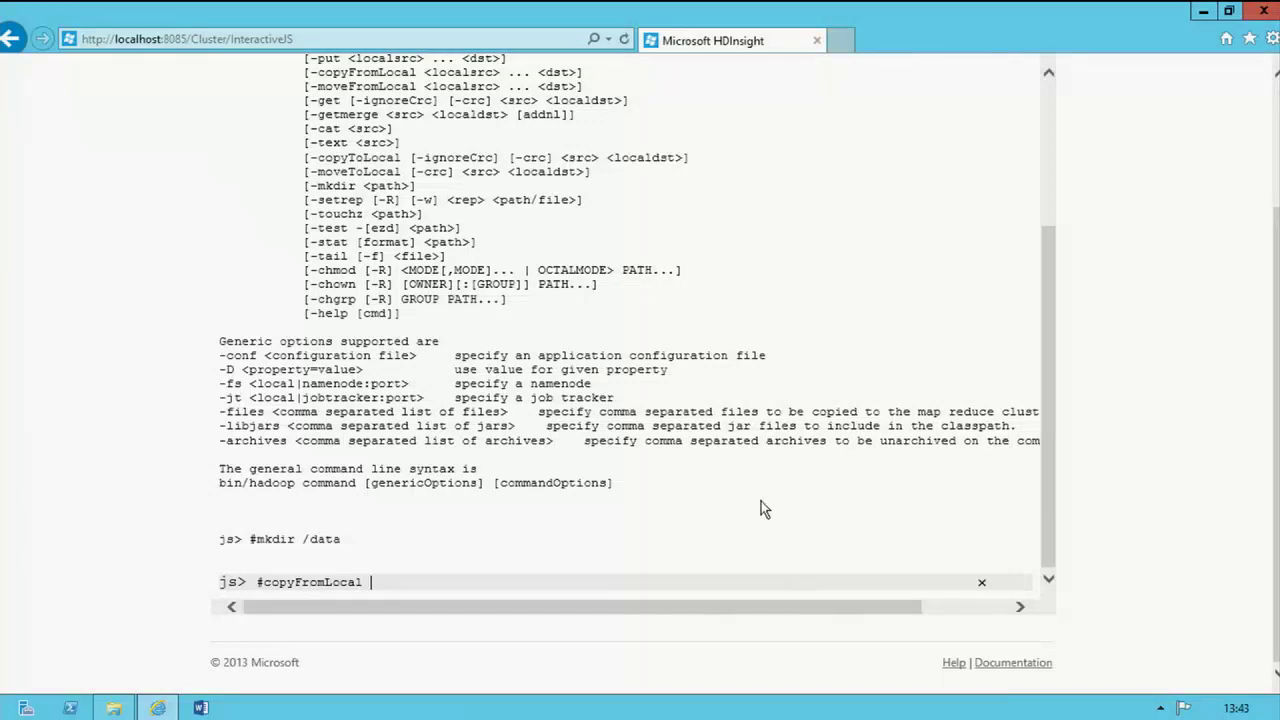
{"action": "key", "text": "alt+Tab"}
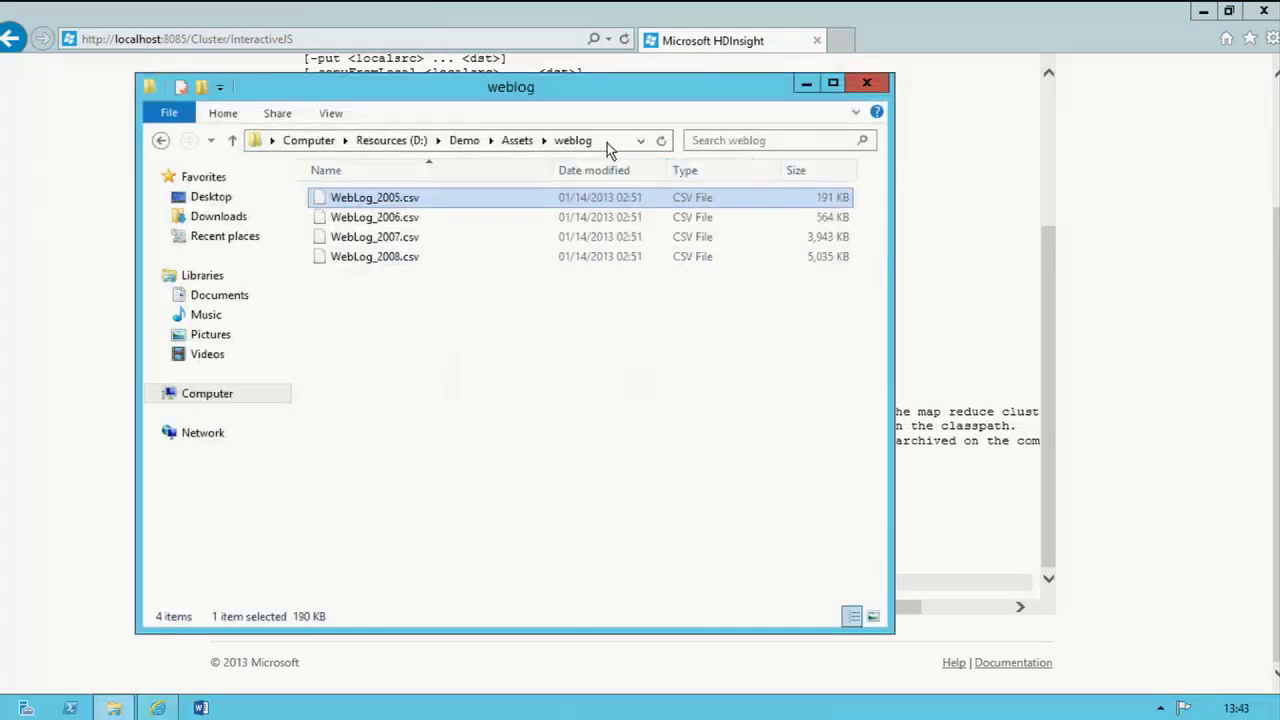
{"action": "left_click", "coordinate": [615, 145]}
{"action": "right_click", "coordinate": [384, 146]}
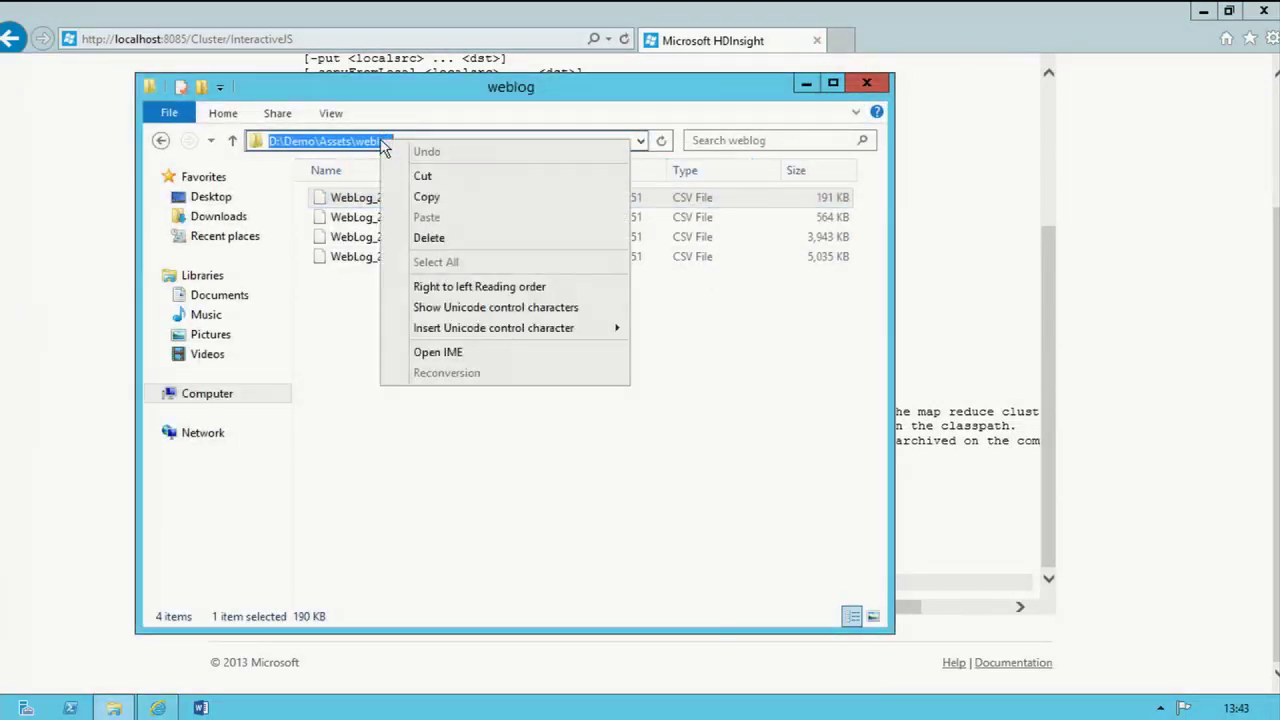
{"action": "left_click", "coordinate": [455, 201]}
{"action": "left_click", "coordinate": [921, 587]}
{"action": "key", "text": "ctrl+v"}
{"action": "type", "text": "/data"}
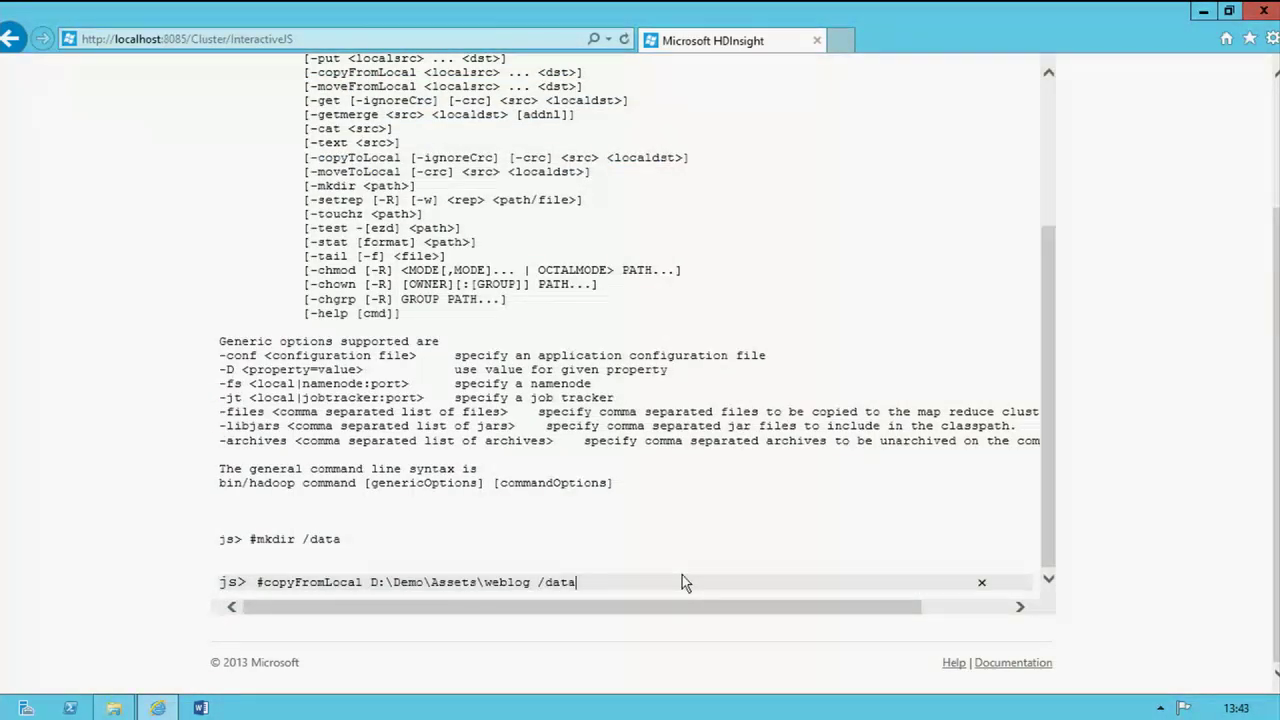
{"action": "key", "text": "Return"}
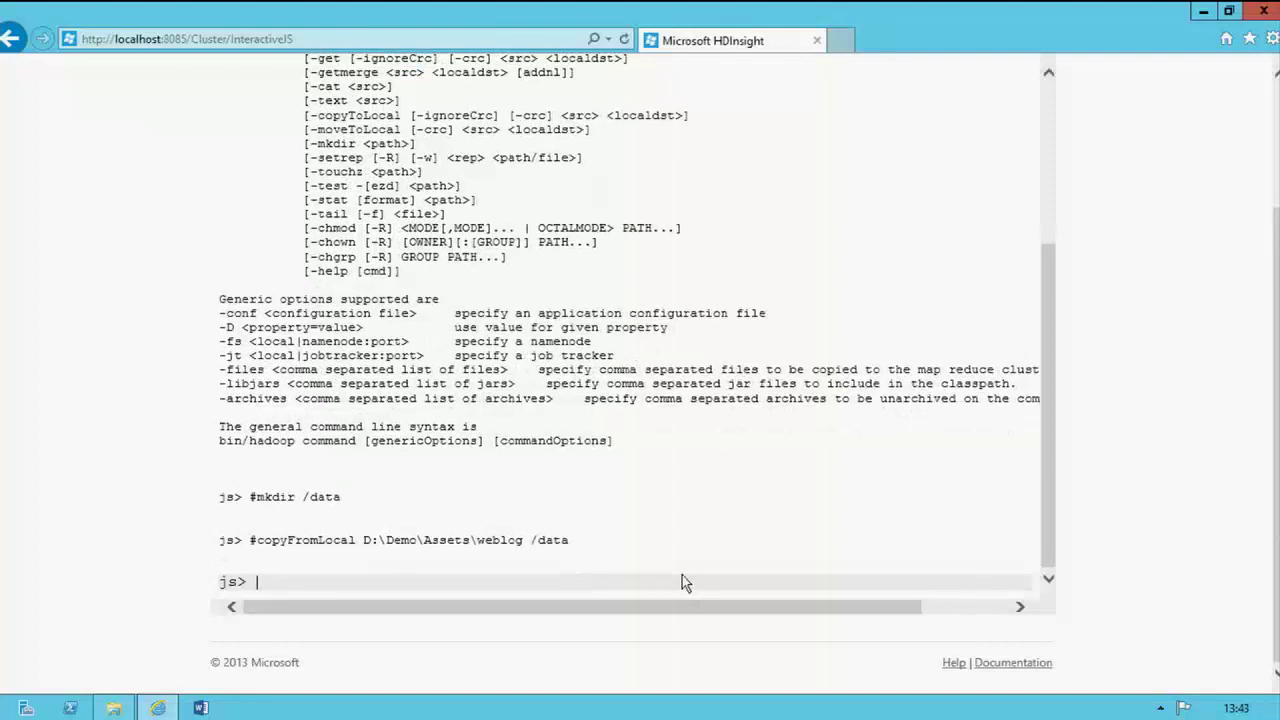
- List the contents of /data/weblog with the #ls command
{"action": "type", "text": "#ls /data/weblog"}
{"action": "key", "text": "Return"}
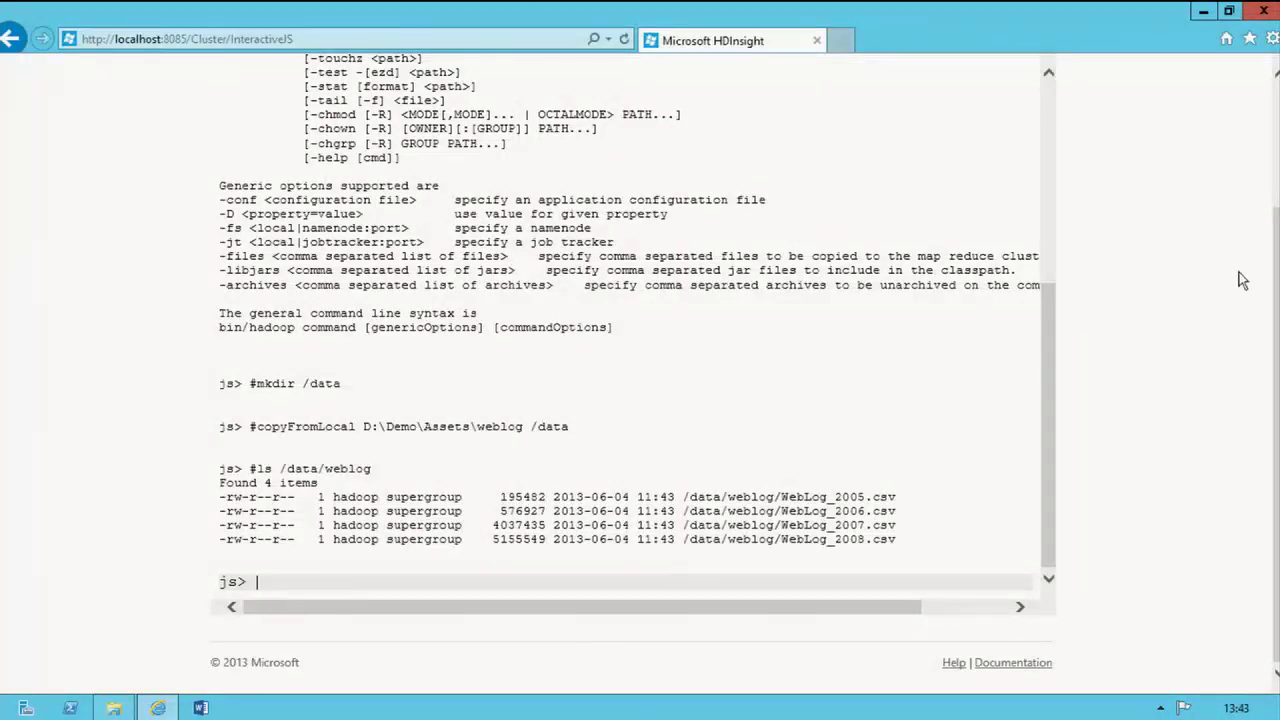
- Switch from the JavaScript console to the Interactive Hive console
{"action": "scroll", "coordinate": [1250, 193], "scroll_direction": "up", "scroll_amount": 3}
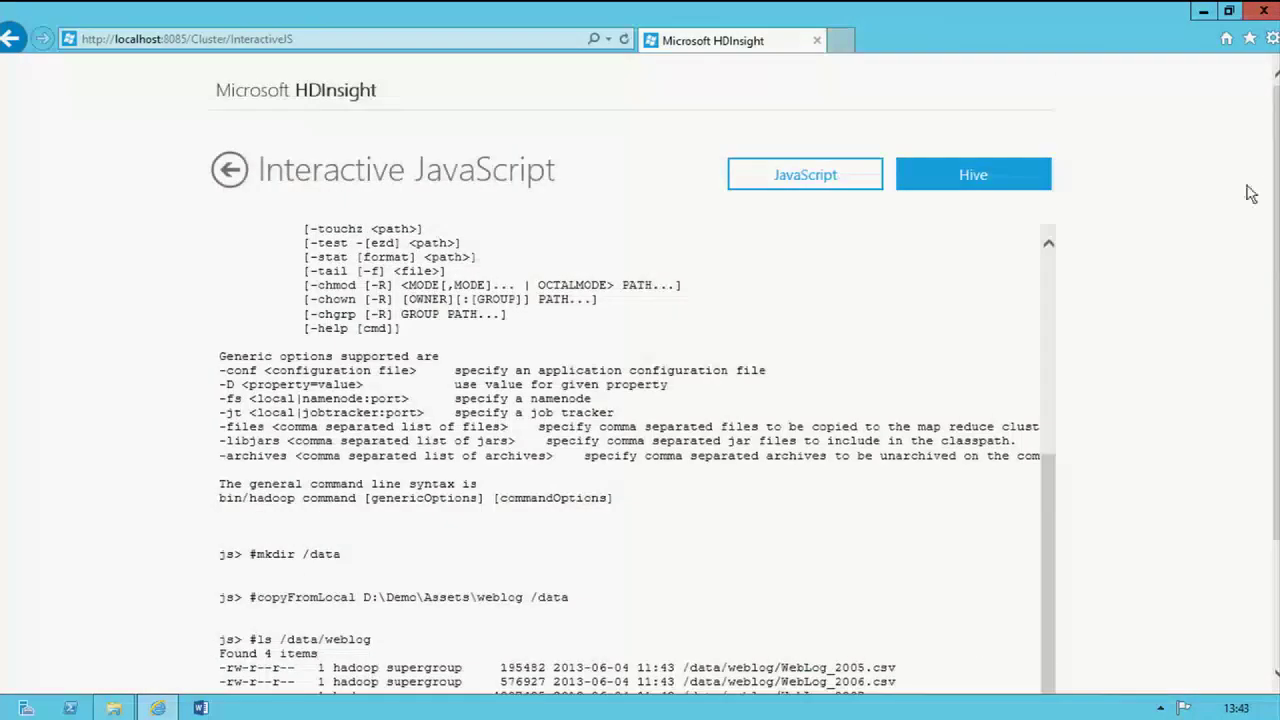
{"action": "left_click", "coordinate": [977, 186]}
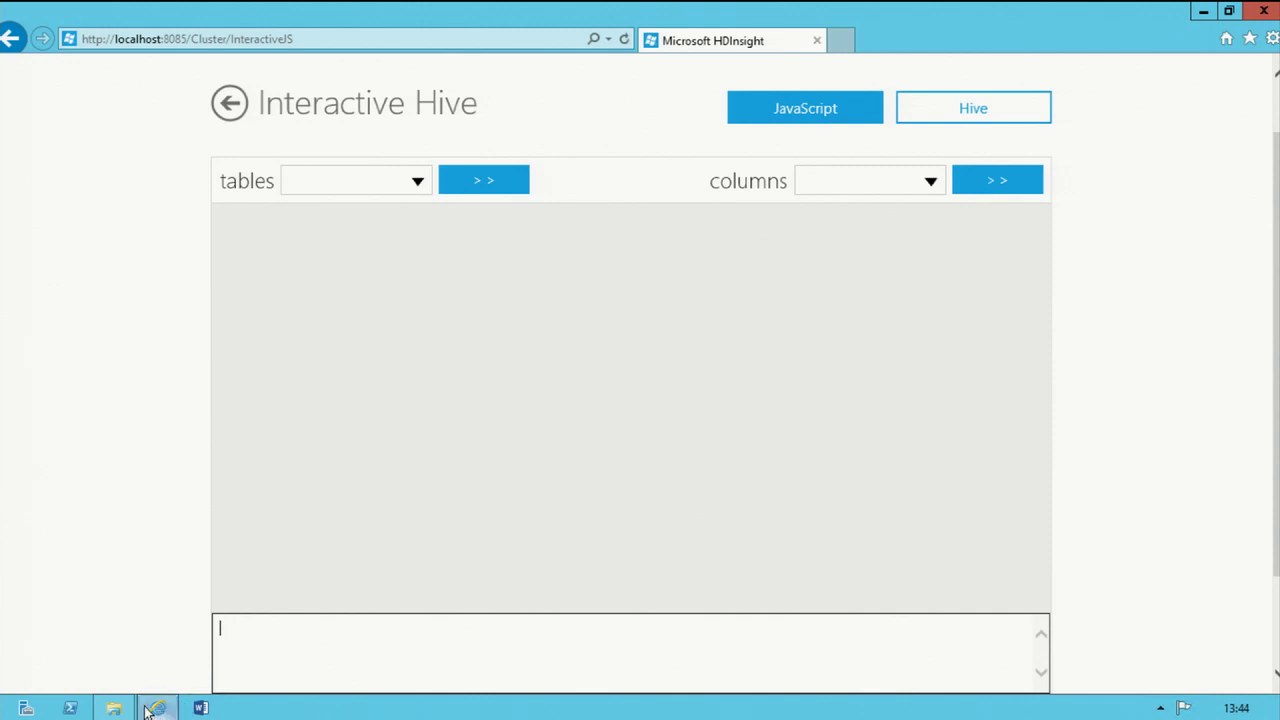
- Open Snippets.txt from the Assets folder and highlight the CREATE EXTERNAL TABLE keywords and the weblog table name
{"action": "left_click", "coordinate": [113, 708]}
{"action": "left_click", "coordinate": [520, 138]}
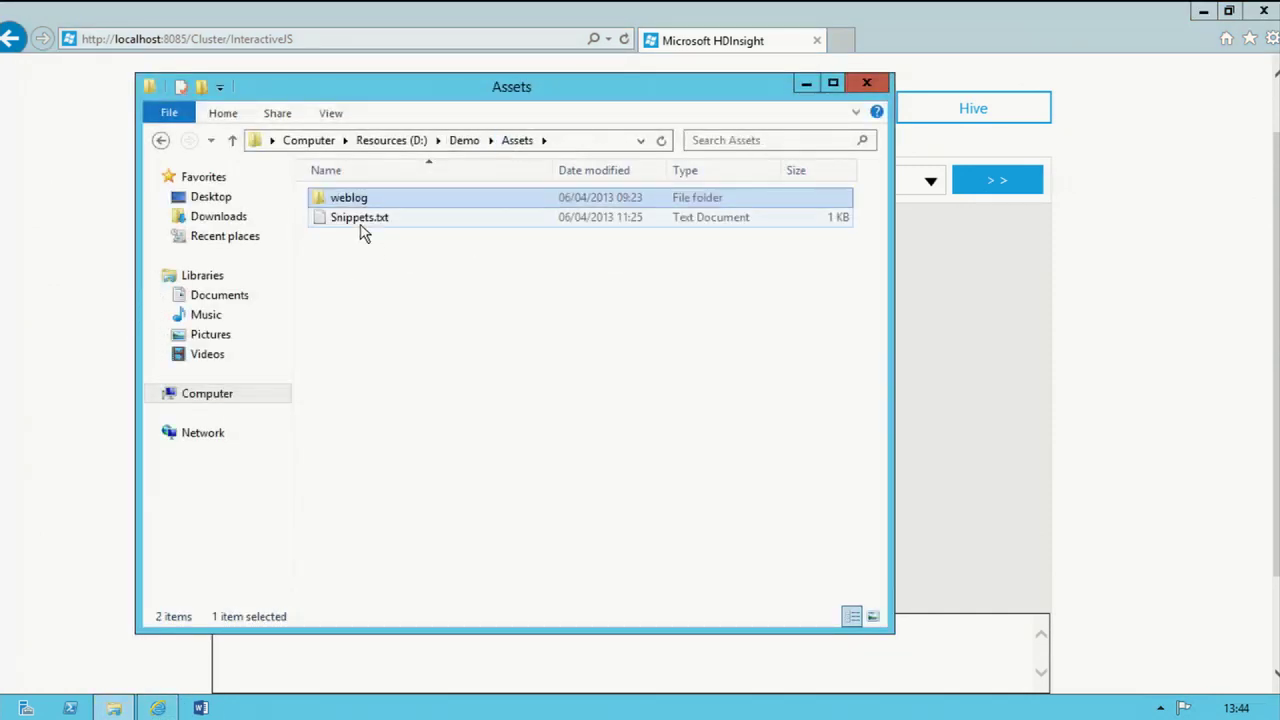
{"action": "double_click", "coordinate": [362, 222]}
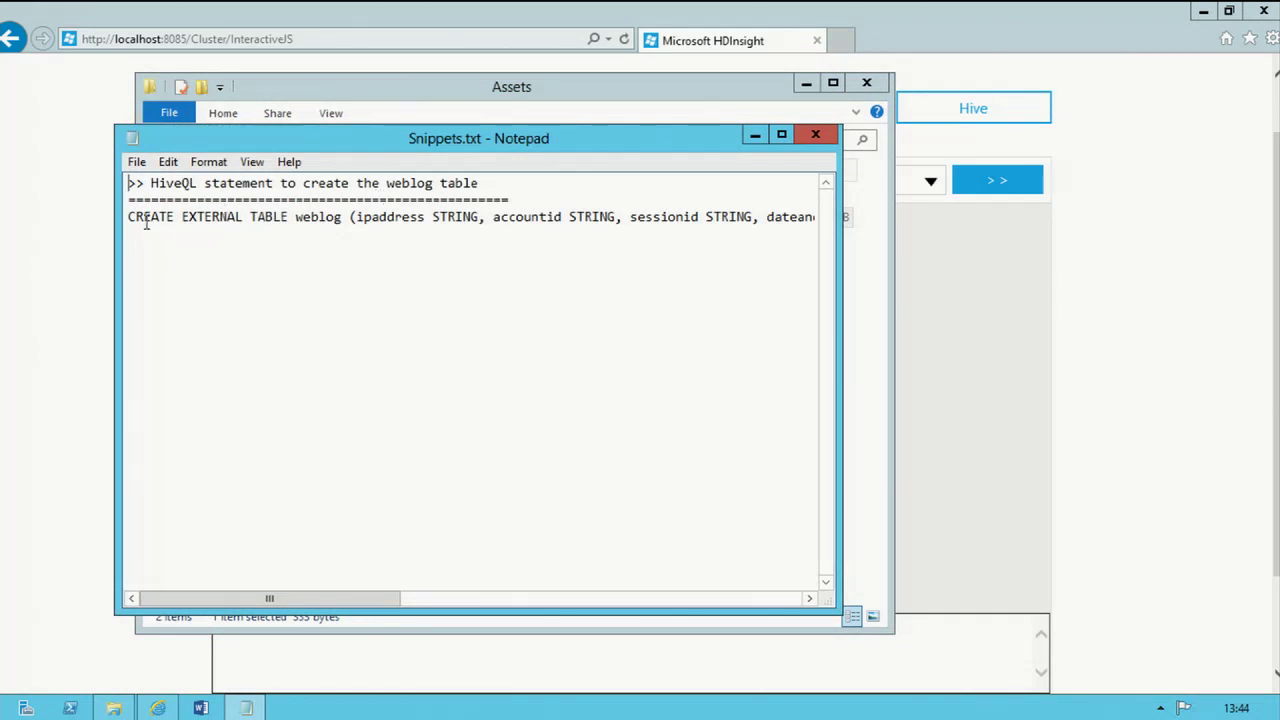
{"action": "left_click_drag", "start_coordinate": [129, 217], "coordinate": [285, 221]}
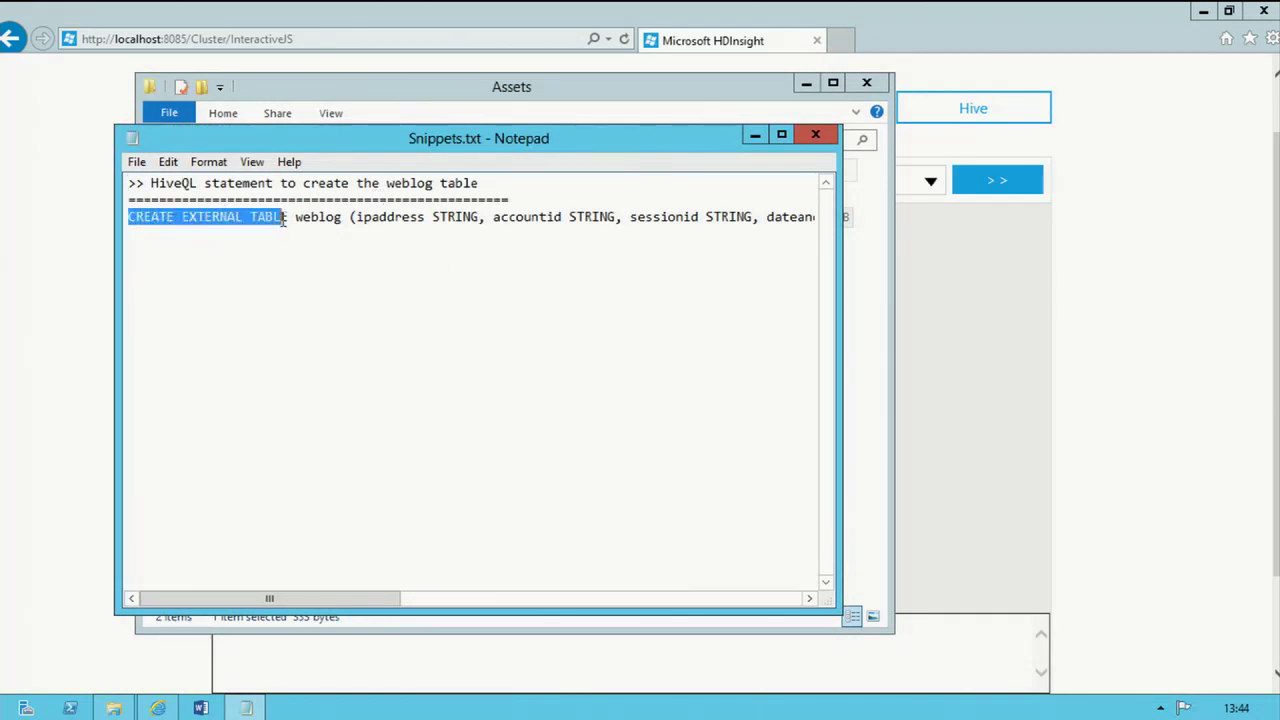
{"action": "double_click", "coordinate": [304, 217]}
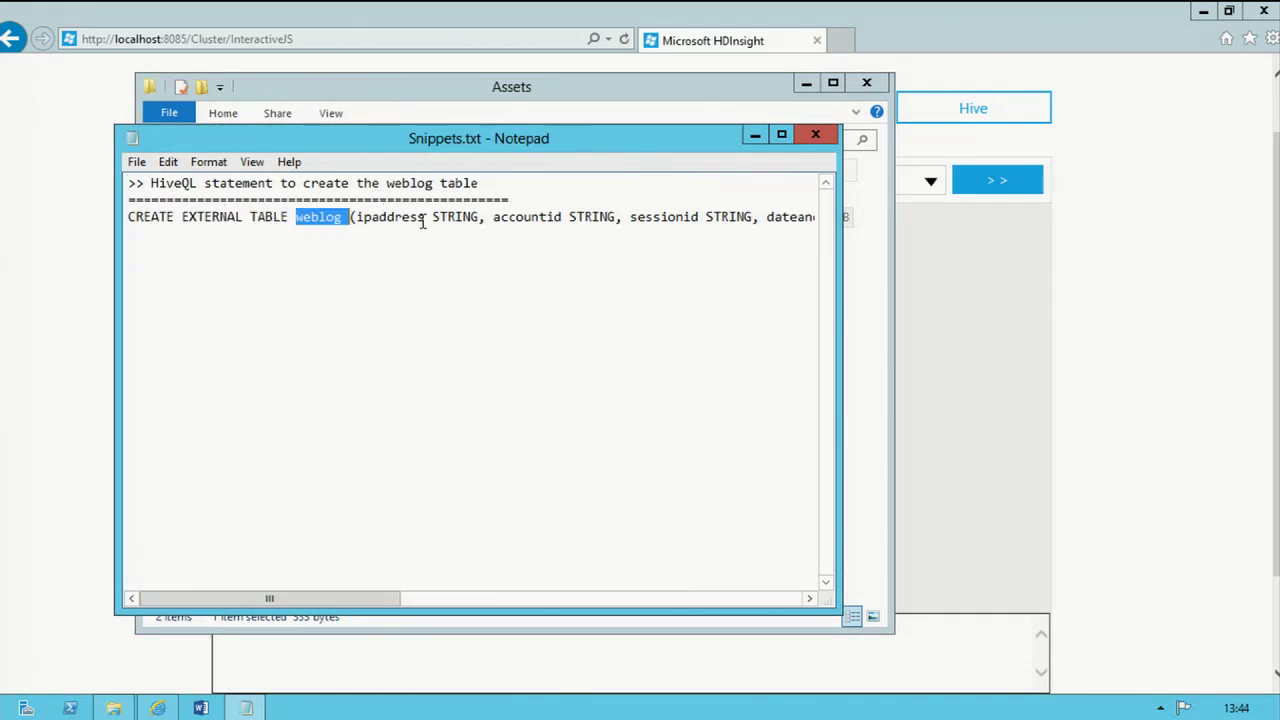
- Copy the whole CREATE EXTERNAL TABLE weblog statement from Snippets.txt into the Interactive Hive query box
{"action": "left_click", "coordinate": [422, 222]}
{"action": "key", "text": "End"}
{"action": "key", "text": "shift+Home"}
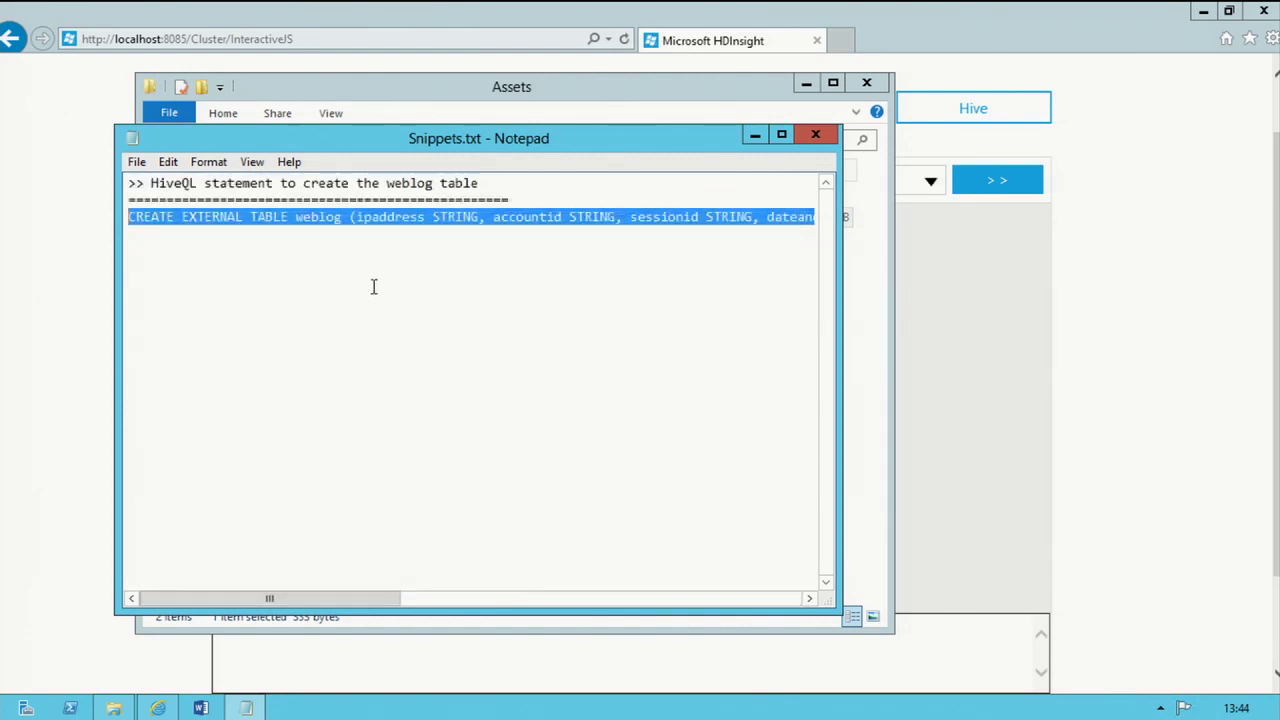
{"action": "left_click", "coordinate": [1118, 391]}
{"action": "left_click", "coordinate": [606, 653]}
{"action": "right_click", "coordinate": [606, 653]}
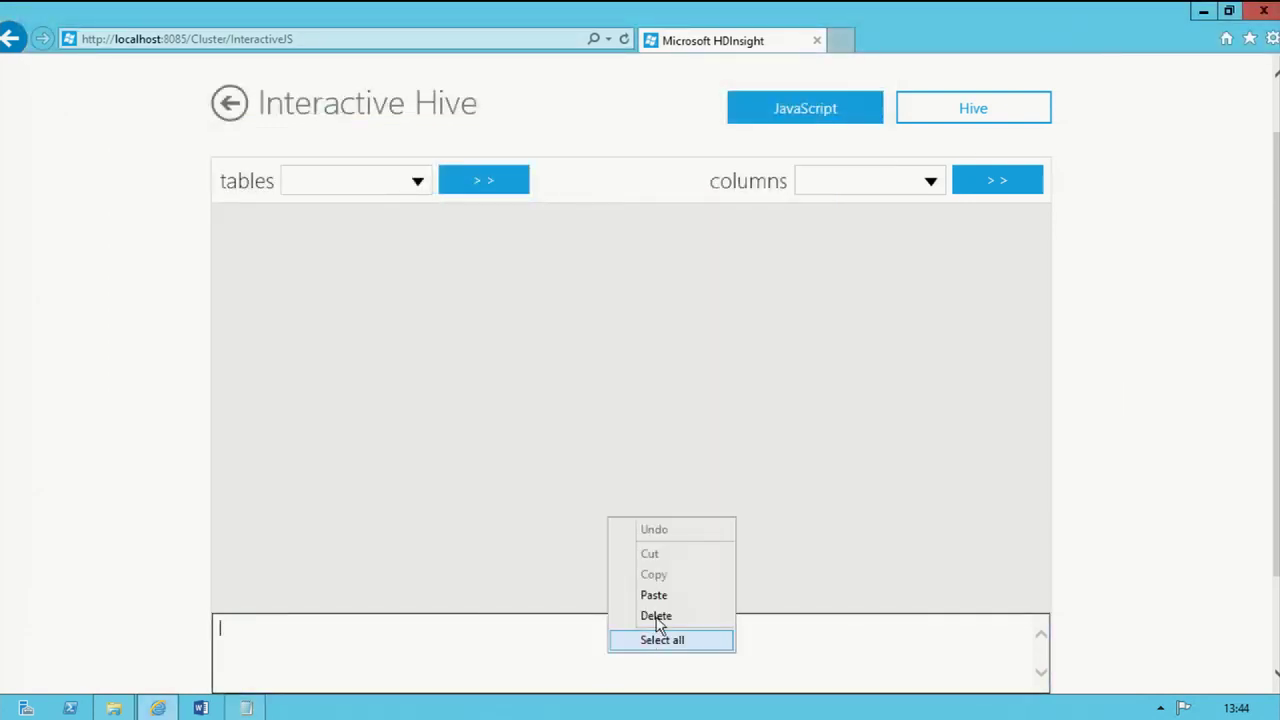
{"action": "left_click", "coordinate": [653, 595]}
- Highlight the column list and the '/data/weblog' location in the statement, then evaluate it to create the weblog table
{"action": "left_click_drag", "start_coordinate": [459, 636], "coordinate": [446, 625]}
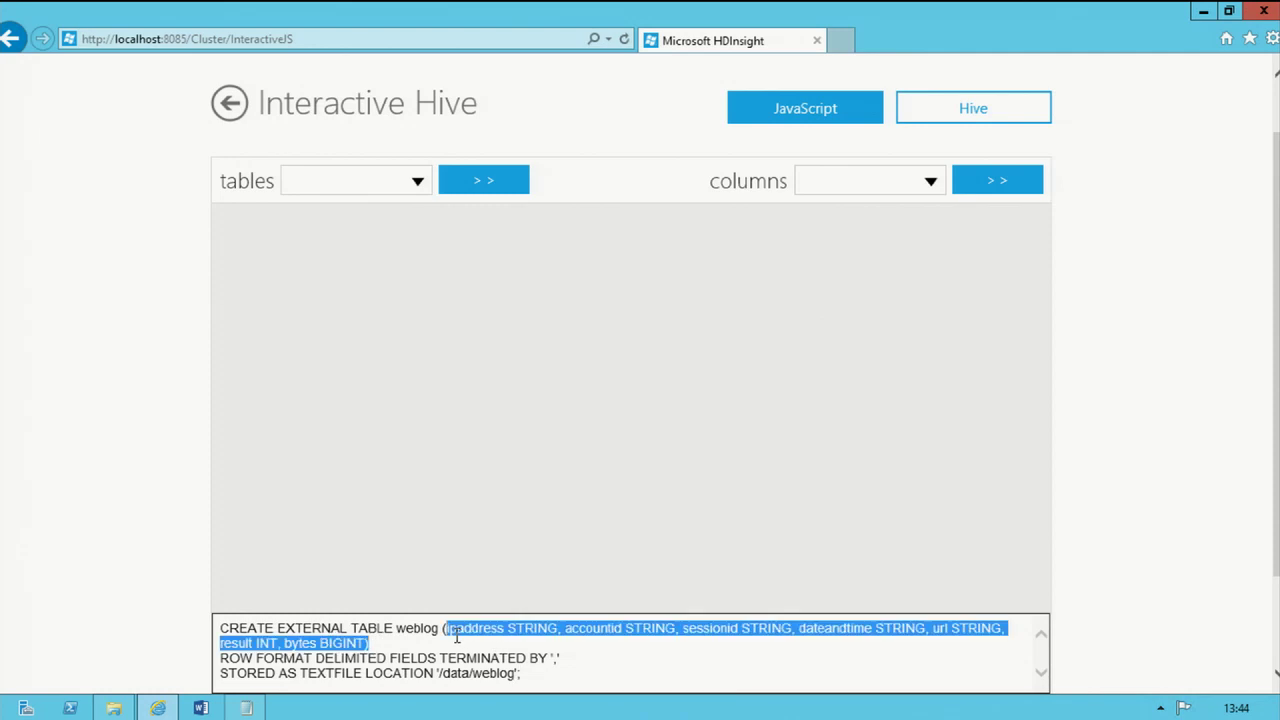
{"action": "scroll", "coordinate": [1204, 572], "scroll_direction": "down", "scroll_amount": 1}
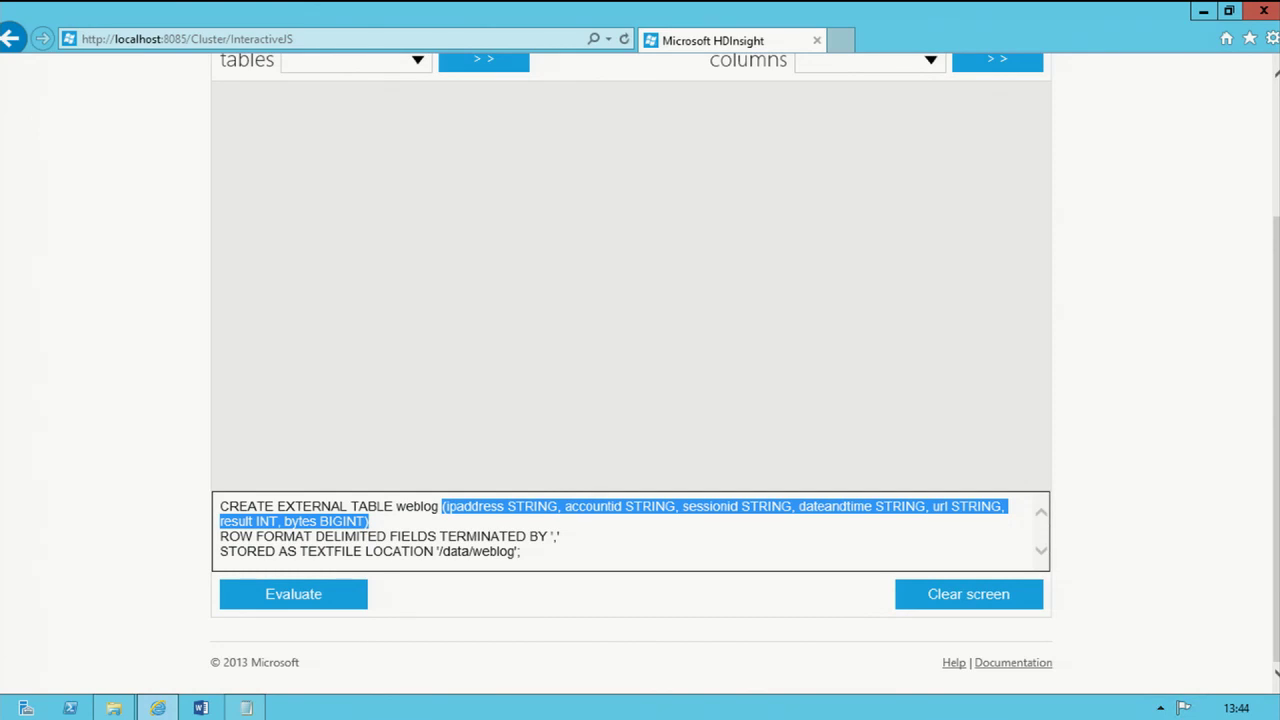
{"action": "left_click_drag", "start_coordinate": [534, 549], "coordinate": [437, 553]}
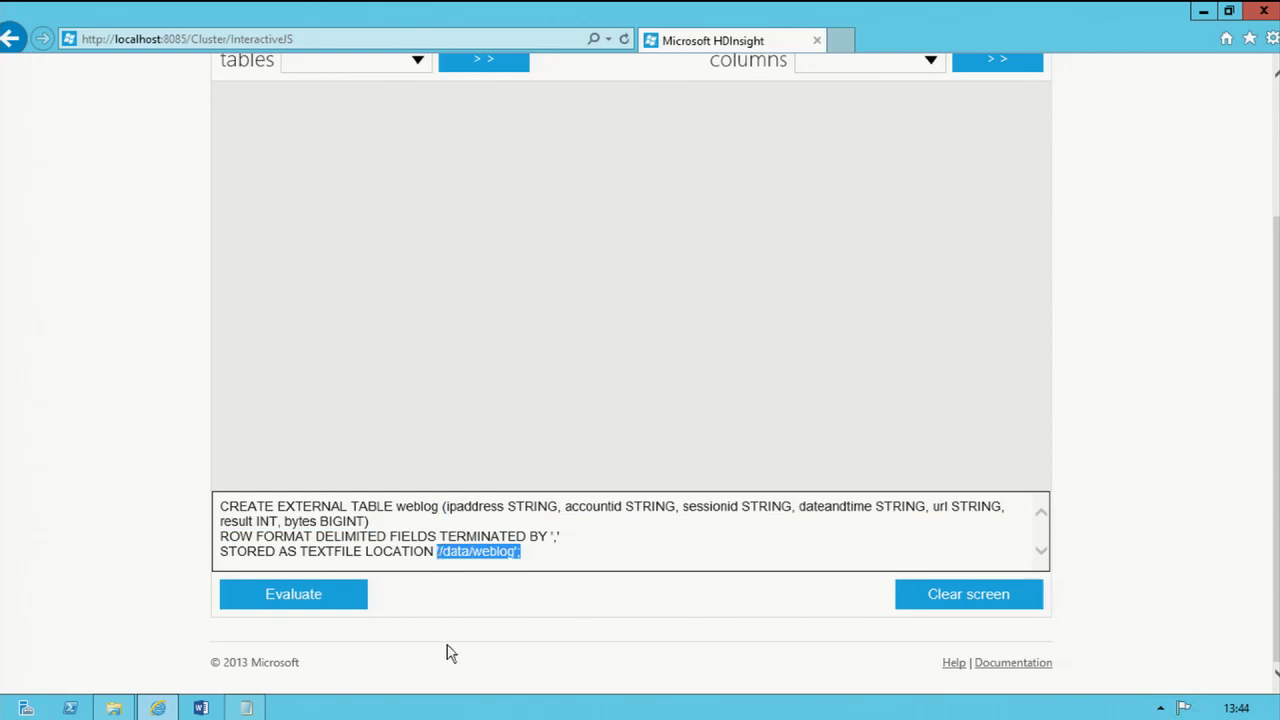
{"action": "left_click", "coordinate": [634, 540]}
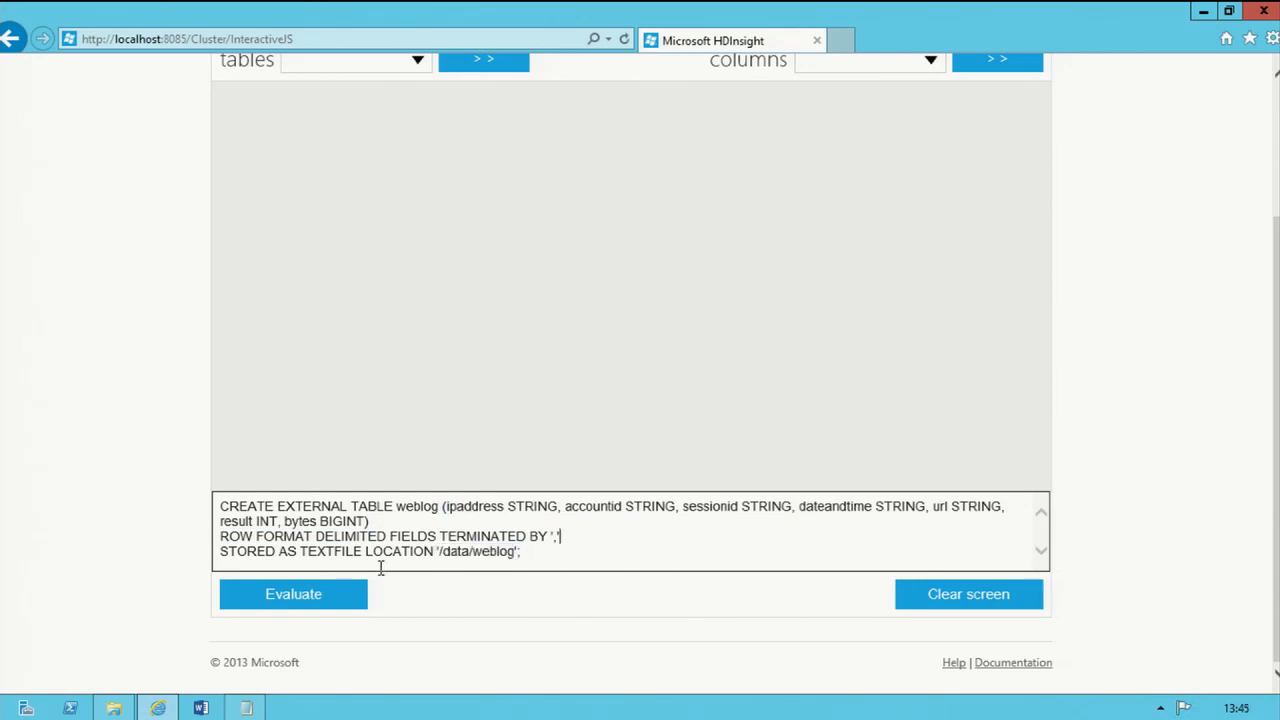
{"action": "left_click", "coordinate": [335, 596]}
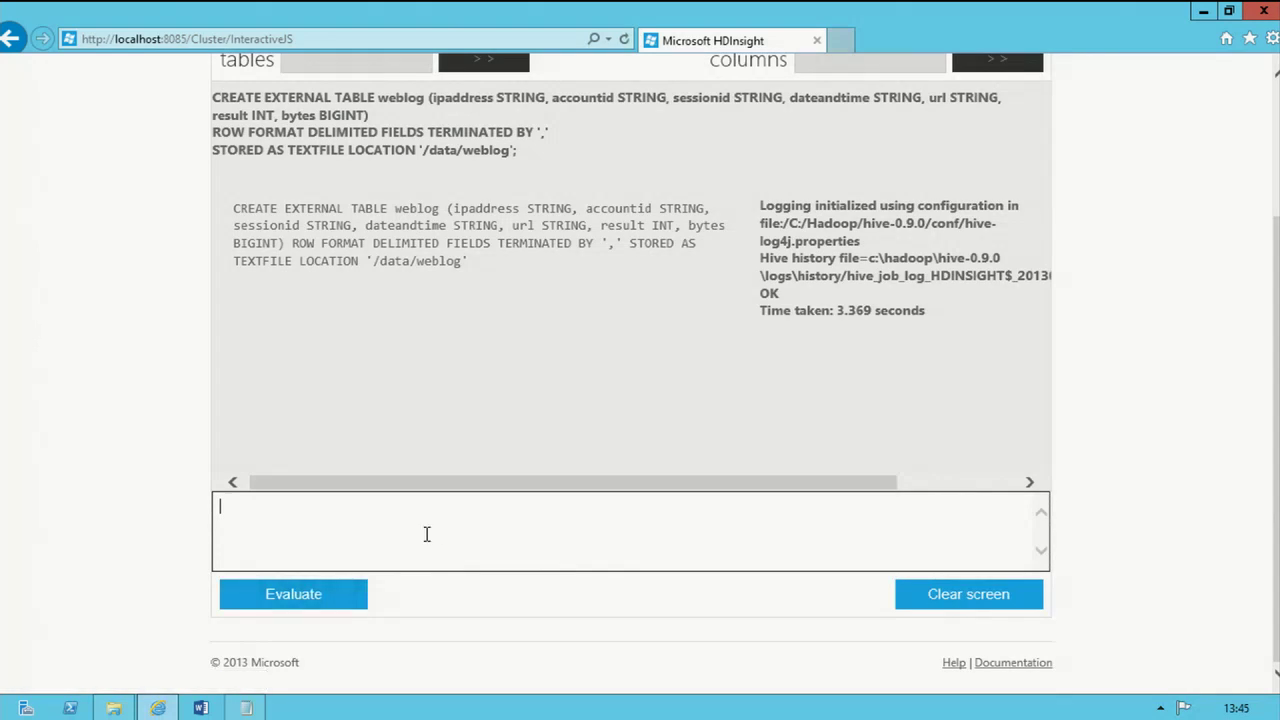
- Evaluate DESCRIBE weblog; and highlight the time taken and the dateandtime column in the output
{"action": "type", "text": "DESCRIBE weblog;"}
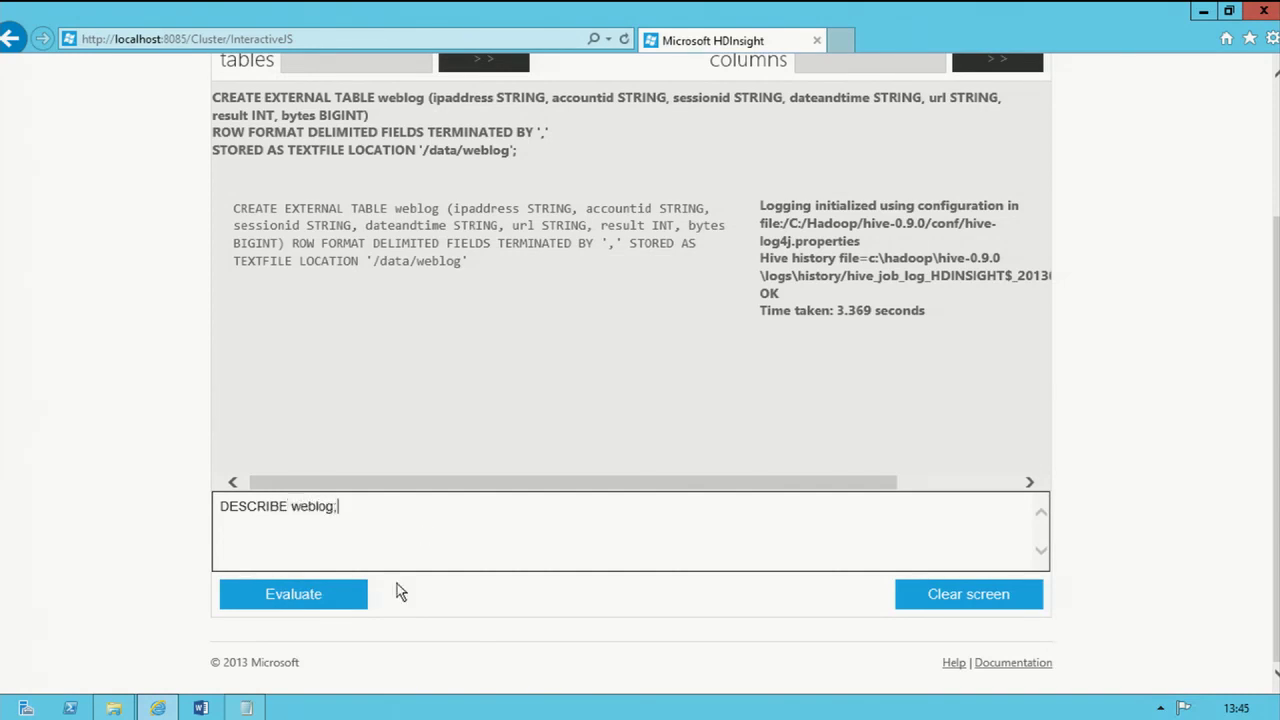
{"action": "left_click", "coordinate": [346, 600]}
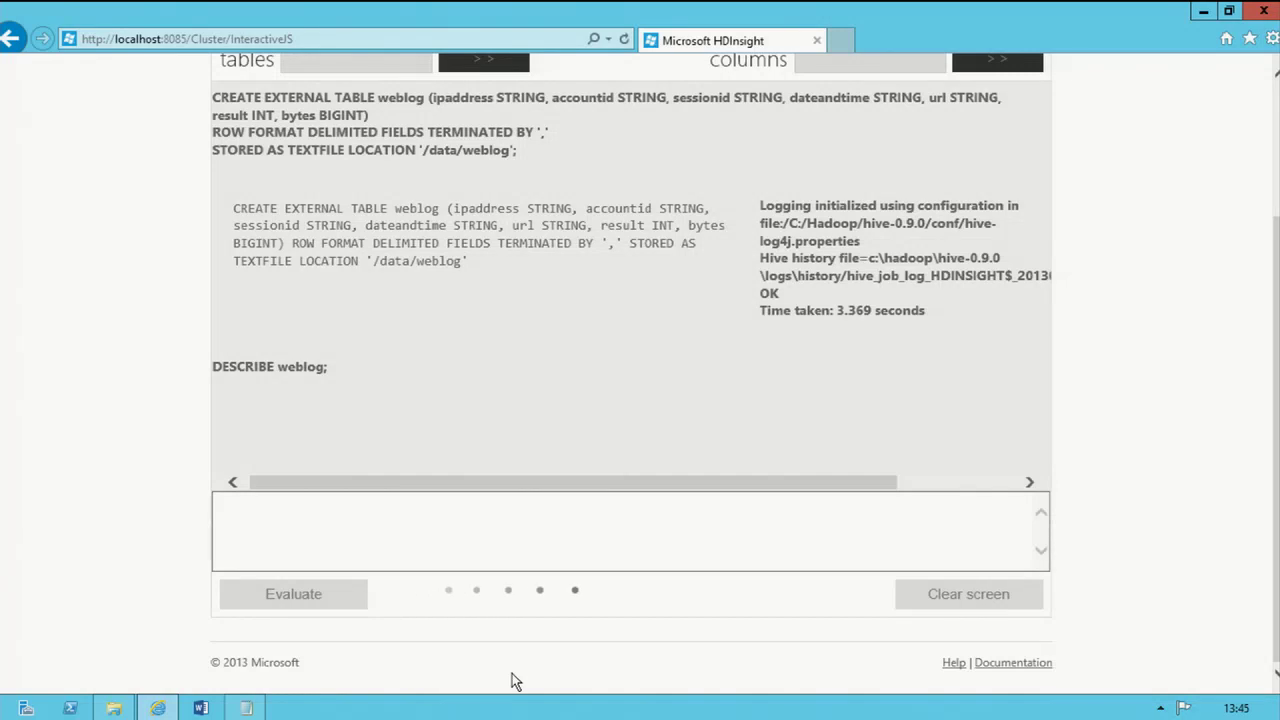
{"action": "left_click_drag", "start_coordinate": [933, 316], "coordinate": [837, 312]}
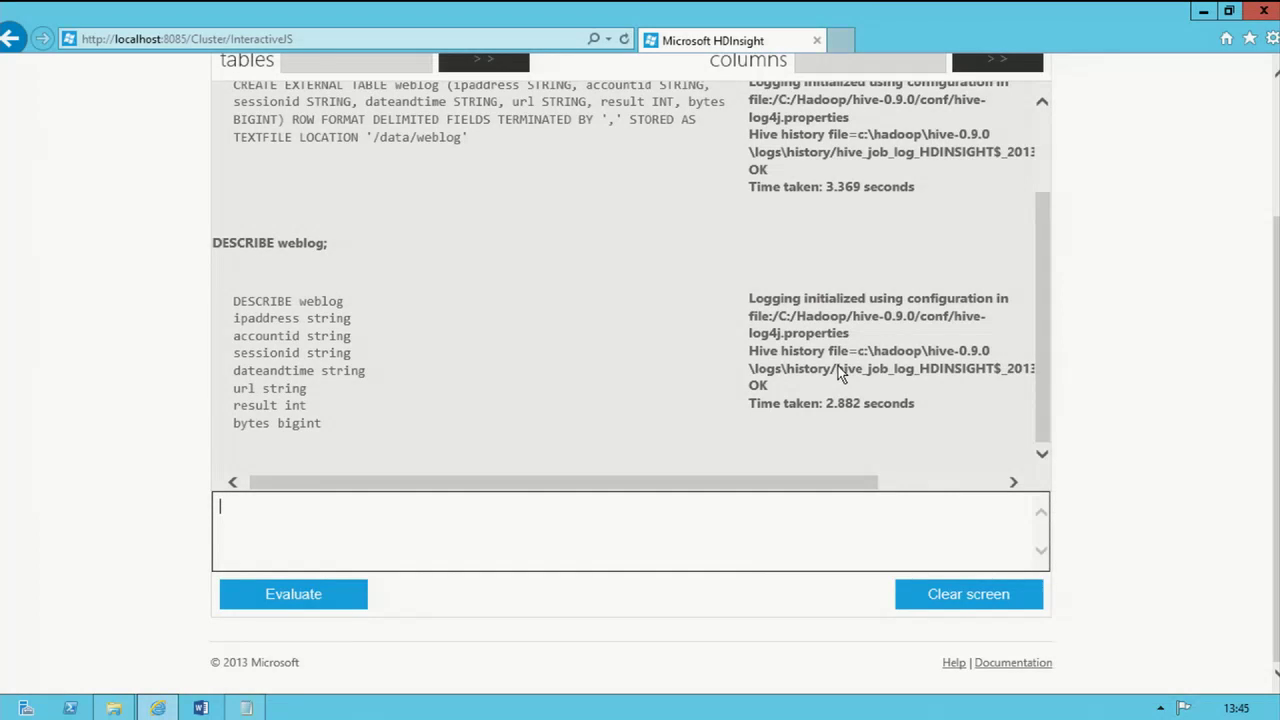
{"action": "left_click_drag", "start_coordinate": [916, 404], "coordinate": [826, 406]}
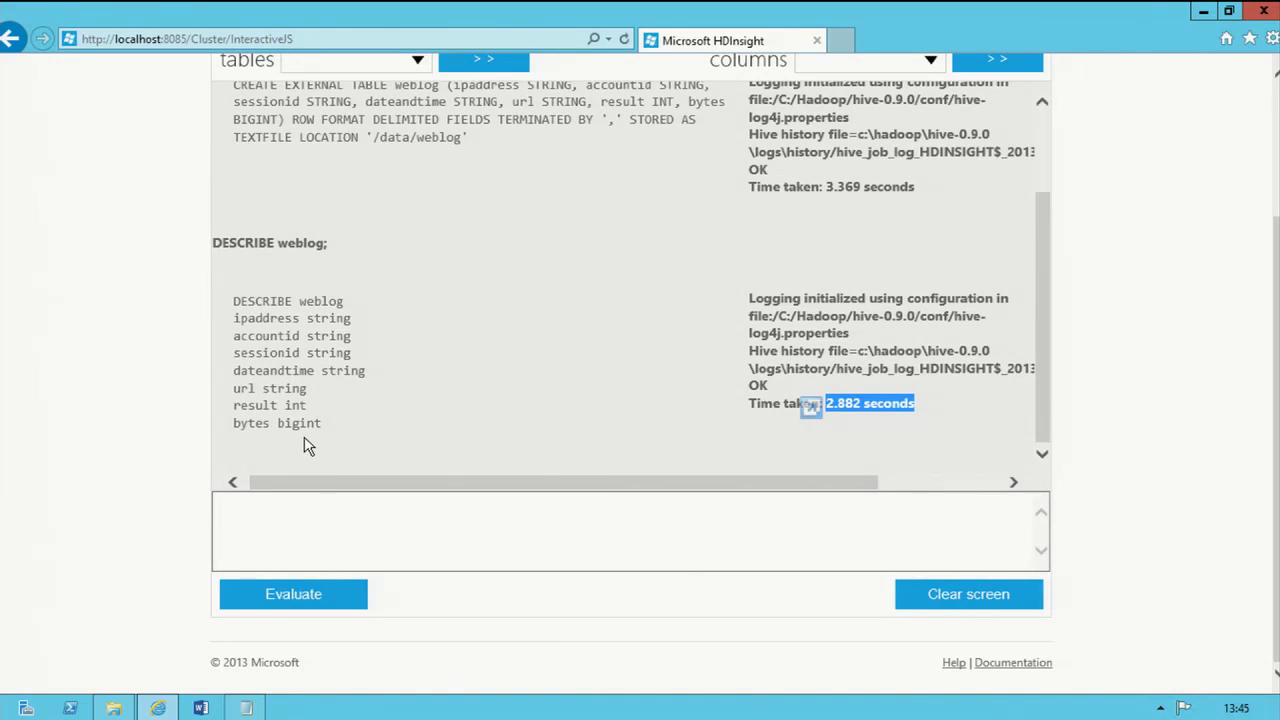
{"action": "double_click", "coordinate": [289, 372]}
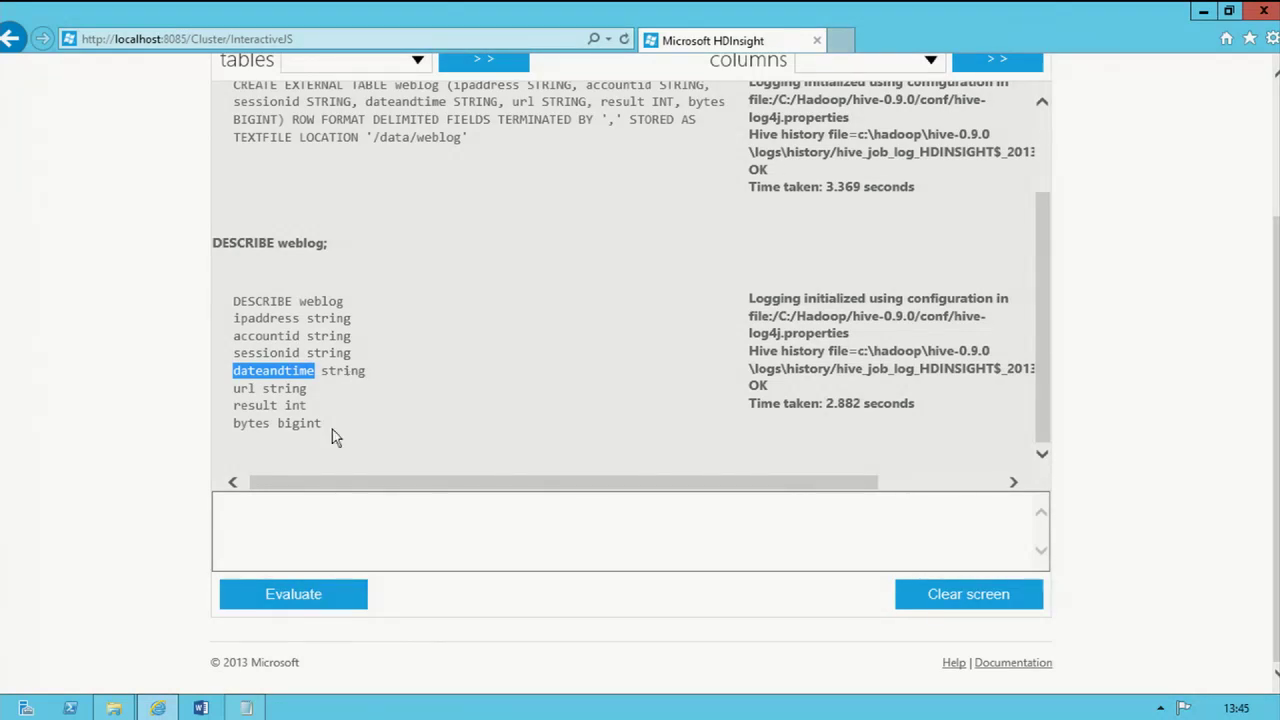
- Try to show the table's extended details by evaluating SHOW TABLE EXTENDED weblog;
{"action": "left_click", "coordinate": [333, 530]}
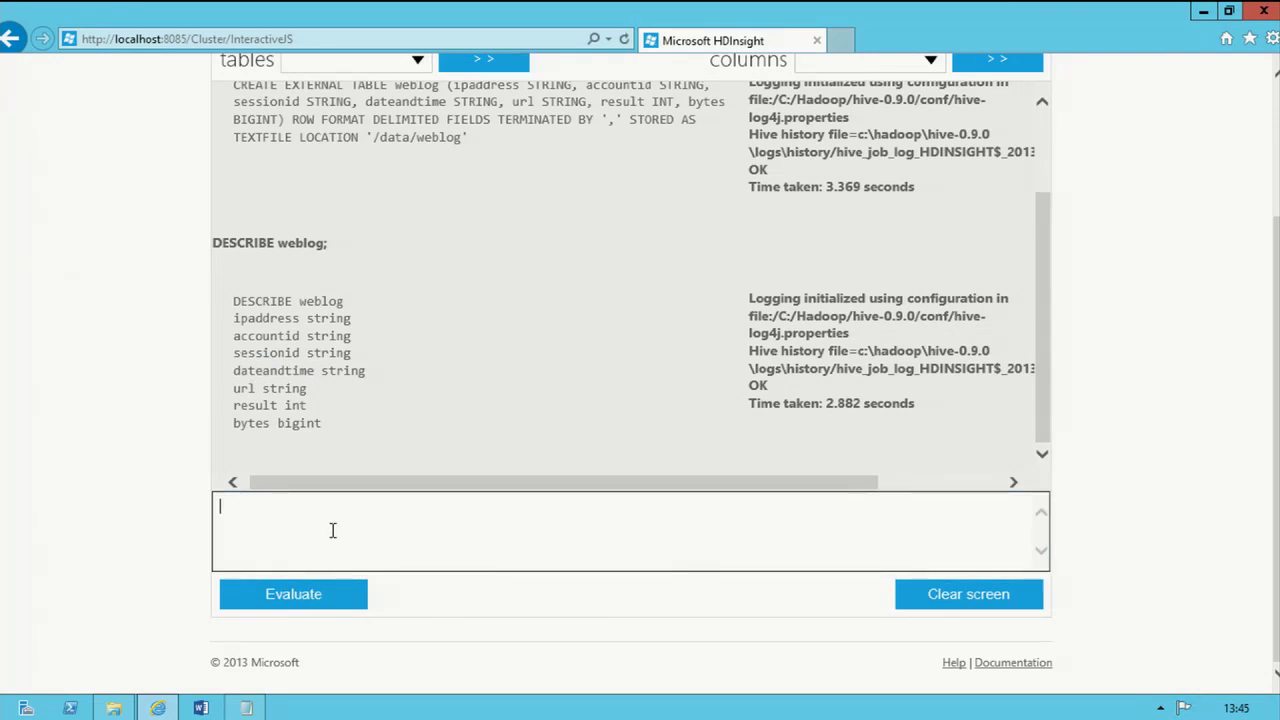
{"action": "type", "text": "SHOW TABLE EXE"}
{"action": "key", "text": "BackSpace"}
{"action": "type", "text": "TENDED weblogo"}
{"action": "key", "text": "BackSpace"}
{"action": "type", "text": ";"}
{"action": "left_click", "coordinate": [312, 604]}
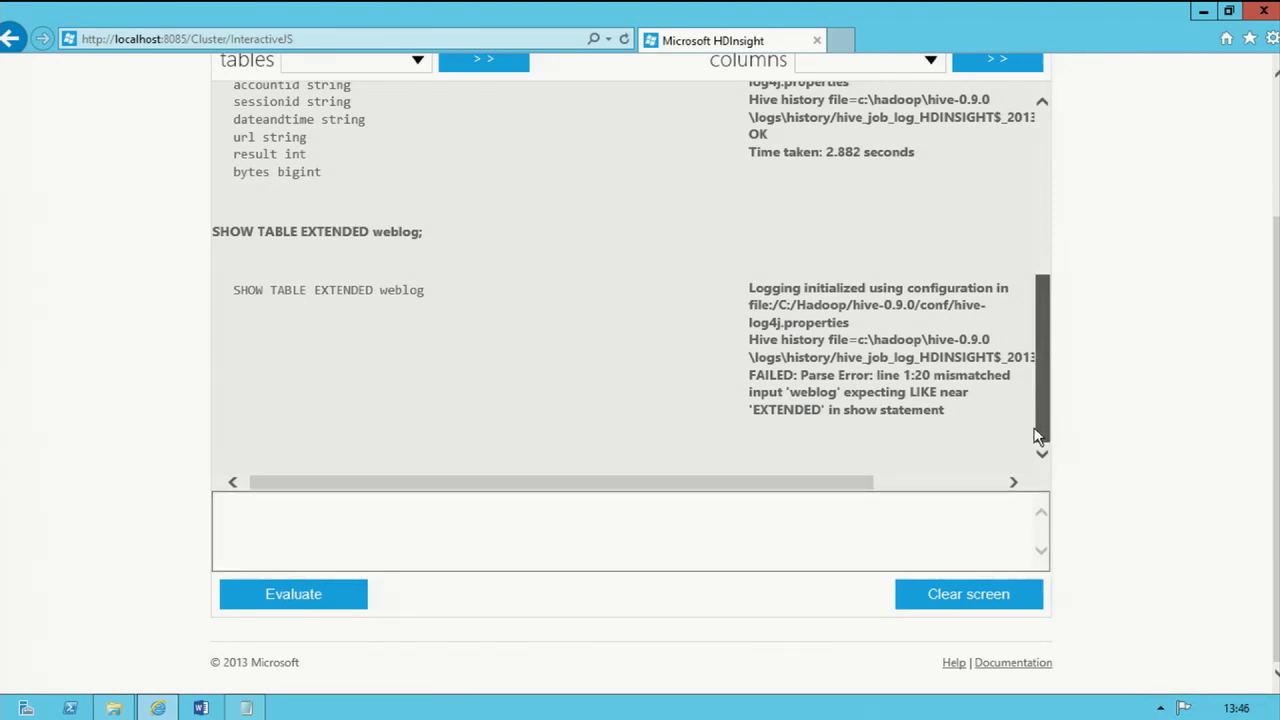
- Reuse the previous statement with LIKE added, evaluate SHOW TABLE EXTENDED LIKE weblog;, and highlight the totalNumberFiles line
{"action": "left_click", "coordinate": [537, 520]}
{"action": "left_click_drag", "start_coordinate": [425, 290], "coordinate": [283, 520]}
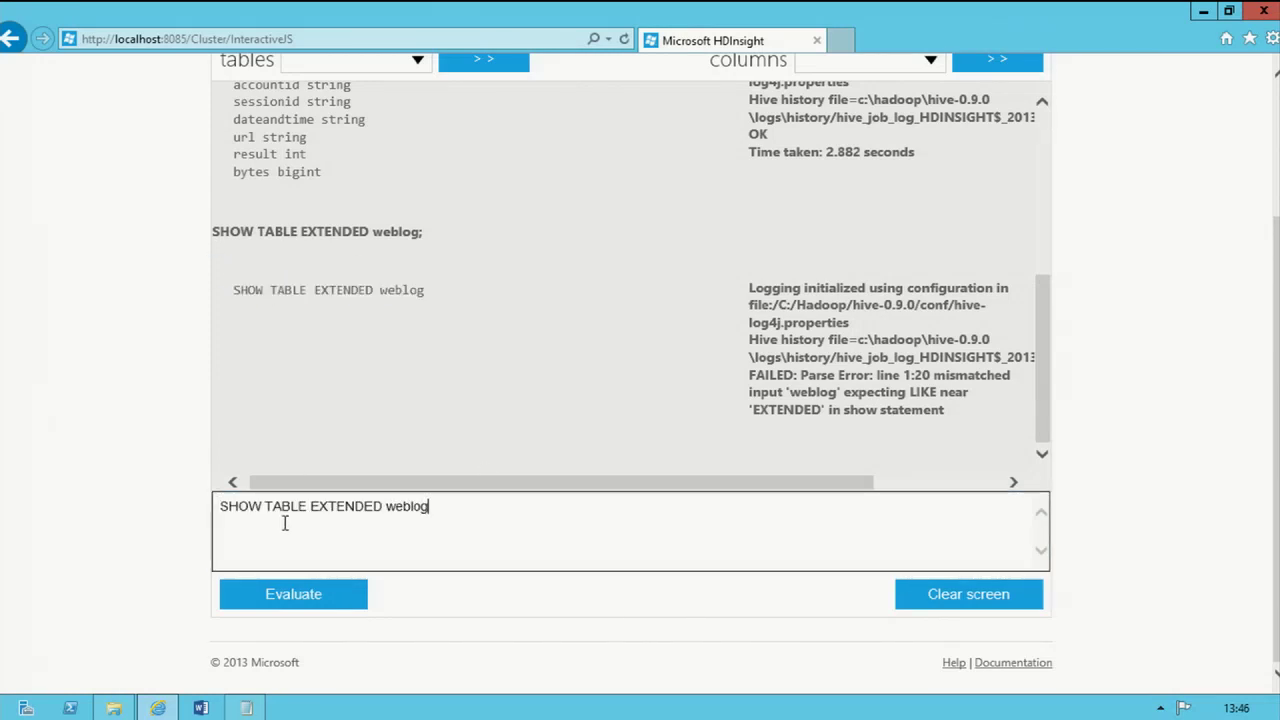
{"action": "left_click", "coordinate": [389, 505]}
{"action": "type", "text": "LIKE"}
{"action": "left_click", "coordinate": [362, 594]}
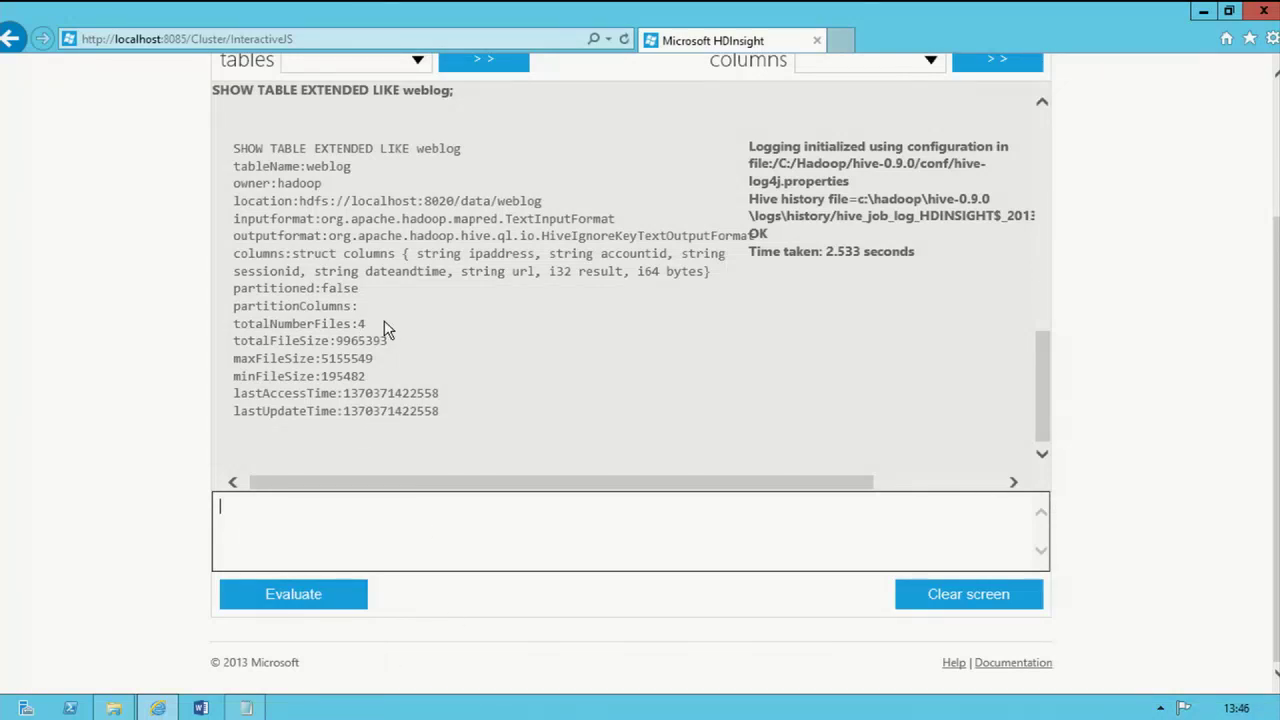
{"action": "left_click_drag", "start_coordinate": [386, 321], "coordinate": [233, 323]}
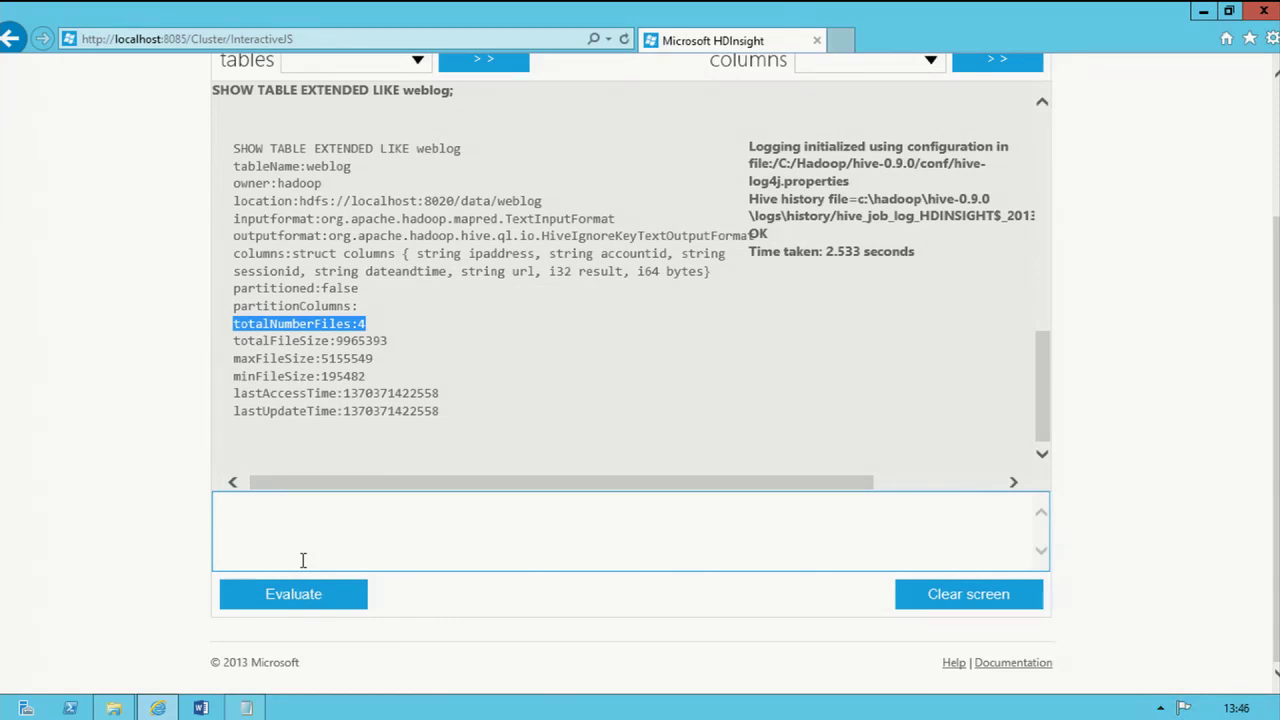
- Evaluate SELECT COUNT(*) FROM weblog; and highlight the returned row count and the query's time taken
{"action": "left_click", "coordinate": [339, 530]}
{"action": "type", "text": "SELECT COUNT(*) FROM weblog;"}
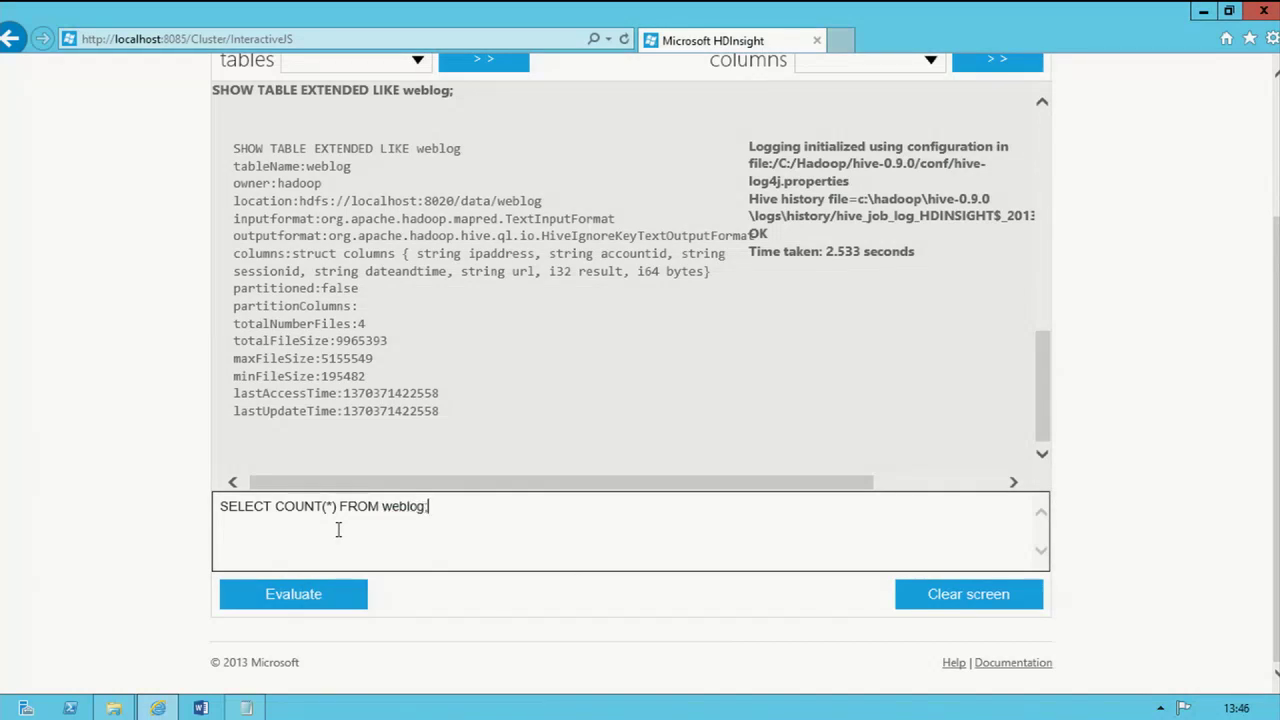
{"action": "left_click", "coordinate": [337, 590]}
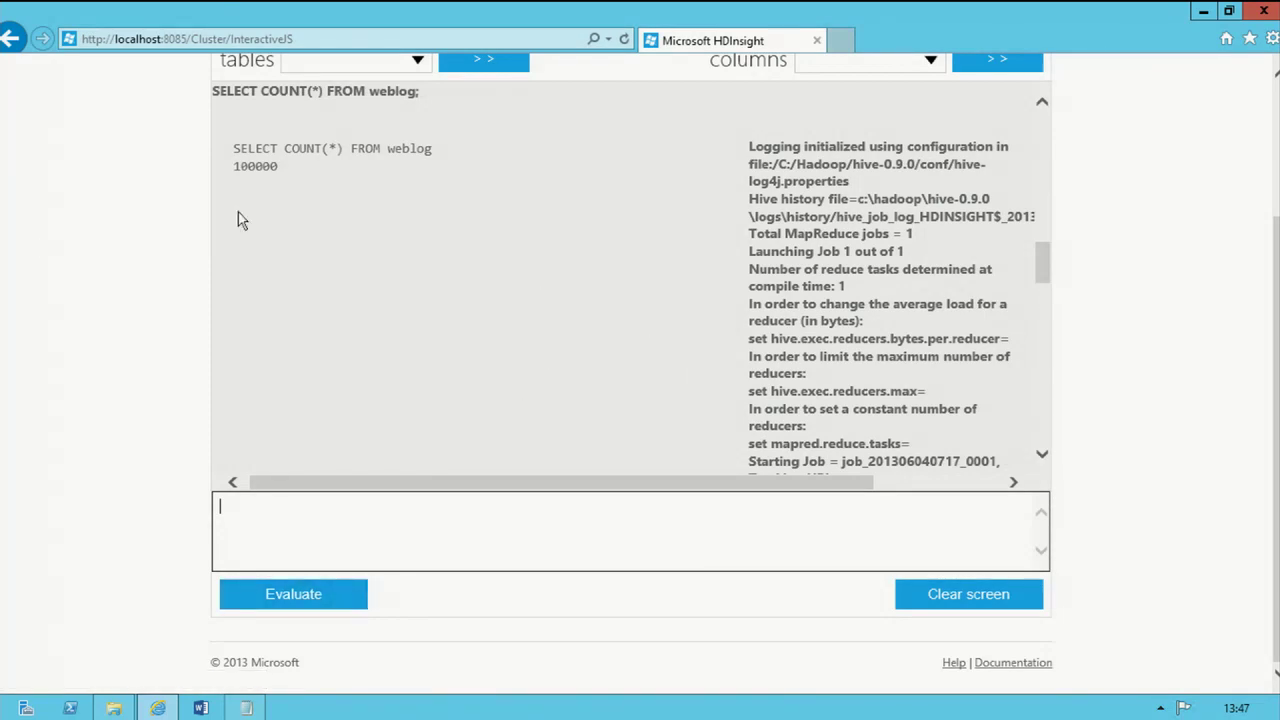
{"action": "double_click", "coordinate": [240, 166]}
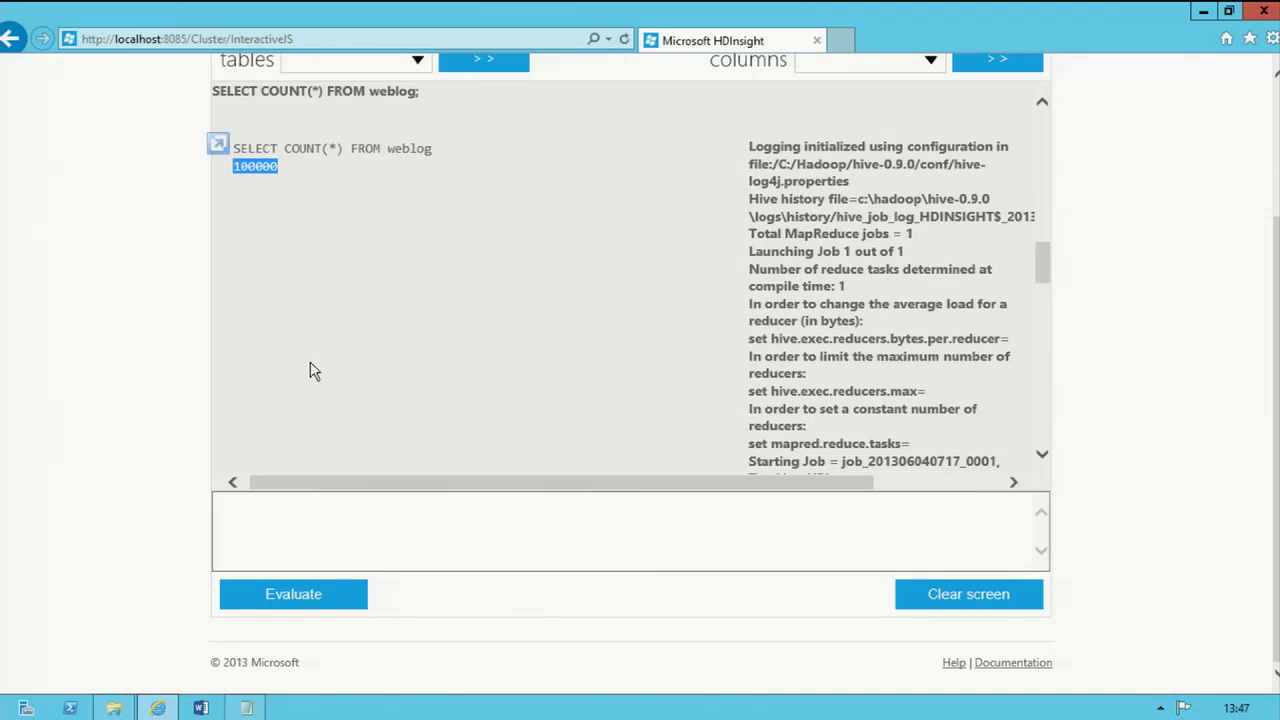
{"action": "left_click_drag", "start_coordinate": [1042, 262], "coordinate": [1043, 433]}
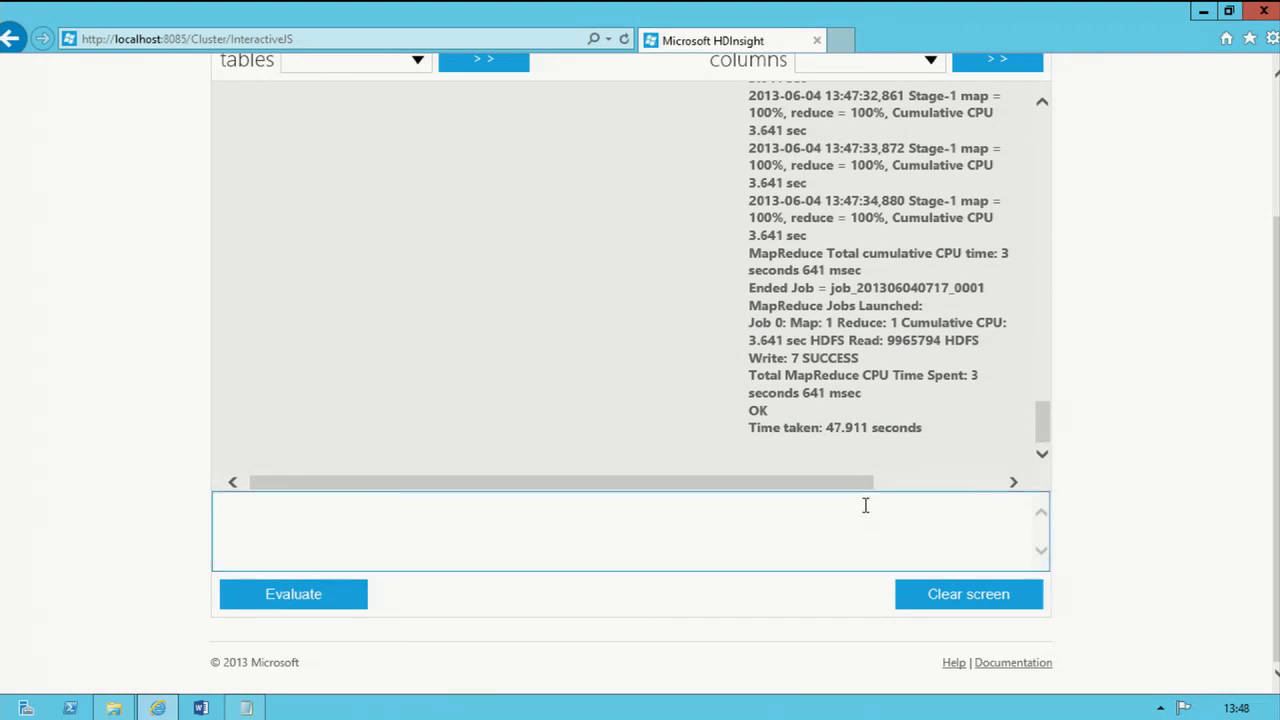
{"action": "left_click_drag", "start_coordinate": [870, 424], "coordinate": [826, 427]}
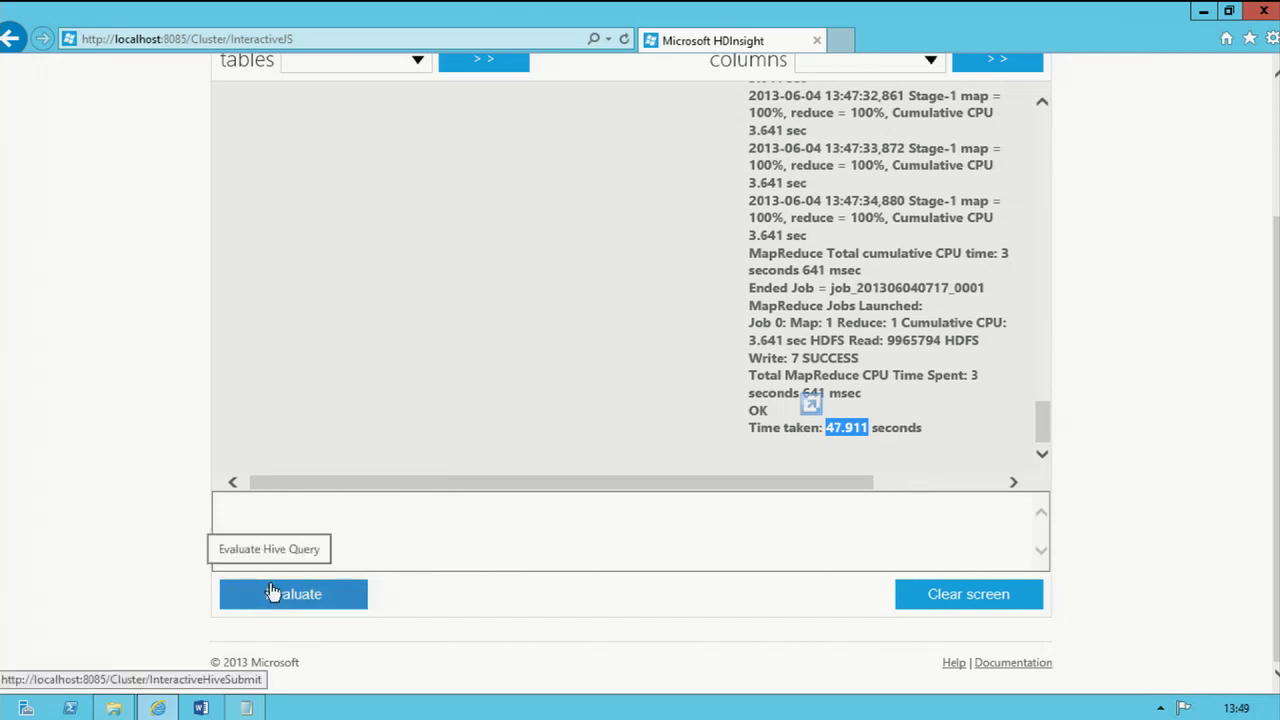
- Switch to the 192.168.1.50 Remote Desktop session and bring up its D:\Demo\Assets folder
{"action": "mouse_move", "coordinate": [675, 8]}
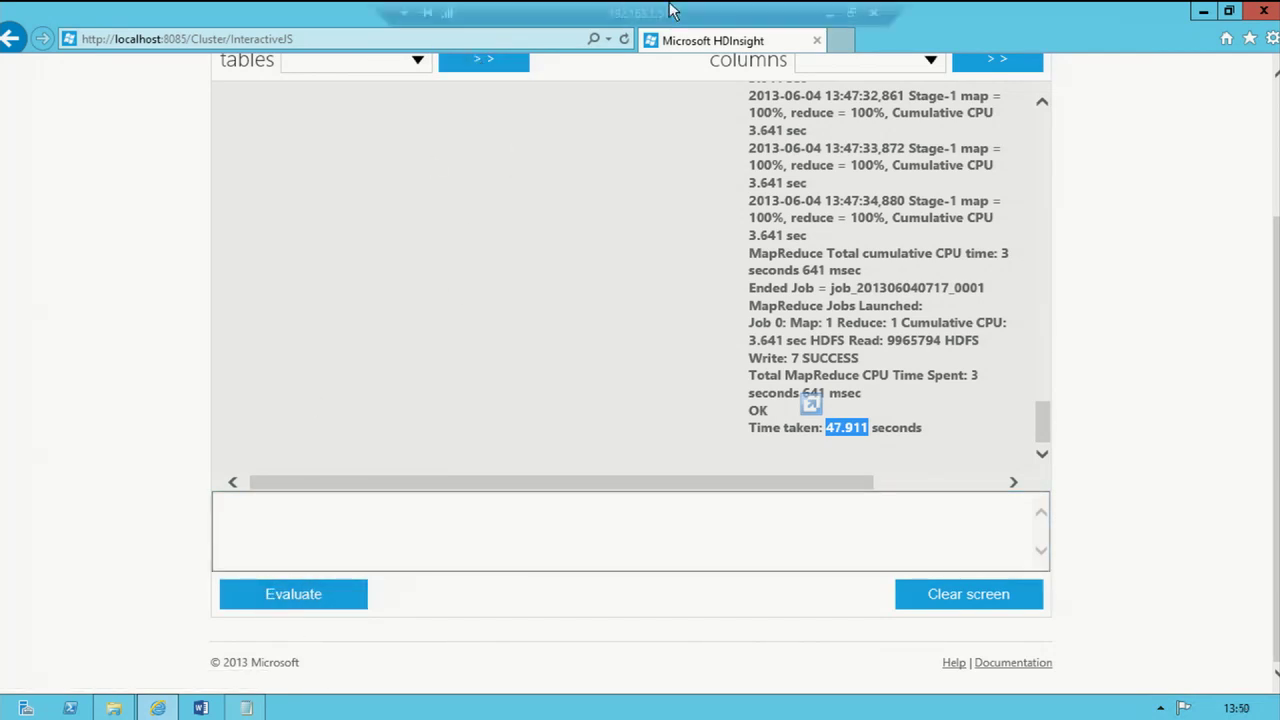
{"action": "left_click", "coordinate": [829, 20]}
{"action": "mouse_move", "coordinate": [245, 707]}
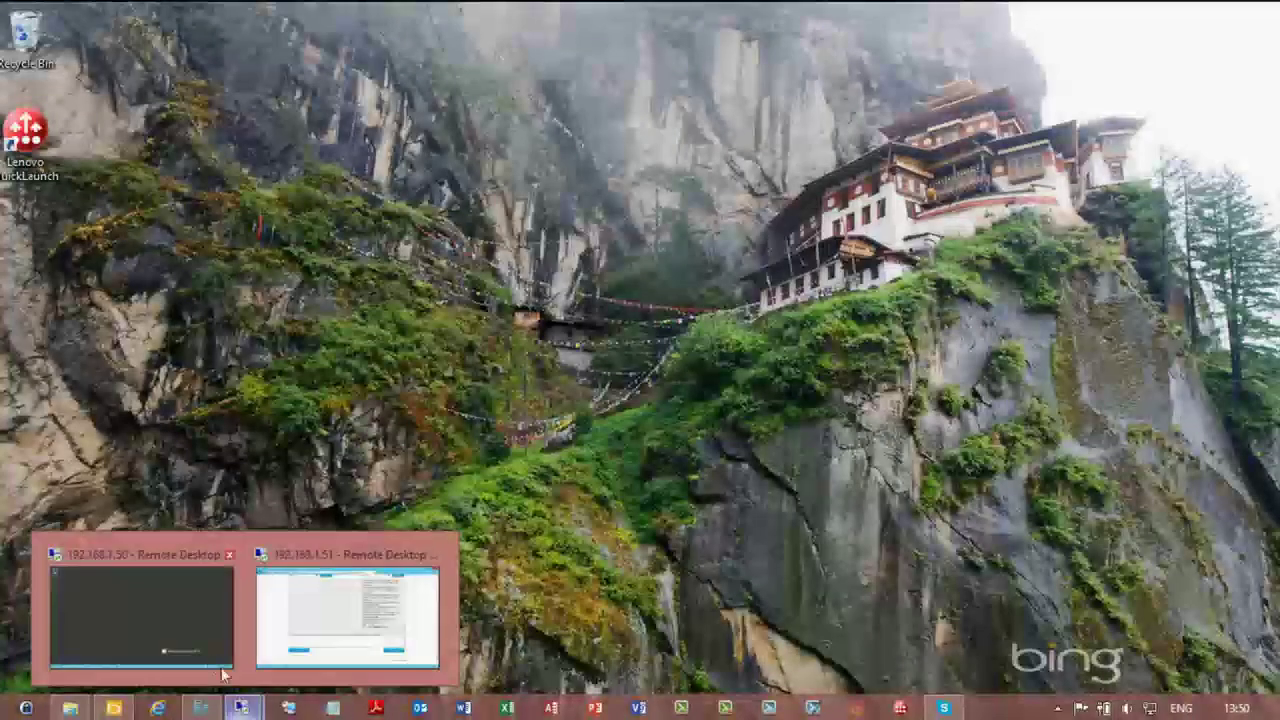
{"action": "left_click", "coordinate": [145, 645]}
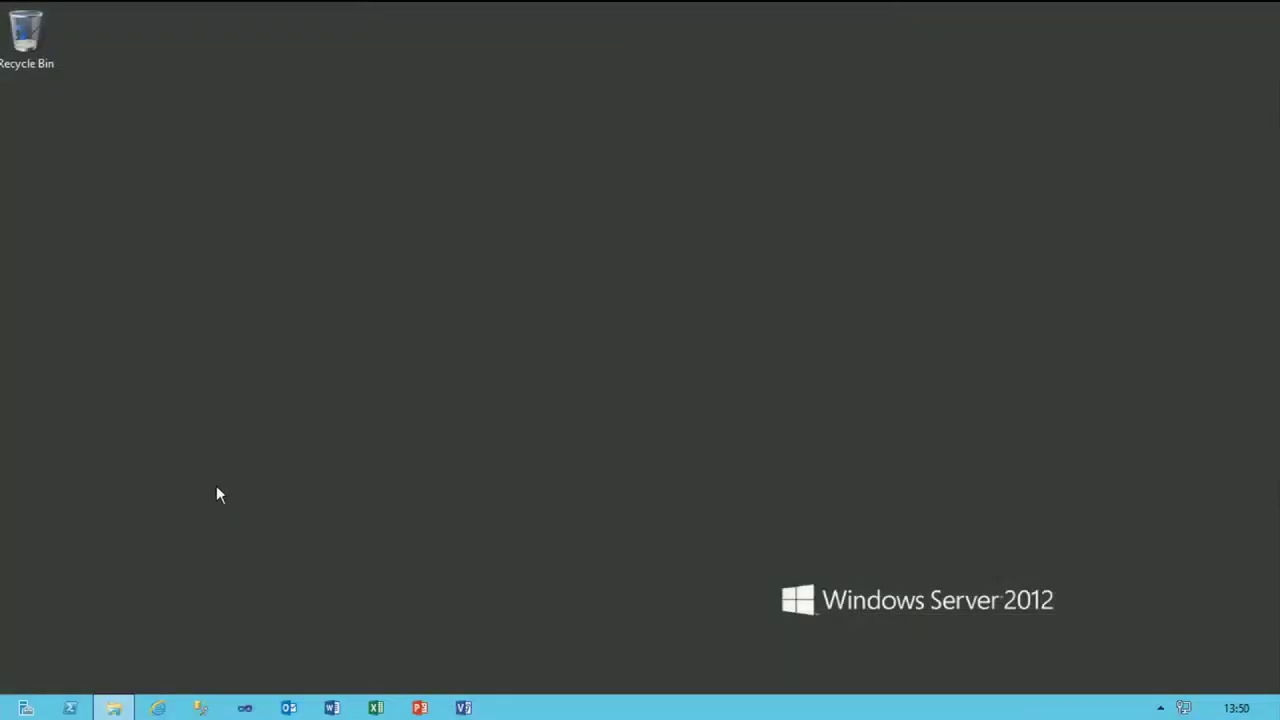
{"action": "left_click", "coordinate": [112, 705]}
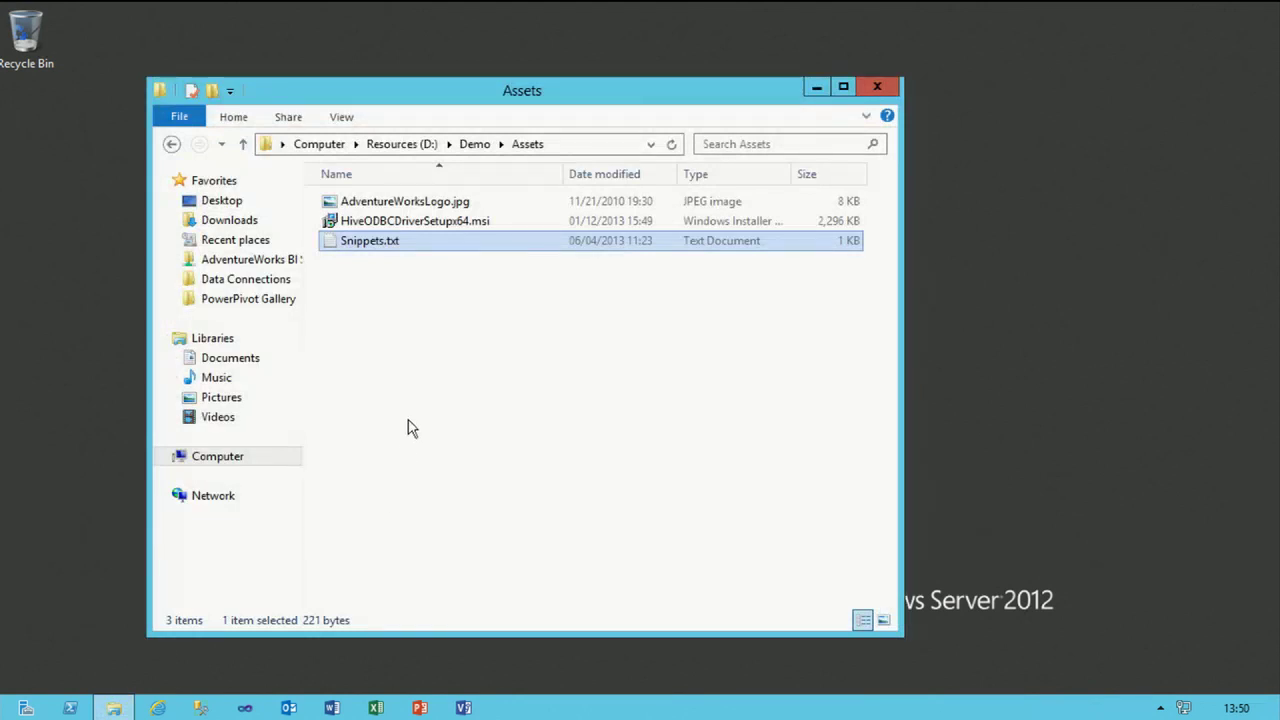
- Install the Microsoft ODBC Driver for Hive from HiveODBCDriverSetupx64.msi, accepting the license terms and using the default options
{"action": "left_click", "coordinate": [415, 221]}
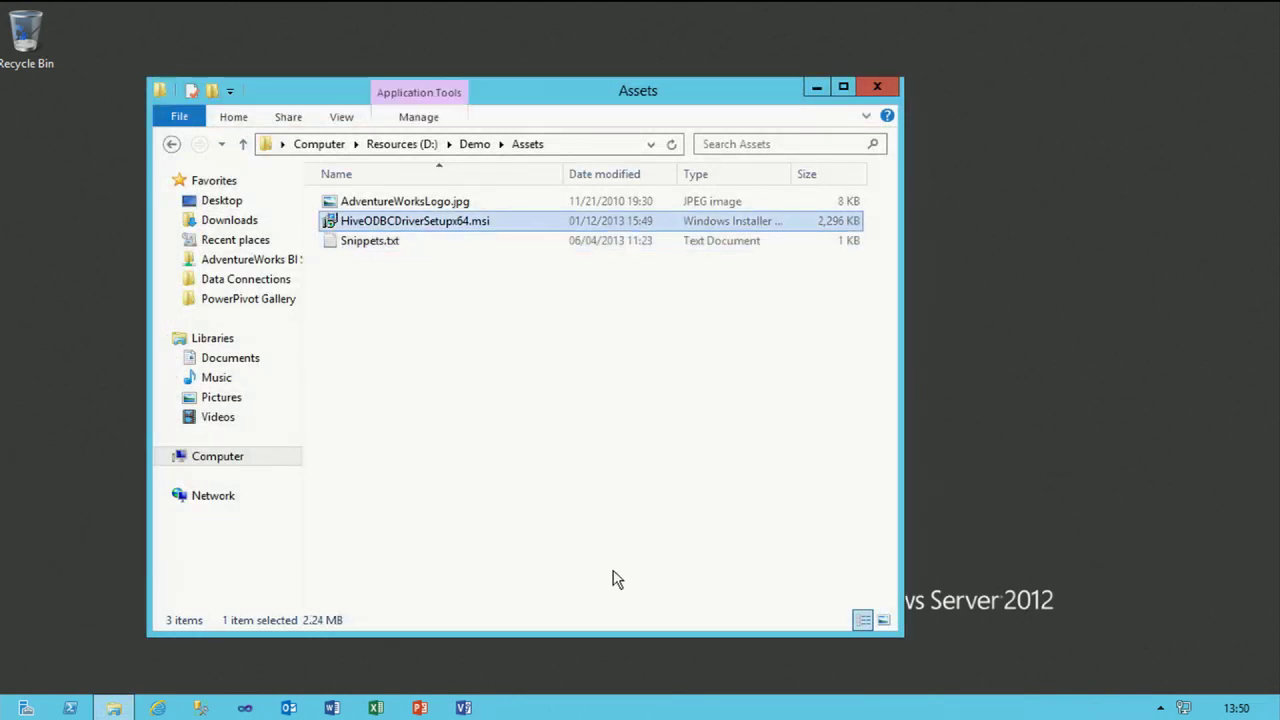
{"action": "double_click", "coordinate": [447, 226]}
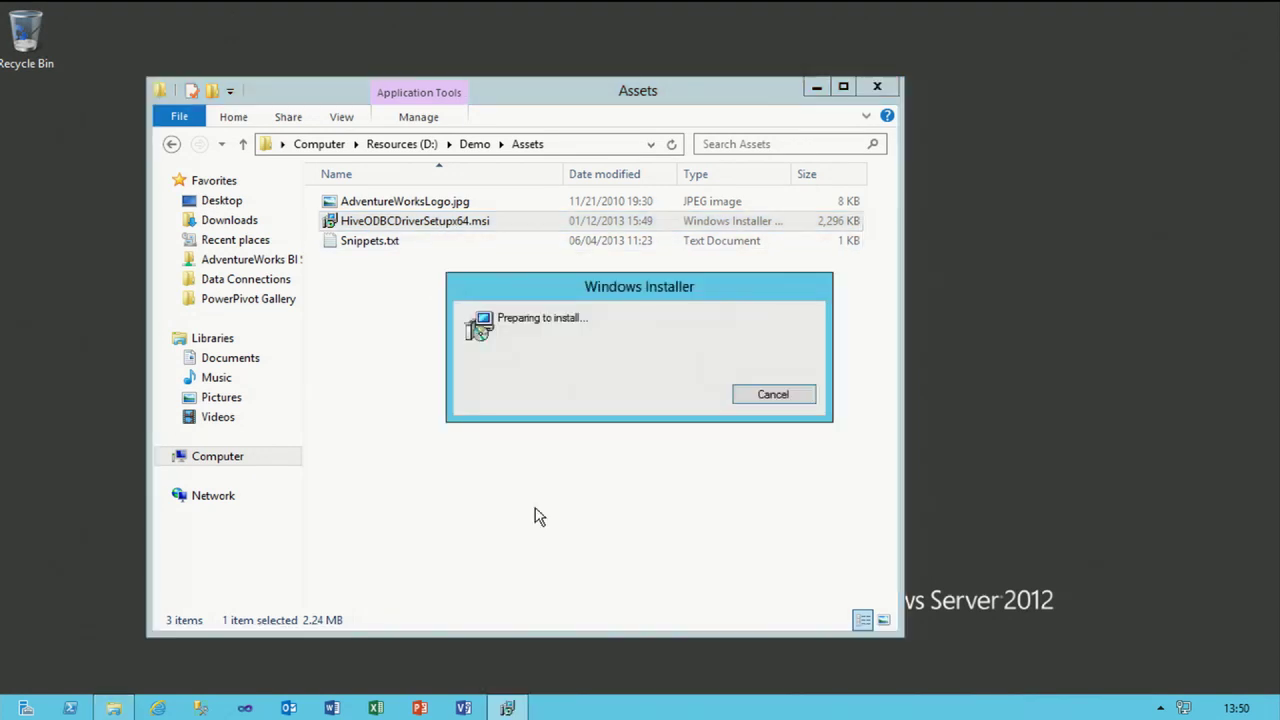
{"action": "left_click", "coordinate": [437, 426]}
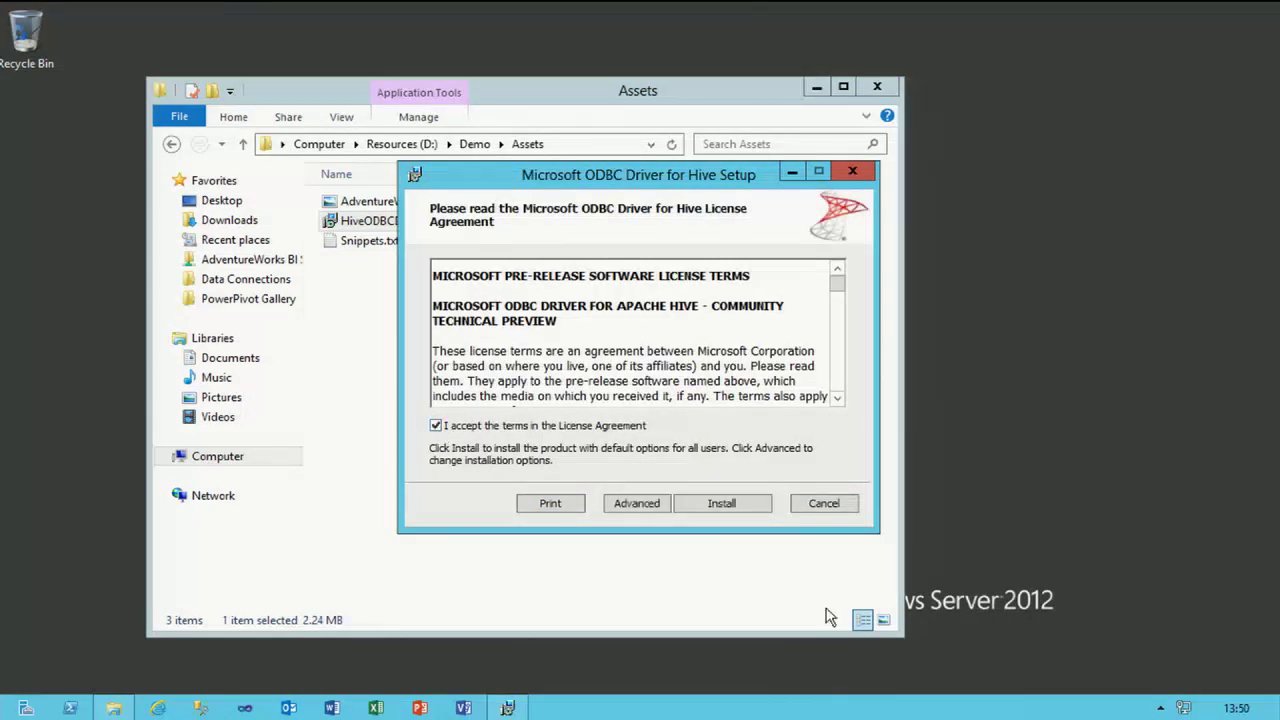
{"action": "left_click", "coordinate": [736, 510]}
{"action": "left_click", "coordinate": [746, 503]}
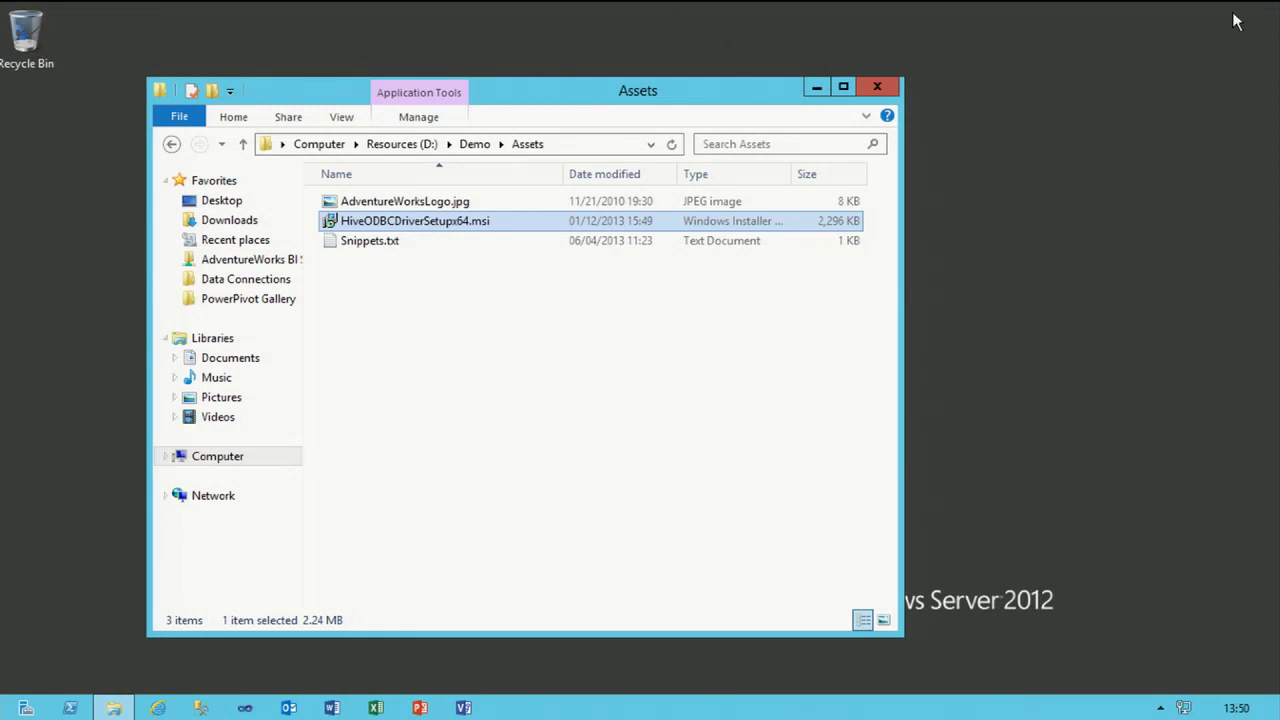
- Search the Start screen apps for ODBC and open ODBC Data Sources (64-bit)
{"action": "mouse_move", "coordinate": [1274, 34]}
{"action": "left_click", "coordinate": [1247, 357]}
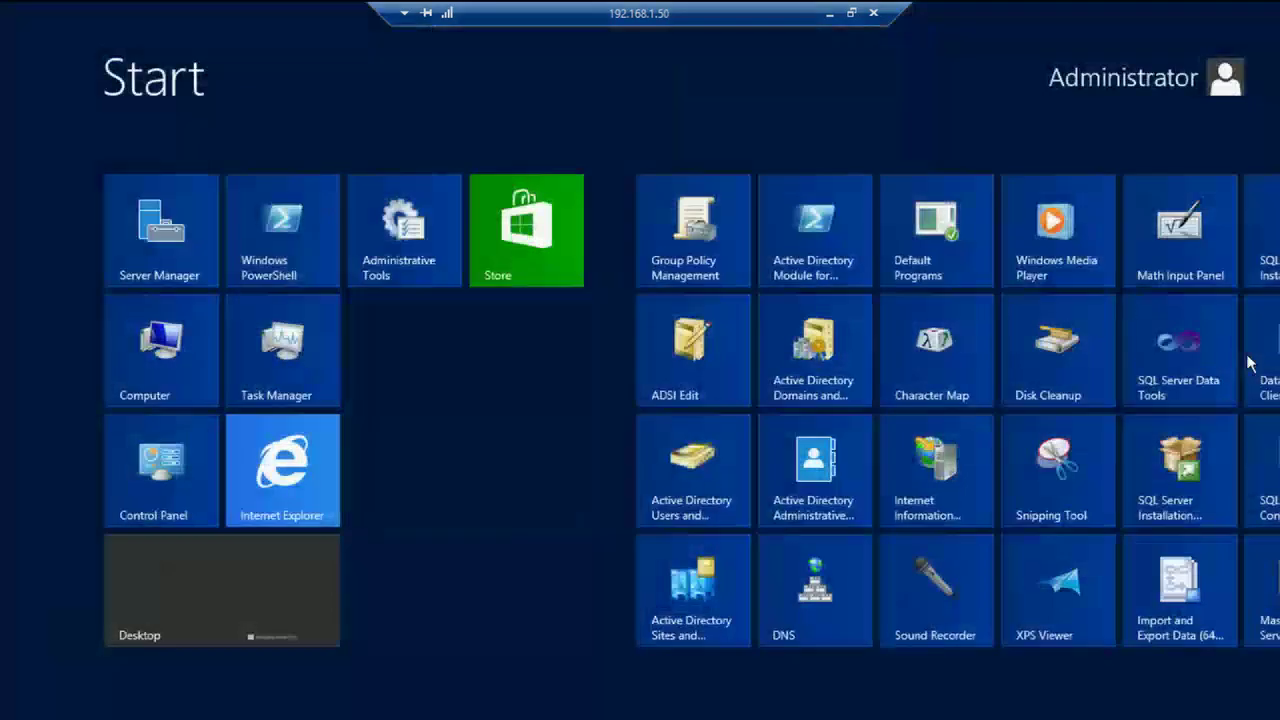
{"action": "type", "text": "dsbx"}
{"action": "key", "text": "BackSpace"}
{"action": "key", "text": "BackSpace"}
{"action": "key", "text": "BackSpace"}
{"action": "key", "text": "BackSpace"}
{"action": "type", "text": "odb"}
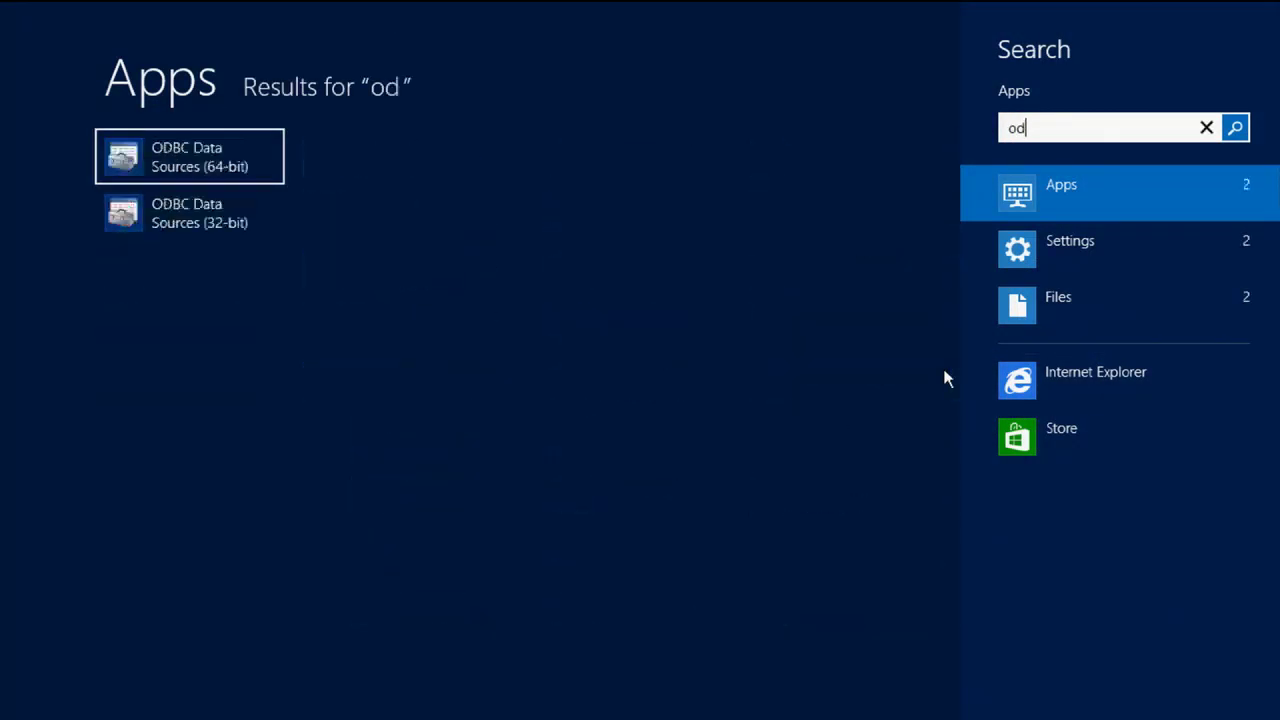
{"action": "left_click", "coordinate": [174, 166]}
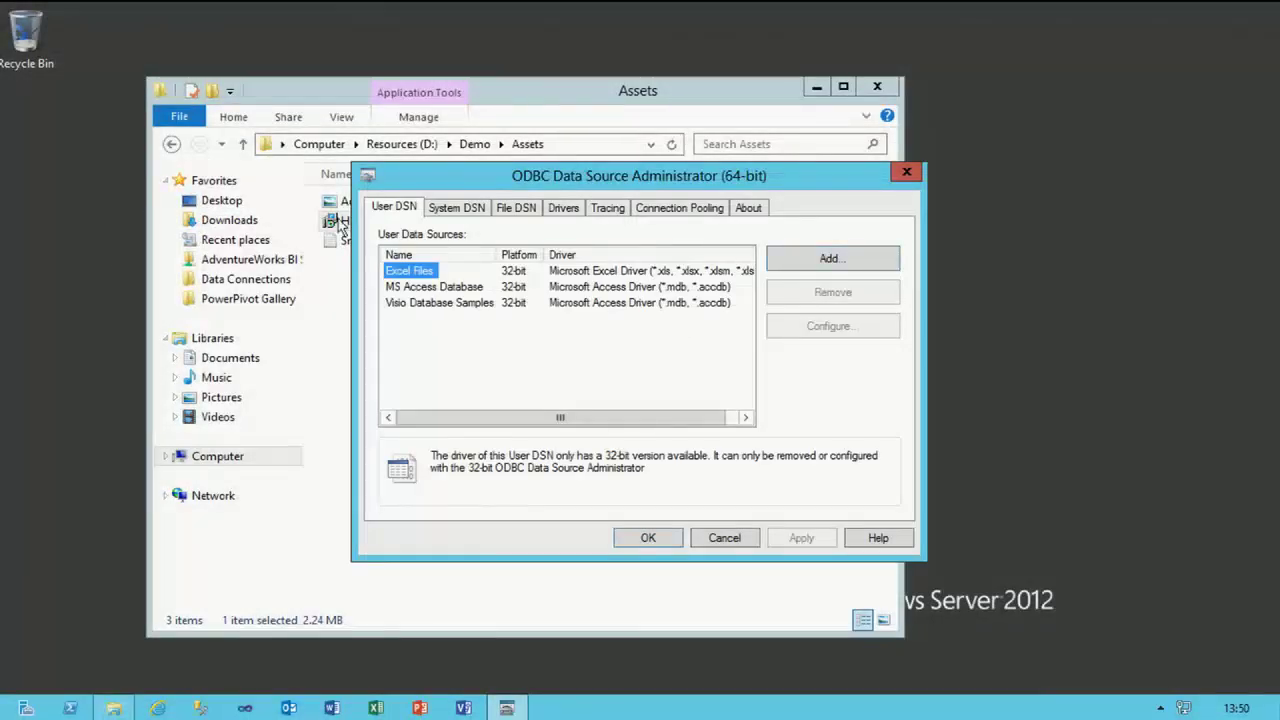
- Create a user data source named HDInsight with the HIVE driver and host HDINSIGHT, accept it, and minimize the Assets folder
{"action": "left_click", "coordinate": [806, 258]}
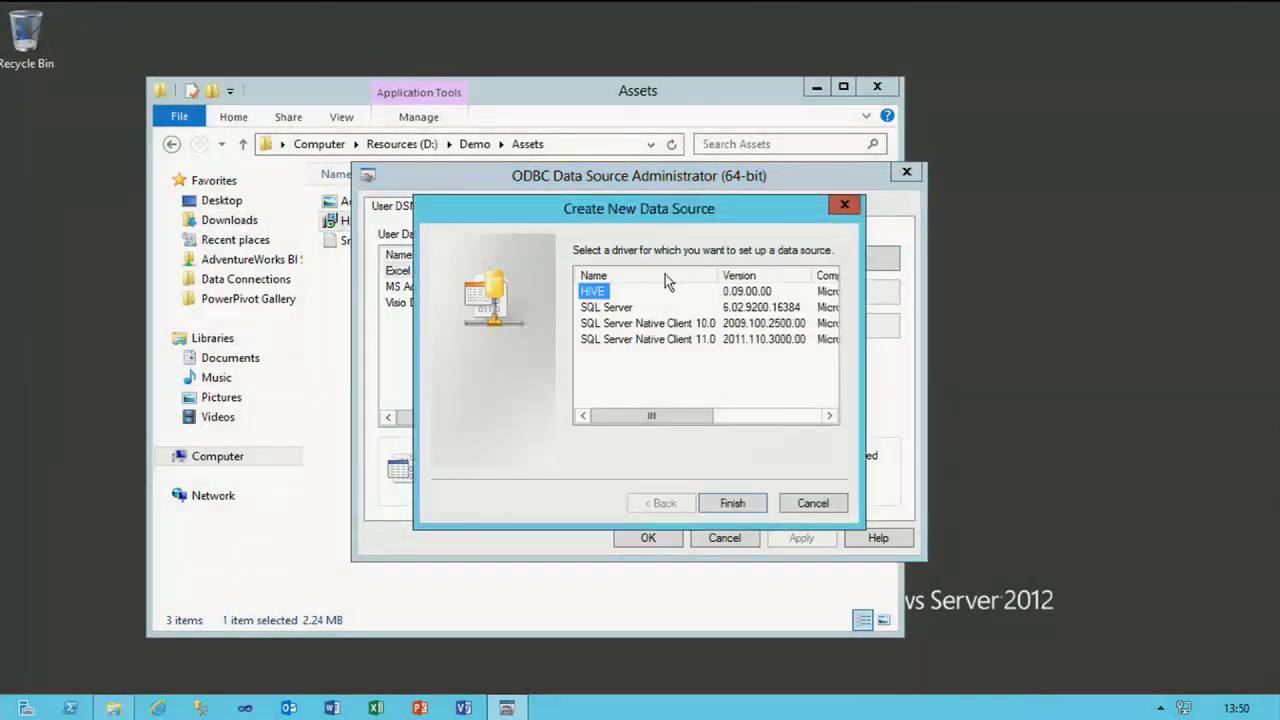
{"action": "left_click", "coordinate": [733, 503]}
{"action": "double_click", "coordinate": [563, 180]}
{"action": "type", "text": "HDInsight"}
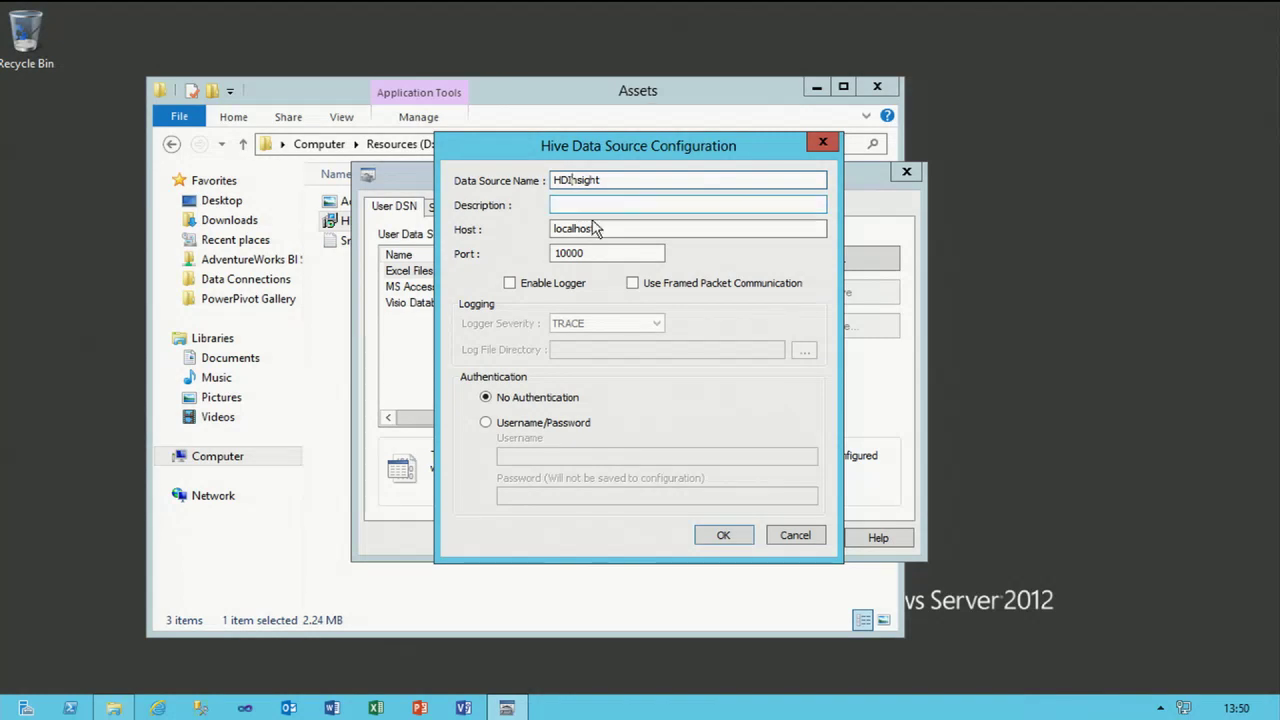
{"action": "key", "text": "Tab"}
{"action": "key", "text": "Tab"}
{"action": "key", "text": "BackSpace"}
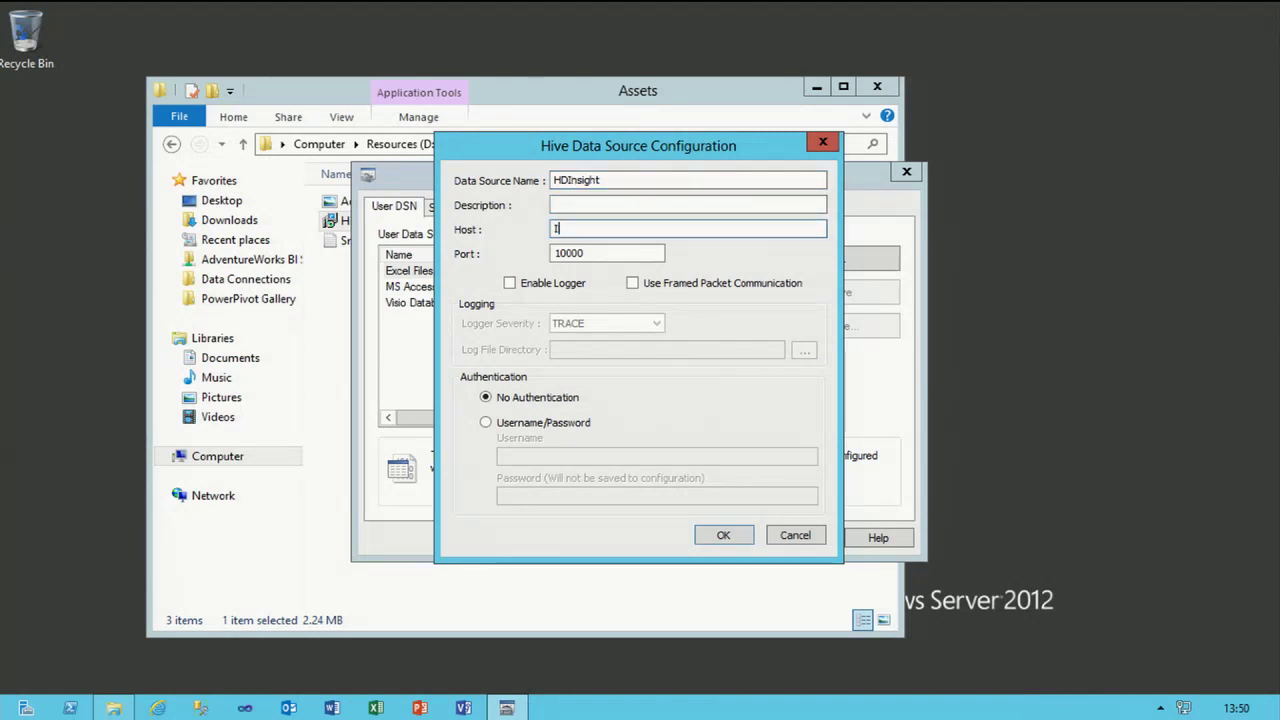
{"action": "type", "text": "HDINSIGHT"}
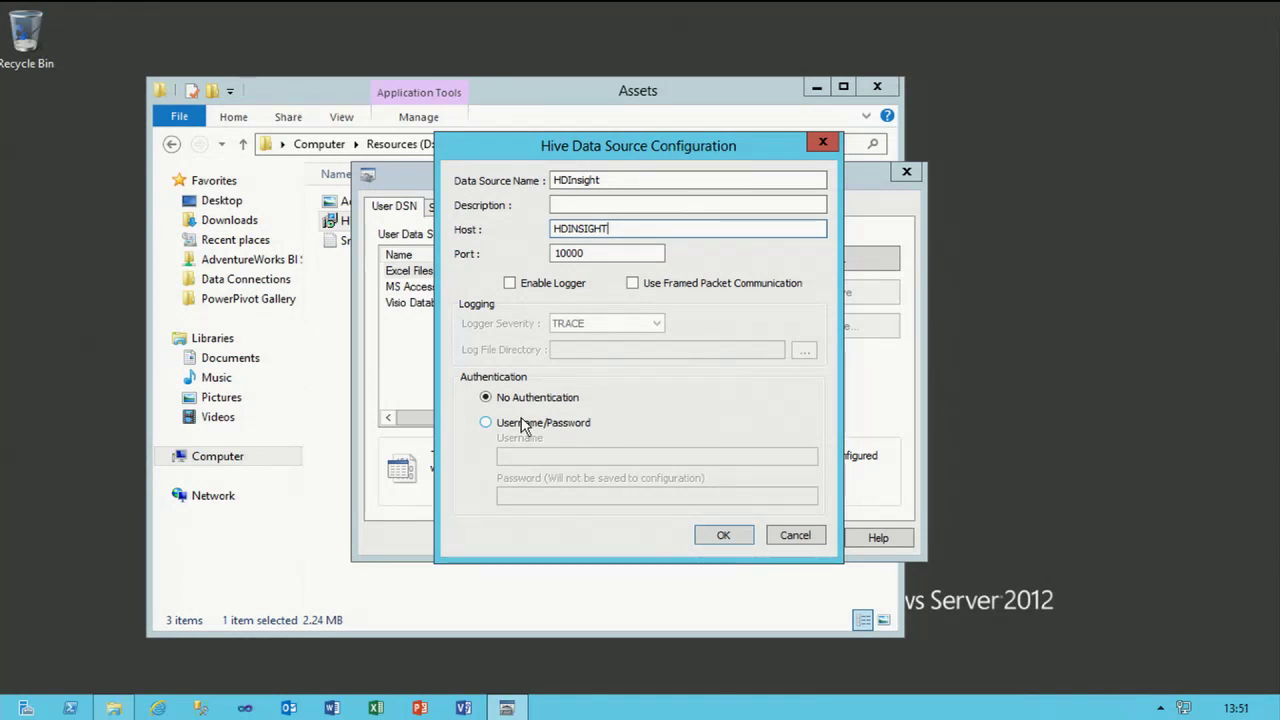
{"action": "left_click", "coordinate": [736, 536]}
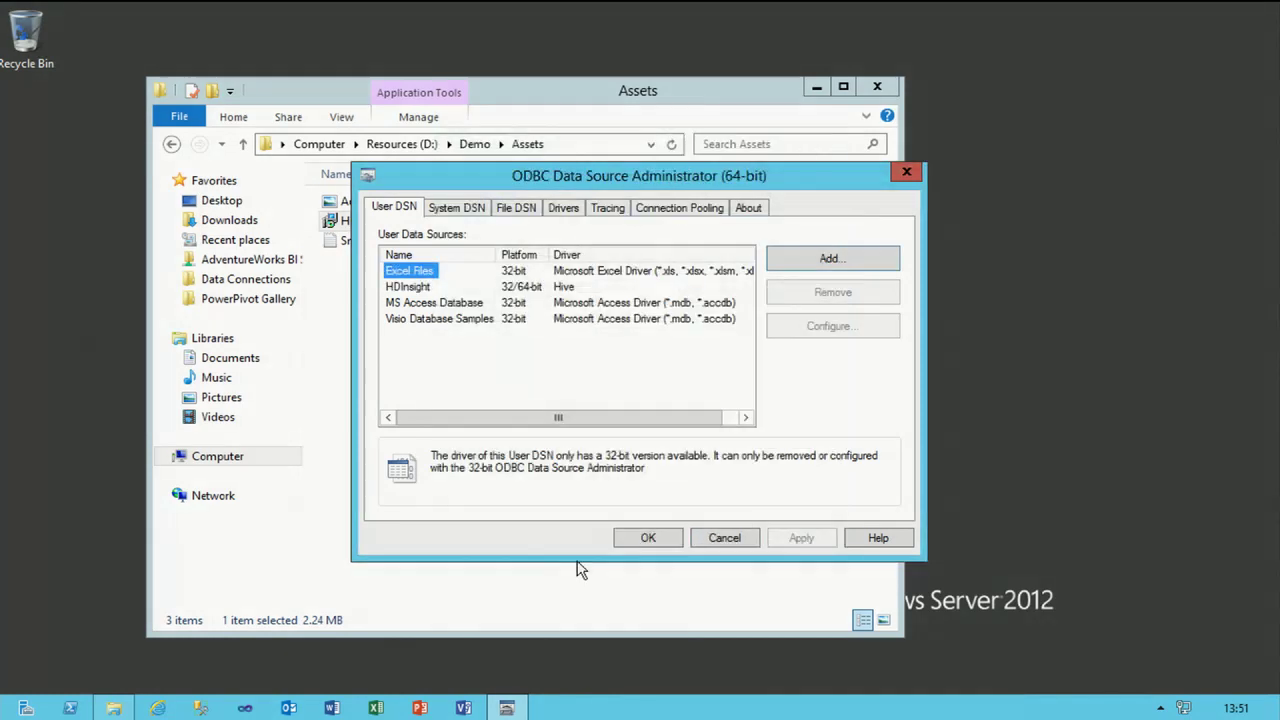
{"action": "left_click", "coordinate": [647, 539]}
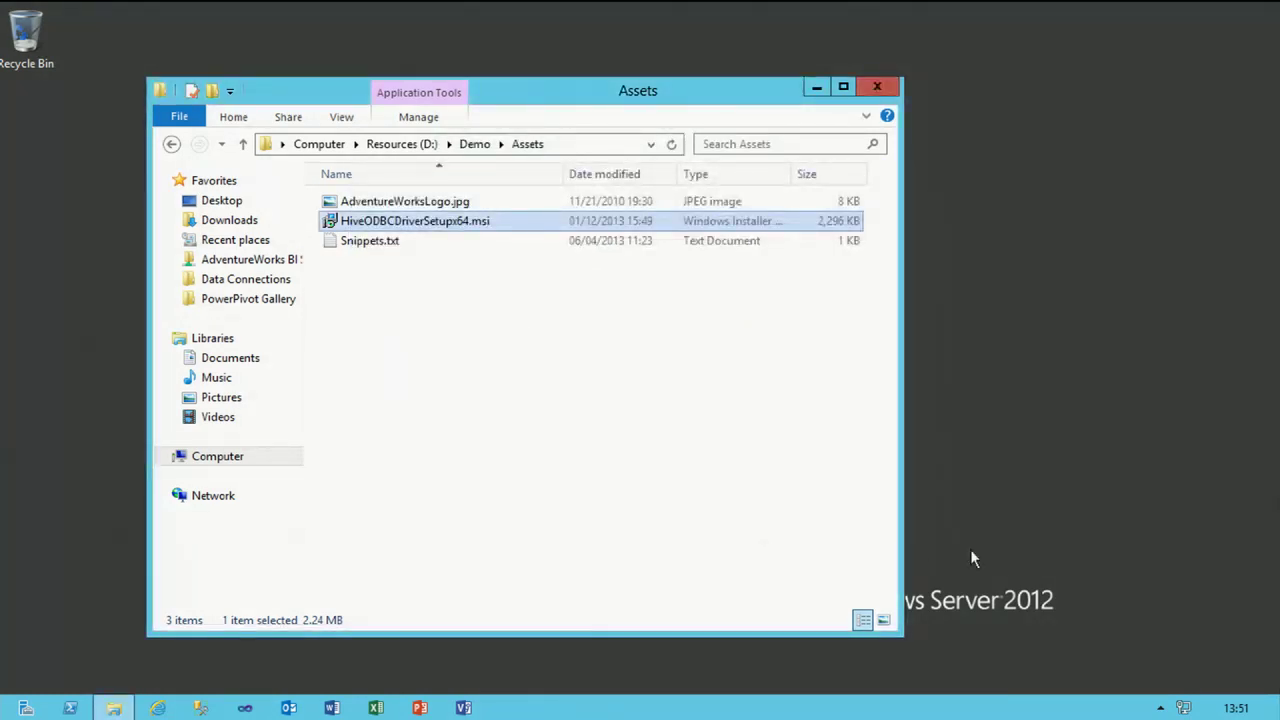
{"action": "left_click", "coordinate": [816, 86]}
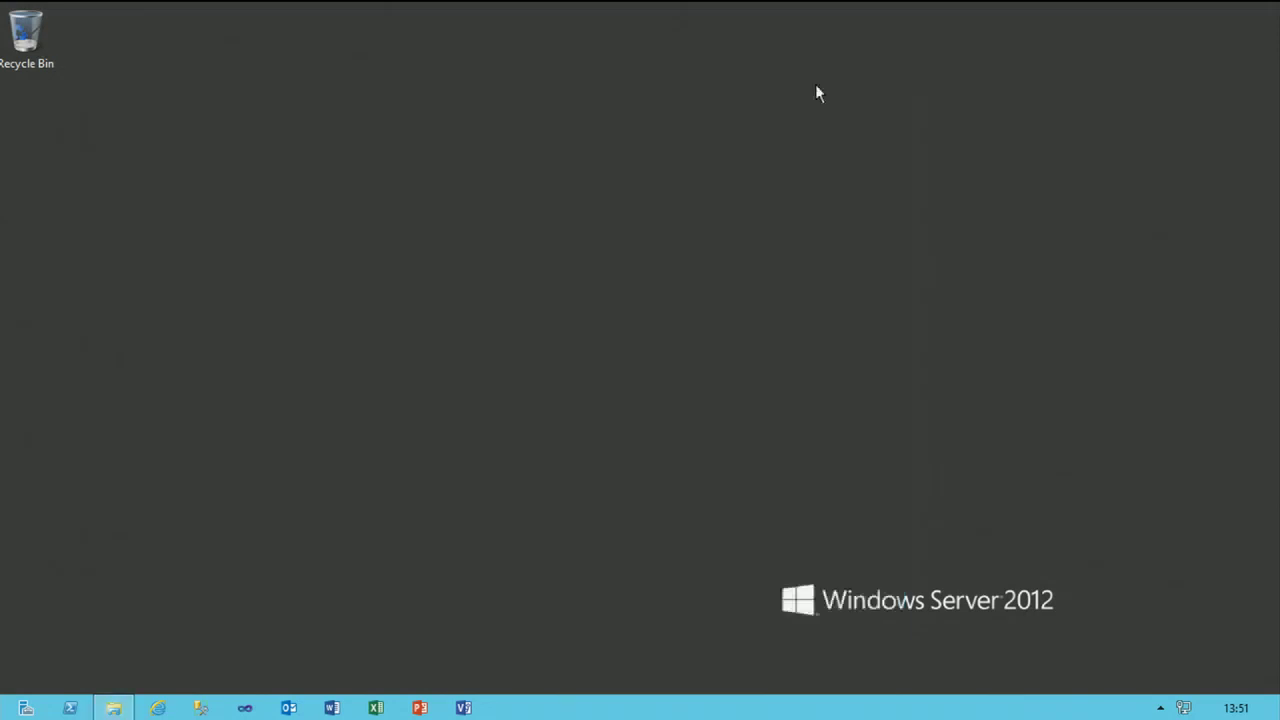
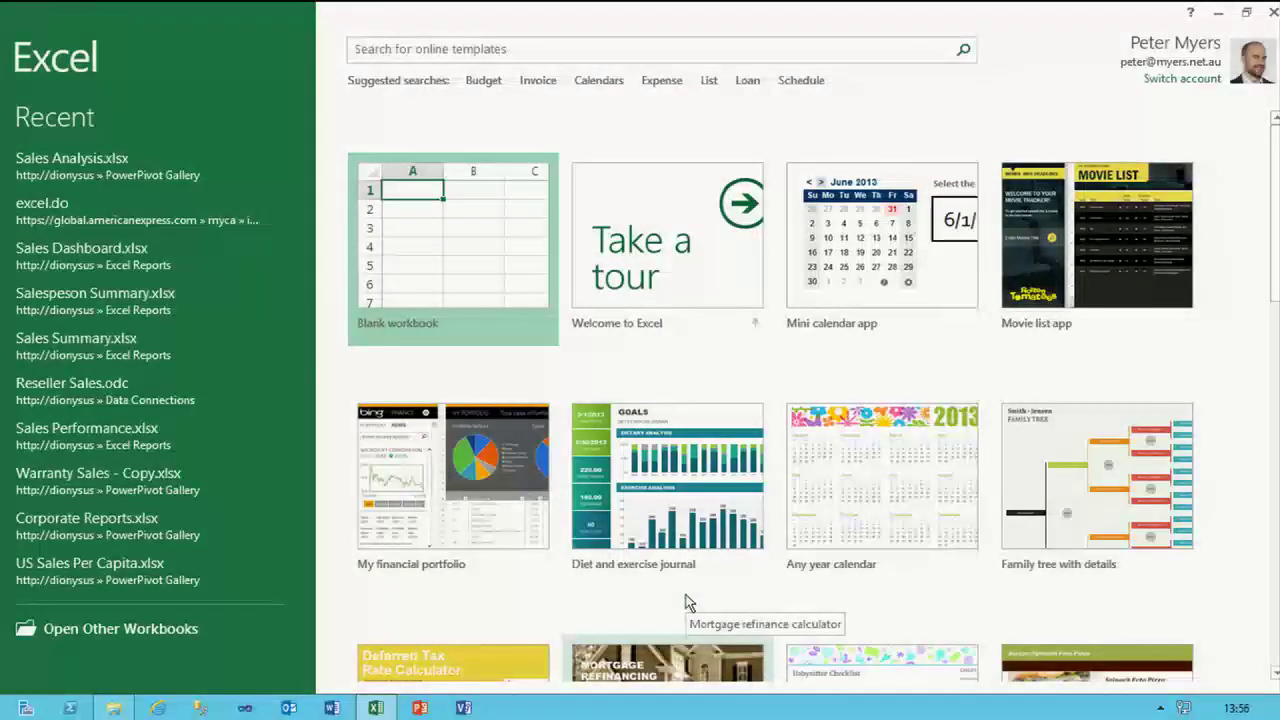
- Create a blank workbook, enable the Microsoft Office PowerPivot for Excel 2013 COM add-in, and show its PowerPivot commands
{"action": "left_click", "coordinate": [450, 273]}
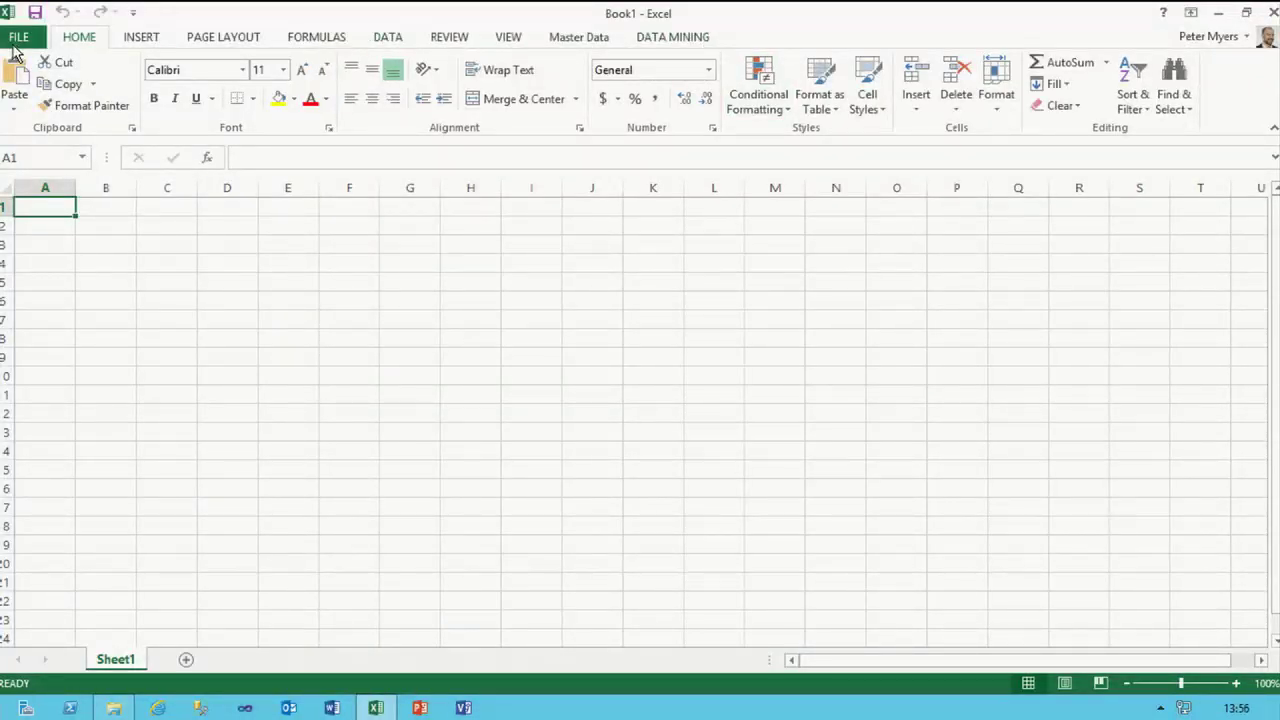
{"action": "left_click", "coordinate": [19, 36]}
{"action": "left_click", "coordinate": [20, 470]}
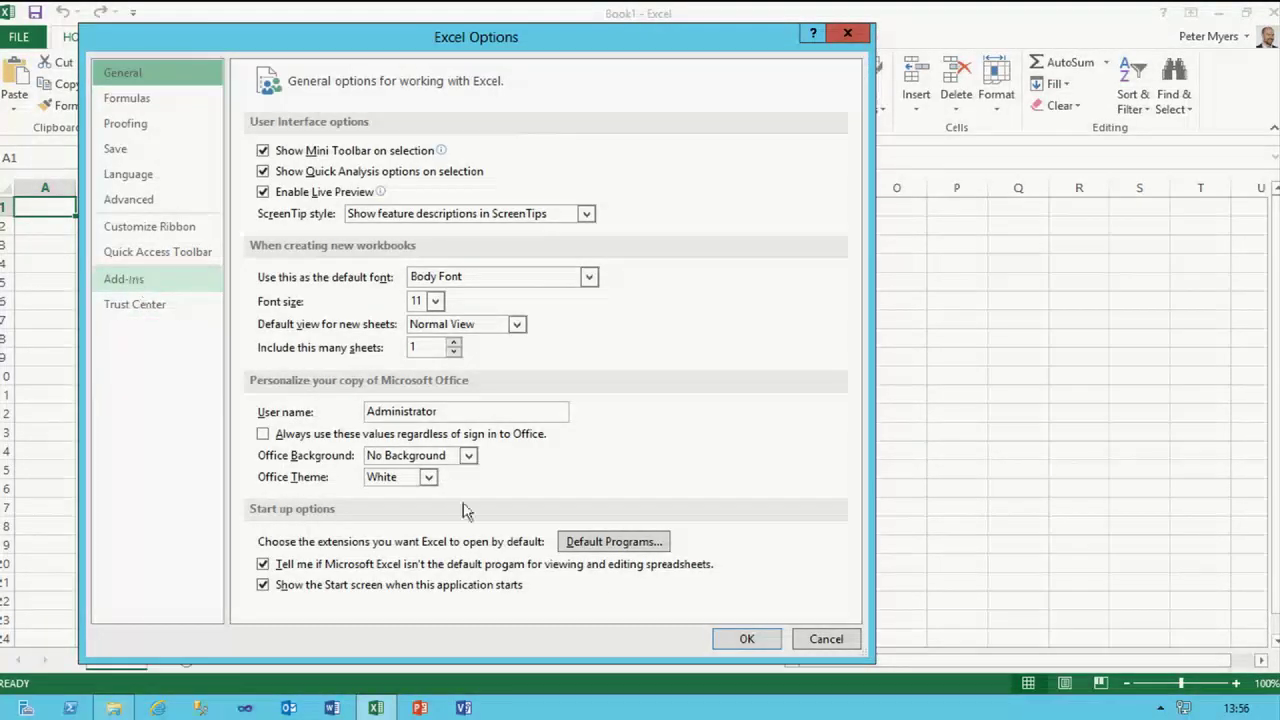
{"action": "left_click", "coordinate": [135, 278]}
{"action": "left_click", "coordinate": [431, 598]}
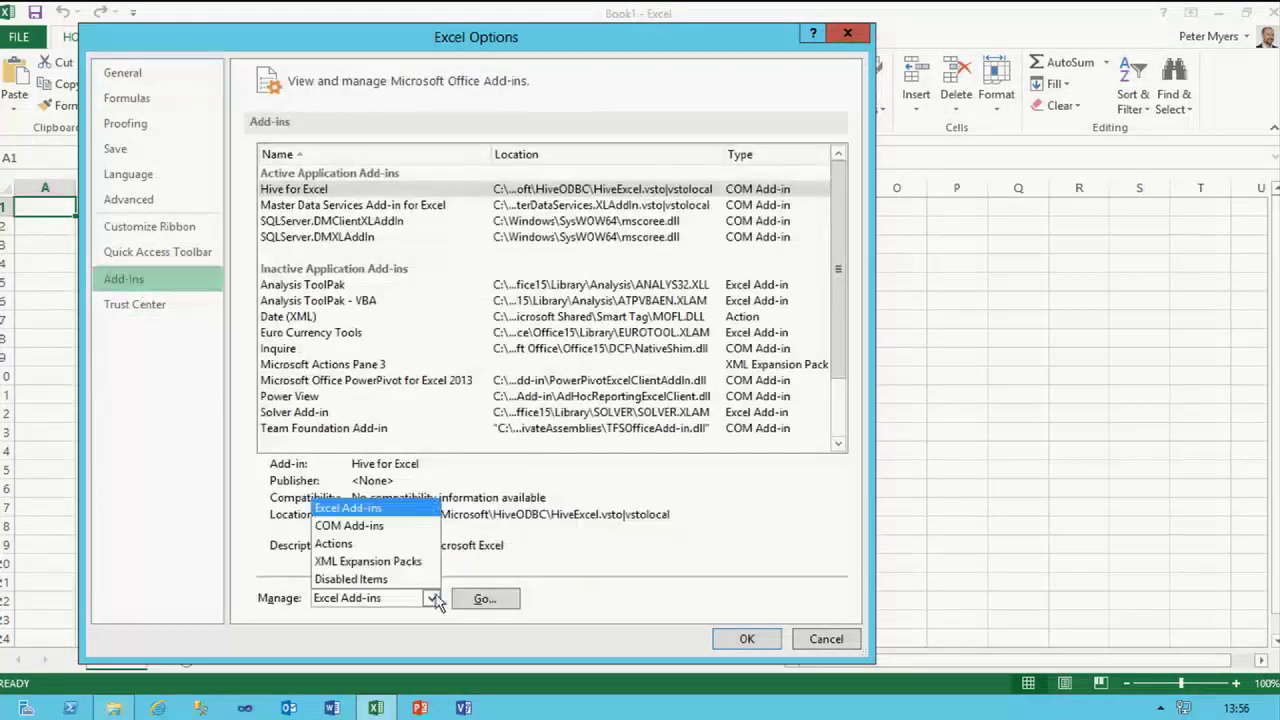
{"action": "left_click", "coordinate": [392, 525]}
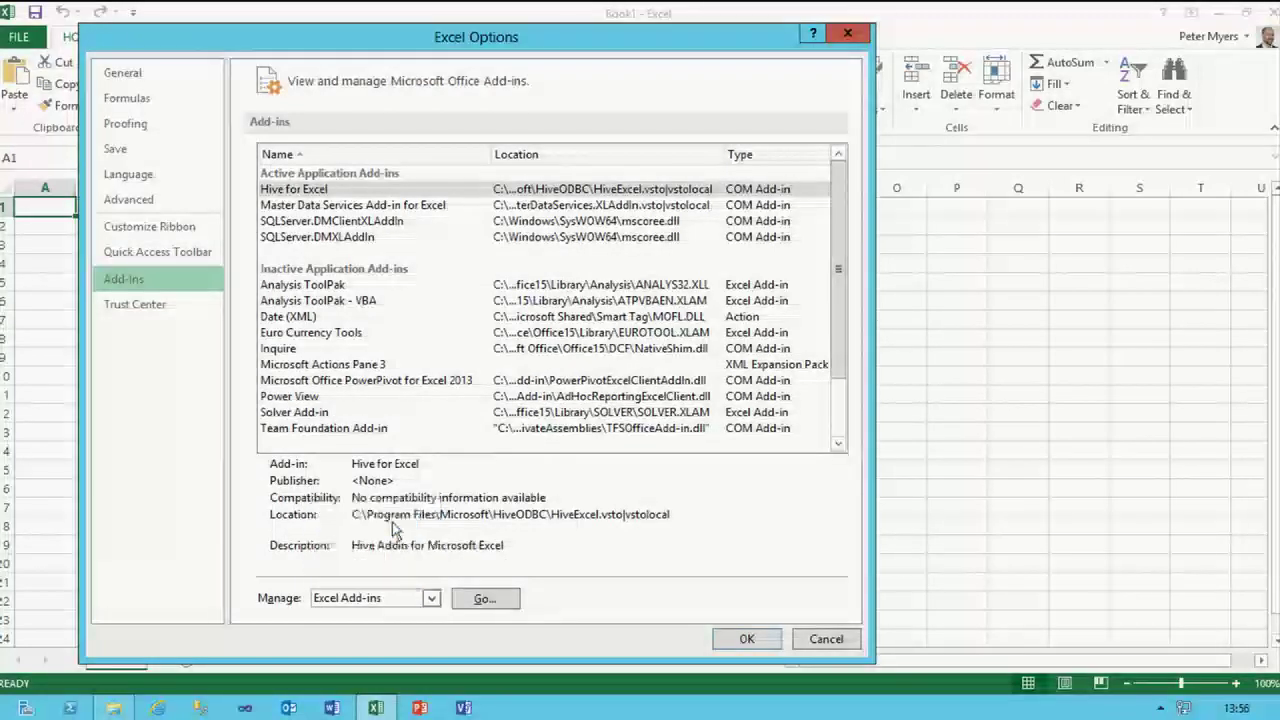
{"action": "left_click", "coordinate": [484, 600]}
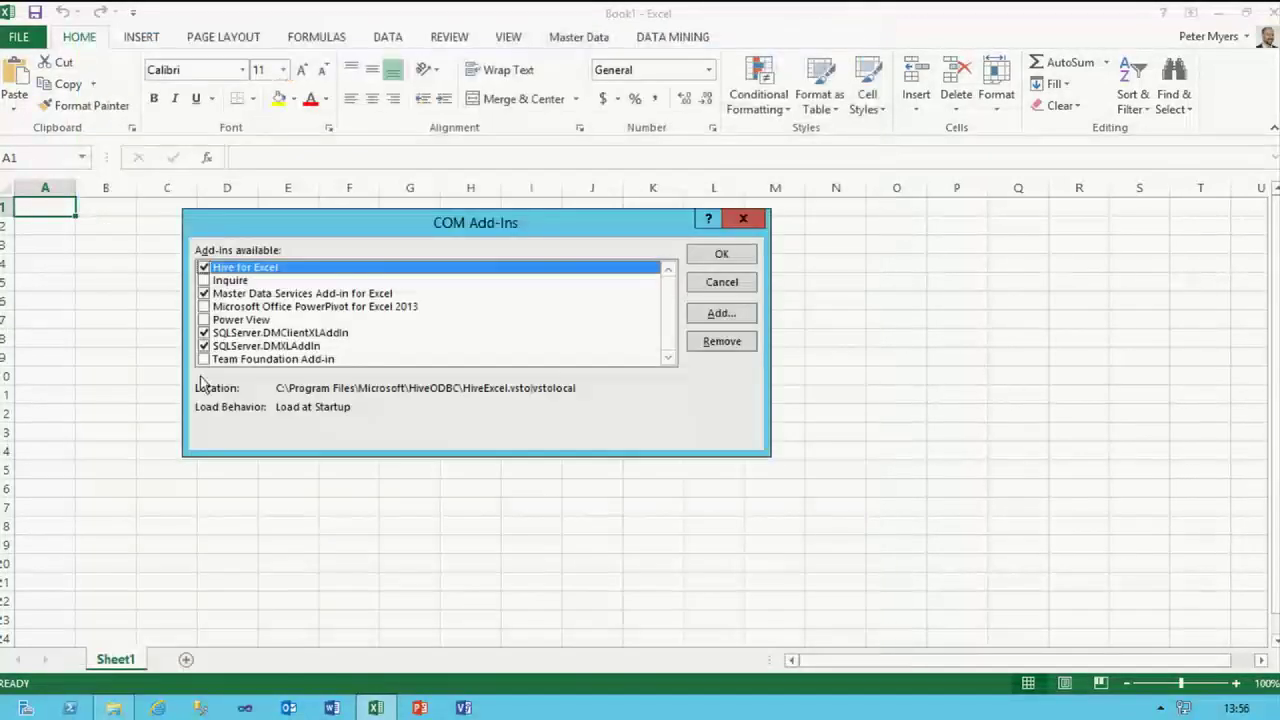
{"action": "left_click", "coordinate": [204, 307]}
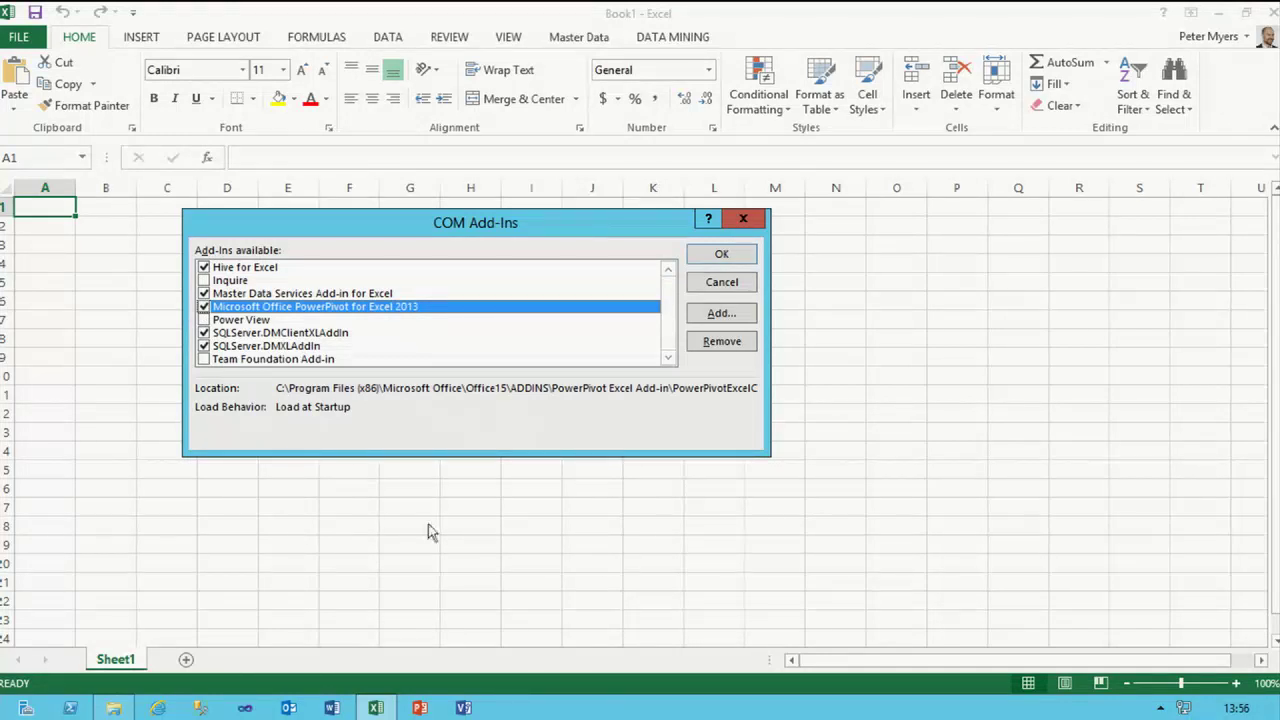
{"action": "left_click", "coordinate": [741, 258]}
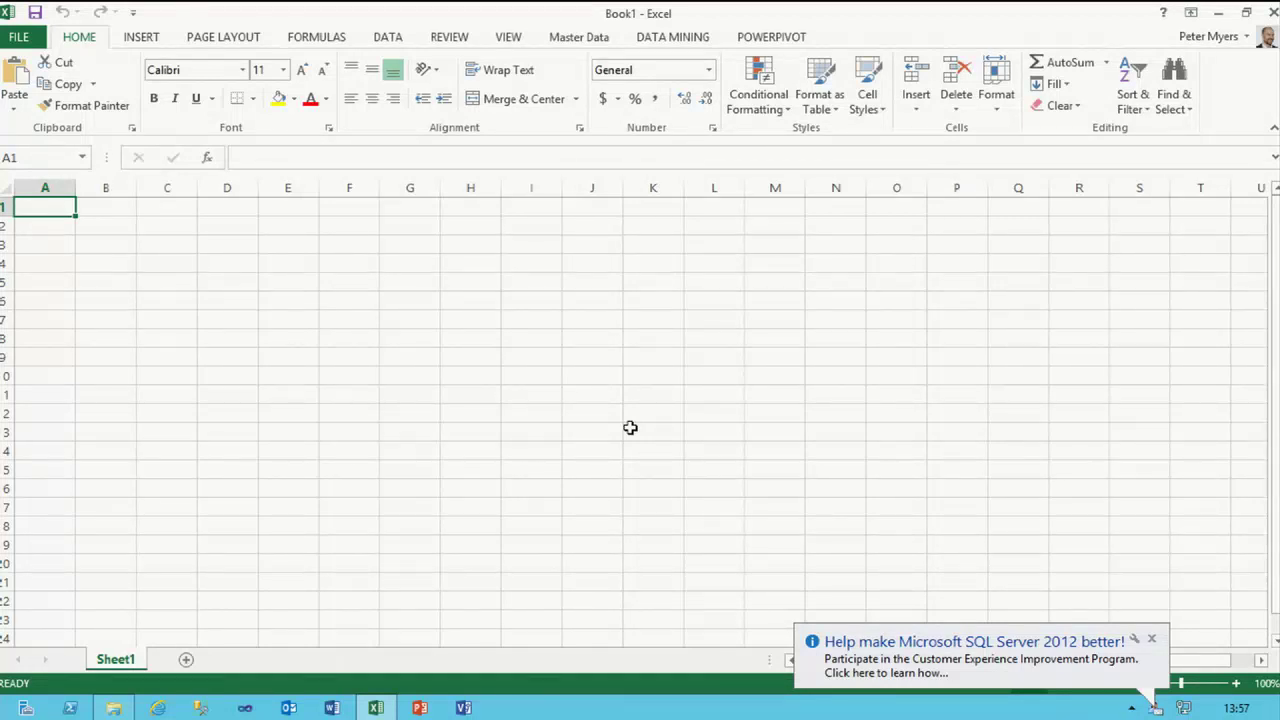
{"action": "left_click", "coordinate": [755, 38]}
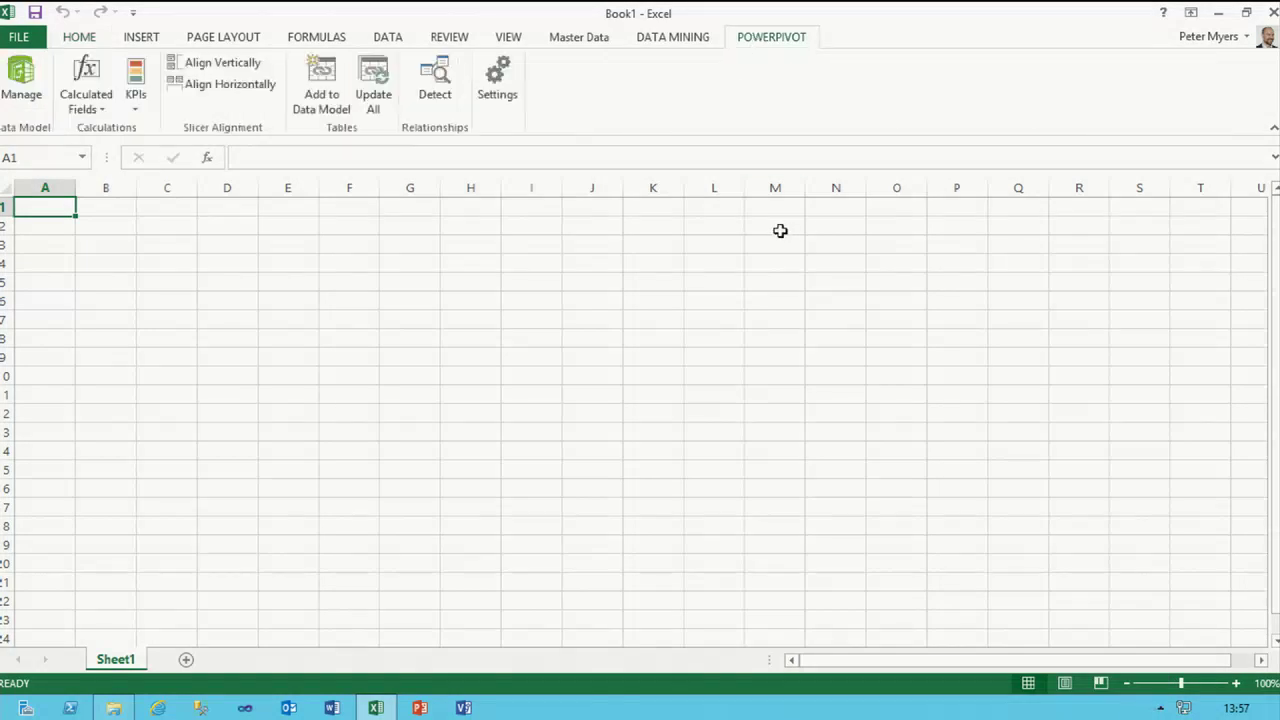
- Save the workbook on the computer as d:\WebLog Analysis, and check its file size in the workbook information
{"action": "left_click", "coordinate": [18, 37]}
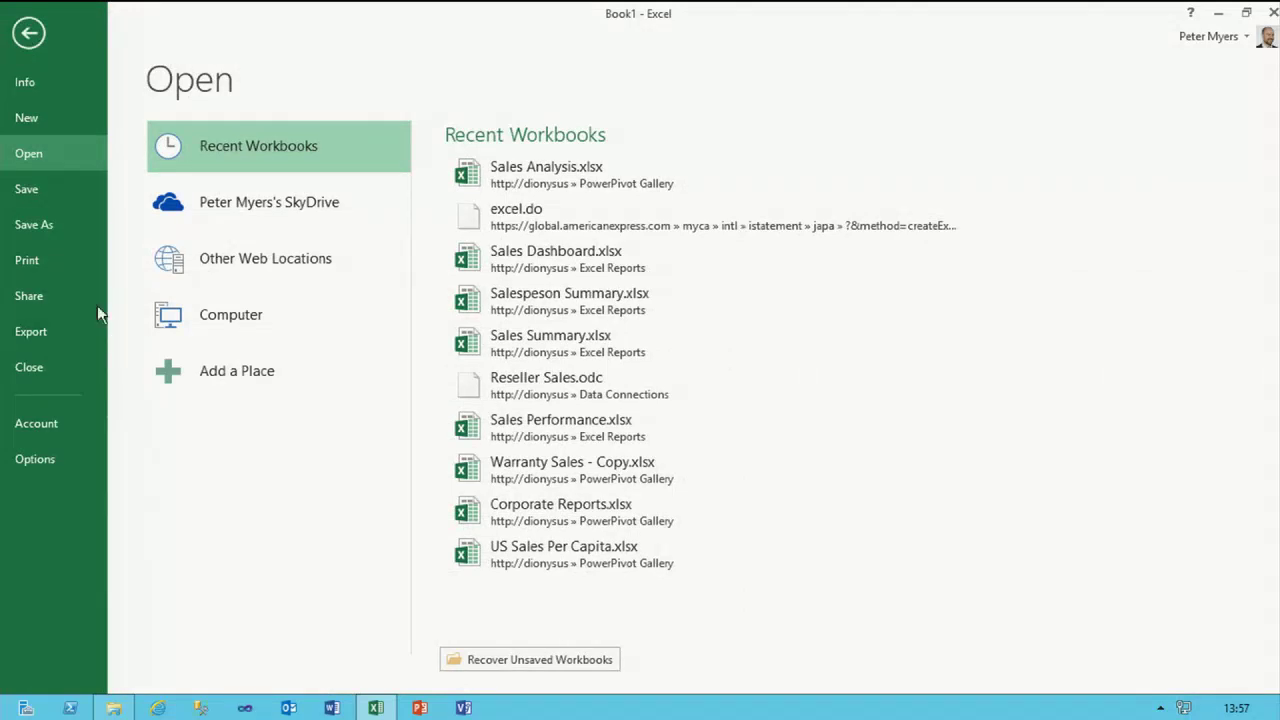
{"action": "left_click", "coordinate": [38, 224]}
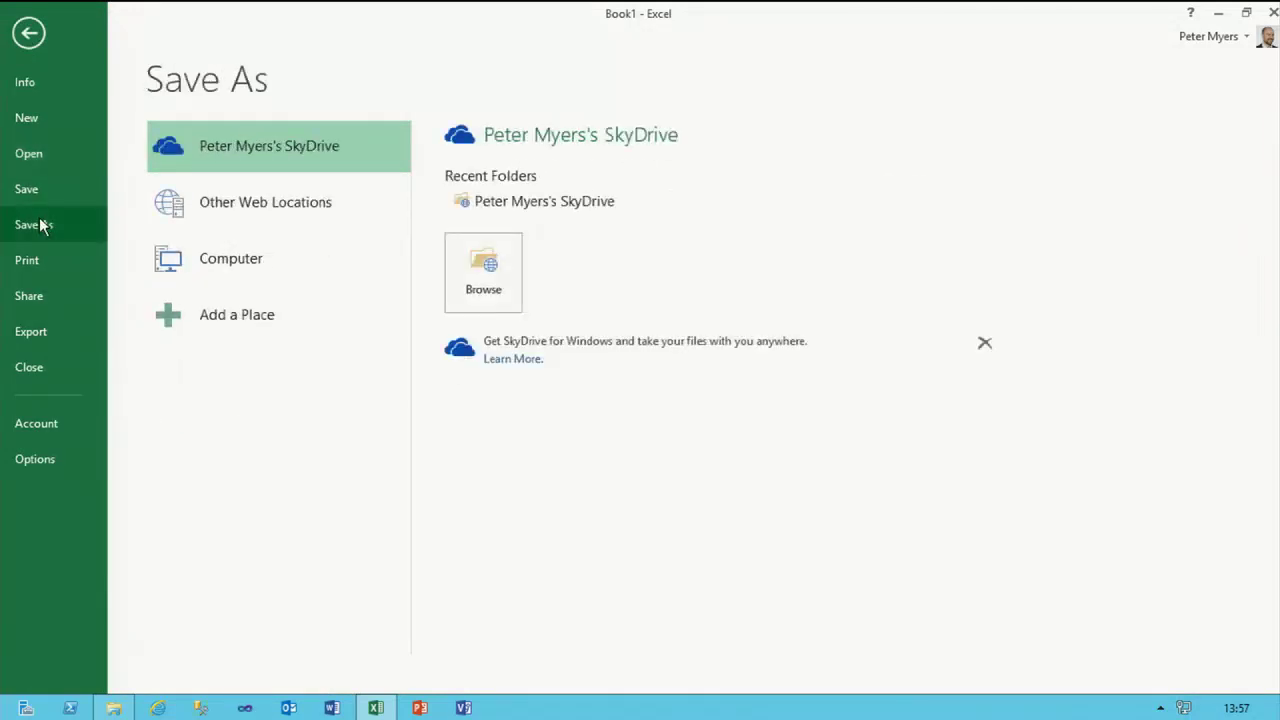
{"action": "left_click", "coordinate": [306, 262]}
{"action": "left_click", "coordinate": [495, 297]}
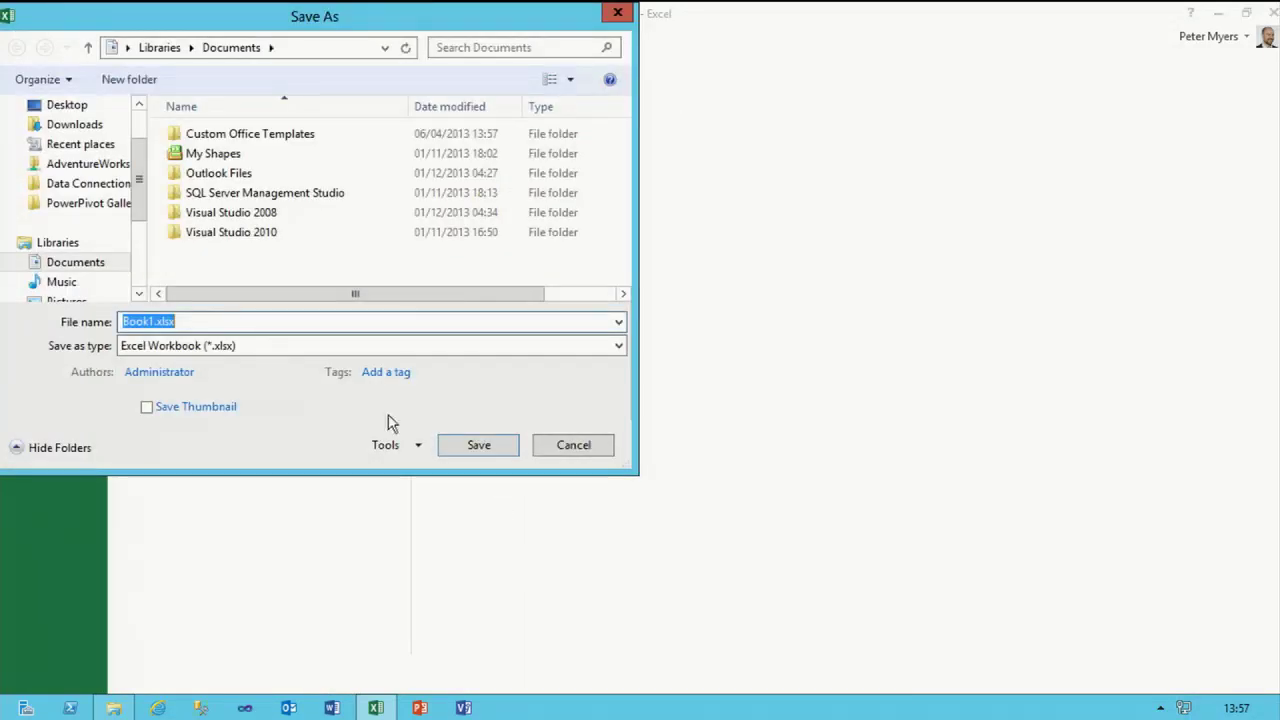
{"action": "type", "text": "d:\\W"}
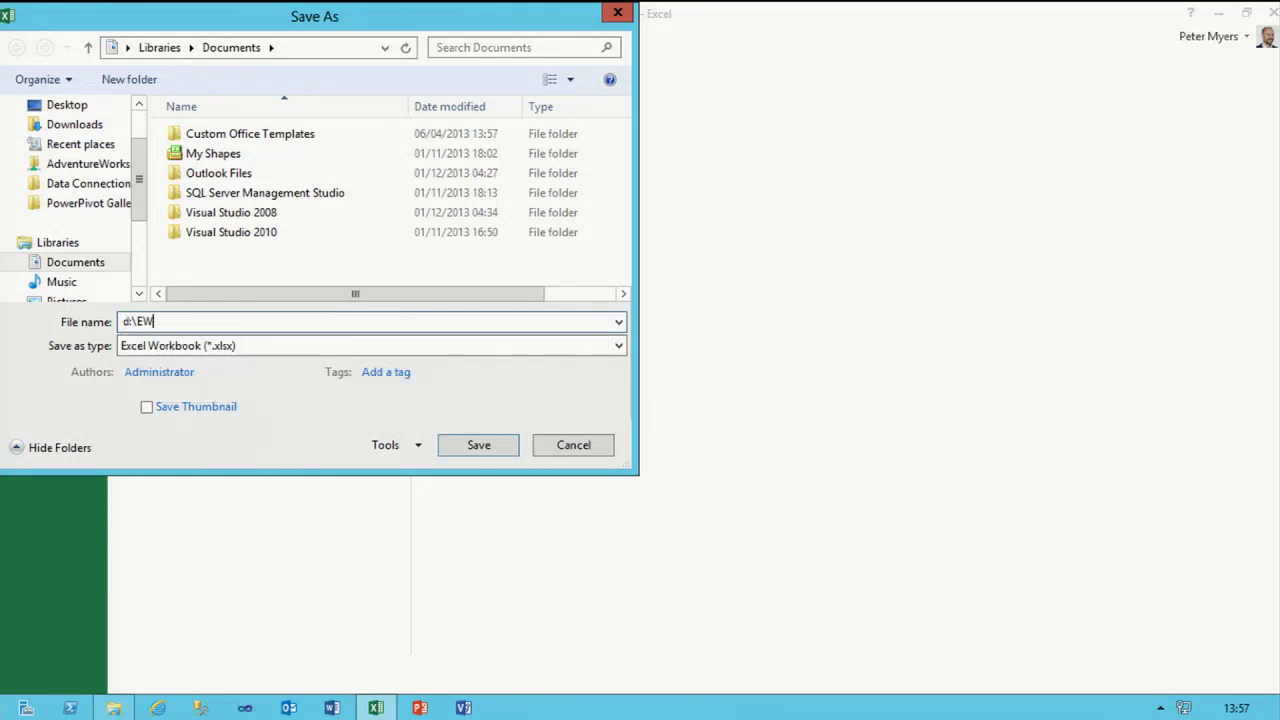
{"action": "type", "text": "ebLog Analysis"}
{"action": "left_click", "coordinate": [480, 446]}
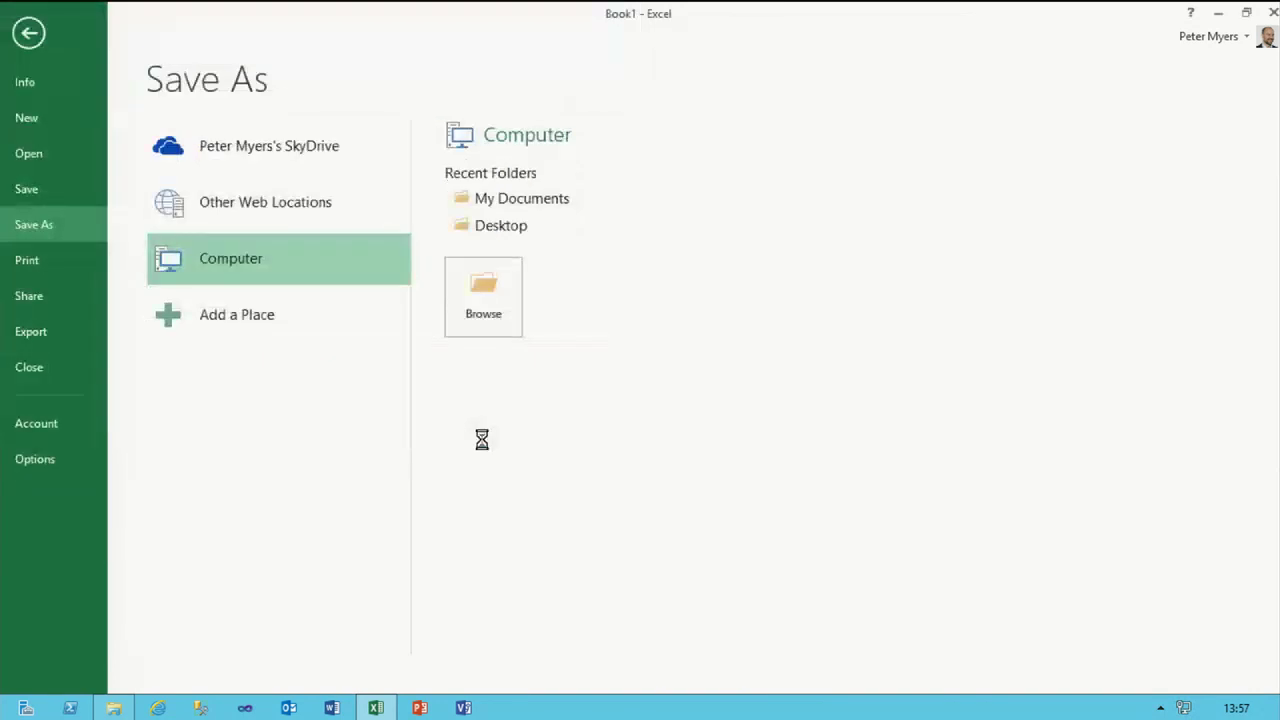
{"action": "left_click", "coordinate": [18, 30]}
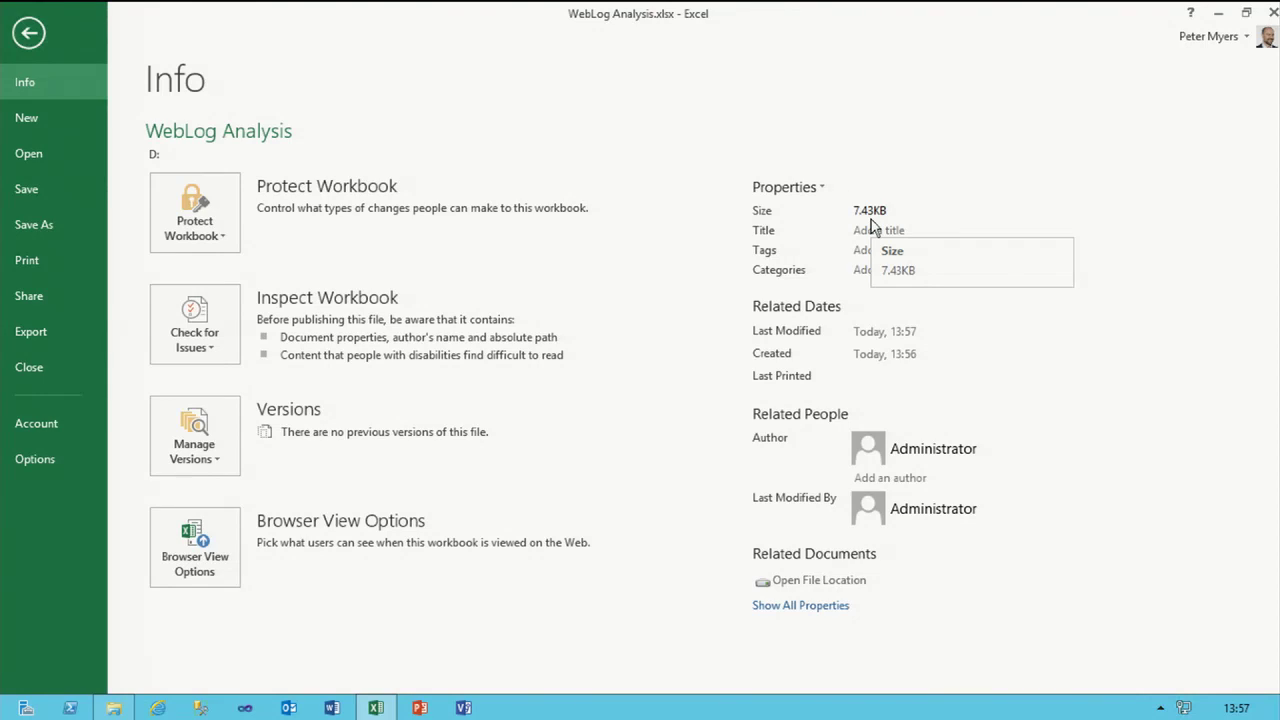
{"action": "left_click", "coordinate": [24, 46]}
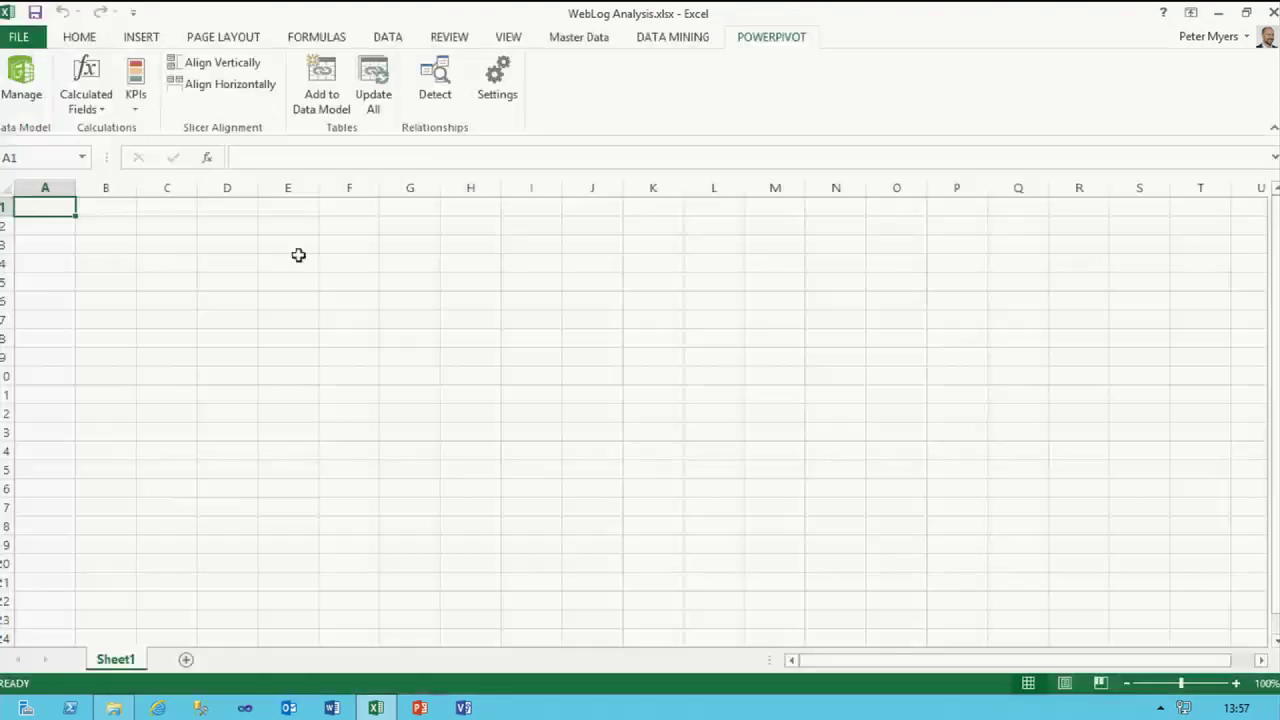
- Open the PowerPivot data model window maximized, recheck the workbook's file size in its information, and return to the PowerPivot window
{"action": "left_click", "coordinate": [30, 88]}
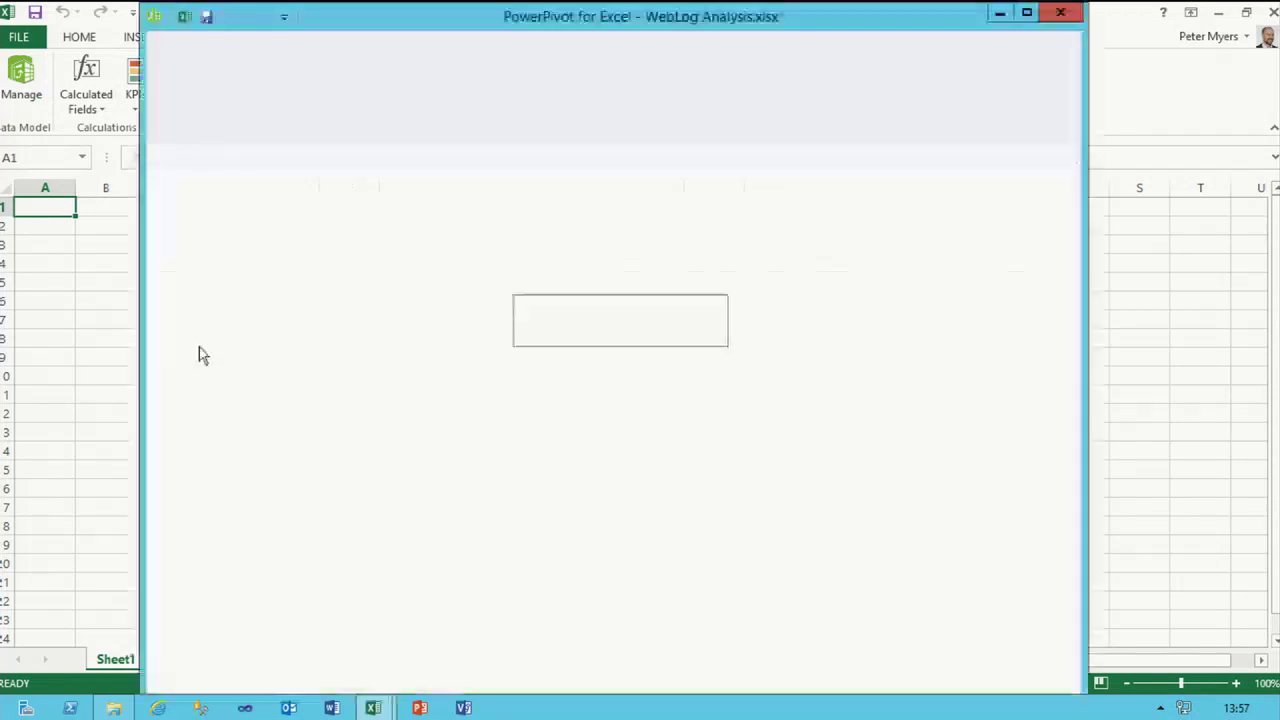
{"action": "left_click", "coordinate": [1029, 16]}
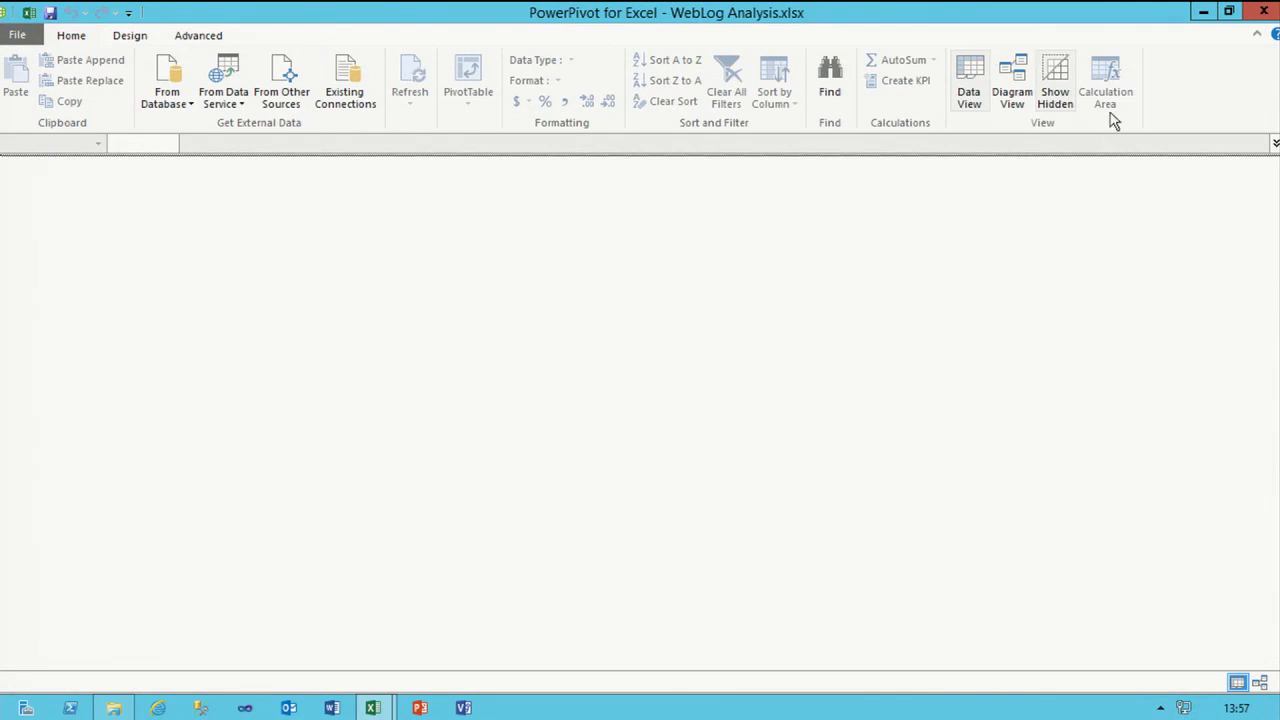
{"action": "left_click", "coordinate": [1205, 16]}
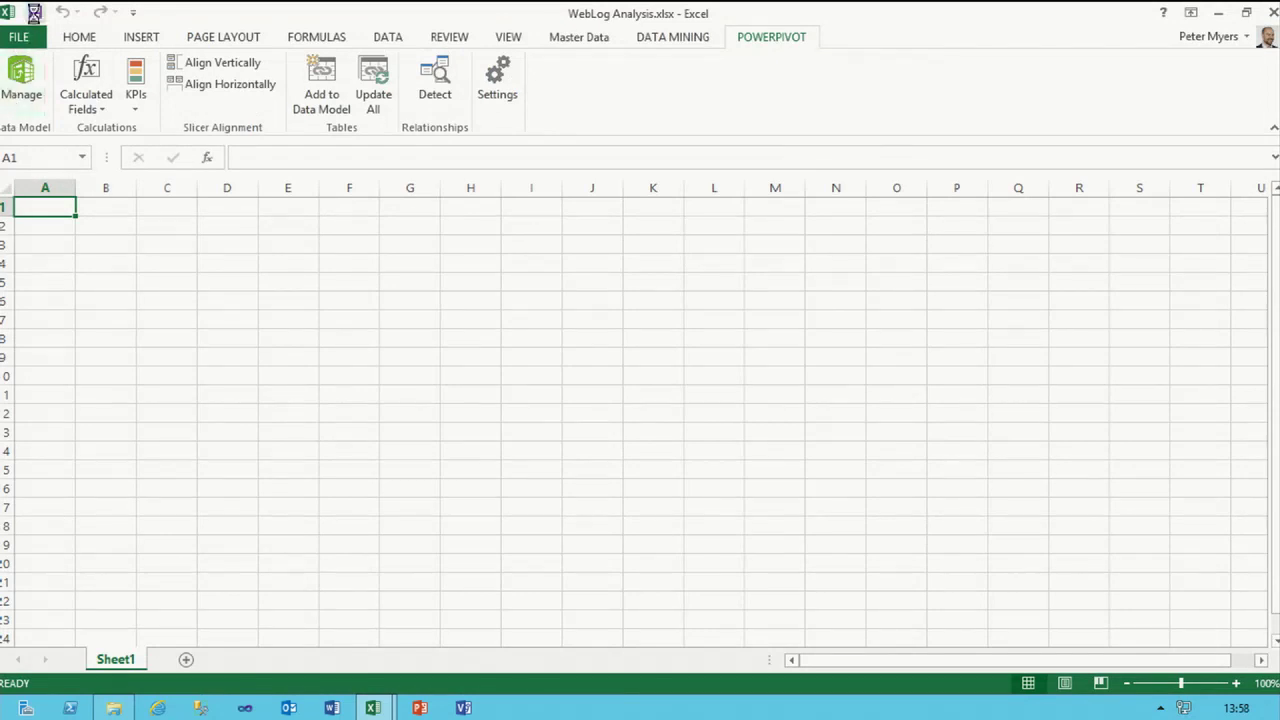
{"action": "left_click", "coordinate": [18, 40]}
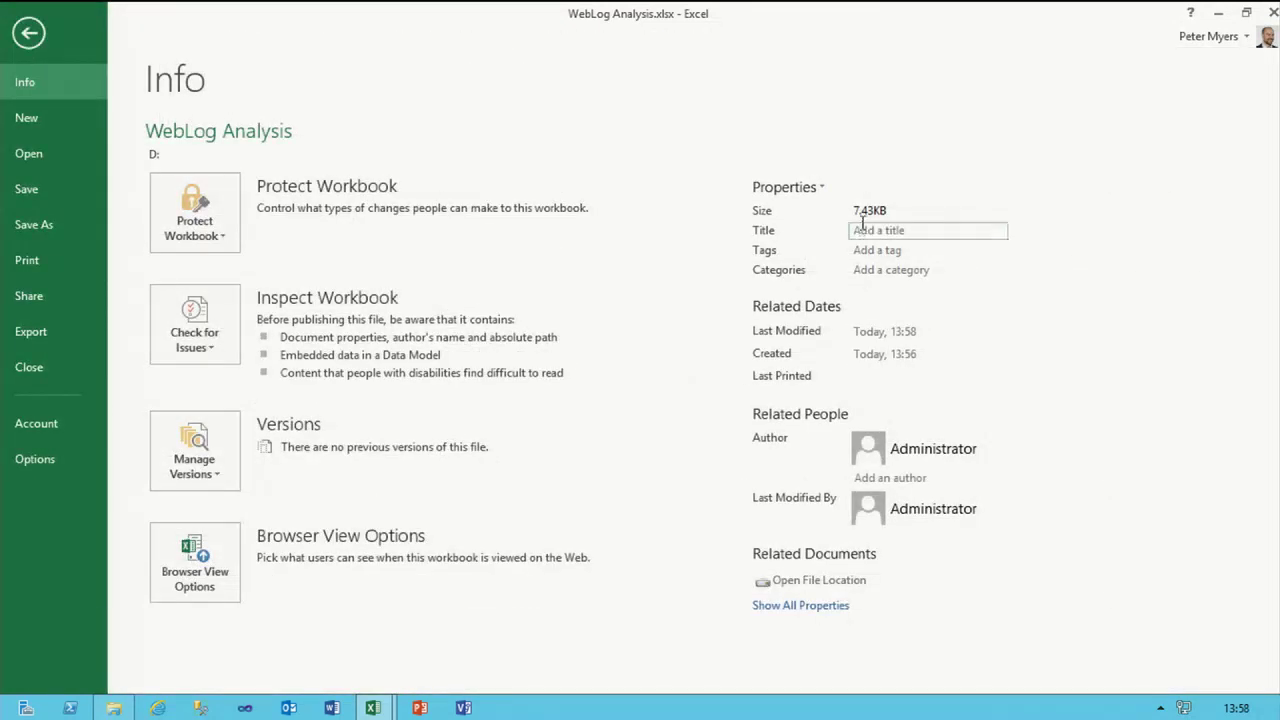
{"action": "left_click", "coordinate": [29, 40]}
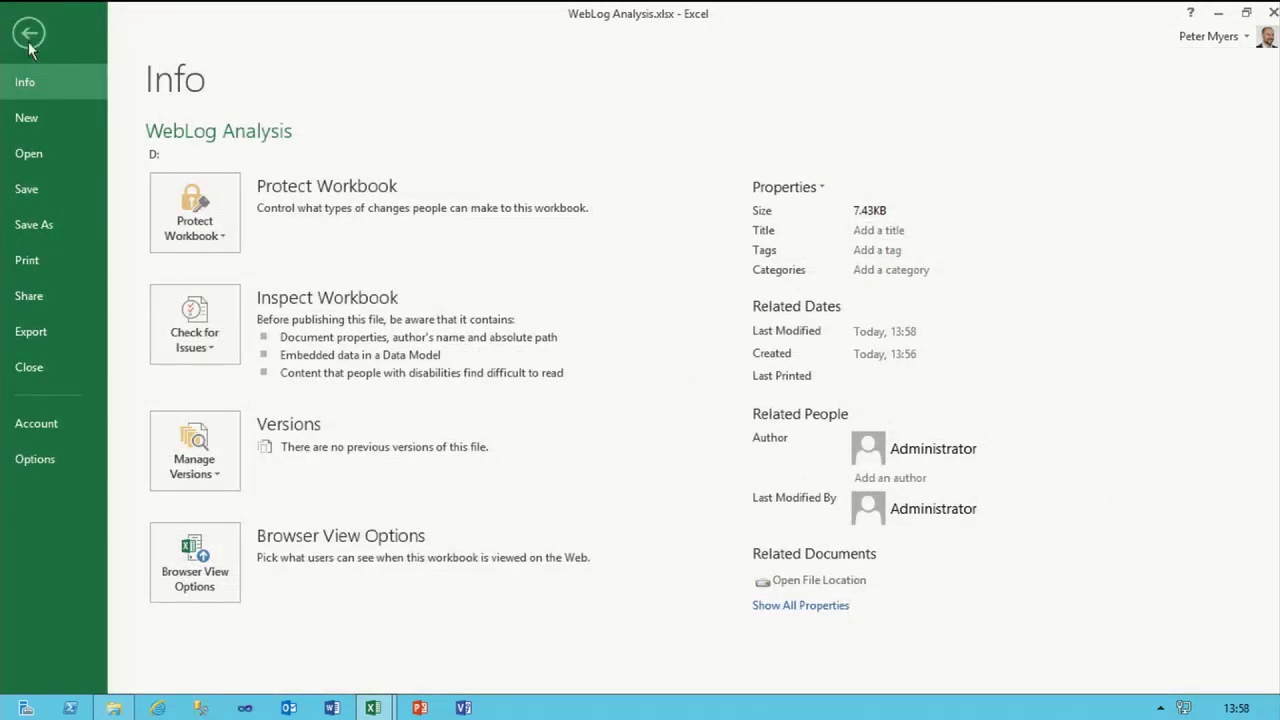
{"action": "key", "text": "alt+Tab"}
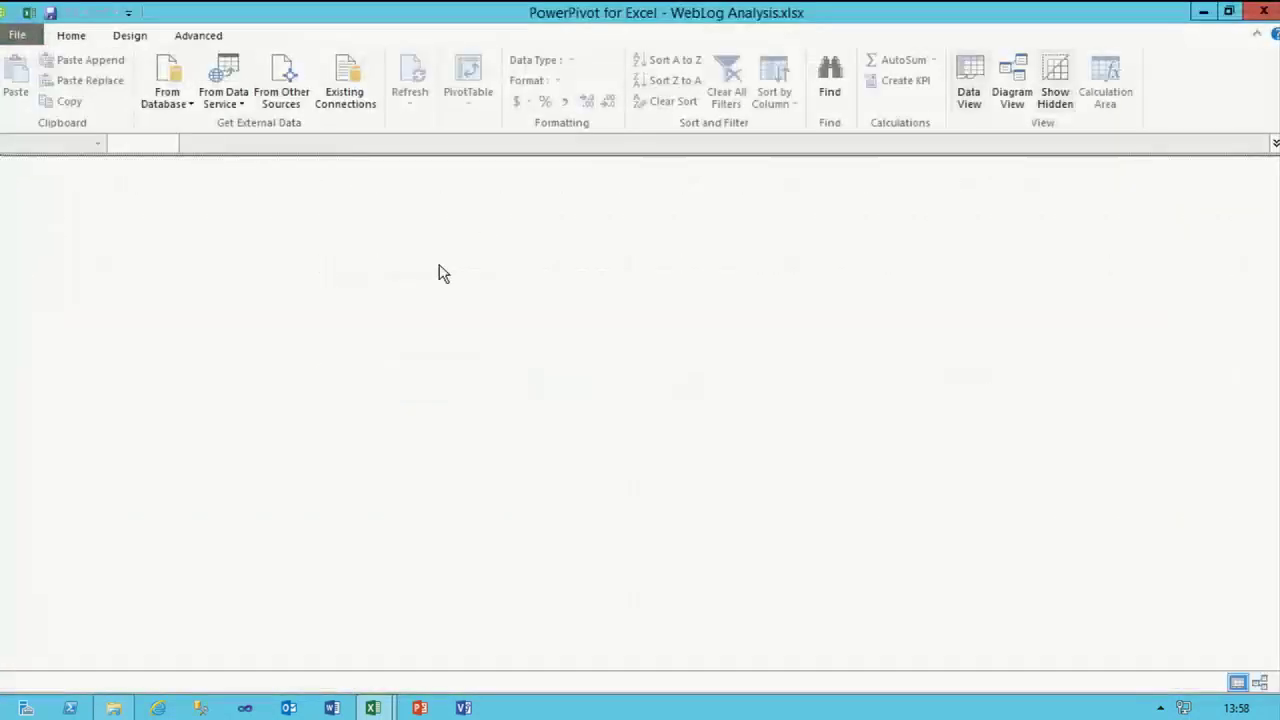
- Review the database and data service import options, and open the Table Import Wizard for other sources
{"action": "left_click", "coordinate": [167, 104]}
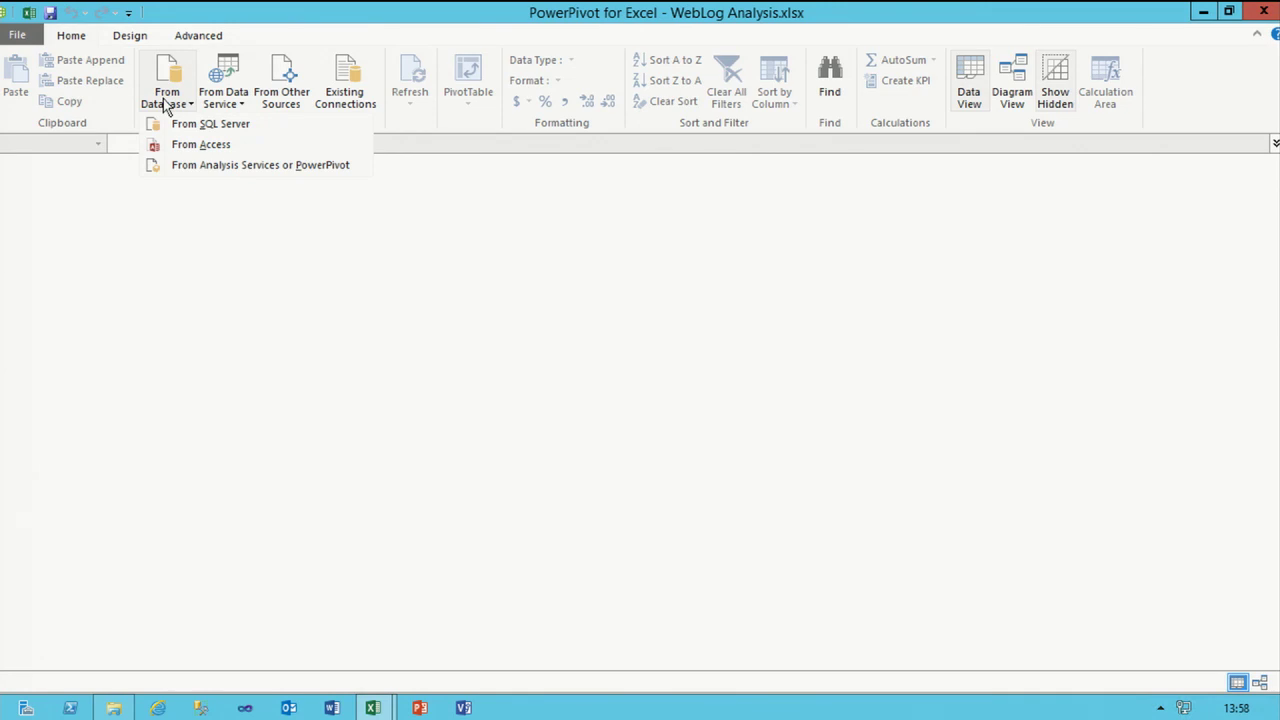
{"action": "left_click", "coordinate": [224, 110]}
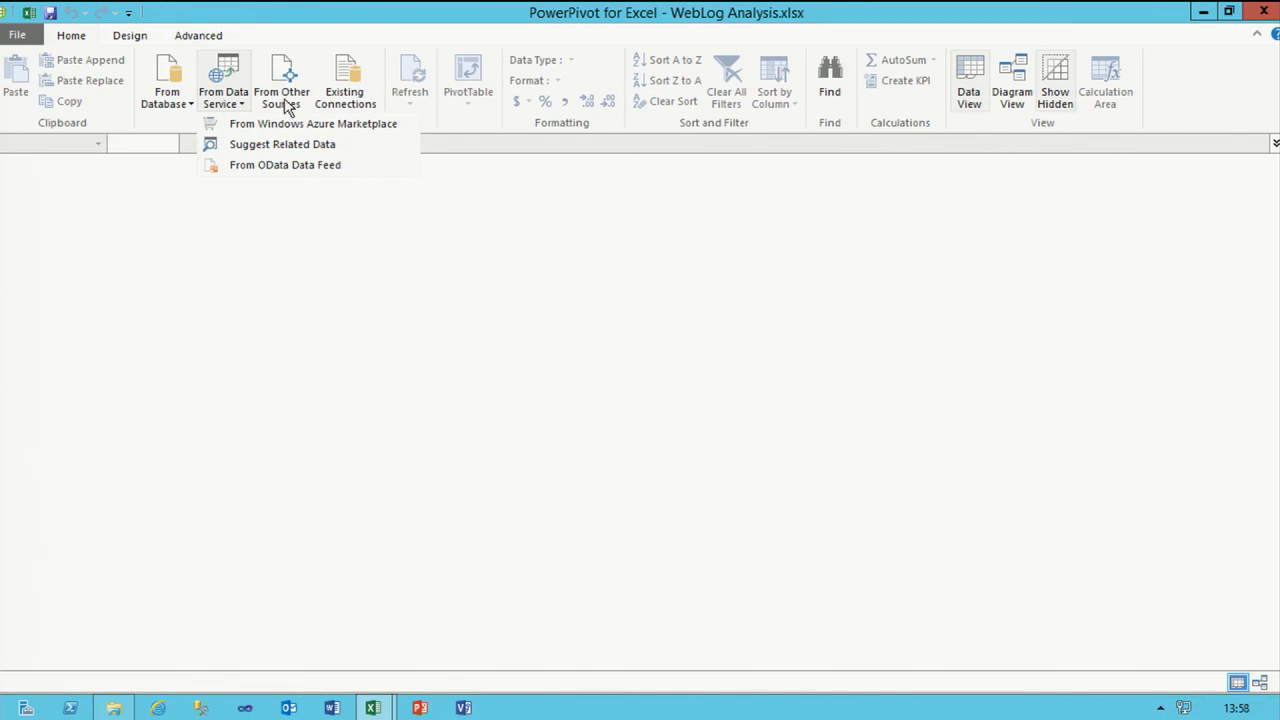
{"action": "left_click", "coordinate": [284, 104]}
{"action": "left_click", "coordinate": [284, 100]}
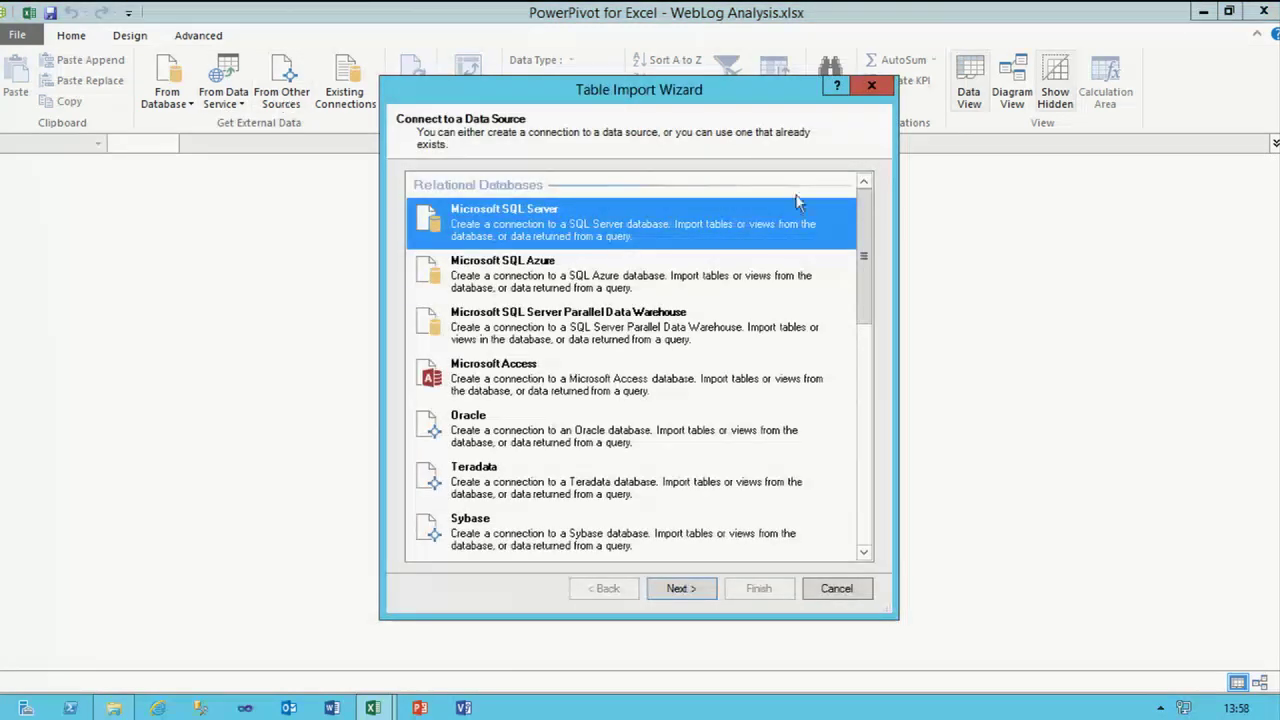
- Review the relational, multidimensional, data feed and text file source types offered by the Table Import Wizard
{"action": "mouse_move", "coordinate": [866, 217]}
{"action": "left_mouse_down"}
{"action": "mouse_move", "coordinate": [856, 437]}
{"action": "mouse_move", "coordinate": [853, 208]}
{"action": "left_mouse_up"}
{"action": "left_click_drag", "start_coordinate": [868, 318], "coordinate": [864, 400]}
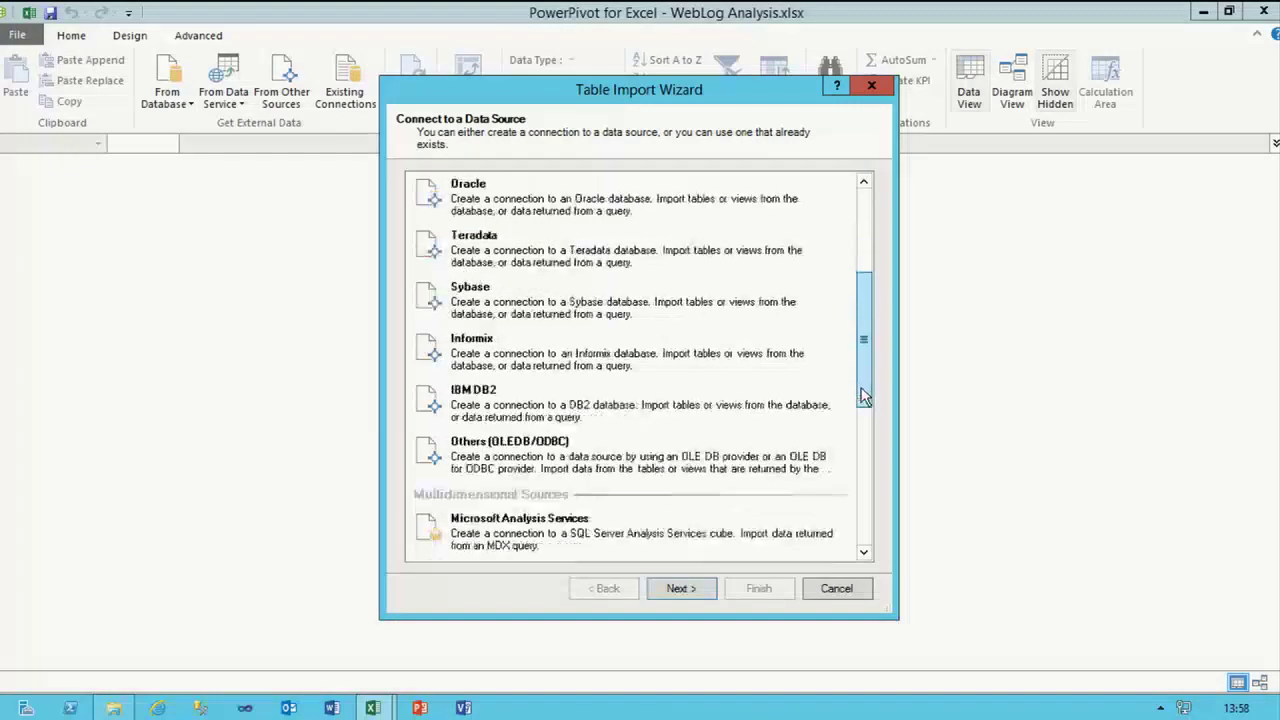
{"action": "left_click", "coordinate": [580, 465]}
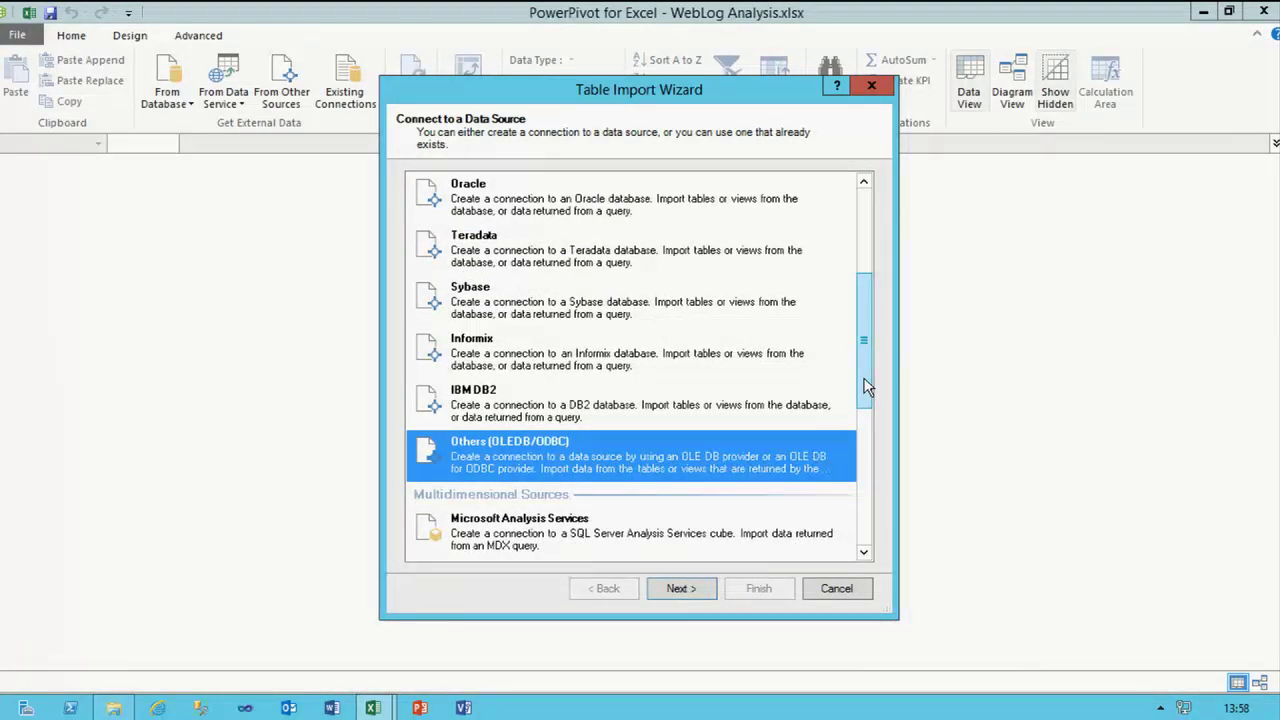
{"action": "left_click_drag", "start_coordinate": [868, 388], "coordinate": [809, 423]}
{"action": "left_click", "coordinate": [640, 385]}
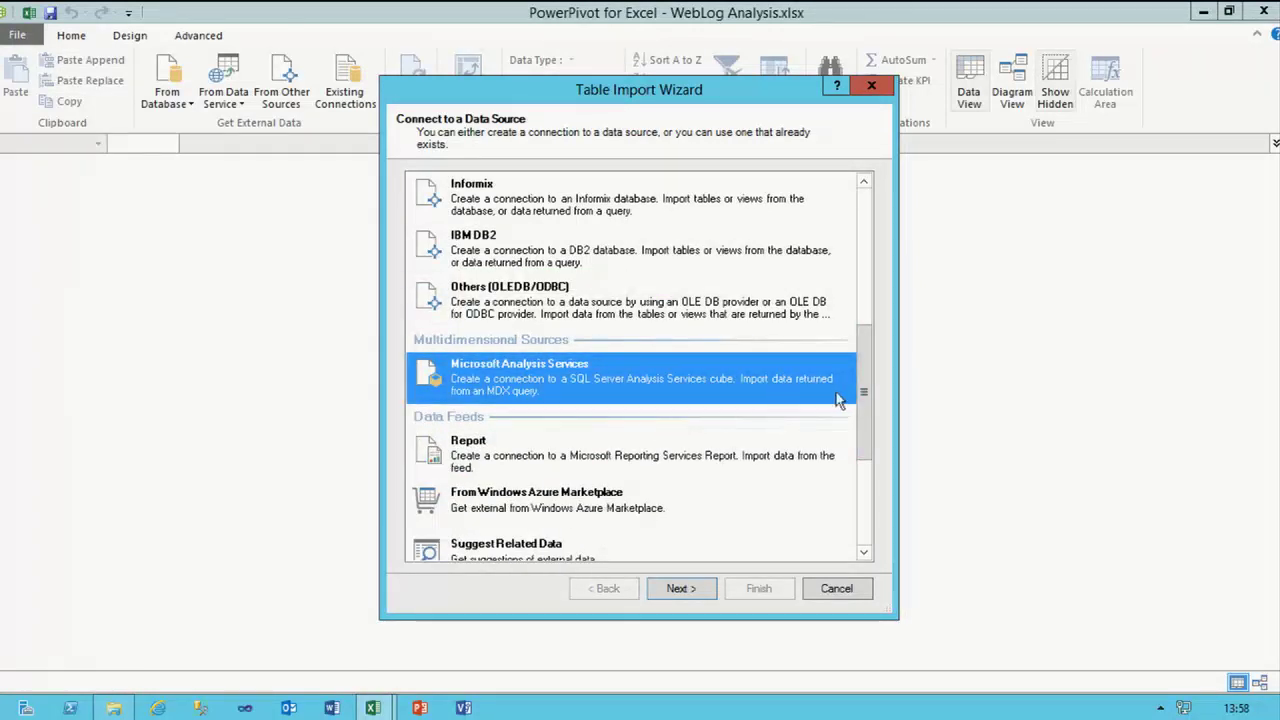
{"action": "left_click_drag", "start_coordinate": [863, 423], "coordinate": [866, 460]}
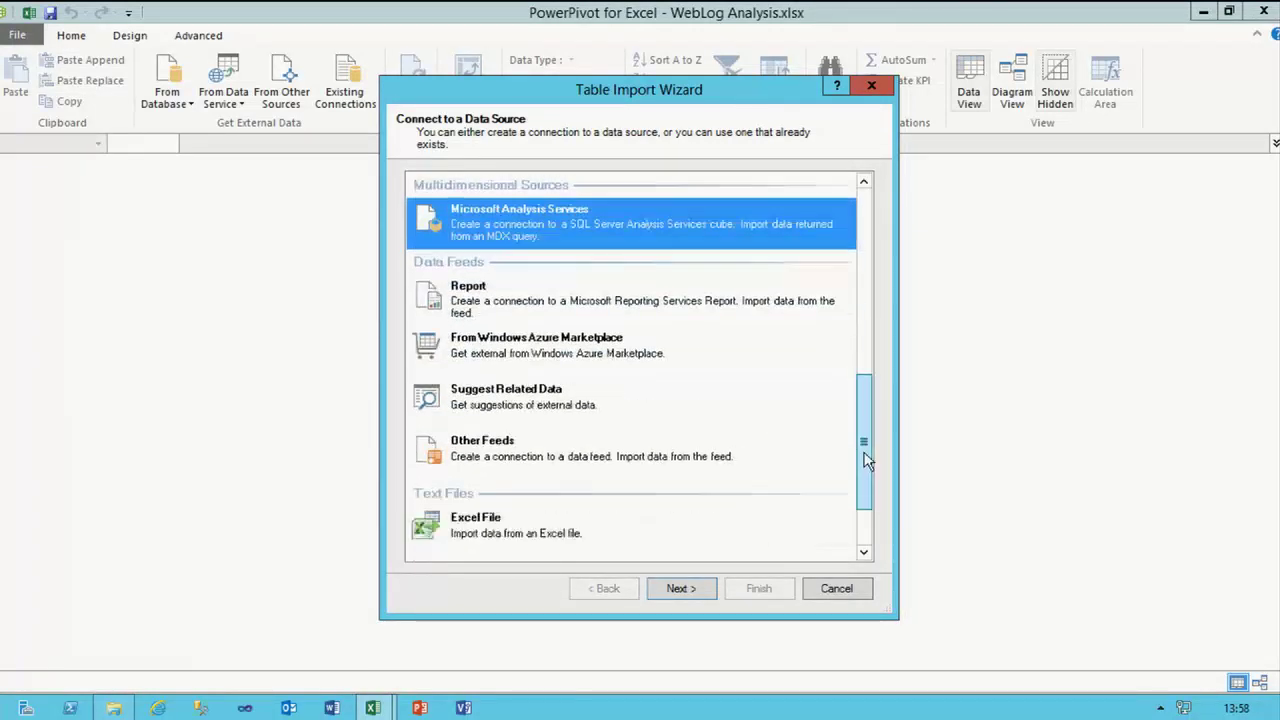
{"action": "left_click", "coordinate": [524, 305]}
{"action": "left_click", "coordinate": [518, 444]}
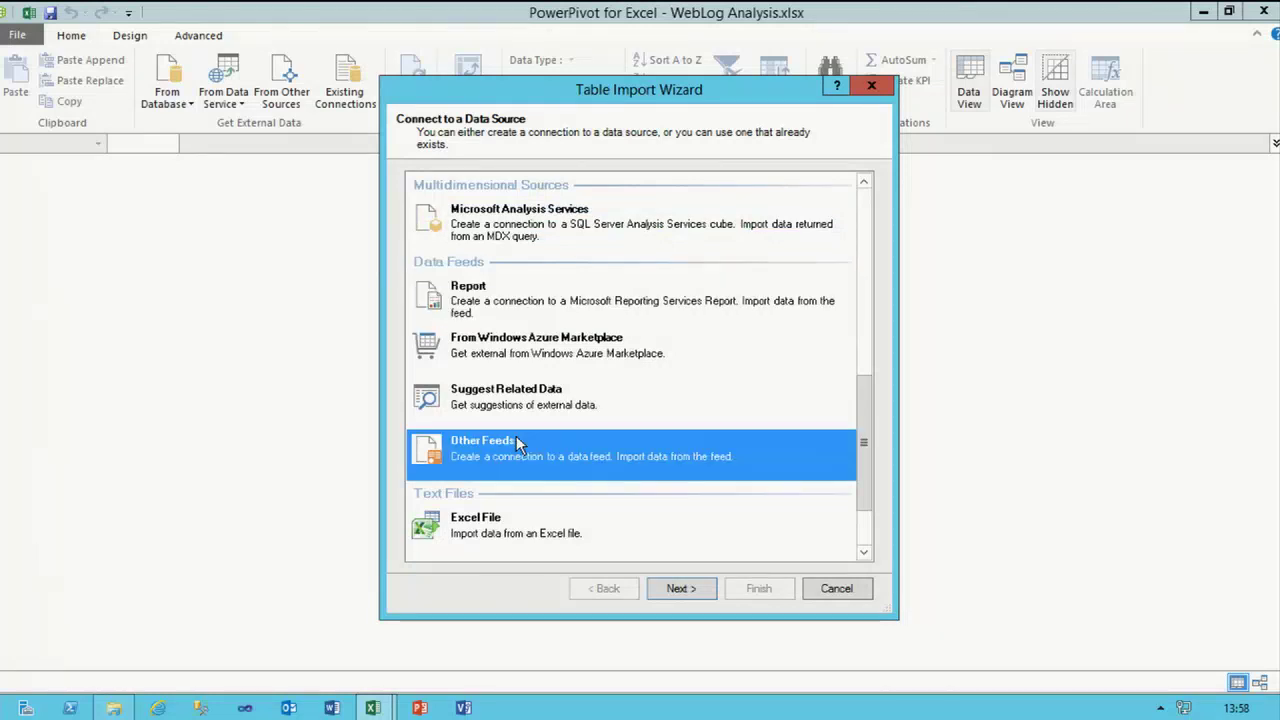
{"action": "left_click_drag", "start_coordinate": [866, 386], "coordinate": [871, 440]}
{"action": "left_click", "coordinate": [485, 452]}
{"action": "left_click", "coordinate": [498, 498]}
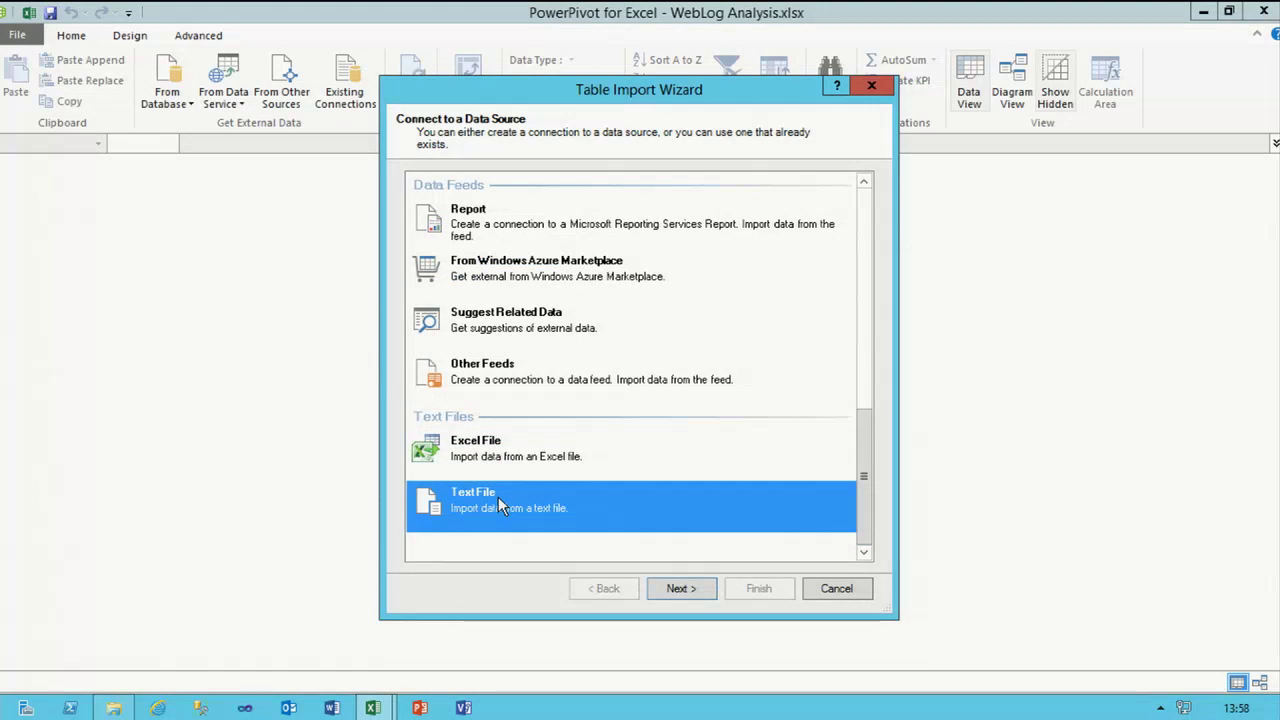
- Choose Others (OLEDB/ODBC) as the data source type and name the connection HDInsight
{"action": "left_click_drag", "start_coordinate": [866, 431], "coordinate": [862, 294]}
{"action": "left_click", "coordinate": [575, 460]}
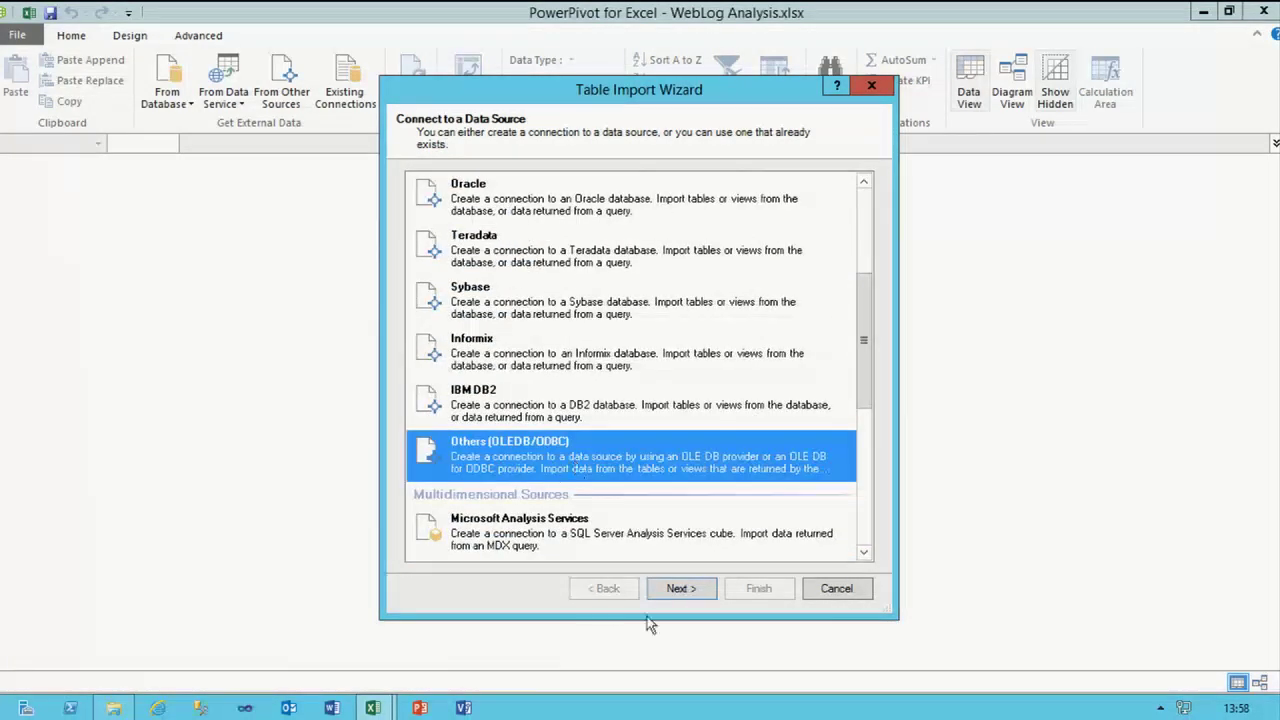
{"action": "left_click", "coordinate": [680, 589]}
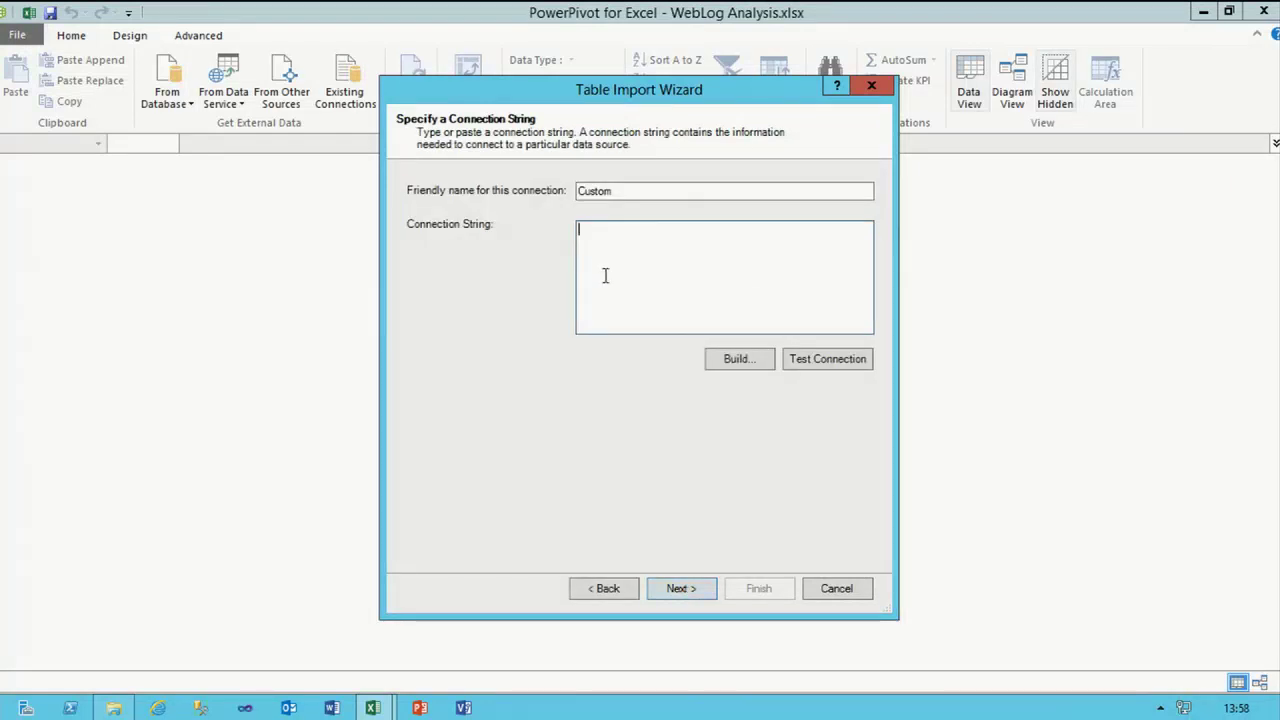
{"action": "double_click", "coordinate": [633, 197]}
{"action": "type", "text": "HDn"}
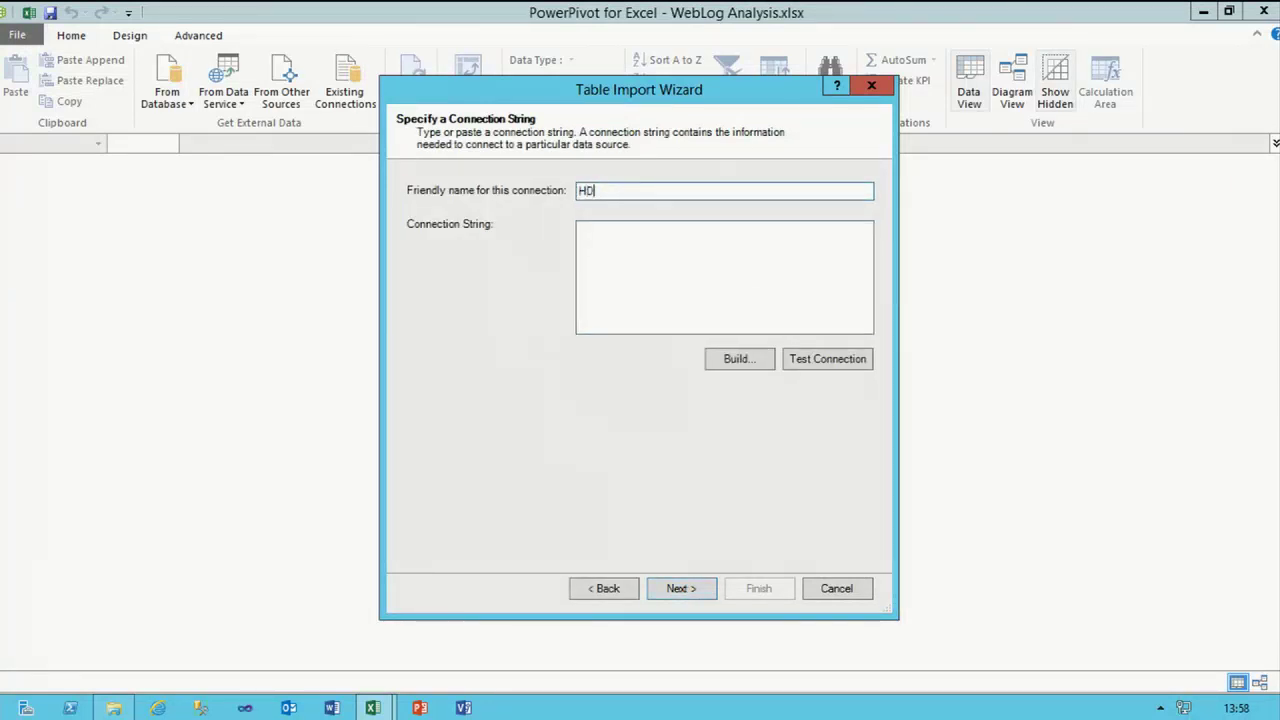
{"action": "key", "text": "BackSpace"}
{"action": "type", "text": "Insight"}
- Build the connection string from the HDInsight ODBC data source name and proceed to the import method choice
{"action": "left_click", "coordinate": [751, 359]}
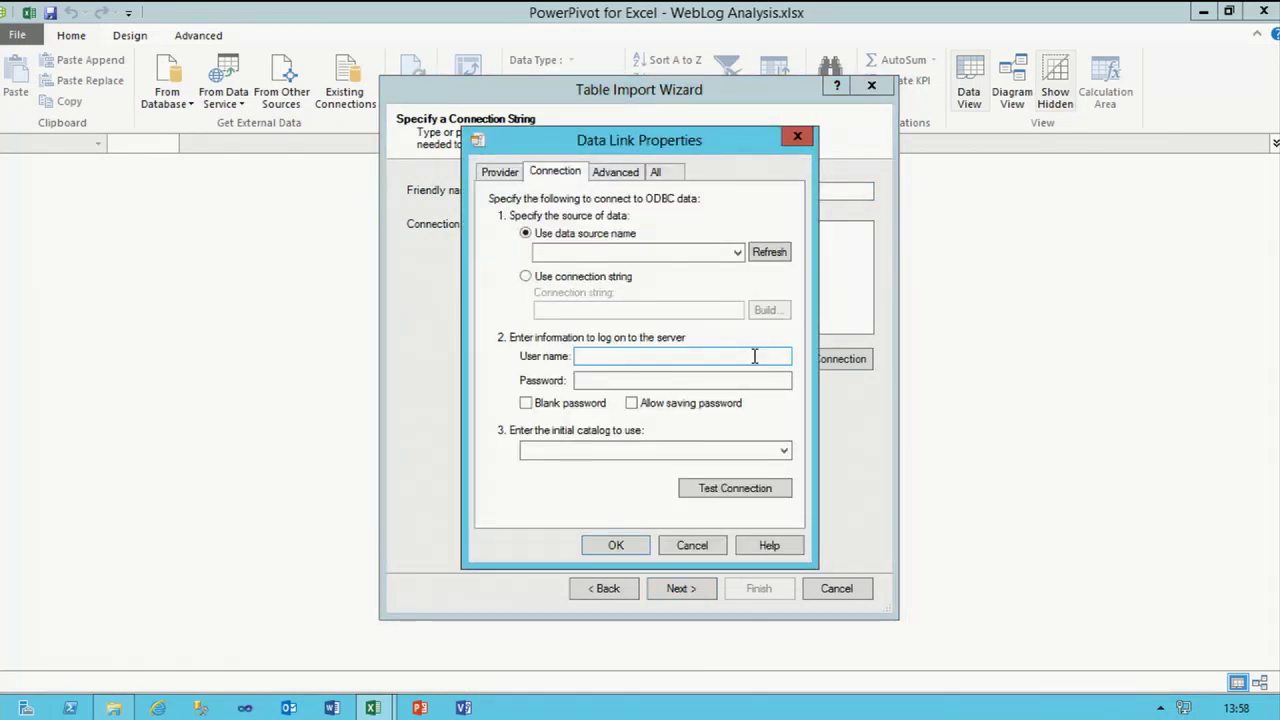
{"action": "left_click", "coordinate": [739, 253]}
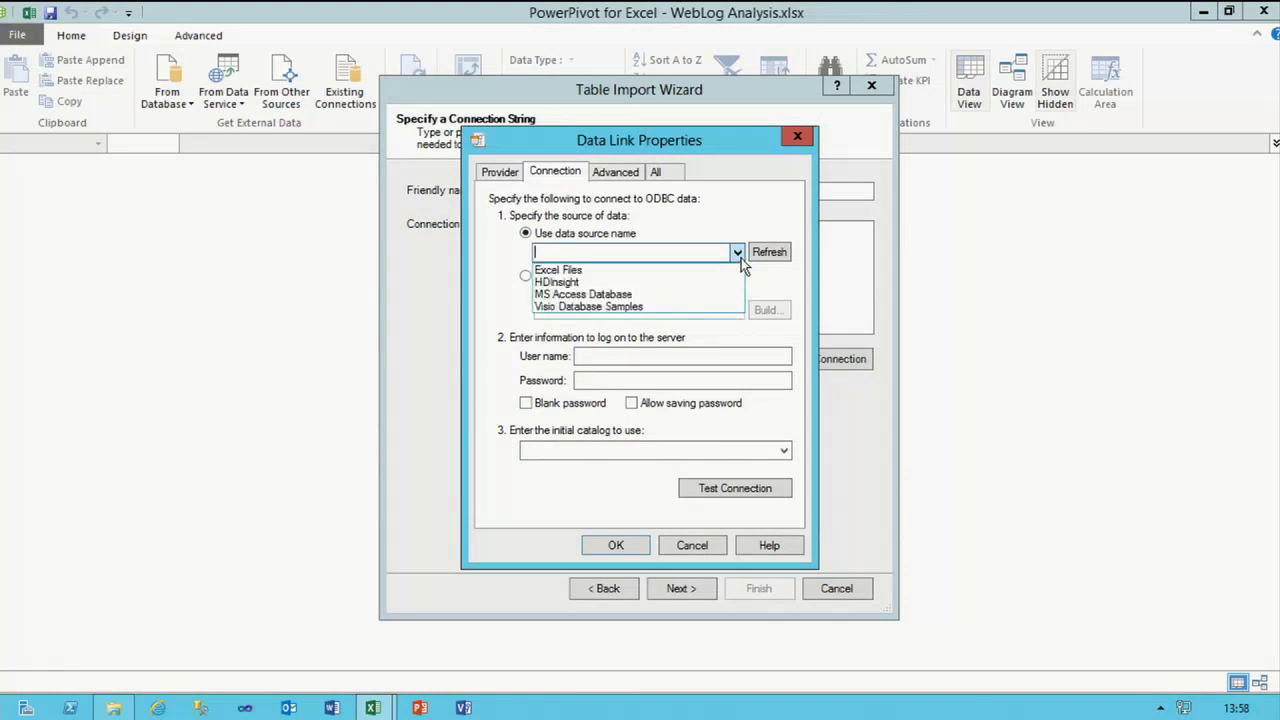
{"action": "left_click", "coordinate": [601, 284]}
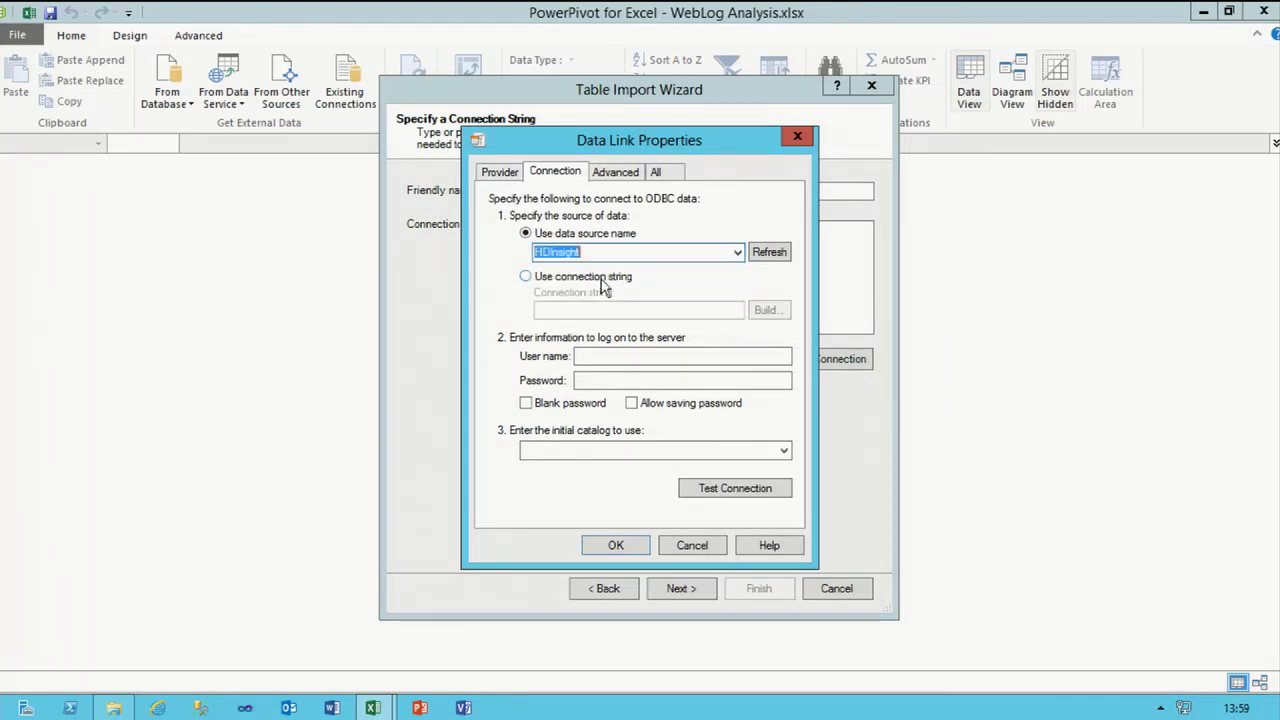
{"action": "left_click", "coordinate": [592, 548]}
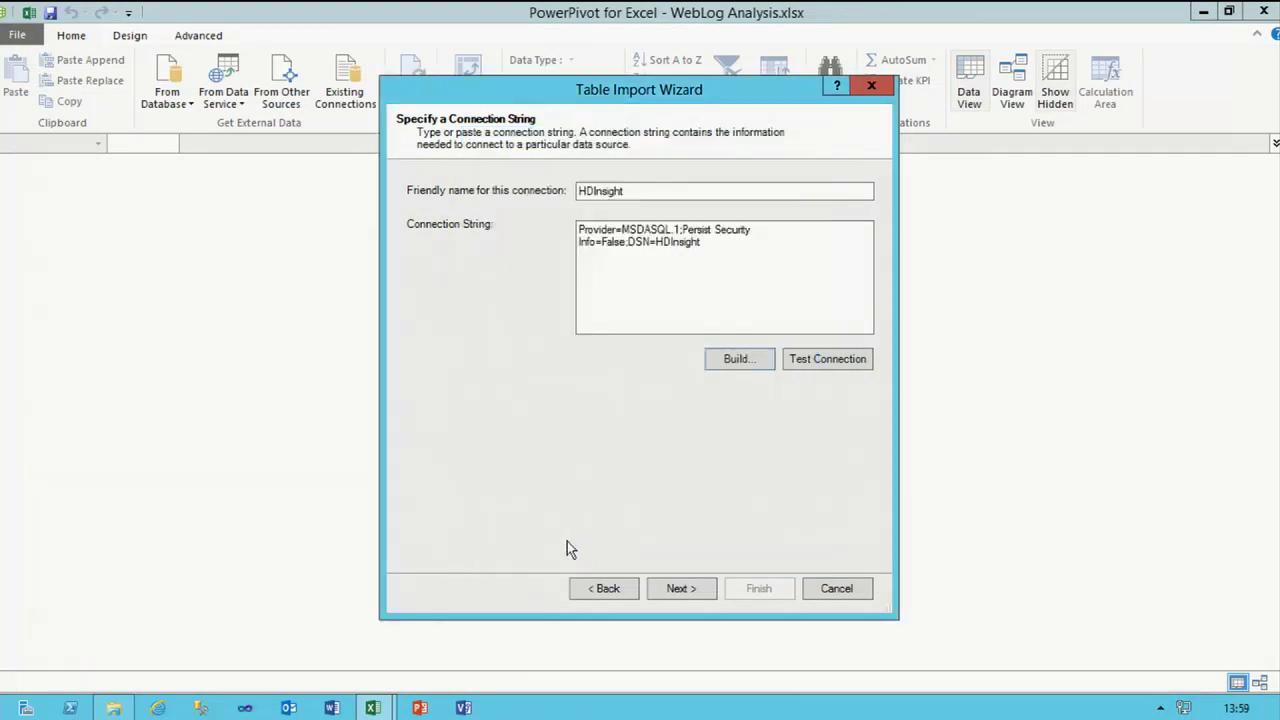
{"action": "left_click", "coordinate": [680, 591]}
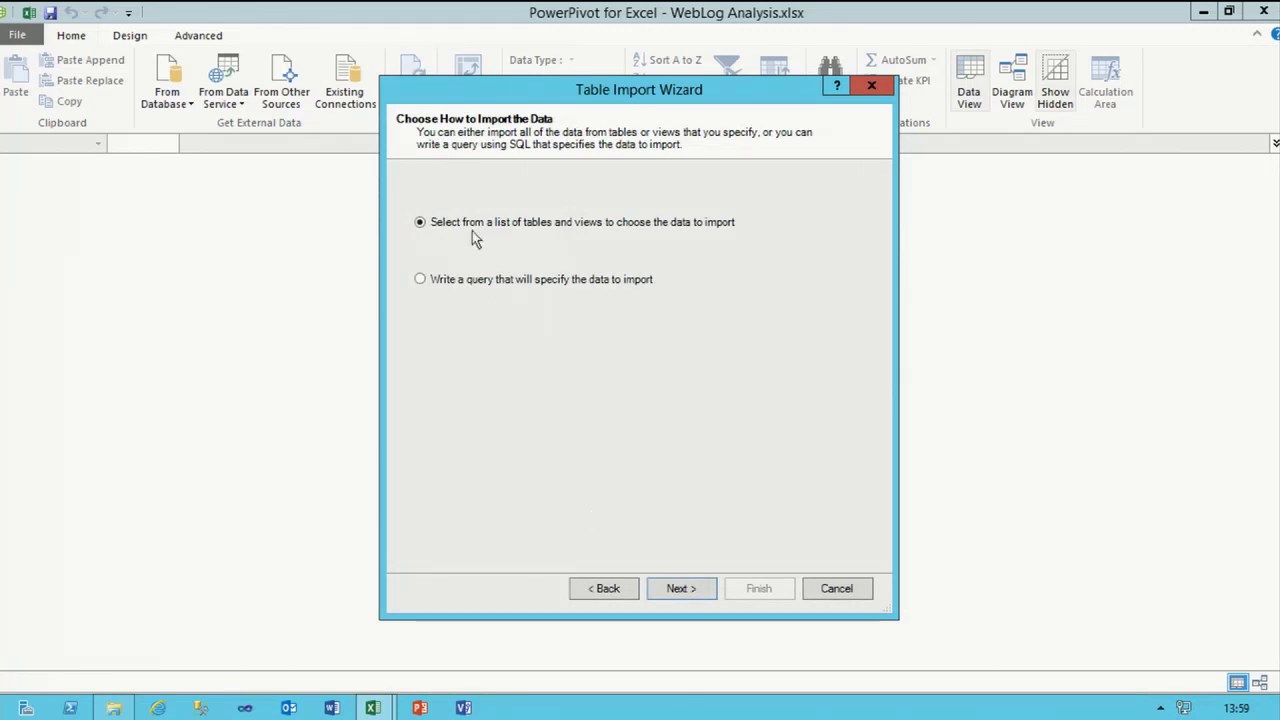
- Preview the weblog table from the table list, try excluding its last column, and return to the import method choice without saving the selections
{"action": "left_click", "coordinate": [678, 589]}
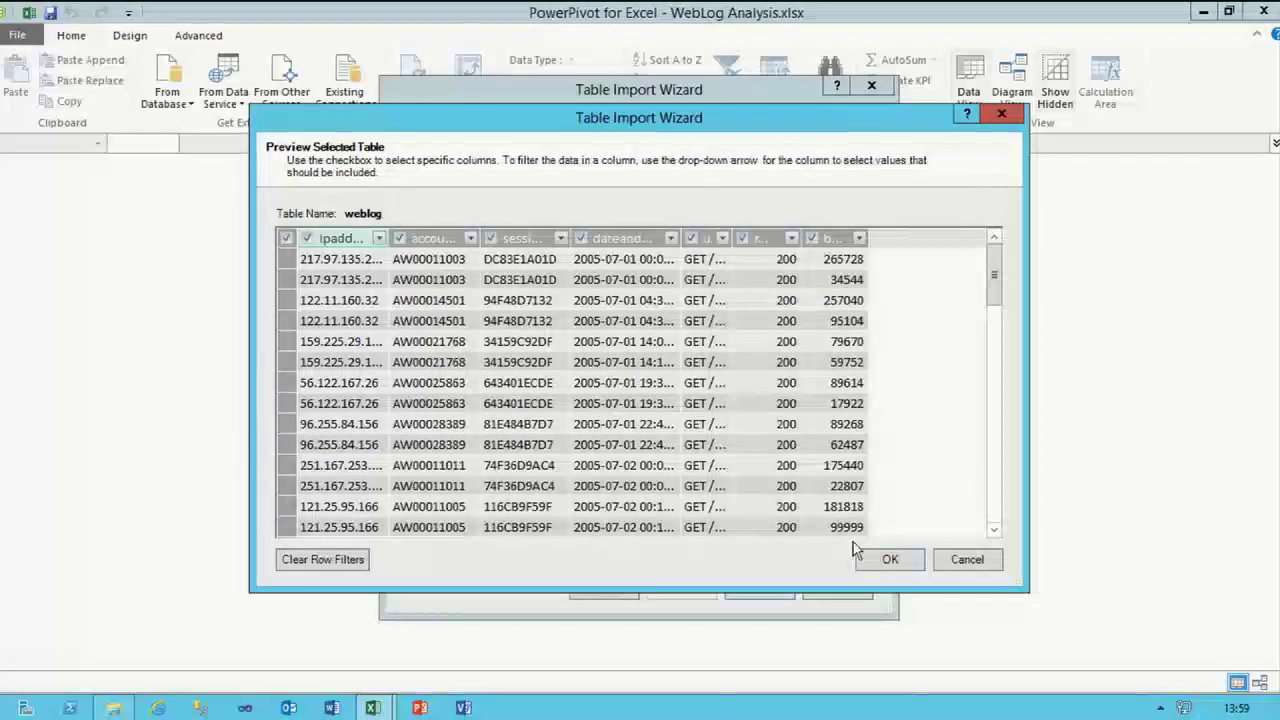
{"action": "mouse_move", "coordinate": [995, 278]}
{"action": "left_mouse_down"}
{"action": "mouse_move", "coordinate": [987, 531]}
{"action": "mouse_move", "coordinate": [992, 298]}
{"action": "left_mouse_up"}
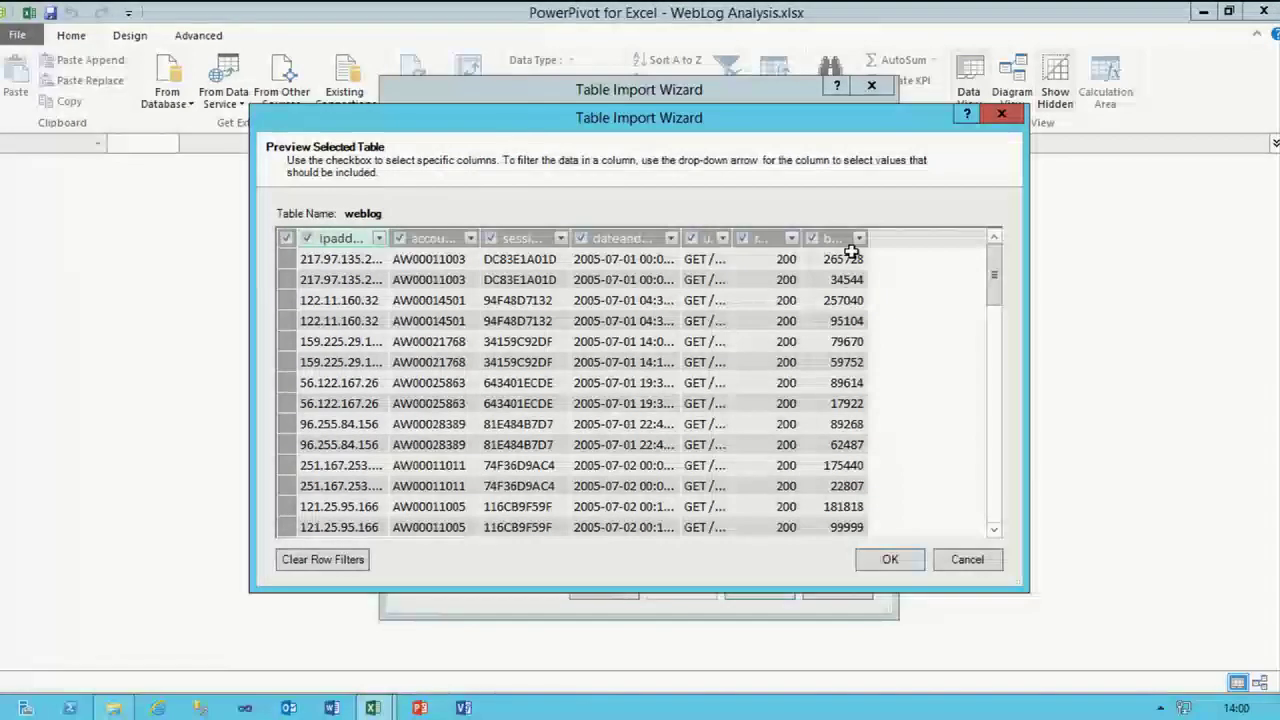
{"action": "left_click", "coordinate": [811, 238]}
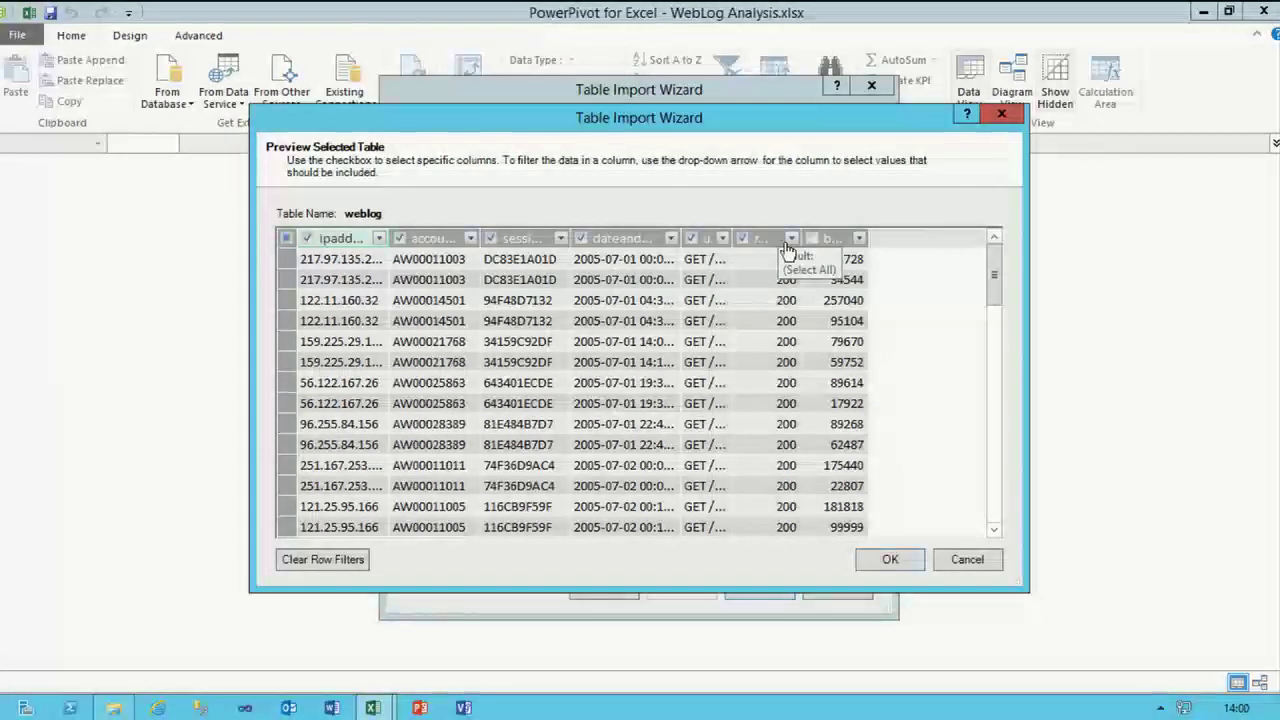
{"action": "left_click", "coordinate": [962, 562]}
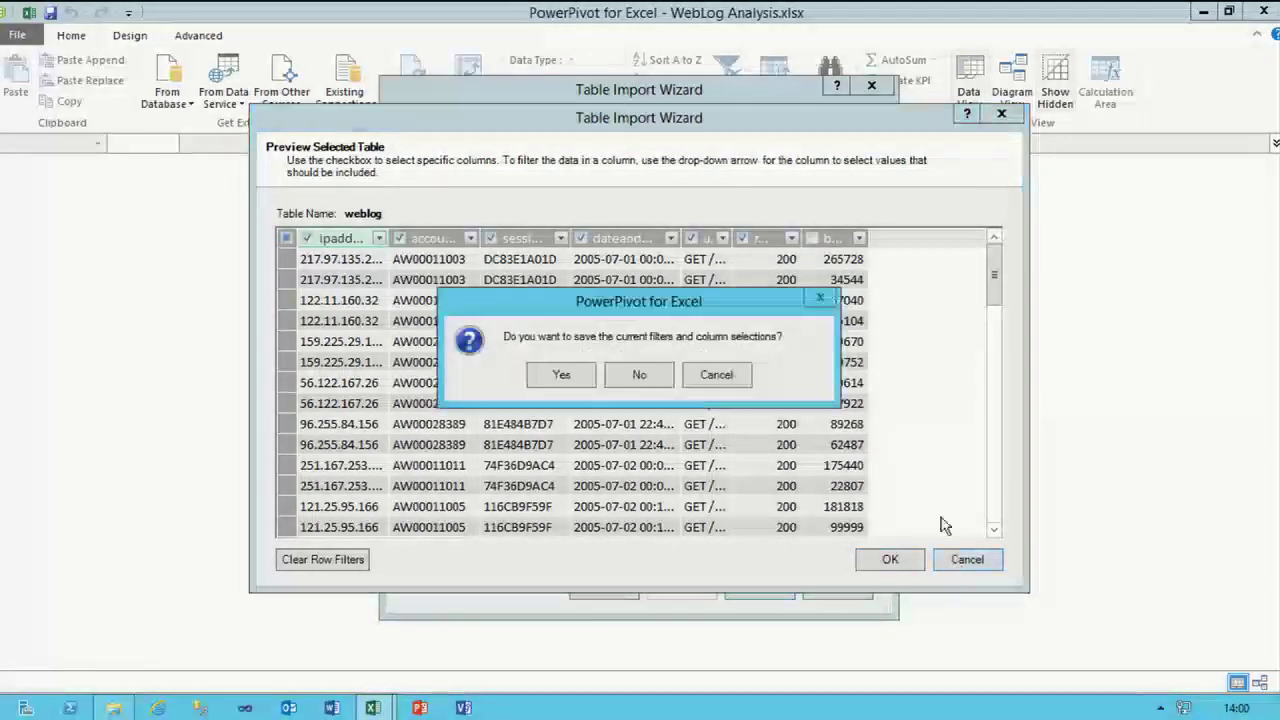
{"action": "left_click", "coordinate": [640, 372]}
{"action": "left_click", "coordinate": [610, 590]}
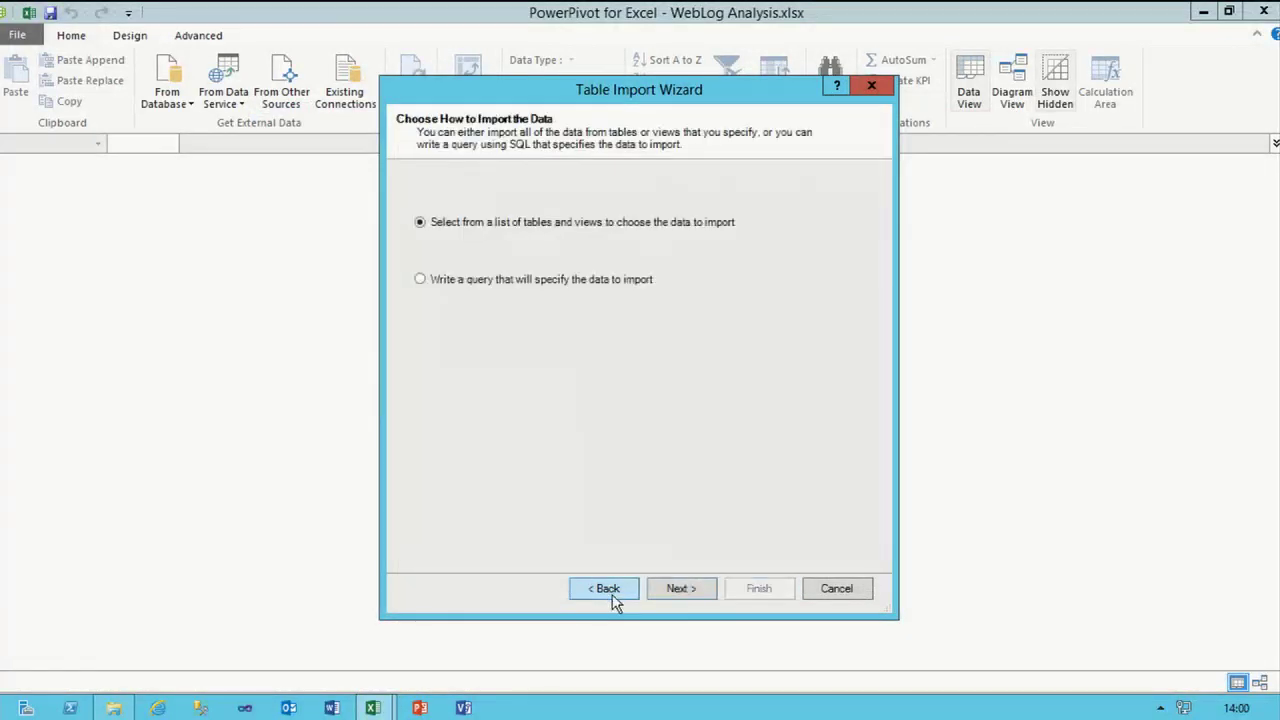
- Choose to write a query that specifies the data to import, and name the query WebLog
{"action": "left_click", "coordinate": [474, 286]}
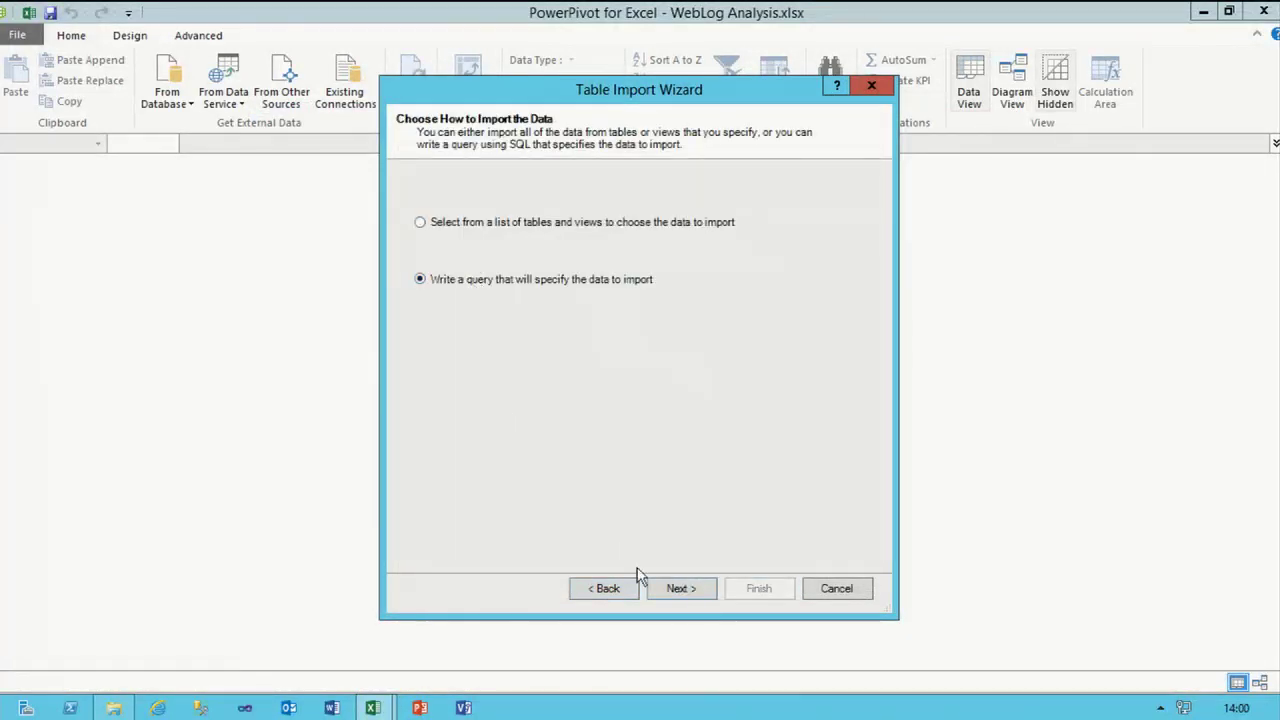
{"action": "left_click", "coordinate": [683, 590]}
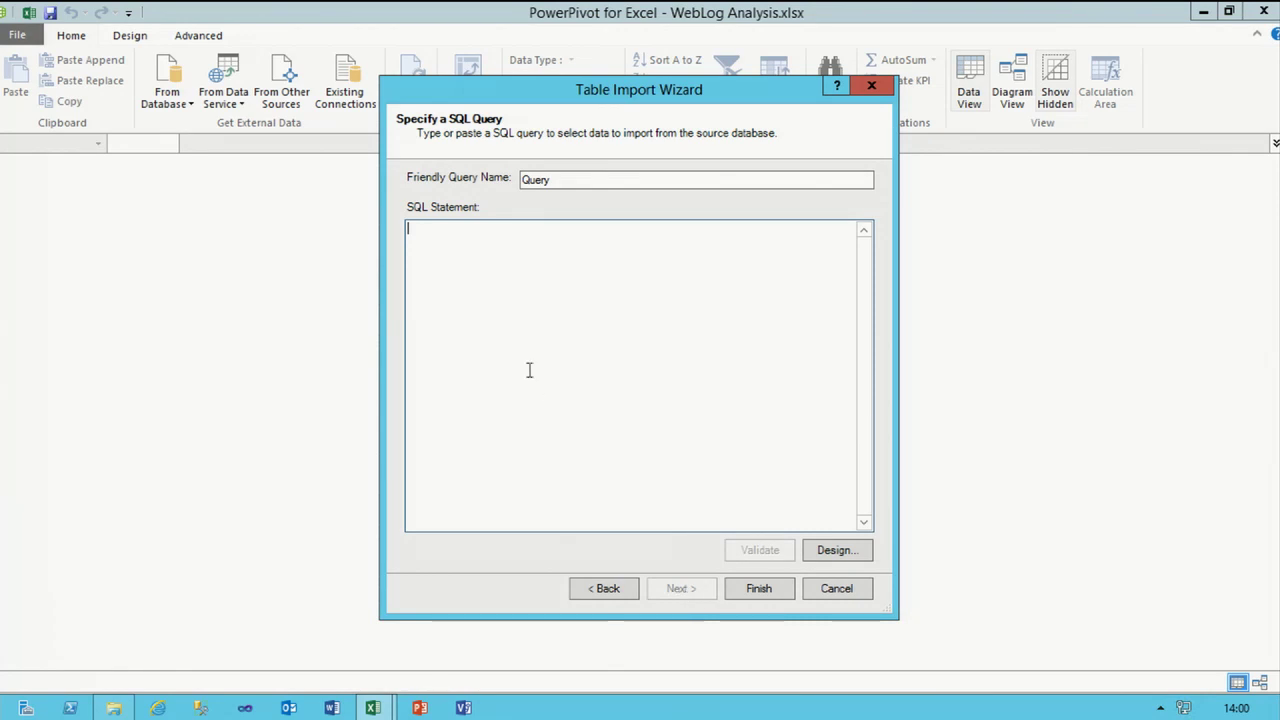
{"action": "left_click", "coordinate": [531, 186]}
{"action": "double_click", "coordinate": [531, 186]}
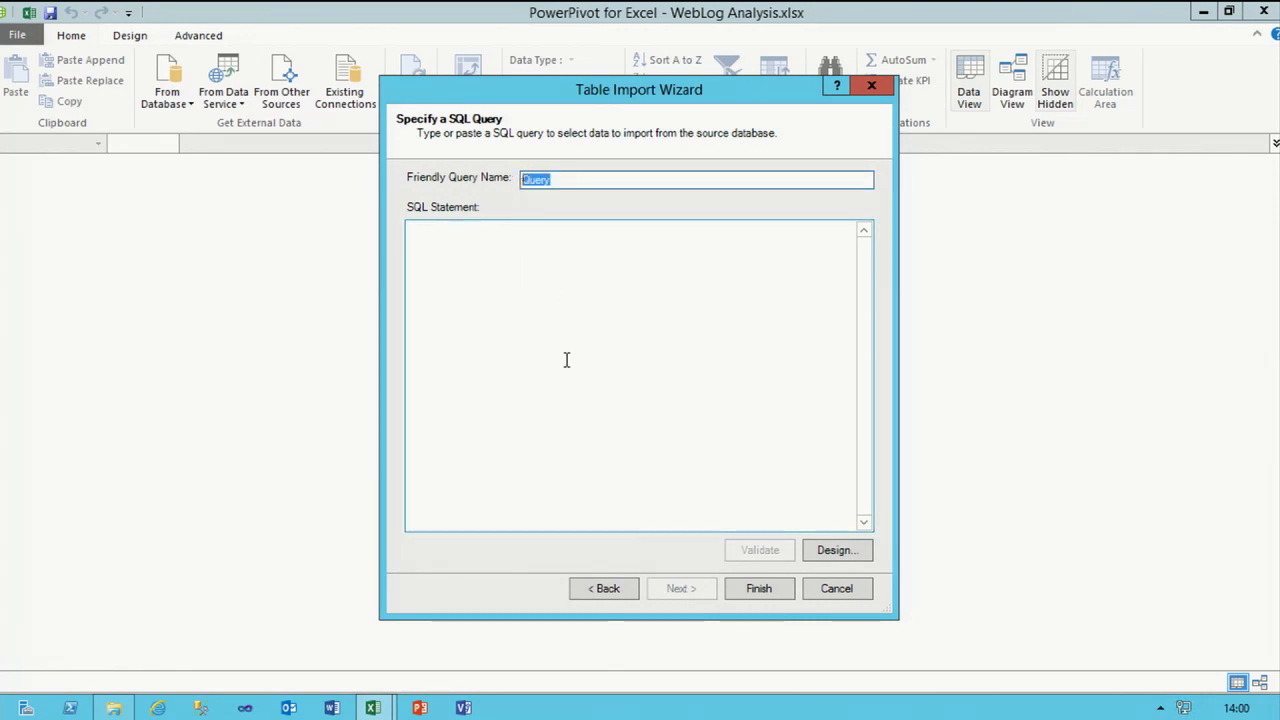
{"action": "type", "text": "WebLog"}
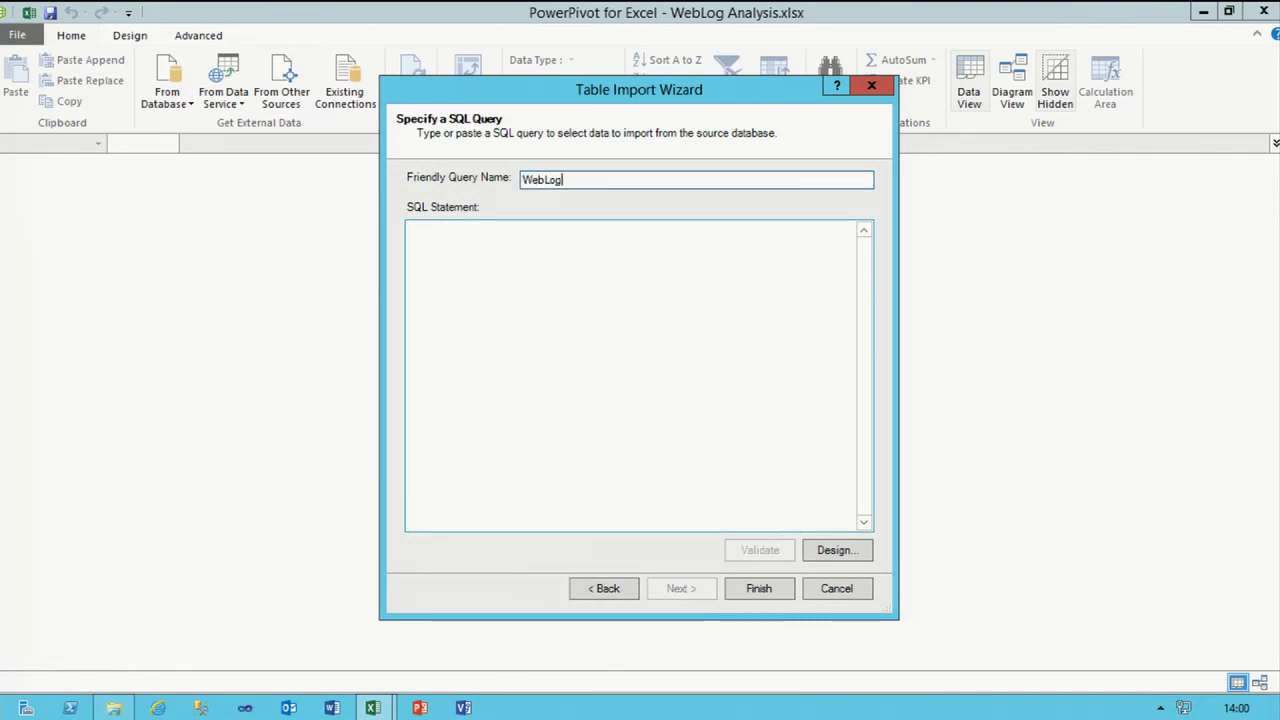
- Open Snippets.txt from the Assets folder and examine the clauses of its HiveQL statement
{"action": "left_click", "coordinate": [592, 395]}
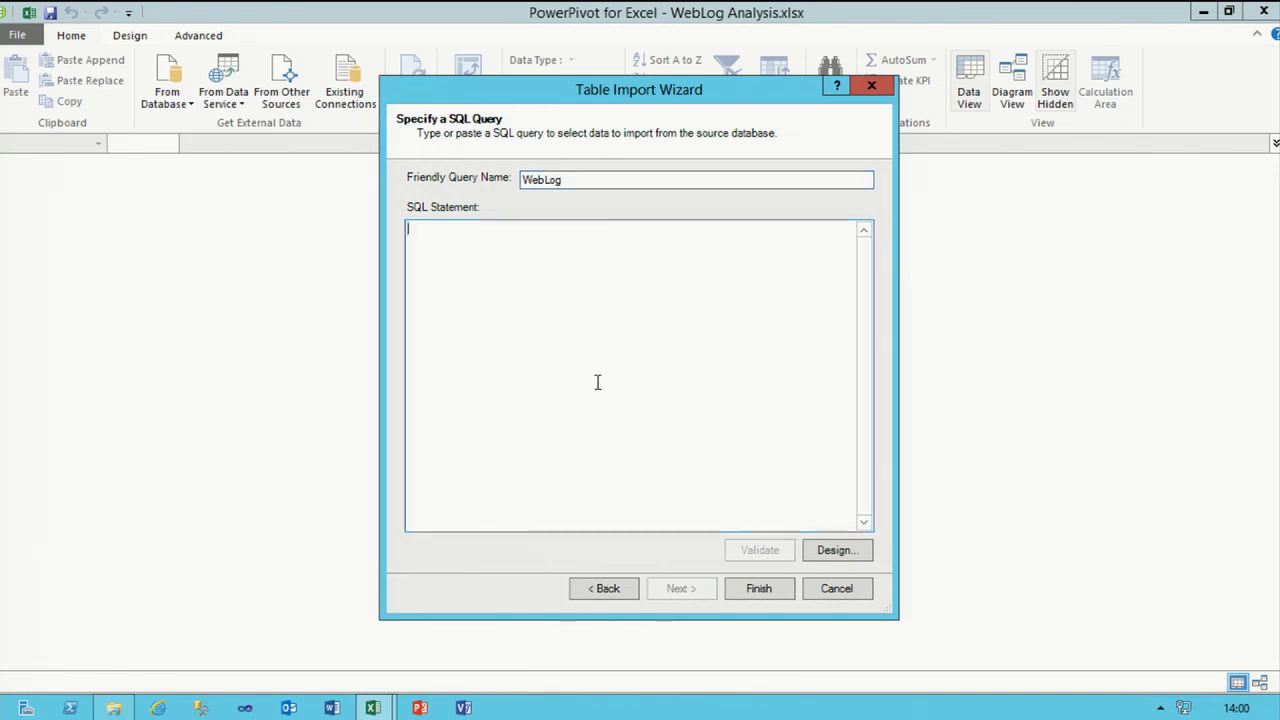
{"action": "left_click", "coordinate": [115, 710]}
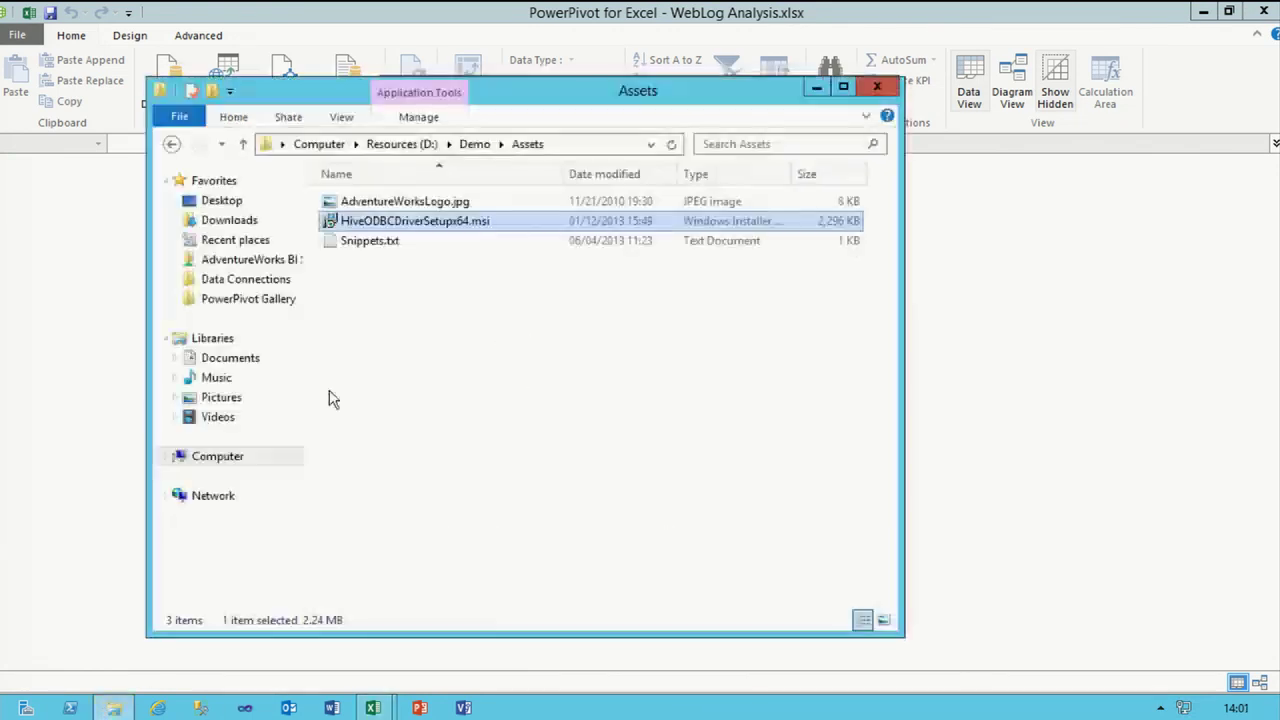
{"action": "double_click", "coordinate": [352, 242]}
{"action": "left_click_drag", "start_coordinate": [258, 345], "coordinate": [50, 228]}
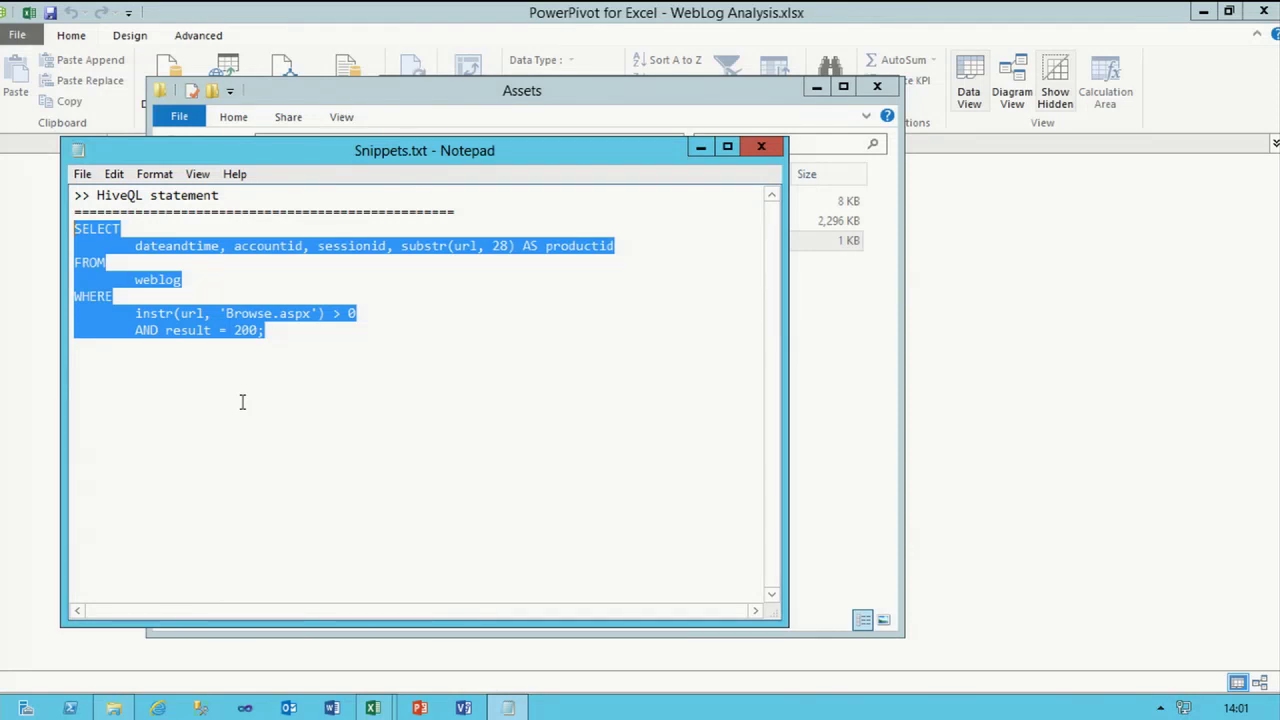
{"action": "left_click", "coordinate": [190, 280]}
{"action": "left_click_drag", "start_coordinate": [208, 282], "coordinate": [63, 263]}
{"action": "left_click_drag", "start_coordinate": [268, 332], "coordinate": [60, 305]}
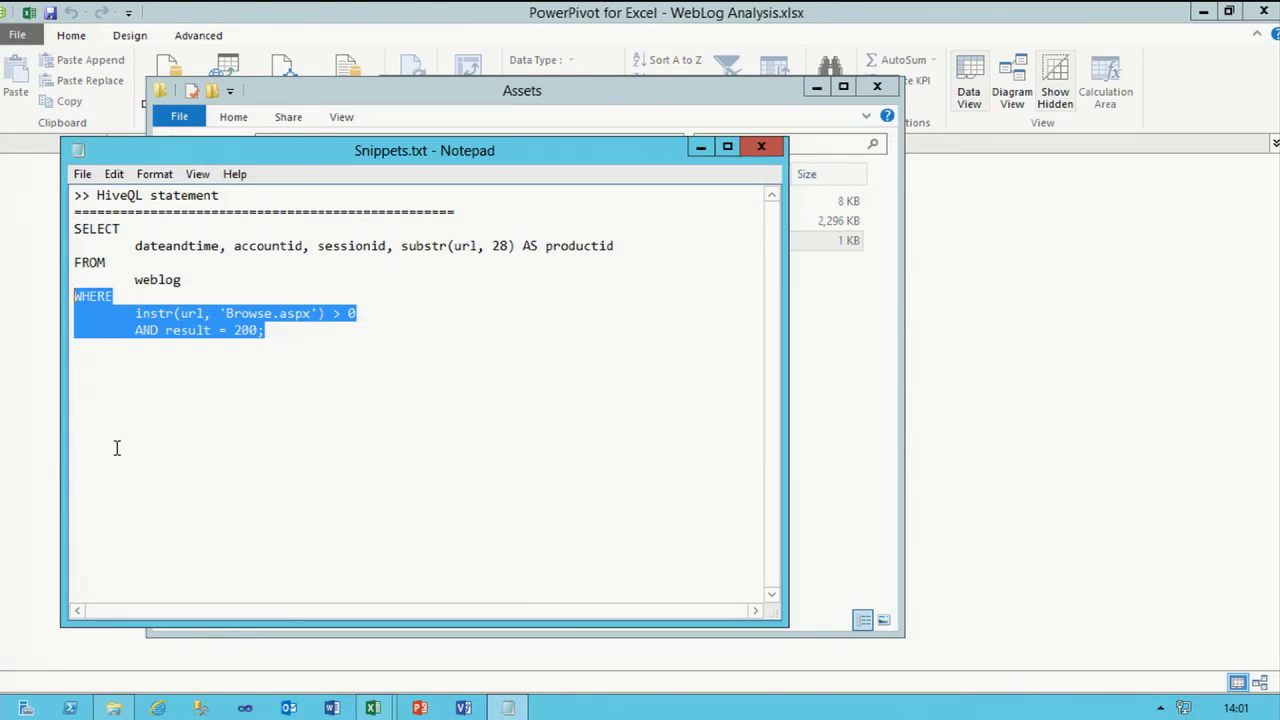
- Copy the whole HiveQL SELECT statement from Snippets.txt into the WebLog query's SQL statement, and complete the import
{"action": "left_click_drag", "start_coordinate": [264, 332], "coordinate": [78, 229]}
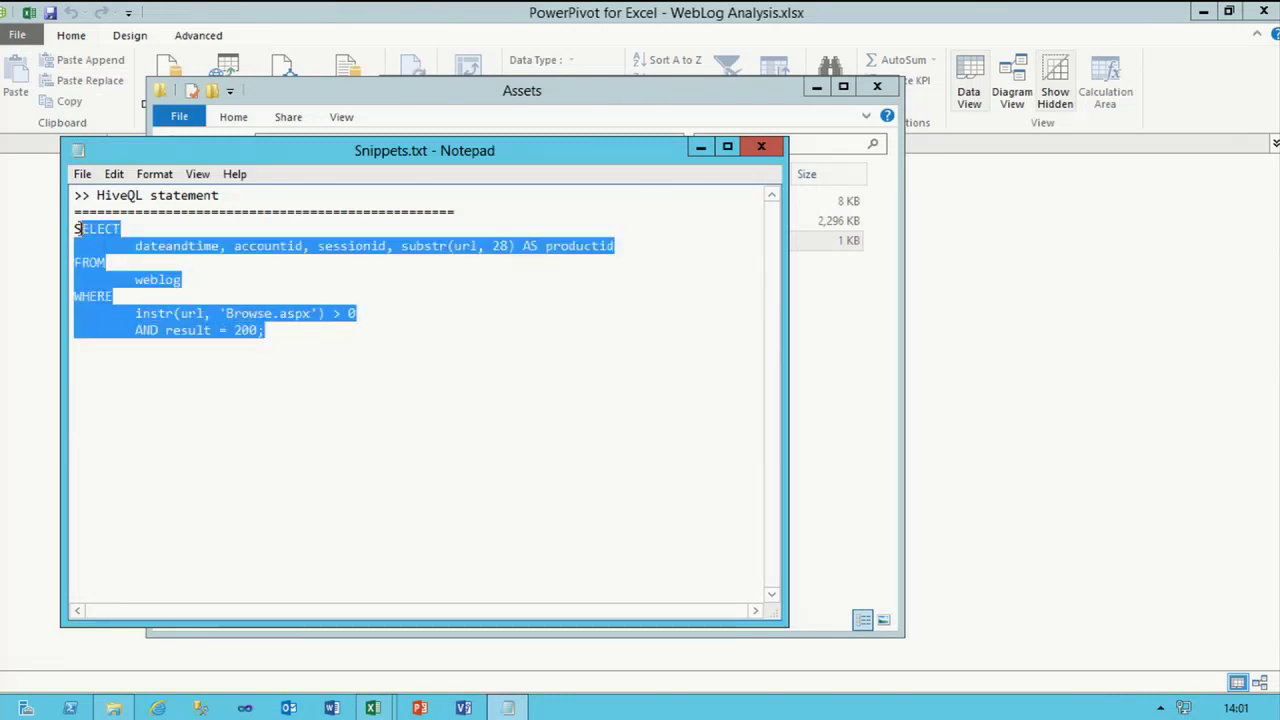
{"action": "right_click", "coordinate": [75, 241]}
{"action": "left_click", "coordinate": [140, 298]}
{"action": "left_click", "coordinate": [816, 94]}
{"action": "left_click", "coordinate": [700, 147]}
{"action": "right_click", "coordinate": [681, 300]}
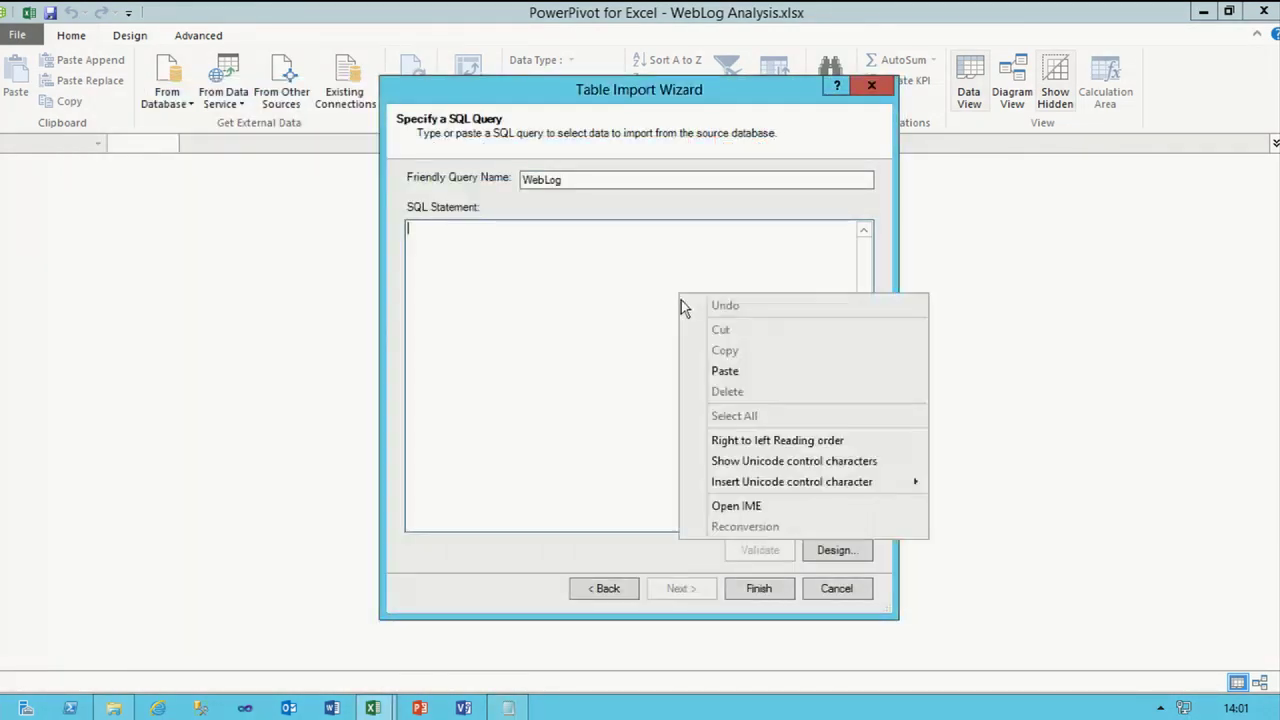
{"action": "left_click", "coordinate": [737, 371]}
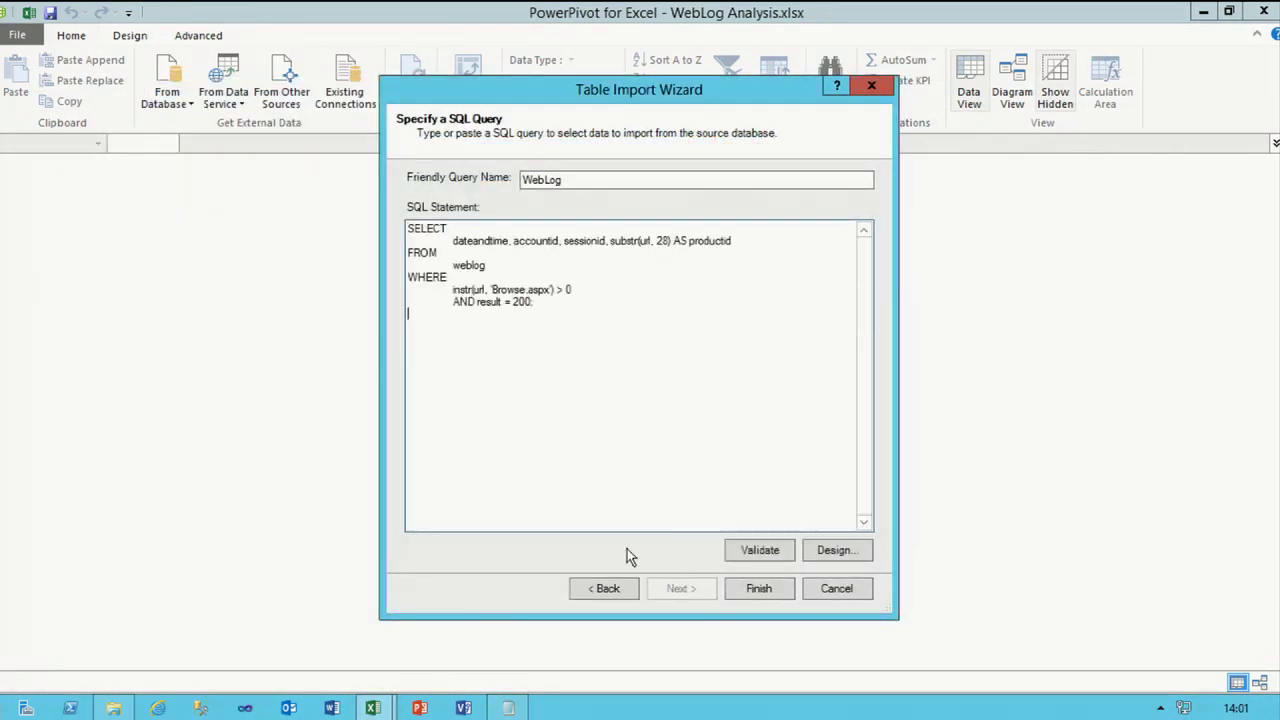
{"action": "left_click", "coordinate": [759, 590]}
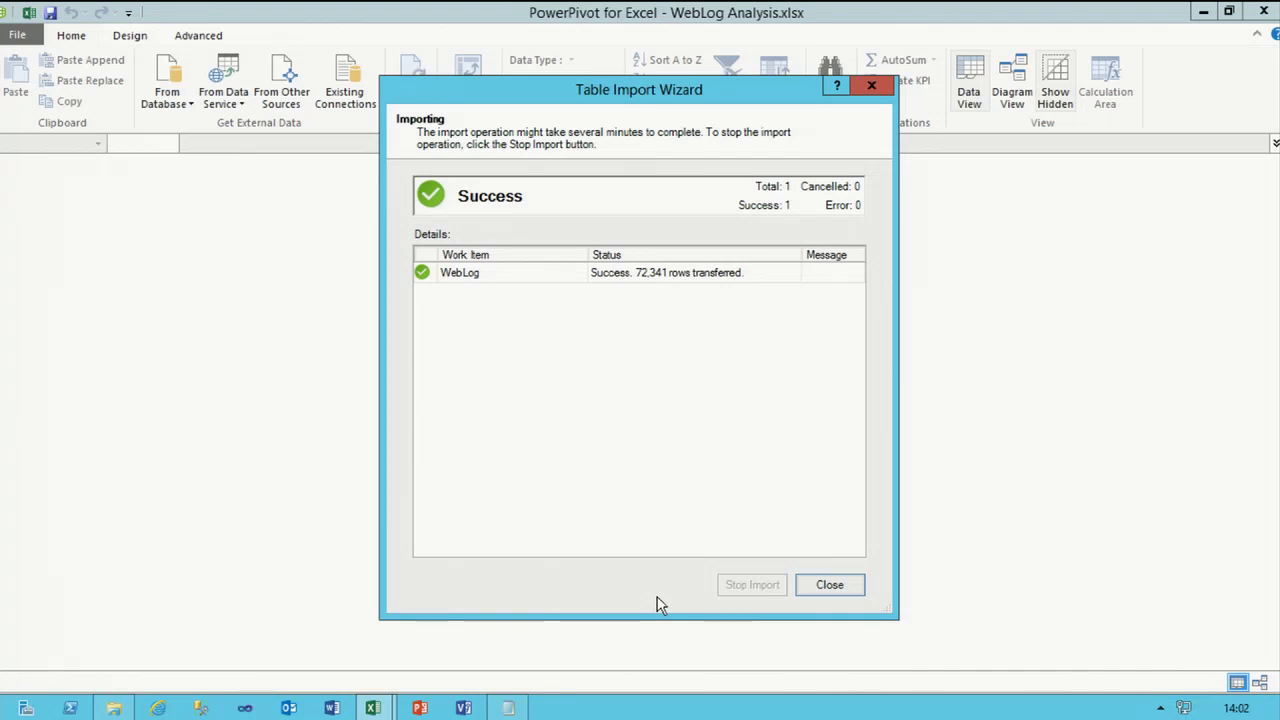
{"action": "left_click", "coordinate": [829, 588]}
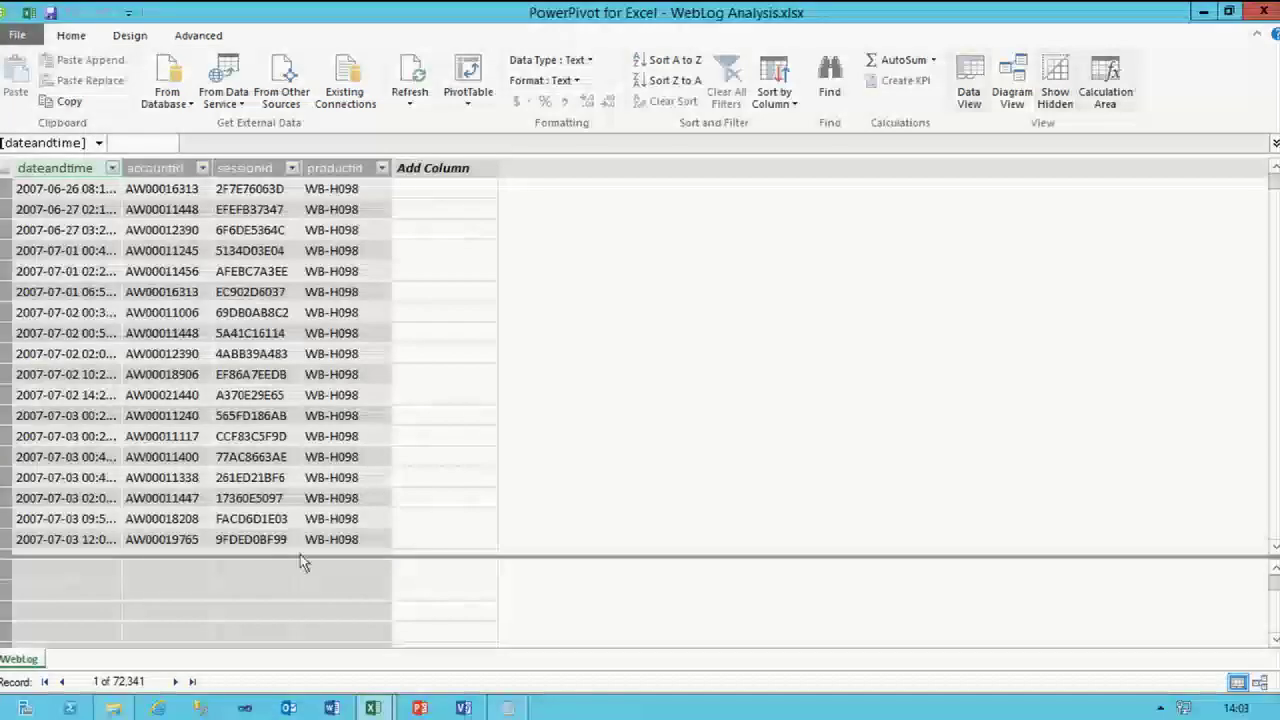
- Sort the WebLog table by dateandtime, first descending and finally ascending, and save the workbook
{"action": "left_click", "coordinate": [112, 168]}
{"action": "left_click", "coordinate": [100, 213]}
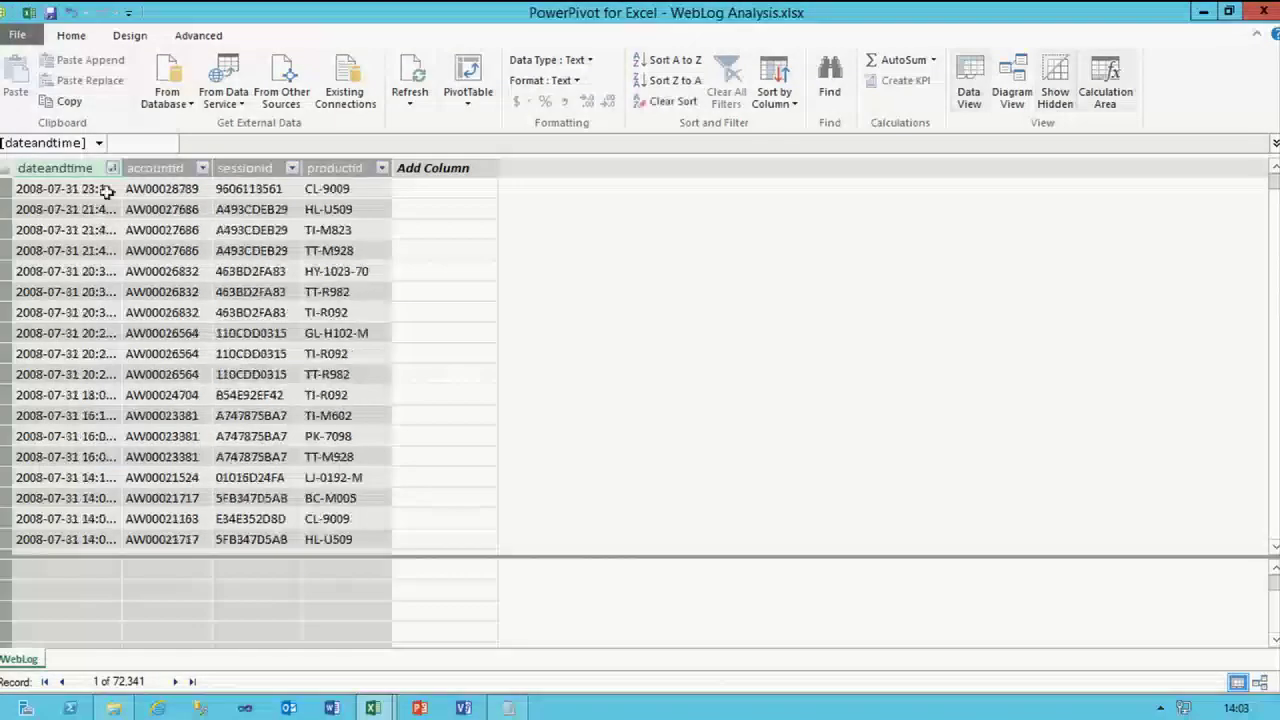
{"action": "left_click", "coordinate": [113, 168]}
{"action": "left_click", "coordinate": [60, 192]}
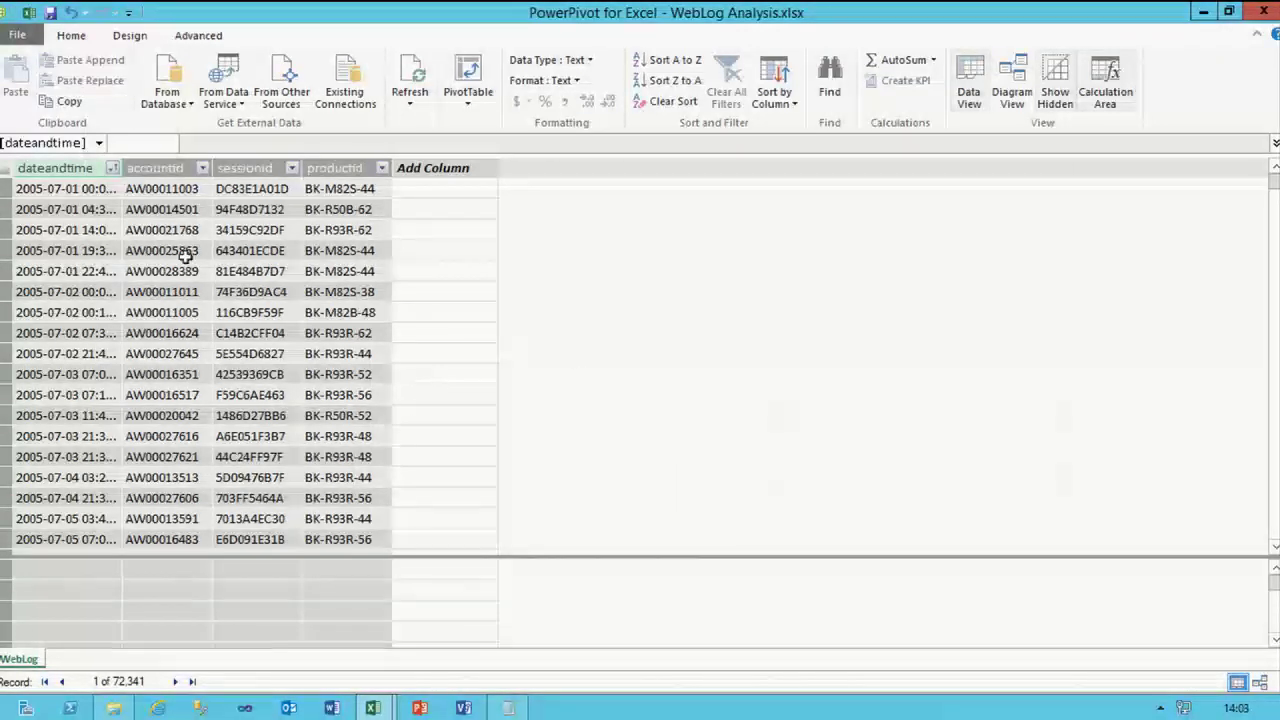
{"action": "left_click", "coordinate": [50, 18]}
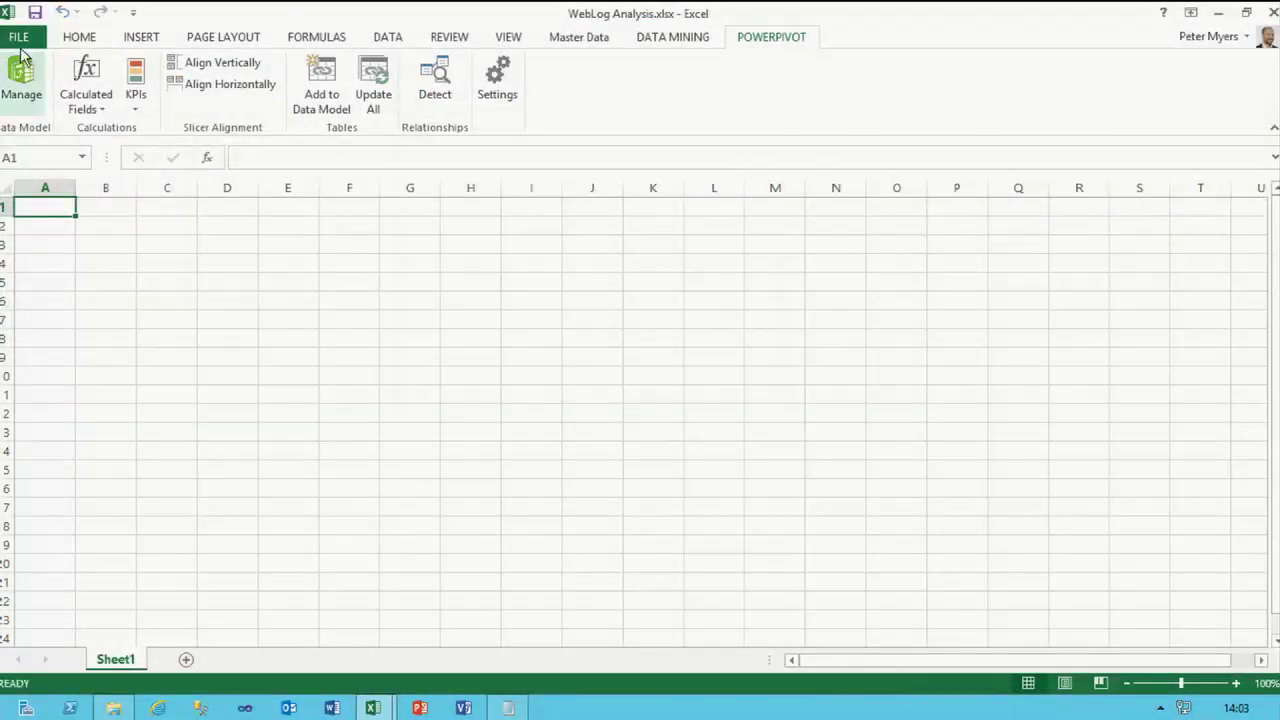
- Check the WebLog Analysis workbook's file size in its properties, and return to the PowerPivot window
{"action": "left_click", "coordinate": [18, 38]}
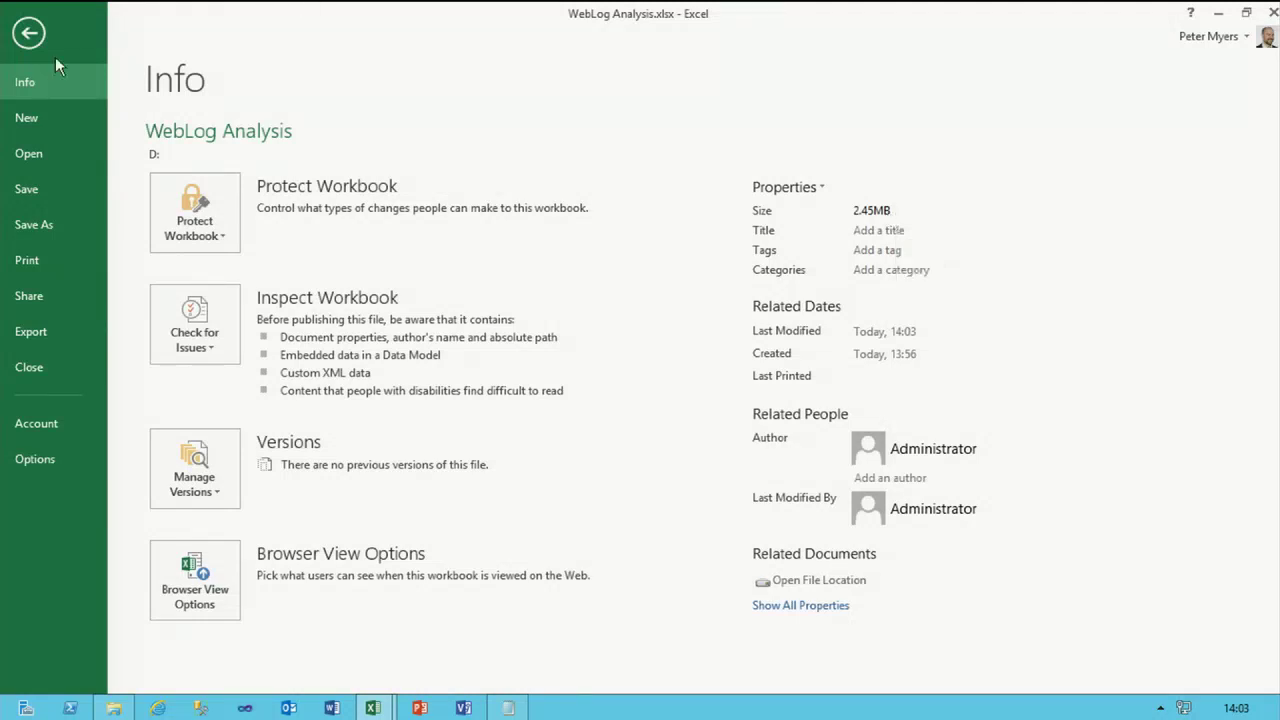
{"action": "left_click", "coordinate": [29, 38]}
{"action": "key", "text": "alt+Tab"}
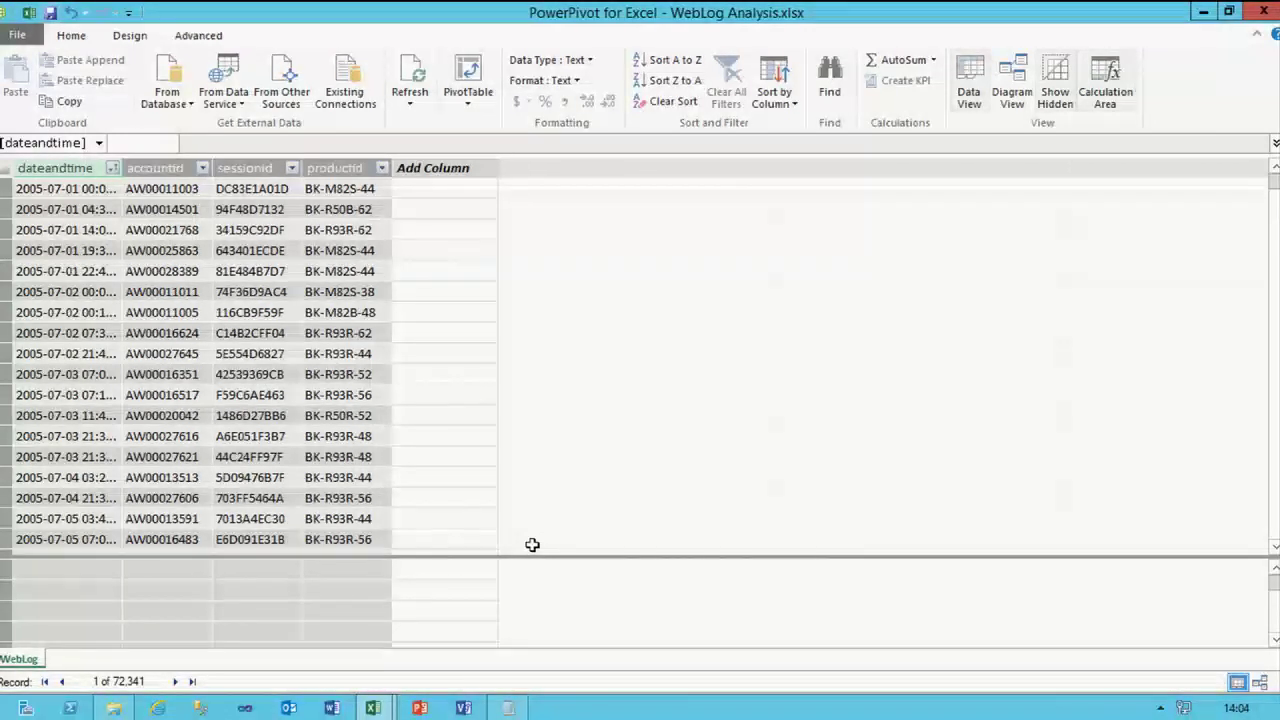
- Show the data model as a diagram and move the WebLog table away from the canvas's upper-left corner
{"action": "left_click", "coordinate": [1262, 686]}
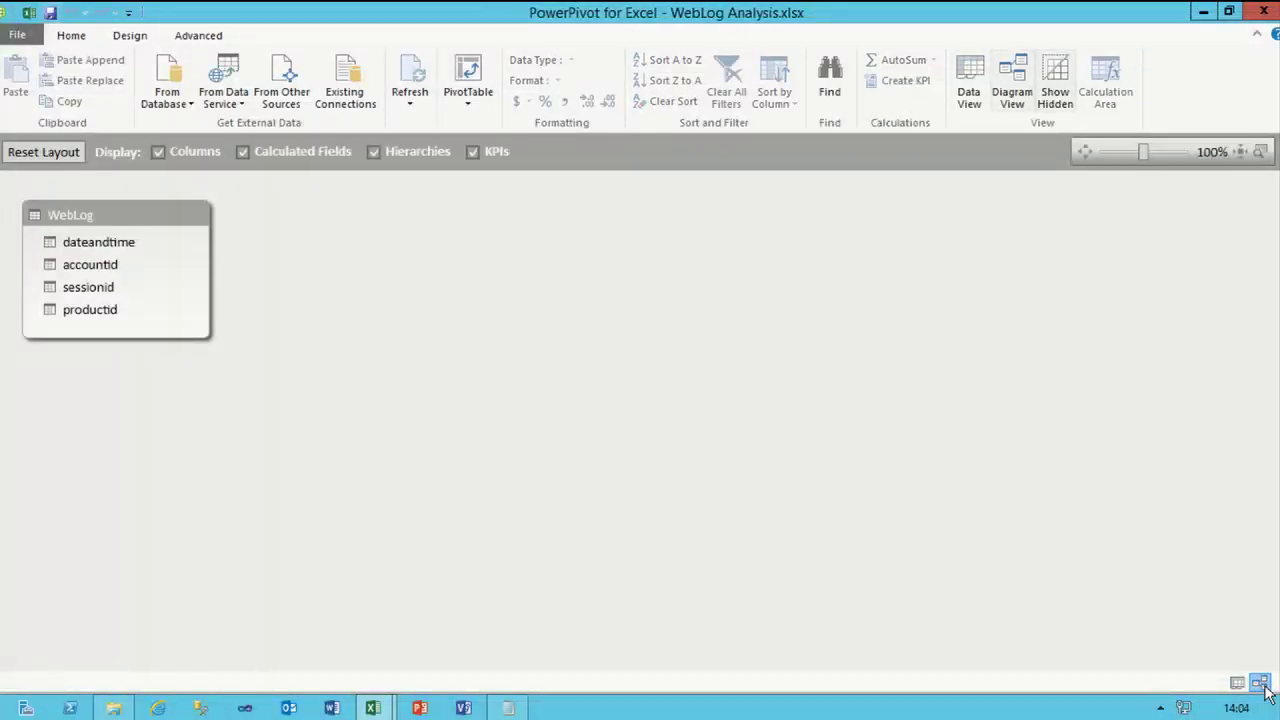
{"action": "left_click_drag", "start_coordinate": [68, 220], "coordinate": [311, 247]}
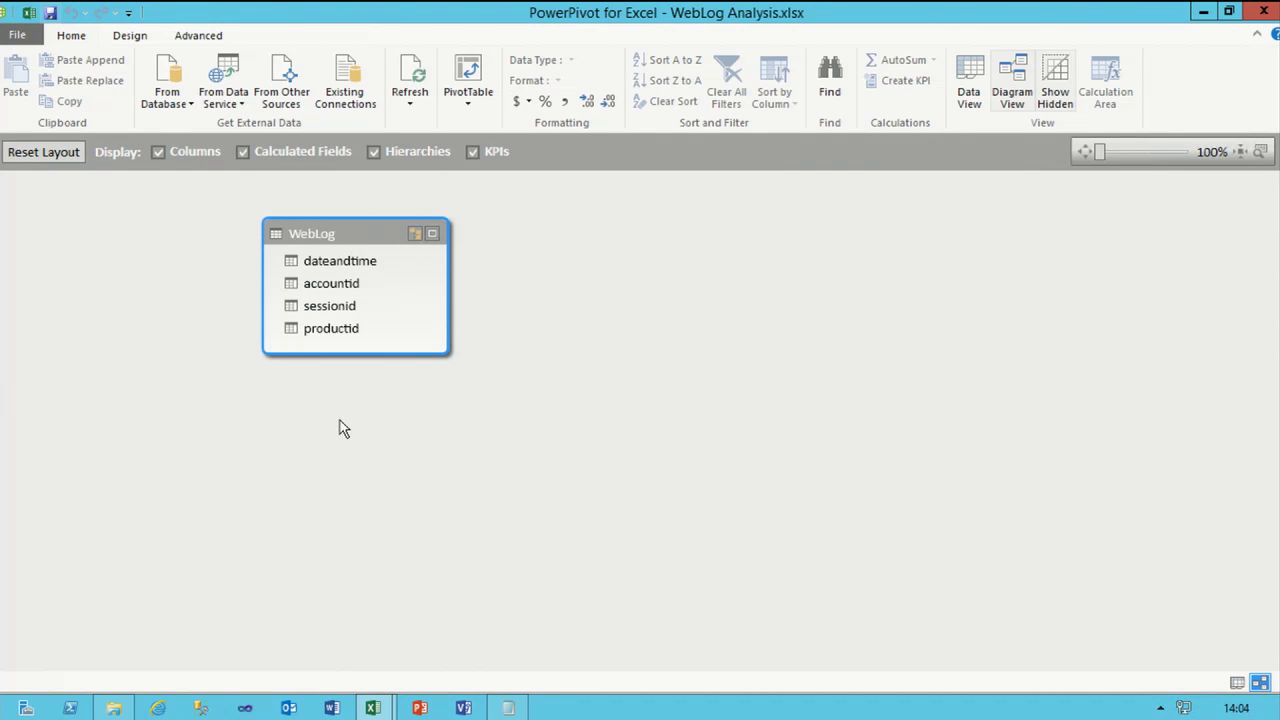
{"action": "left_click_drag", "start_coordinate": [321, 232], "coordinate": [326, 287]}
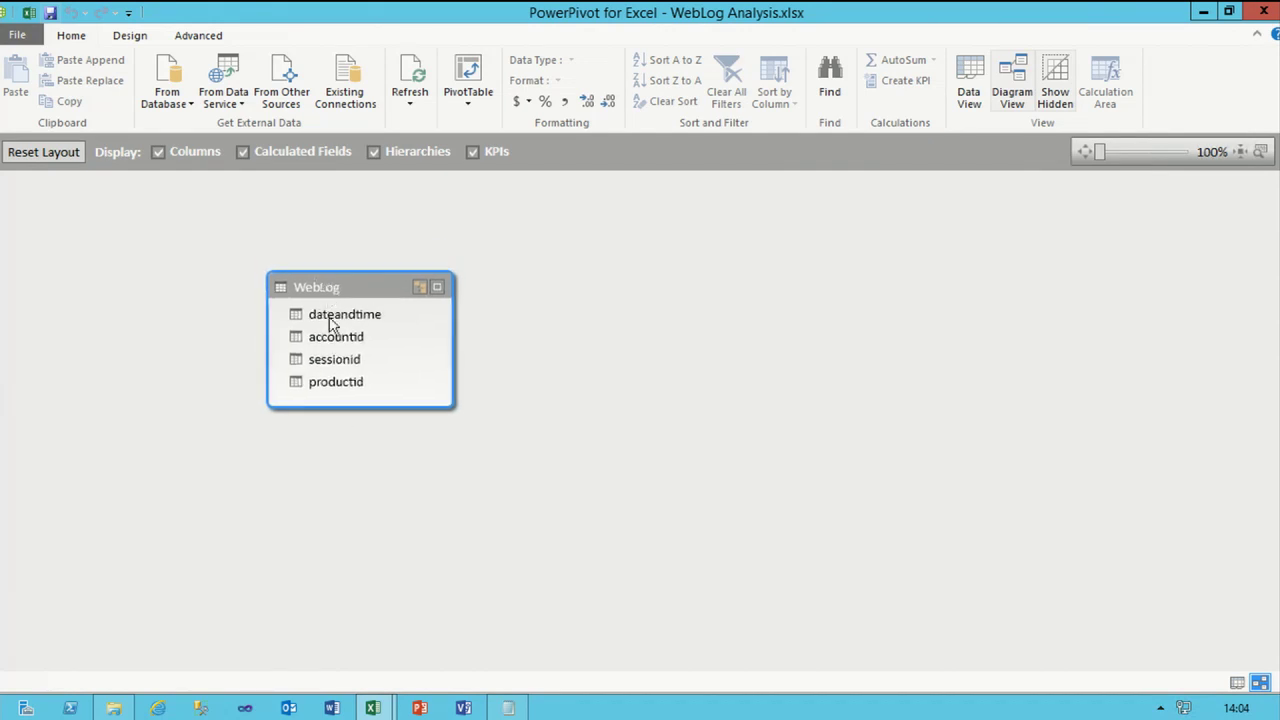
- Set up a SQL Server import from the AdventureWorksDW2012 database on localhost, with AdventureWorksDW2012 as the friendly connection name
{"action": "left_click", "coordinate": [174, 96]}
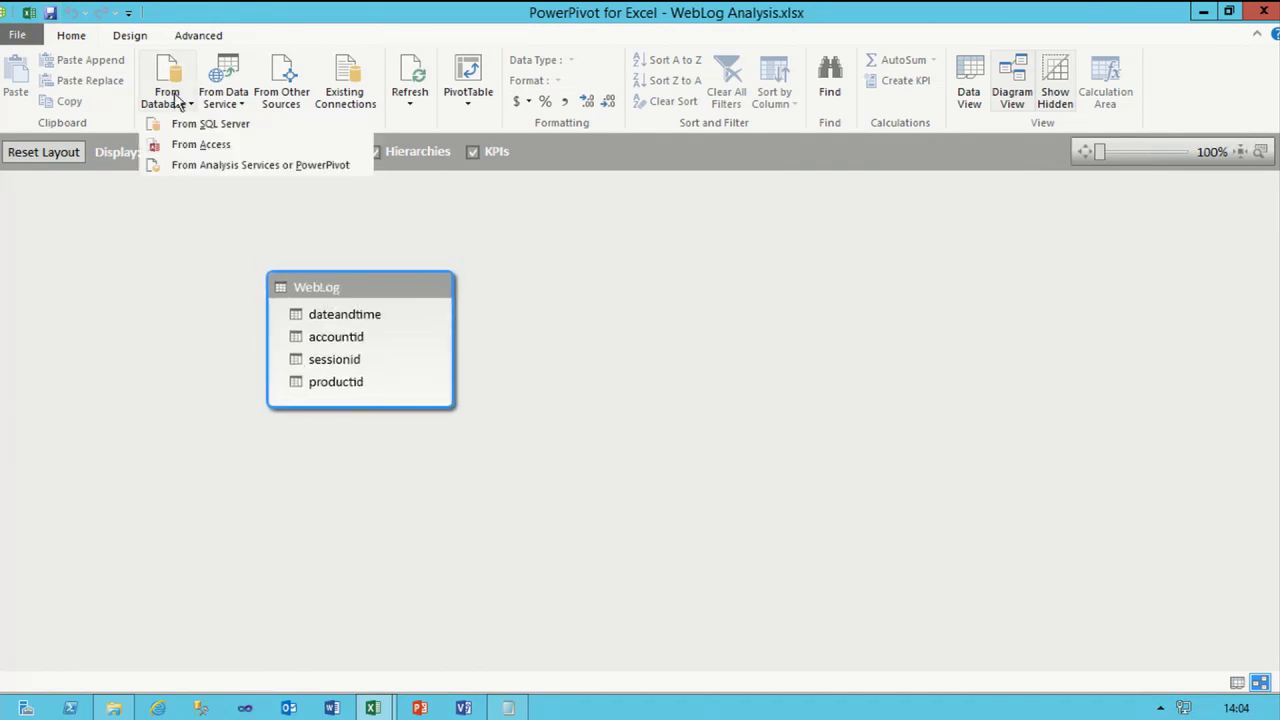
{"action": "left_click", "coordinate": [283, 126]}
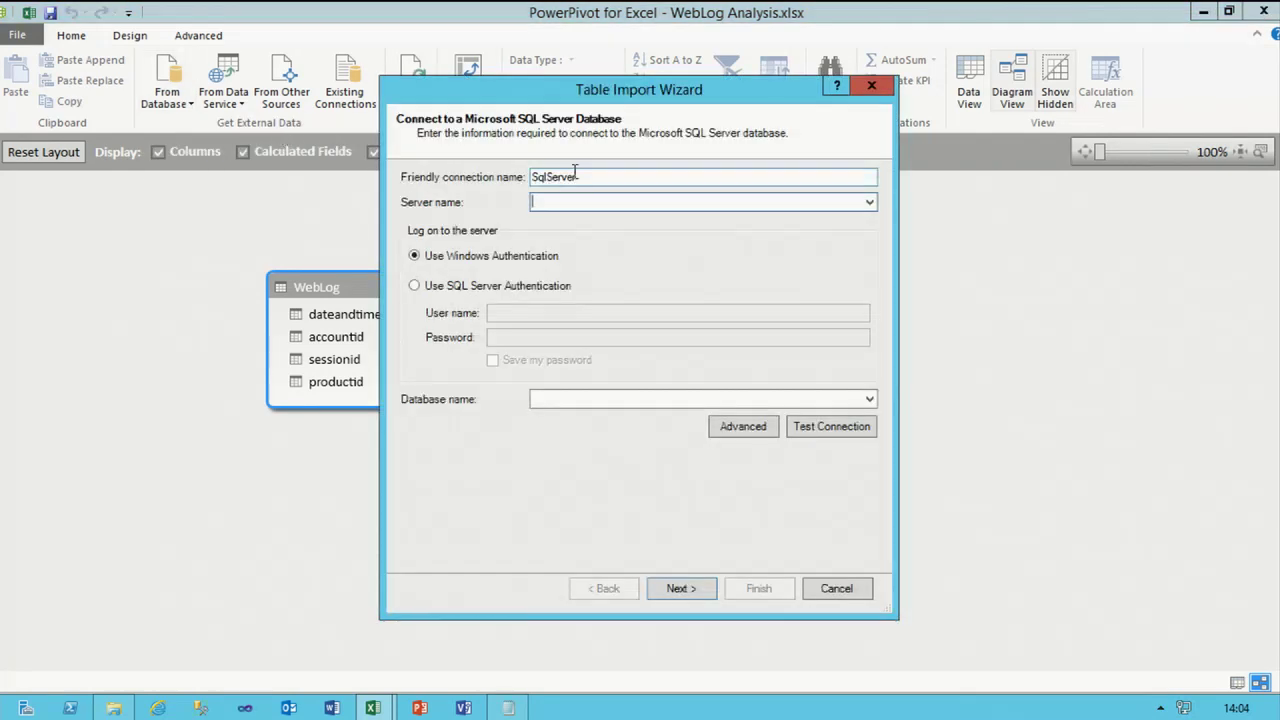
{"action": "type", "text": "localhost"}
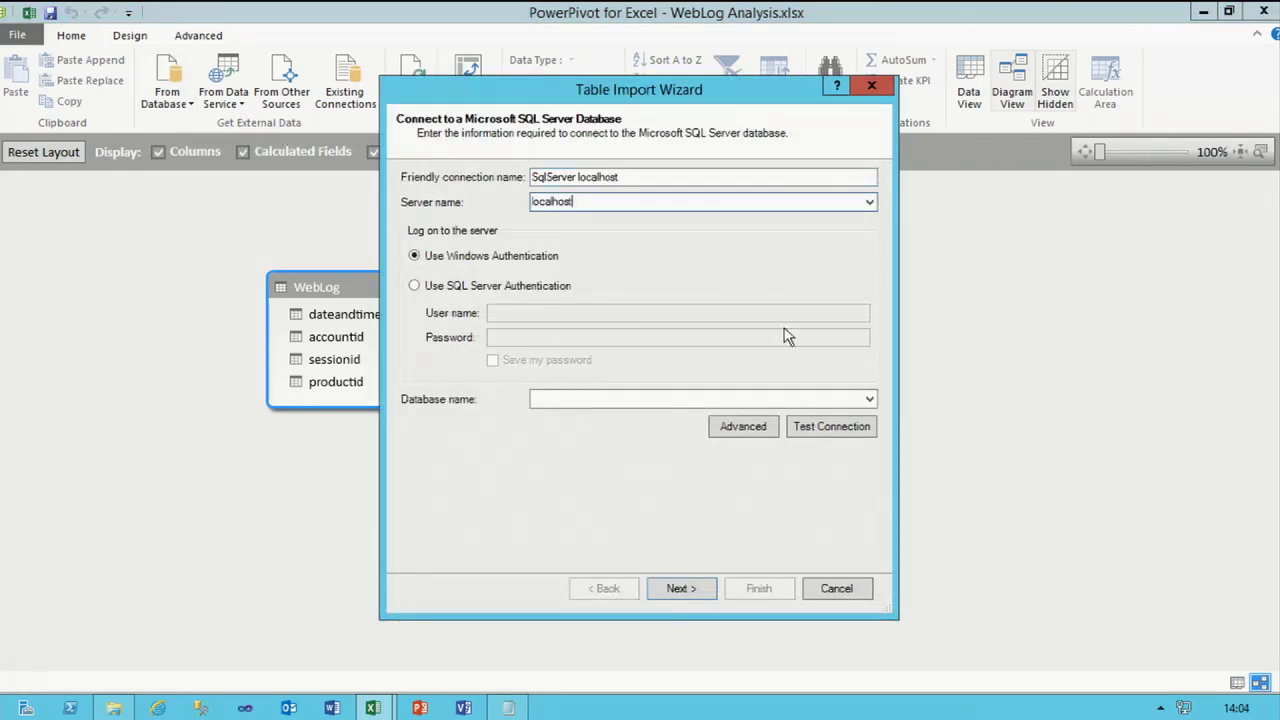
{"action": "left_click", "coordinate": [868, 399]}
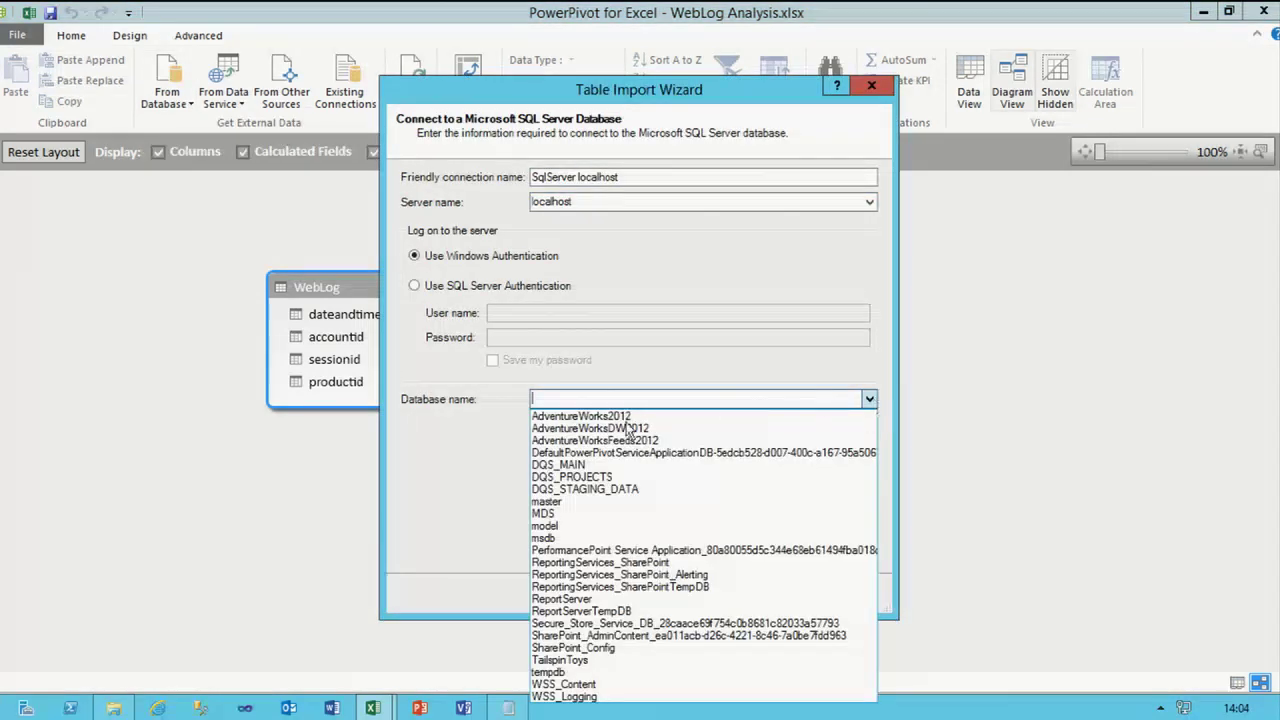
{"action": "left_click", "coordinate": [632, 430]}
{"action": "left_click_drag", "start_coordinate": [622, 177], "coordinate": [491, 180]}
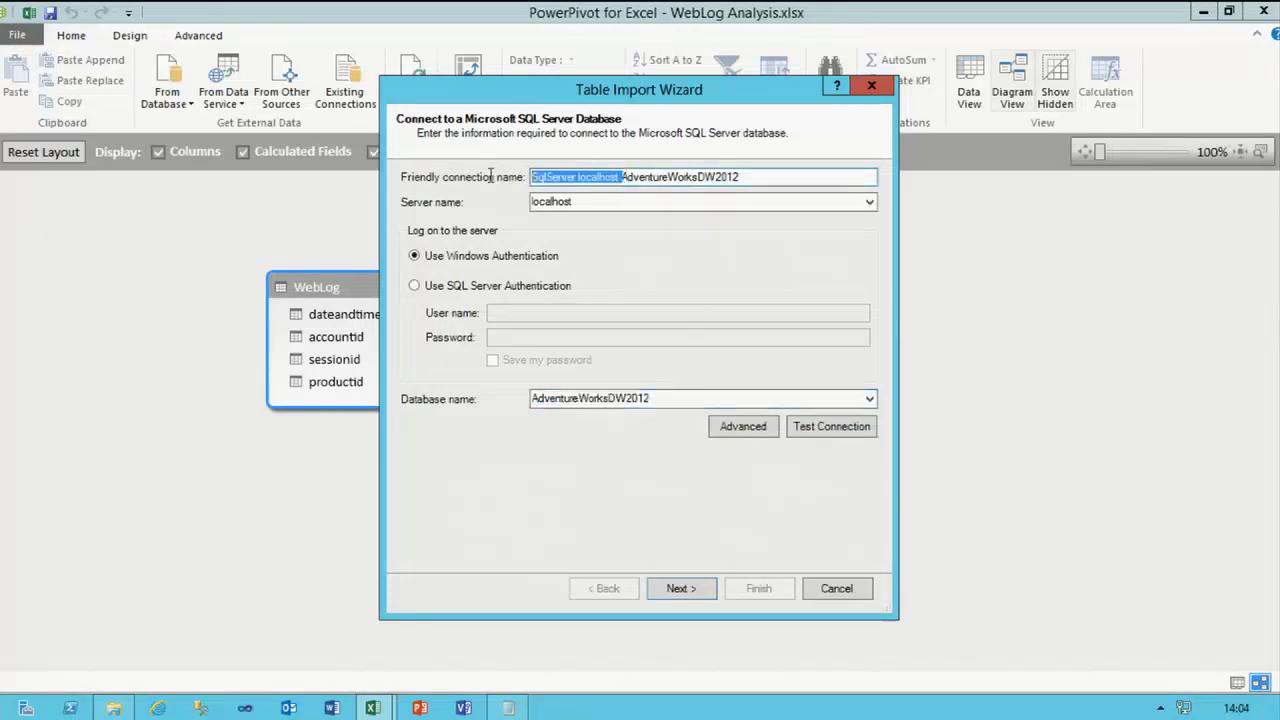
{"action": "key", "text": "BackSpace"}
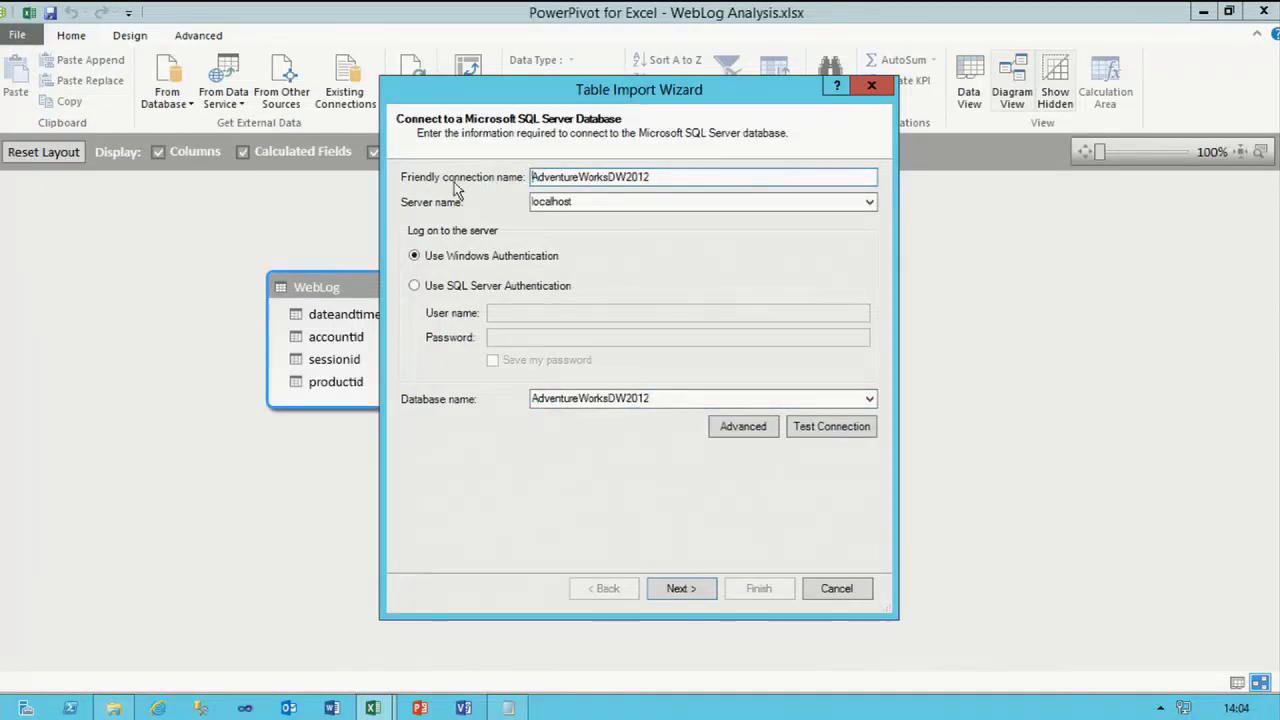
{"action": "left_click", "coordinate": [679, 588]}
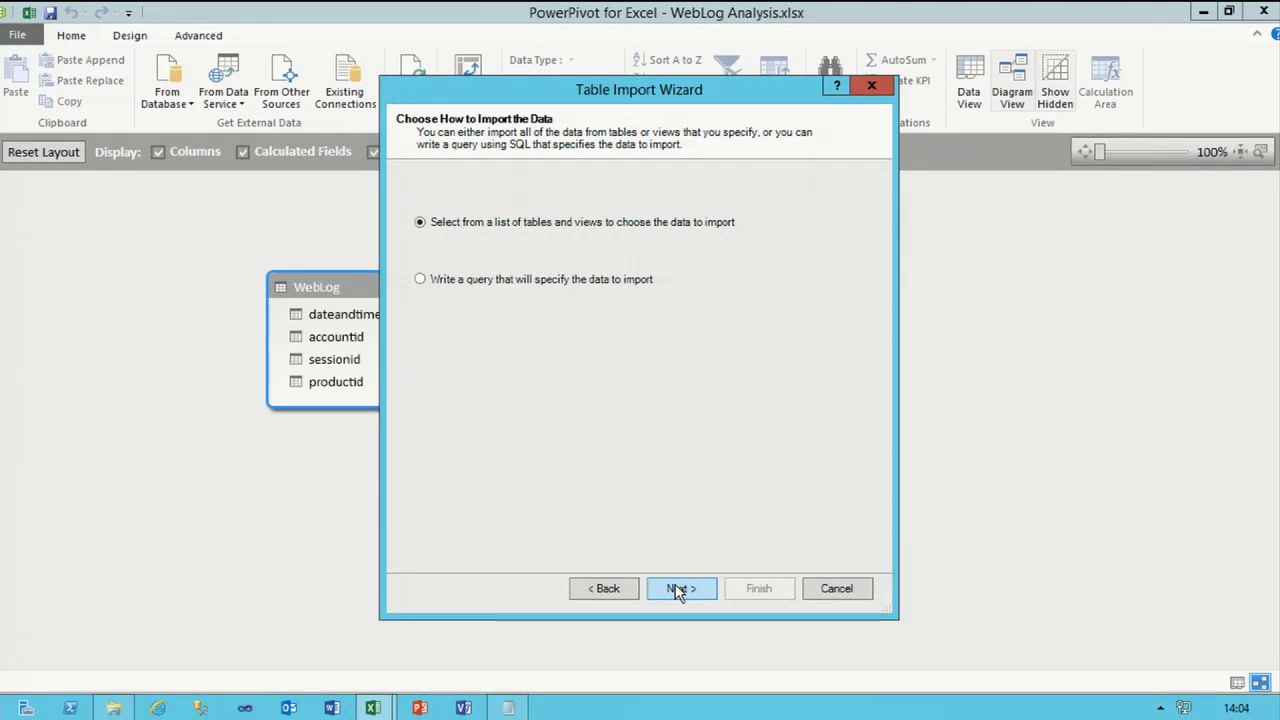
- Choose to write a query that specifies the data to import, and name the query Customer
{"action": "left_click", "coordinate": [421, 281]}
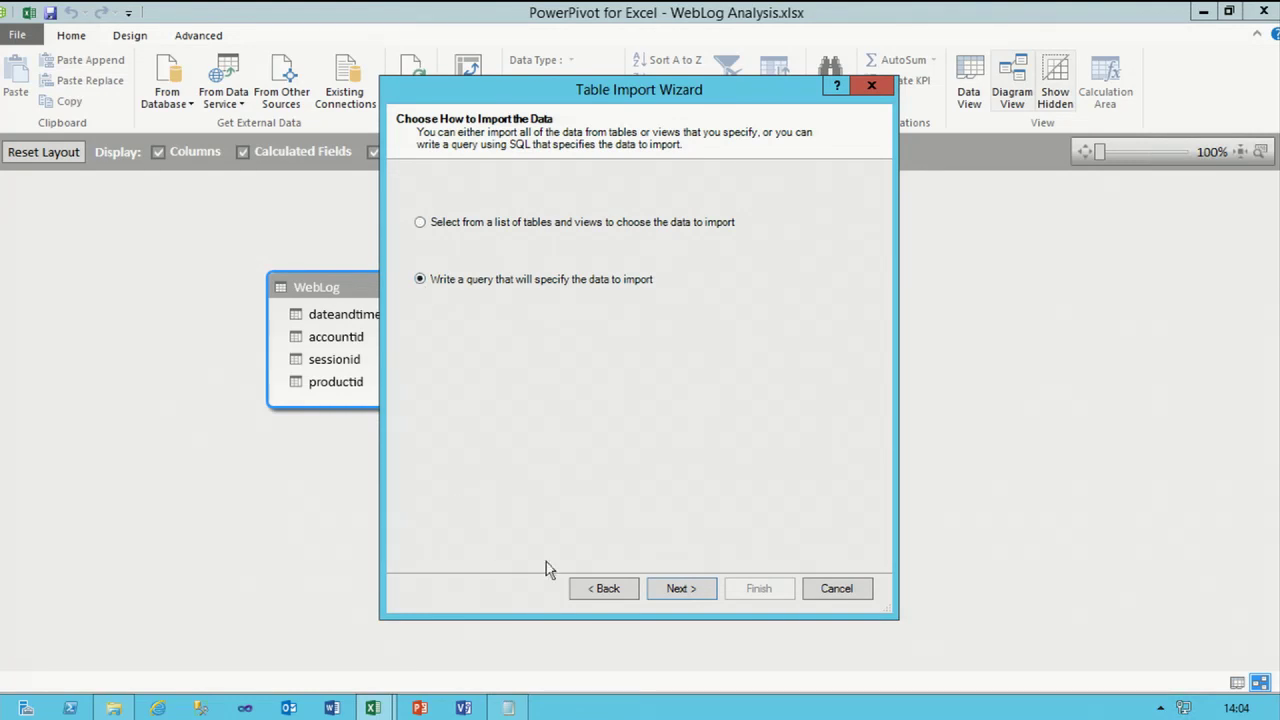
{"action": "left_click", "coordinate": [681, 589]}
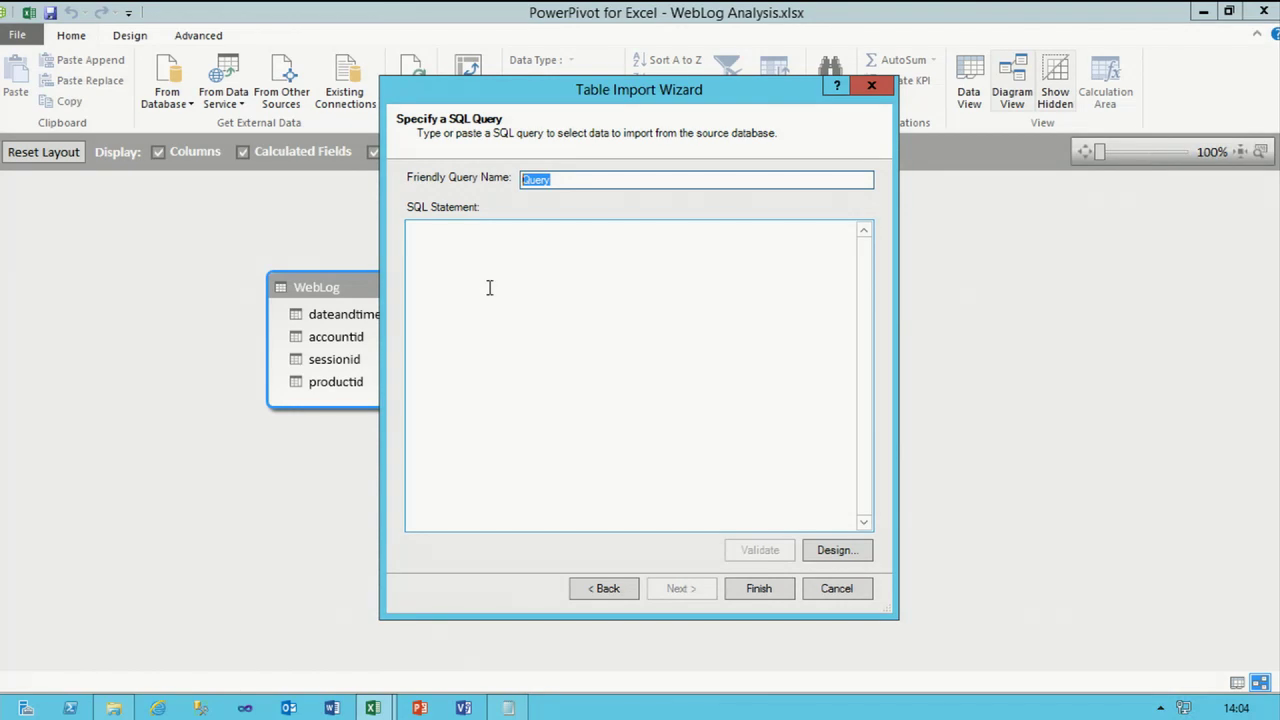
{"action": "type", "text": "Customer"}
- In the query designer, add CustomerAlternateKey, FirstName, LastName and Gender from the dbo table DimCustomer
{"action": "left_click", "coordinate": [838, 548]}
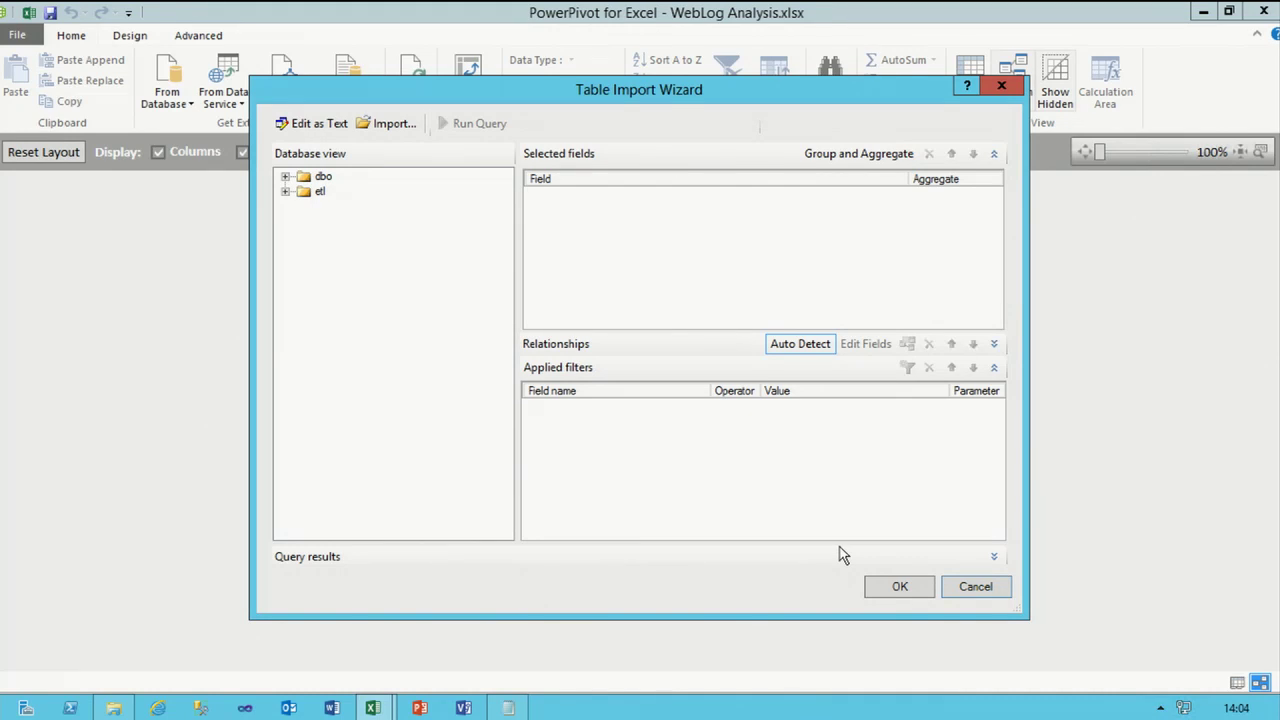
{"action": "left_click", "coordinate": [285, 177]}
{"action": "left_click", "coordinate": [299, 192]}
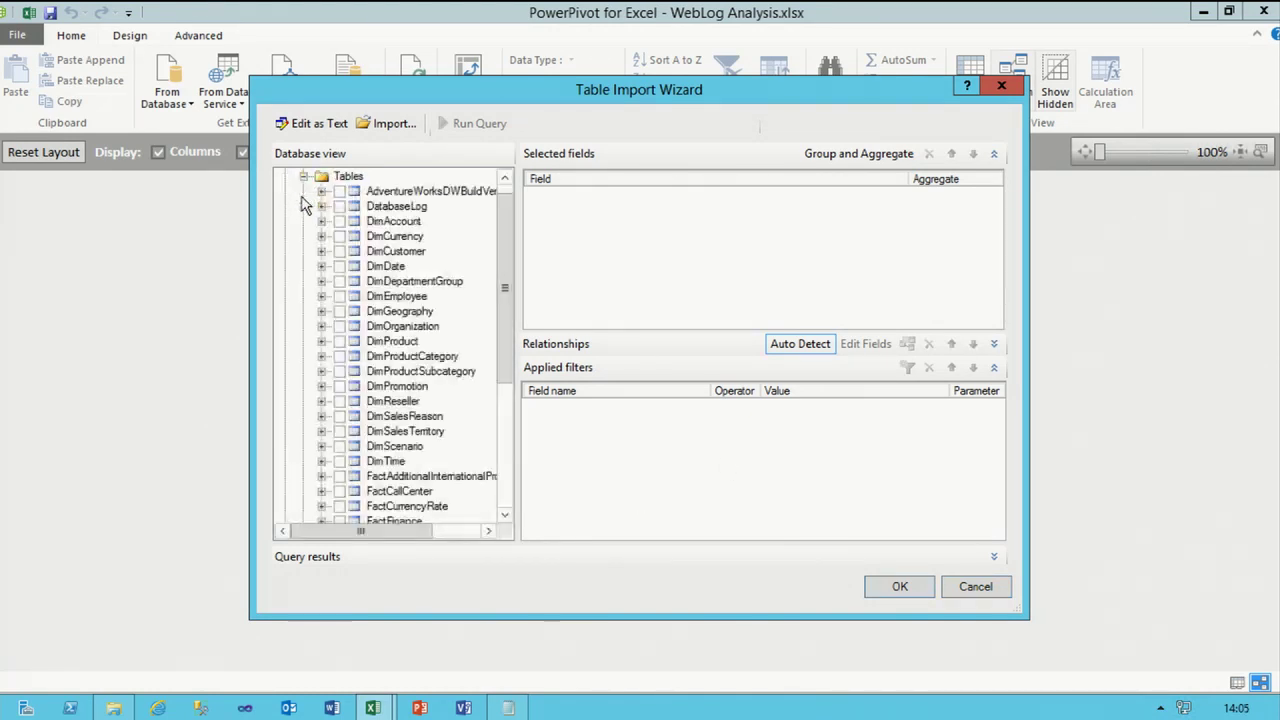
{"action": "left_click", "coordinate": [321, 251]}
{"action": "left_click", "coordinate": [357, 221]}
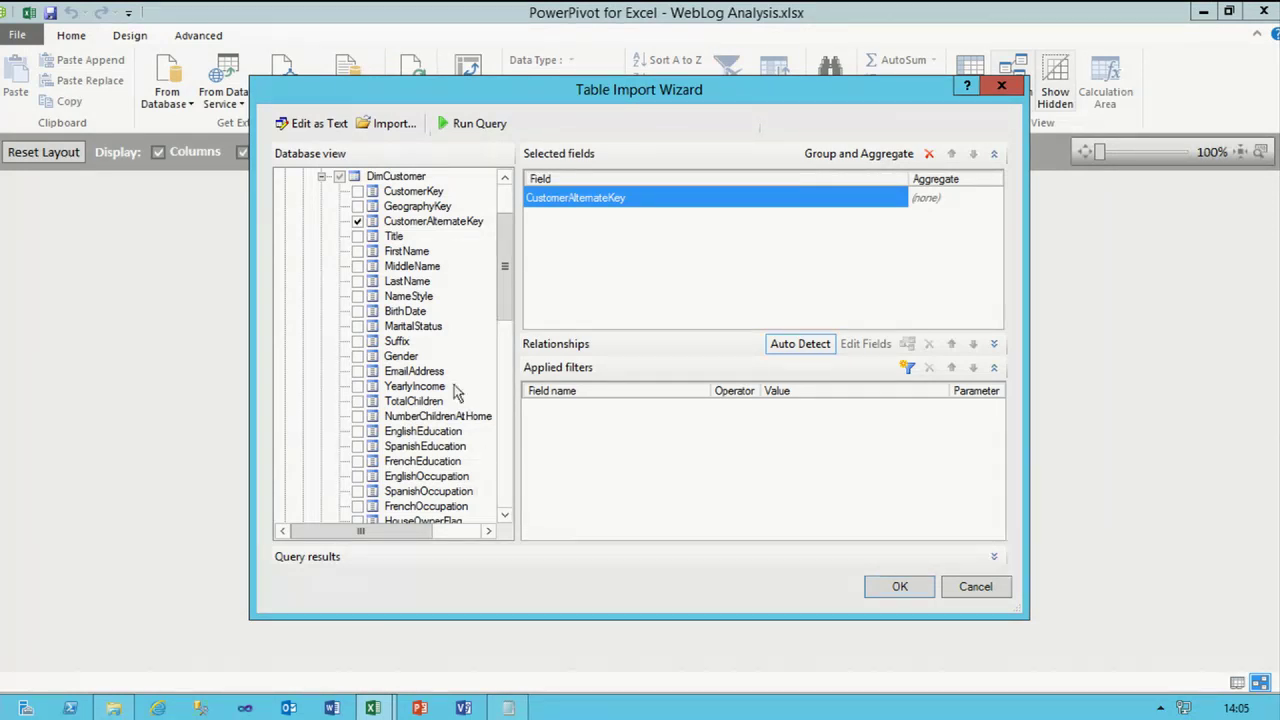
{"action": "left_click", "coordinate": [357, 251]}
{"action": "left_click", "coordinate": [357, 281]}
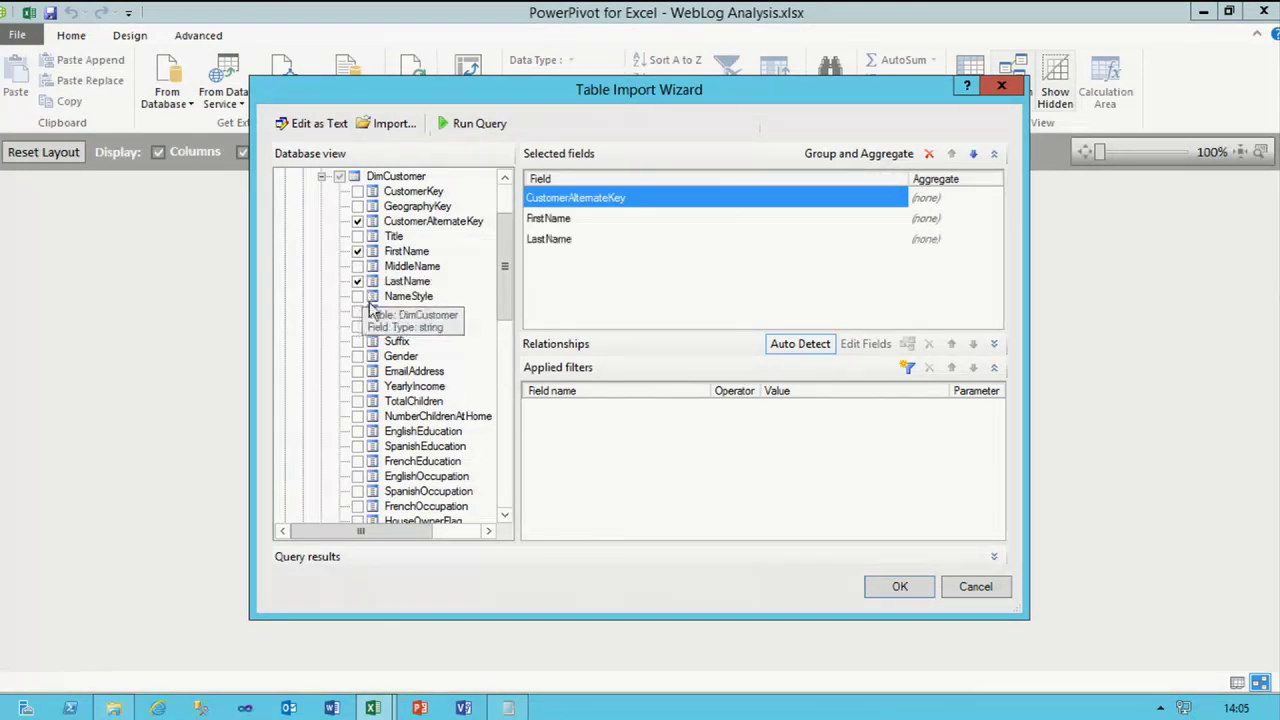
{"action": "left_click", "coordinate": [357, 356]}
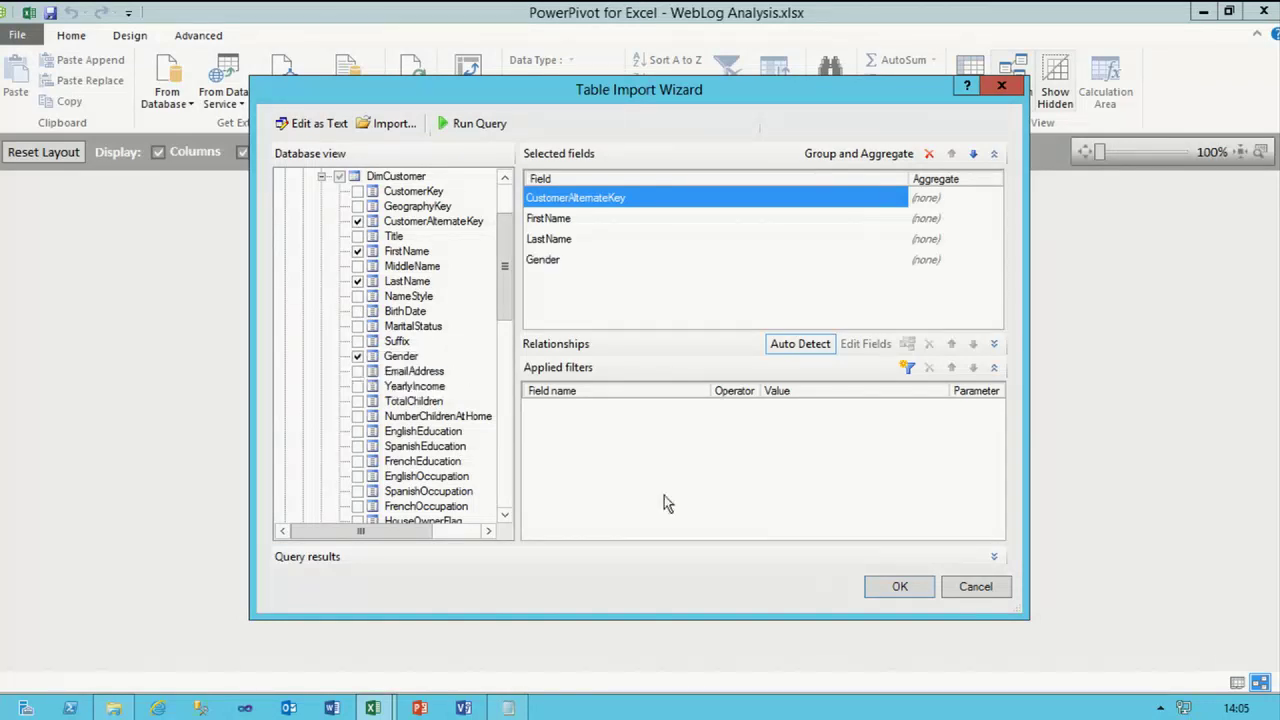
{"action": "left_click", "coordinate": [418, 206]}
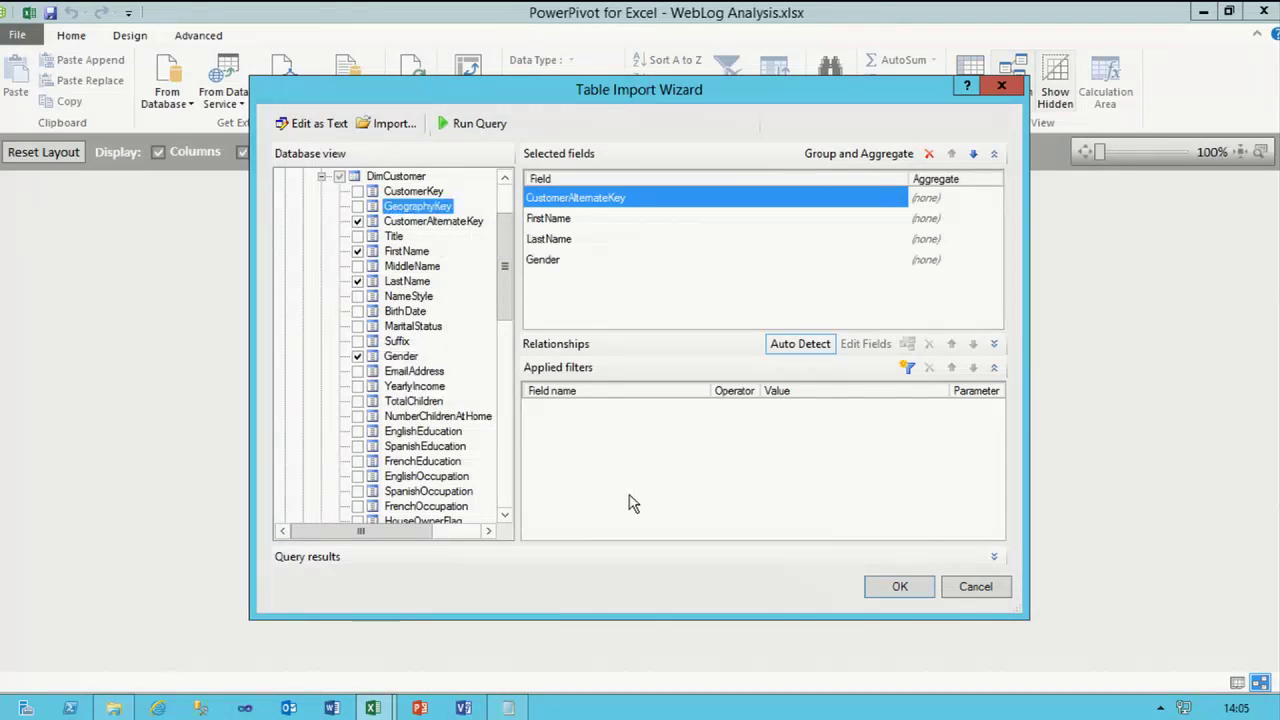
- Add City, StateProvinceName and EnglishCountryRegionName from DimGeography, run the query to preview its rows, and accept the design
{"action": "left_click", "coordinate": [322, 179]}
{"action": "left_click", "coordinate": [322, 236]}
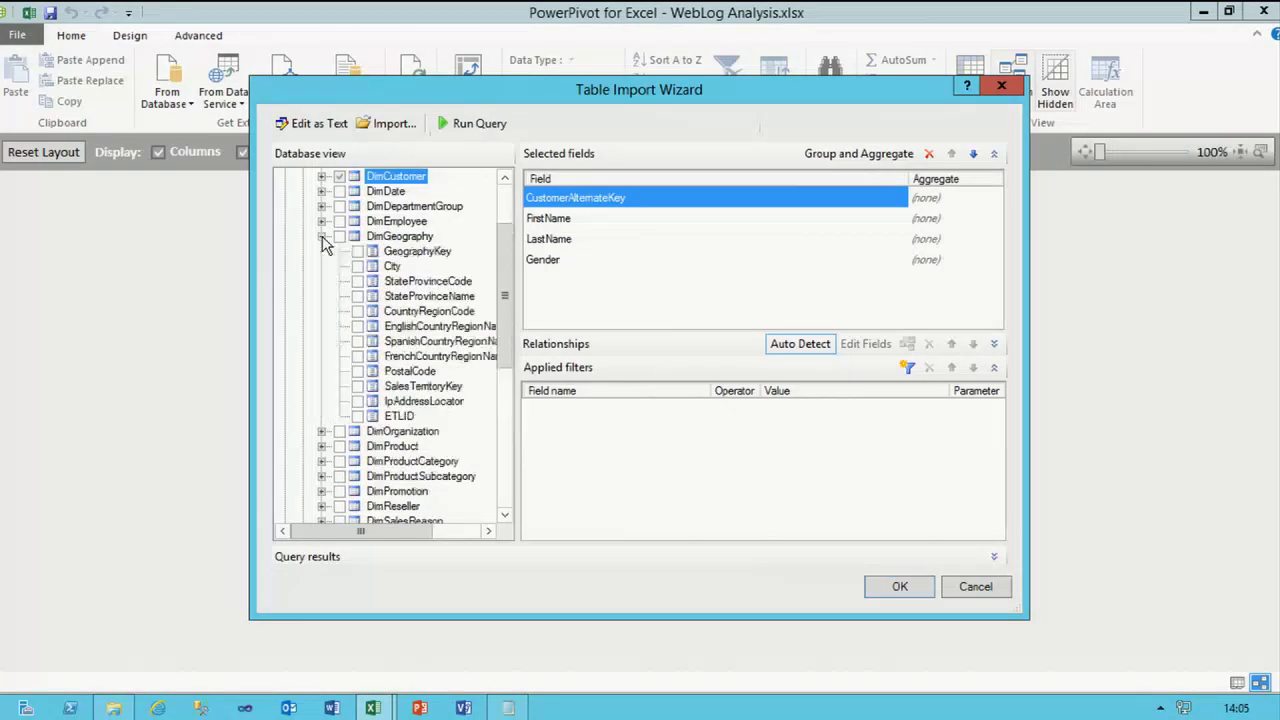
{"action": "left_click", "coordinate": [357, 266]}
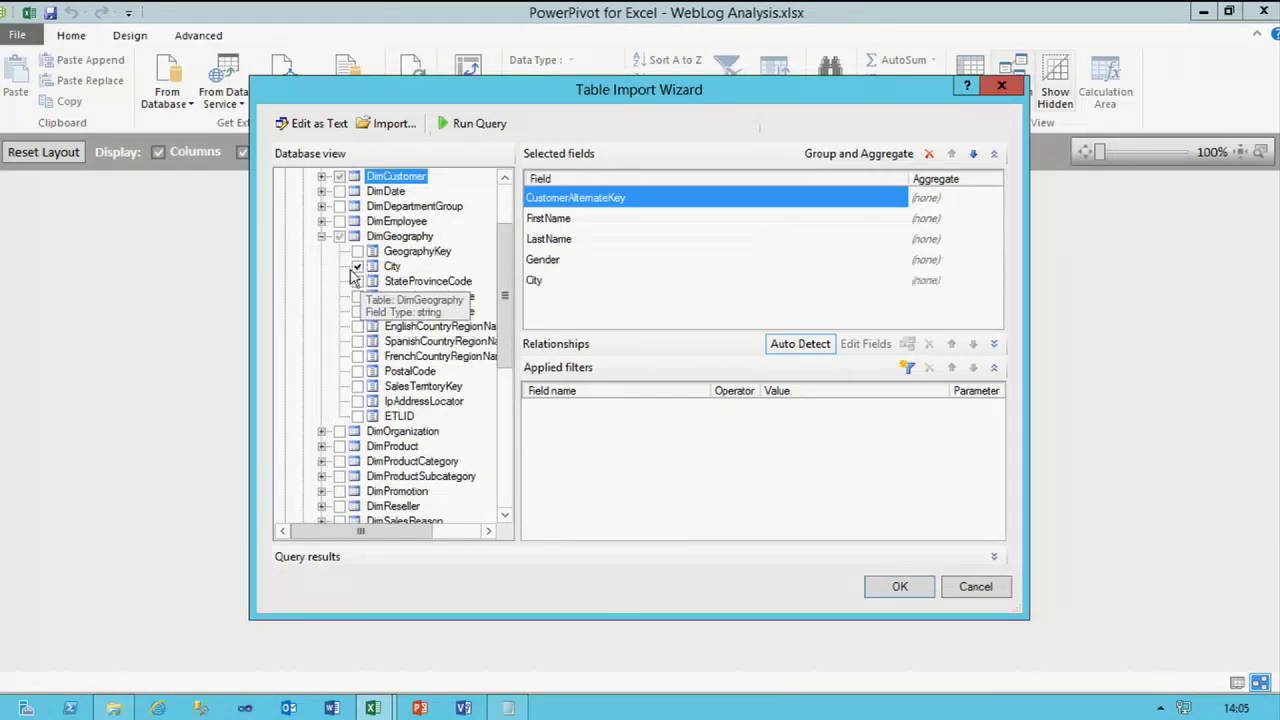
{"action": "left_click", "coordinate": [357, 296]}
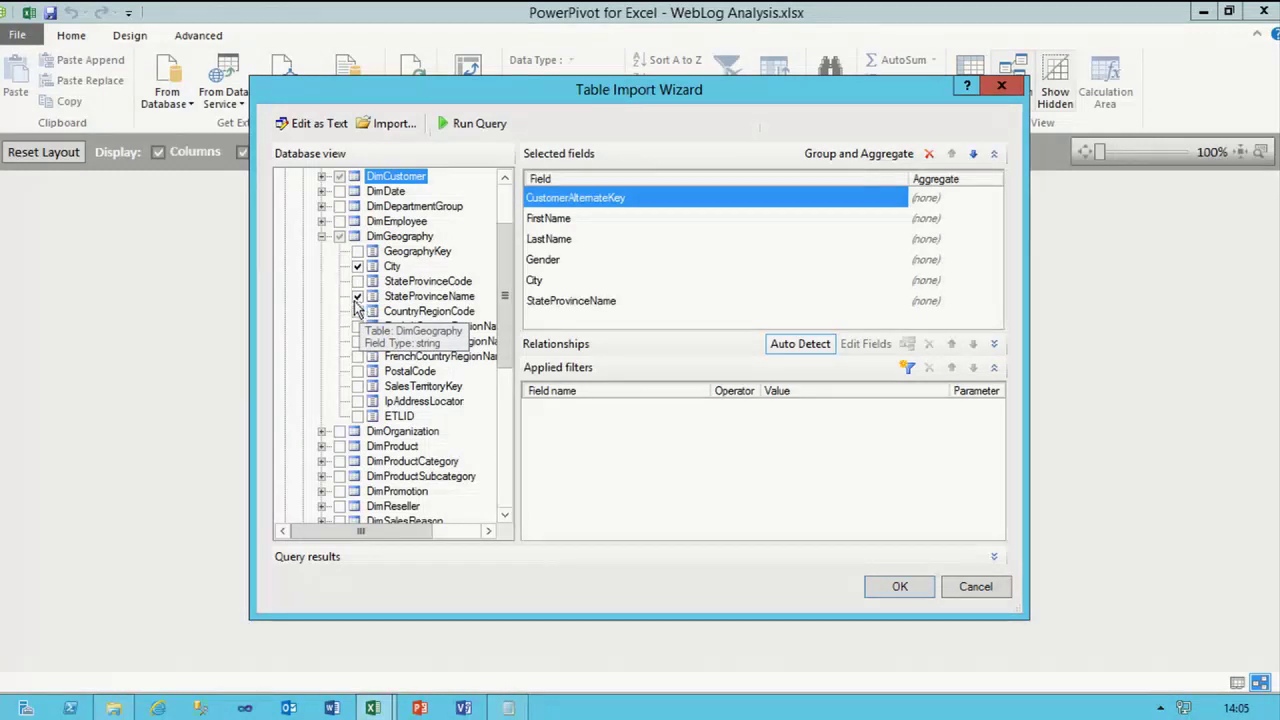
{"action": "left_click", "coordinate": [357, 326]}
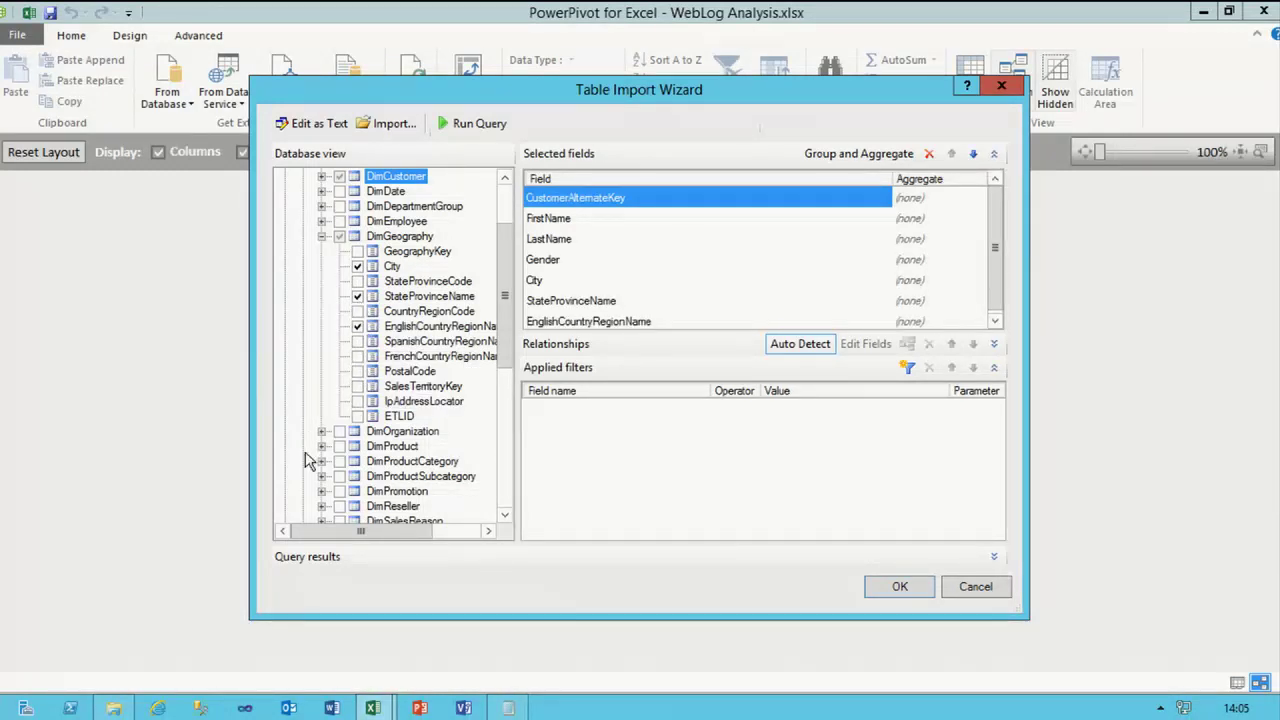
{"action": "left_click", "coordinate": [489, 127]}
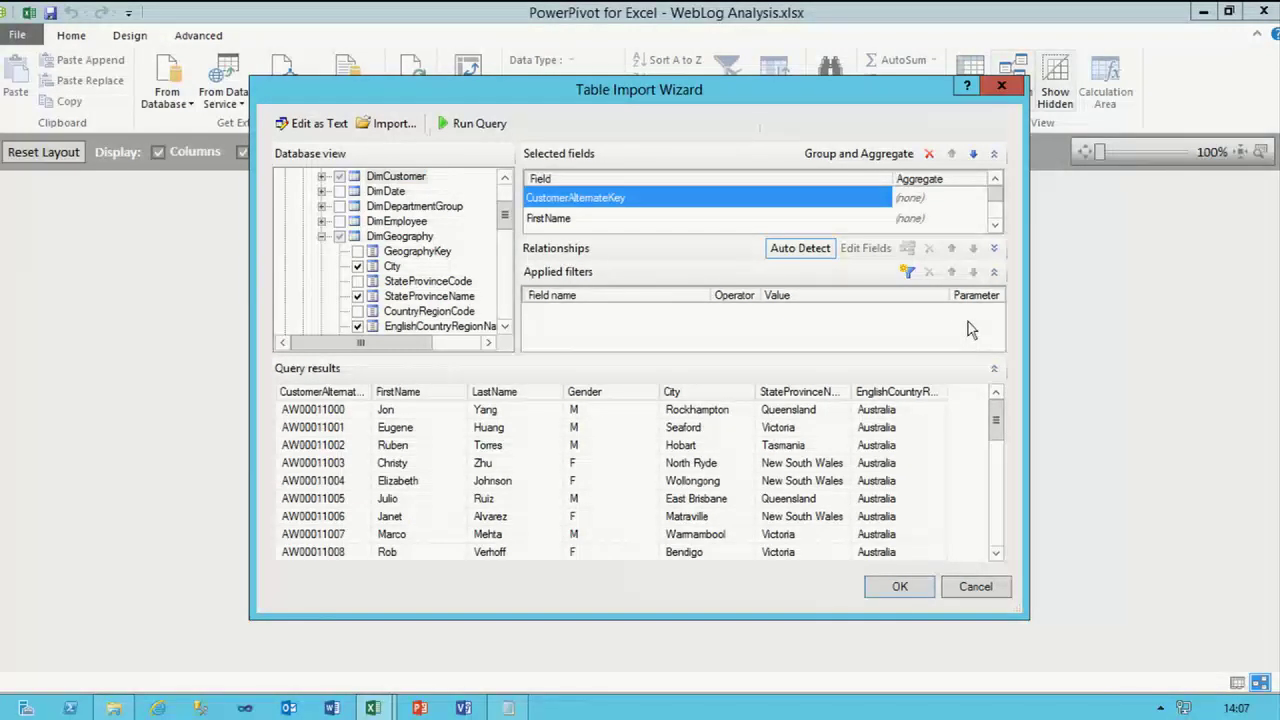
{"action": "left_click", "coordinate": [910, 588]}
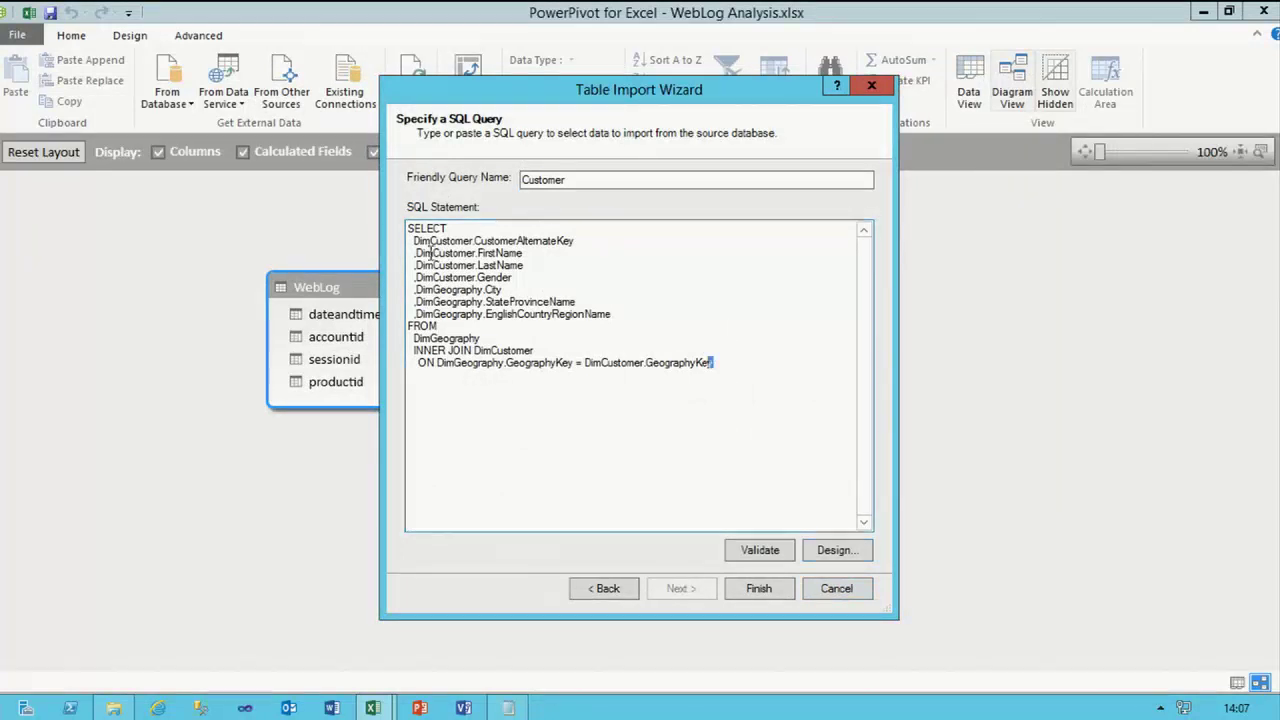
- In the SQL statement, alias CustomerAlternateKey as CustomerID and concatenate FirstName, a space and LastName into one column aliased Customer
{"action": "key", "text": "ctrl+a"}
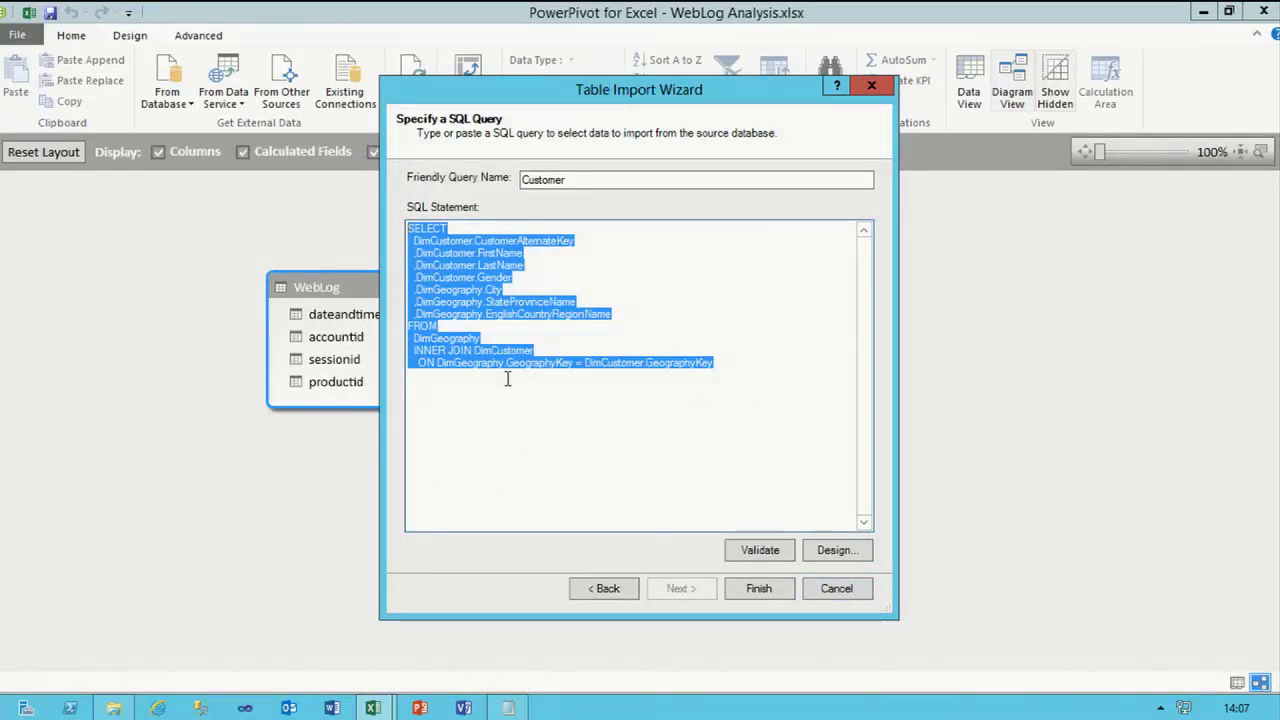
{"action": "left_click", "coordinate": [607, 229]}
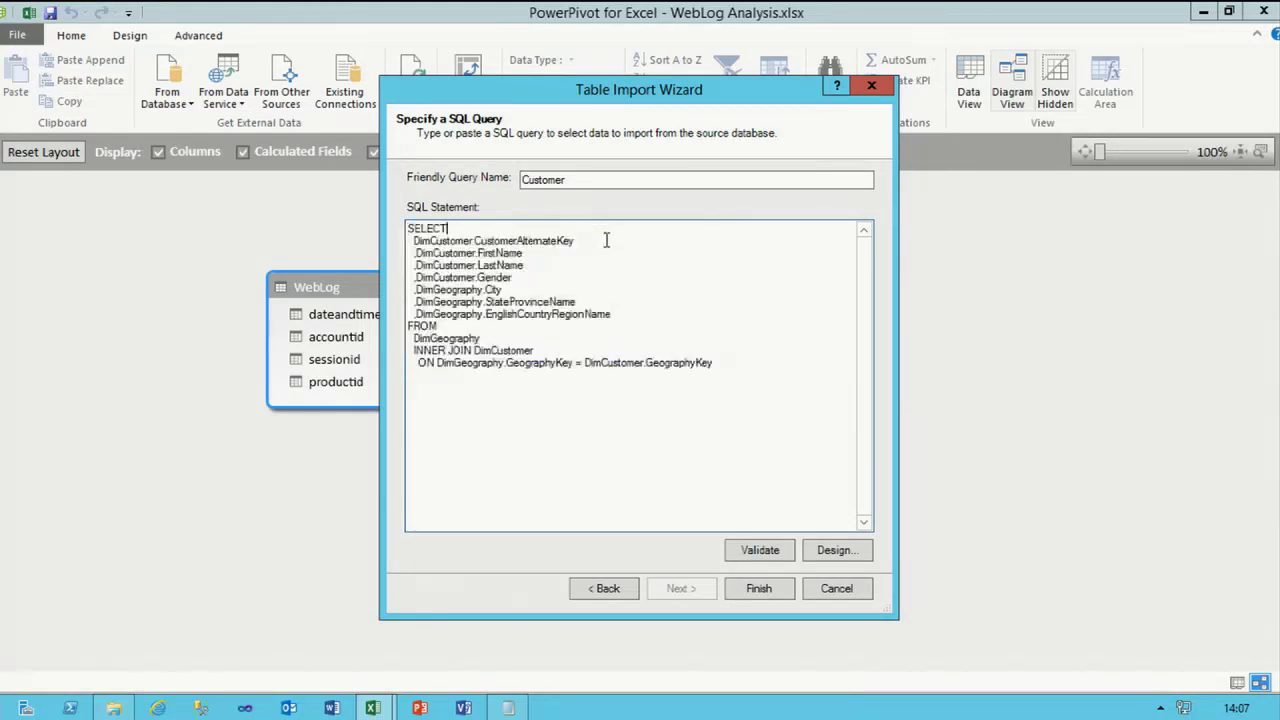
{"action": "left_click", "coordinate": [596, 242]}
{"action": "type", "text": "AS CustomerID"}
{"action": "left_click", "coordinate": [531, 254]}
{"action": "type", "text": "+ ' ' +"}
{"action": "key", "text": "Delete"}
{"action": "key", "text": "Delete"}
{"action": "key", "text": "Delete"}
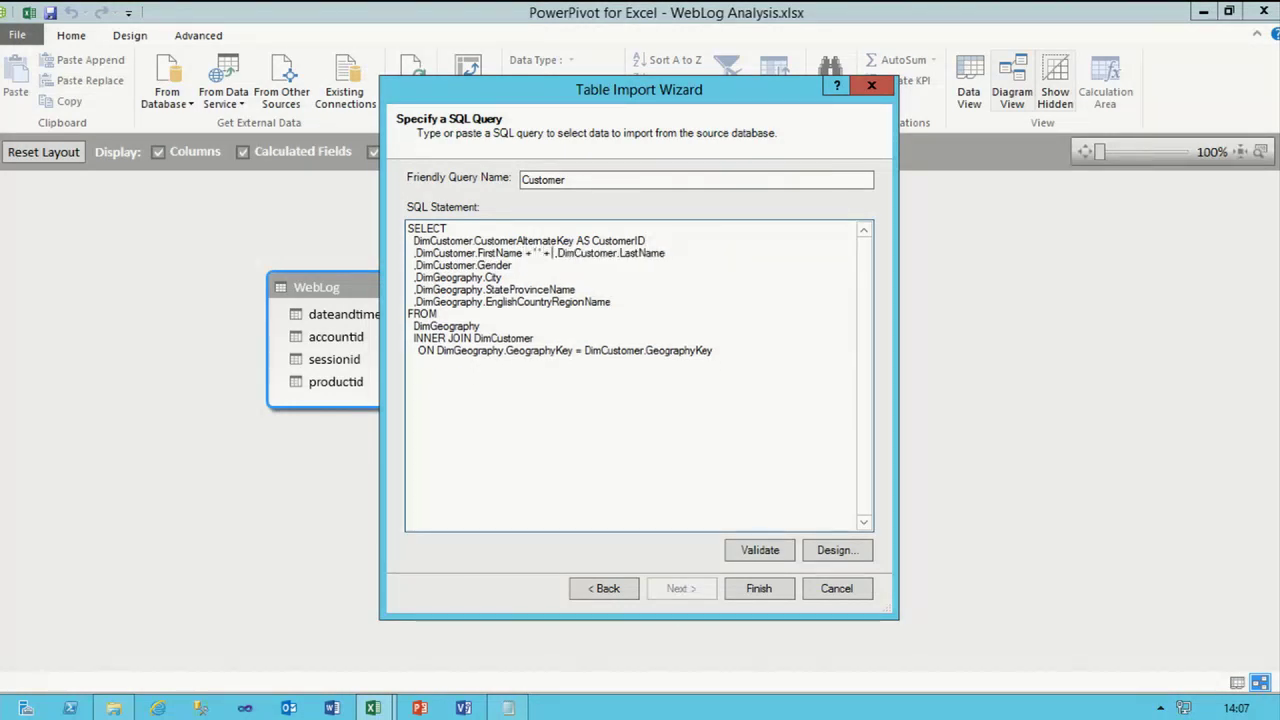
{"action": "key", "text": "End"}
{"action": "type", "text": "AS Customer"}
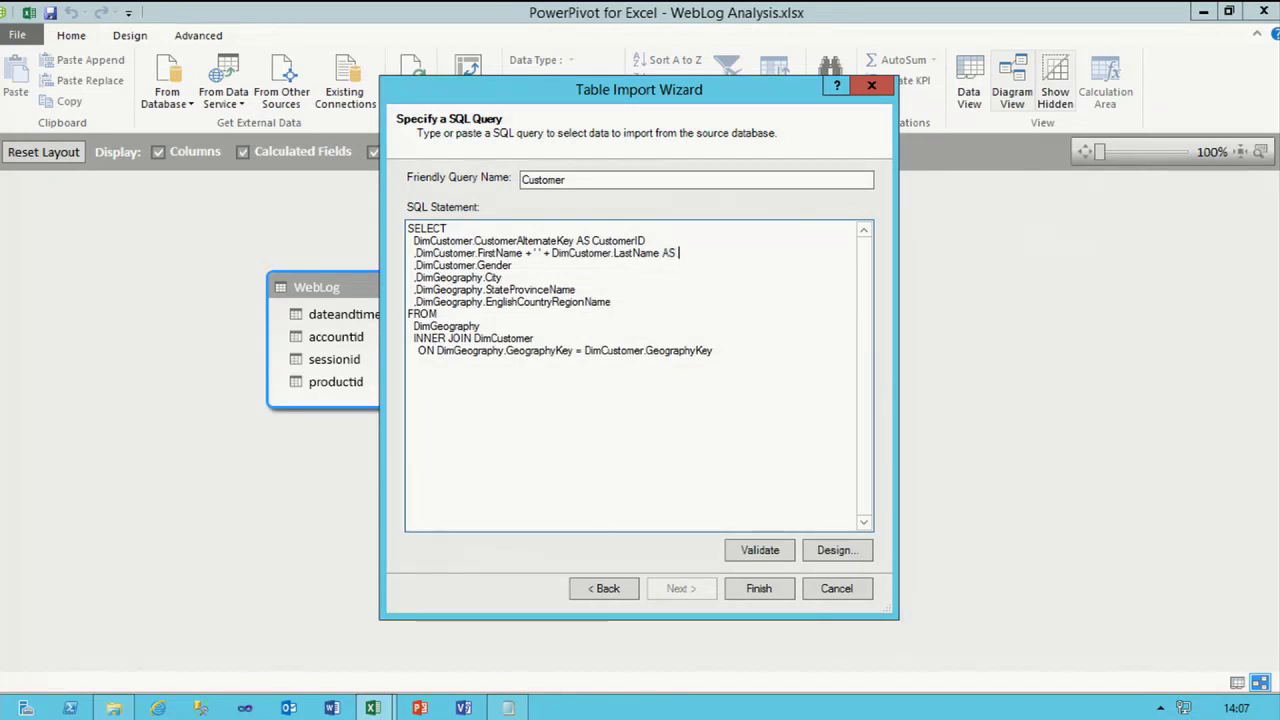
- Alias StateProvinceName as State and EnglishCountryRegionName as Country, and complete the Customer import
{"action": "left_click", "coordinate": [576, 289]}
{"action": "type", "text": "AS "}
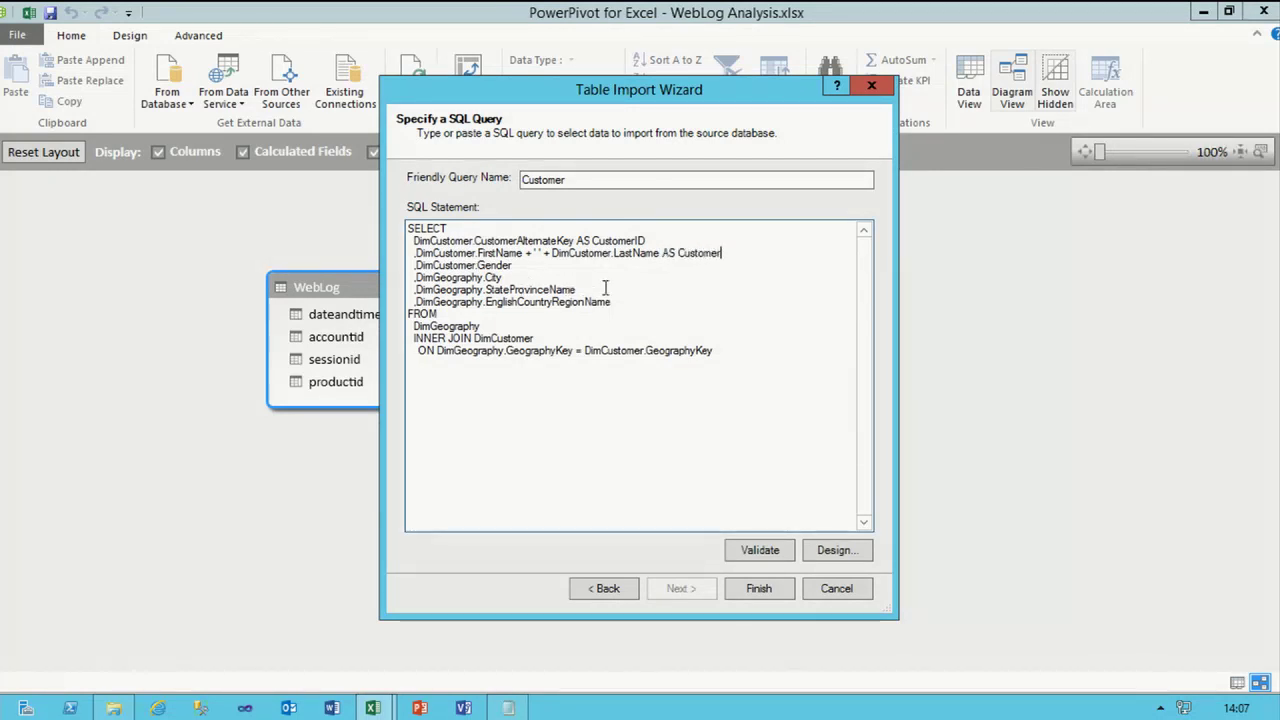
{"action": "type", "text": "State"}
{"action": "left_click", "coordinate": [611, 301]}
{"action": "type", "text": "AS Cou"}
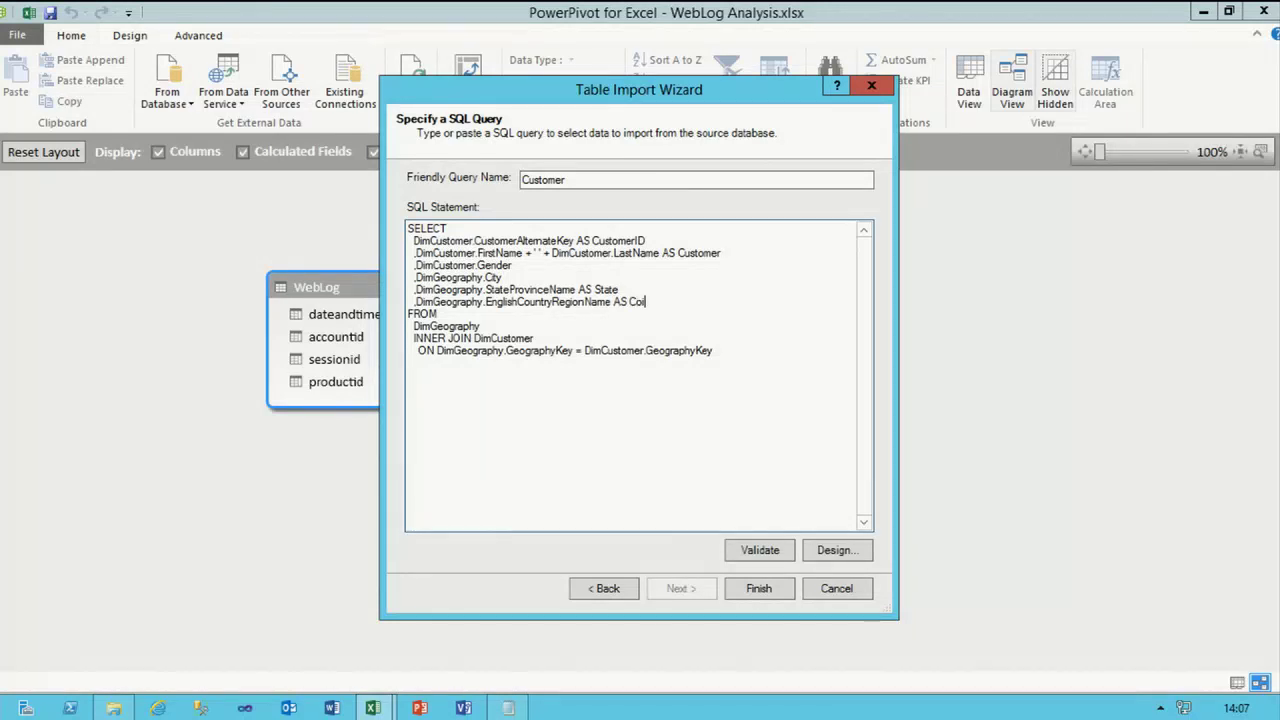
{"action": "type", "text": "ntry"}
{"action": "left_click", "coordinate": [760, 589]}
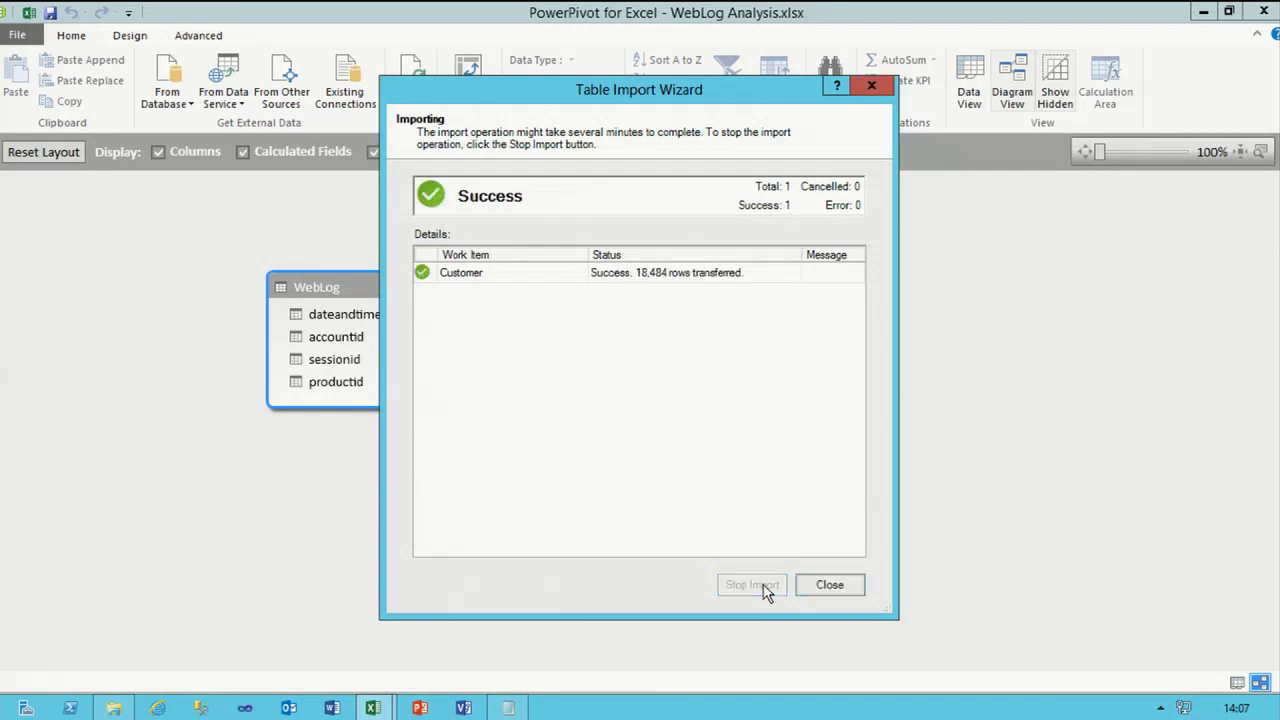
{"action": "left_click", "coordinate": [830, 588]}
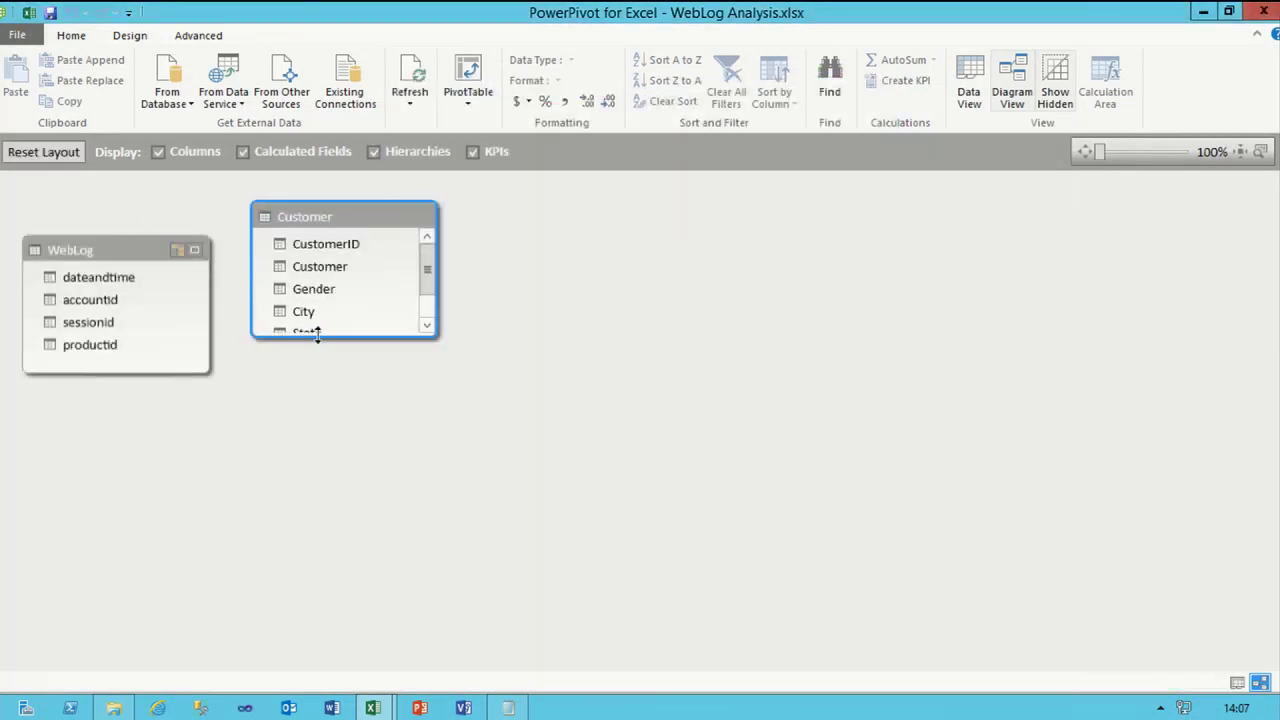
- Lengthen the Customer table in the diagram to fit all its fields, and place the WebLog table to its lower right
{"action": "left_click_drag", "start_coordinate": [97, 247], "coordinate": [588, 356]}
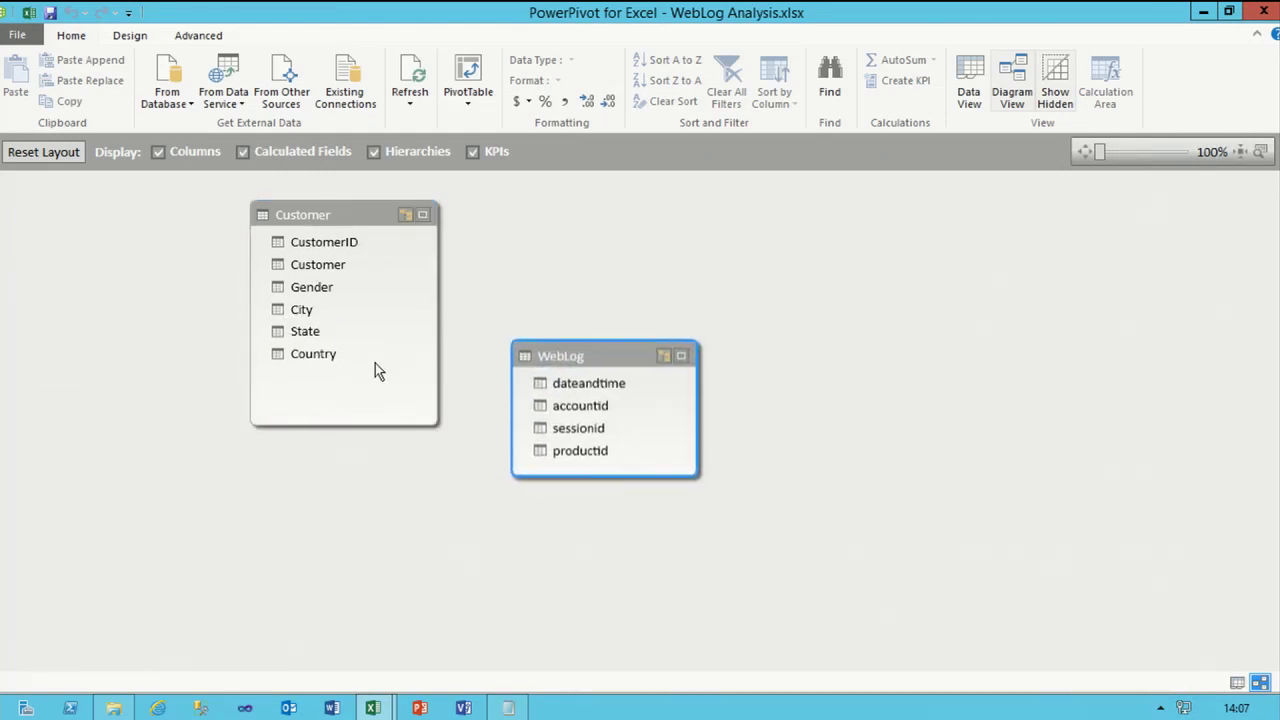
{"action": "left_click", "coordinate": [175, 108]}
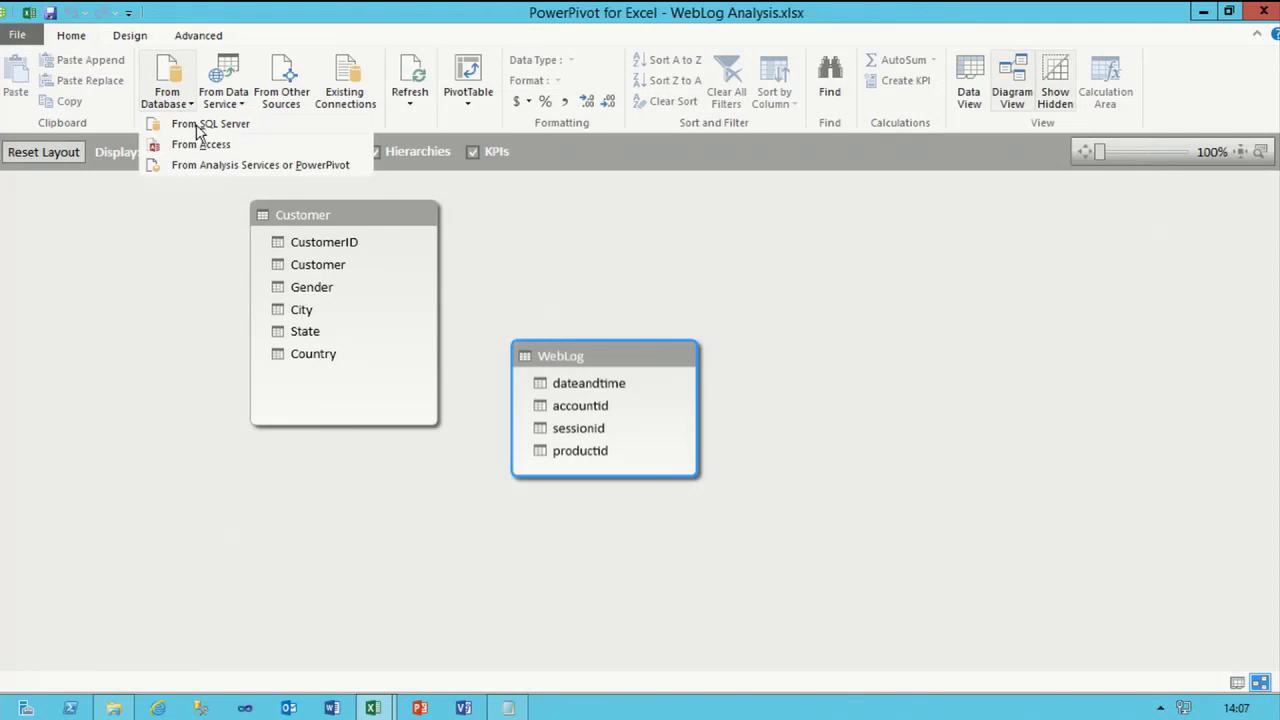
{"action": "left_click", "coordinate": [198, 127]}
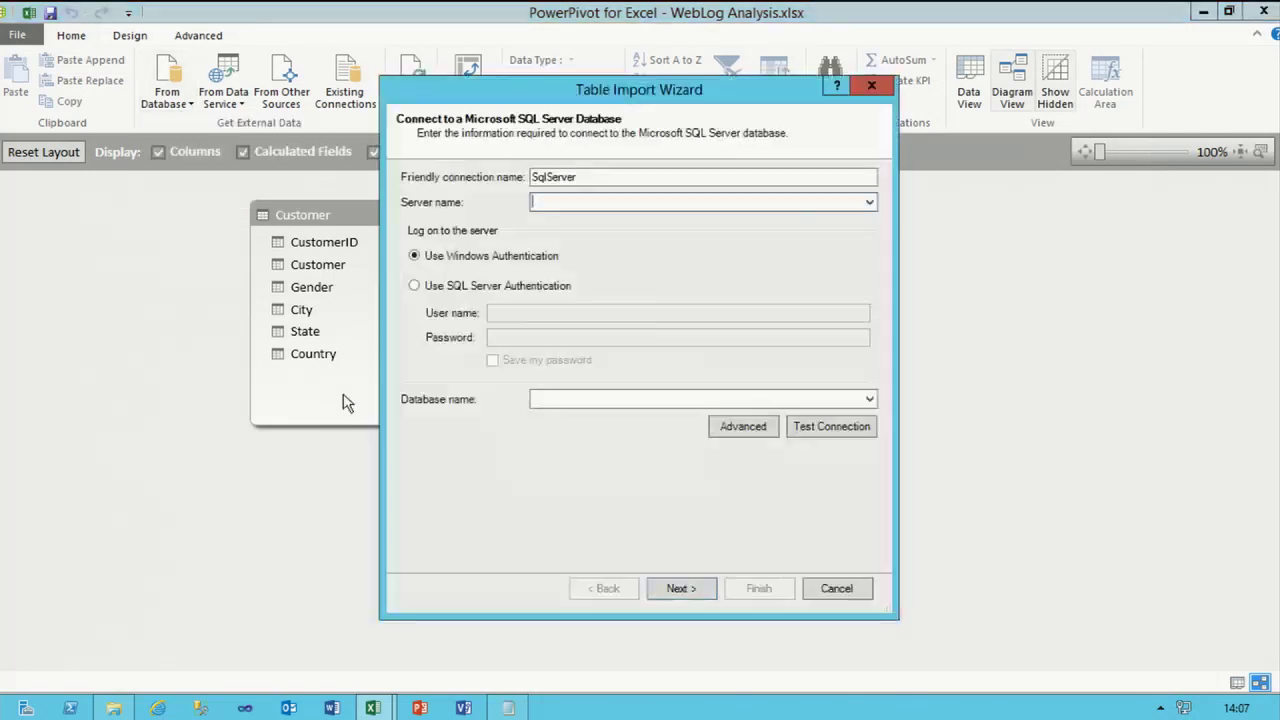
{"action": "left_click", "coordinate": [836, 588]}
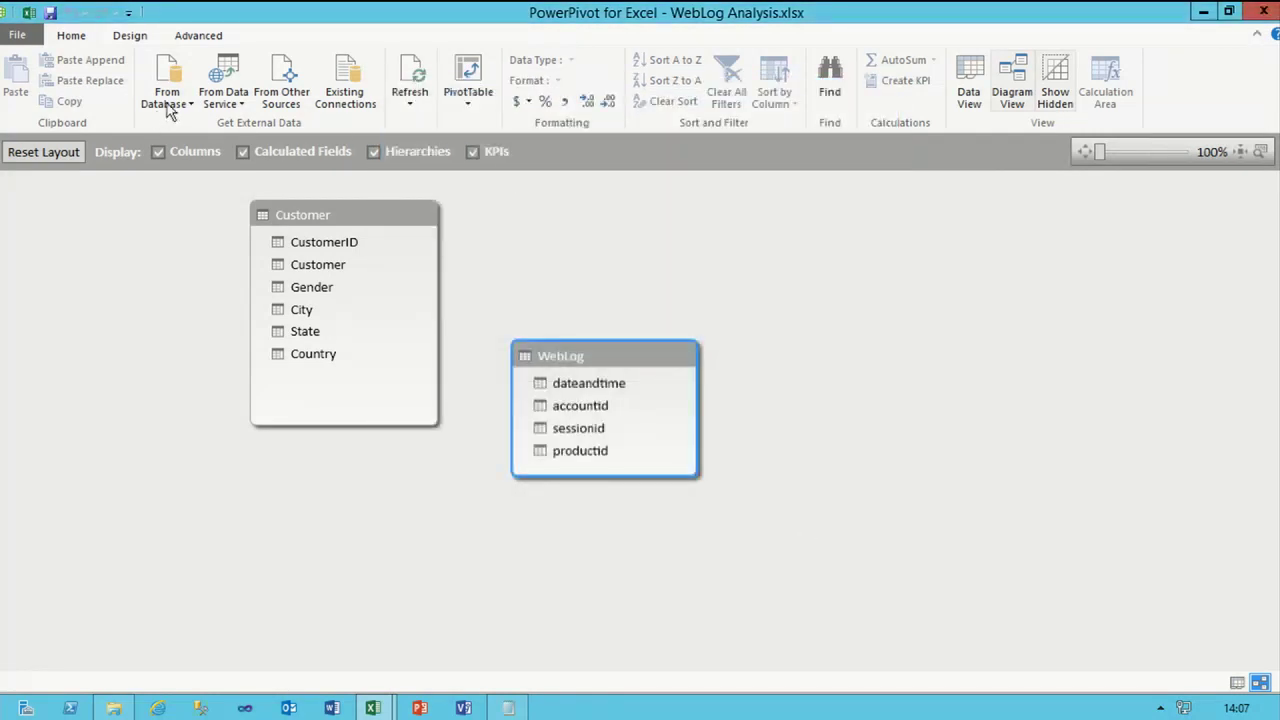
{"action": "left_click", "coordinate": [167, 100]}
- Start a query-based import from the existing AdventureWorksDW2012 data connection and name the query Product
{"action": "left_click", "coordinate": [360, 98]}
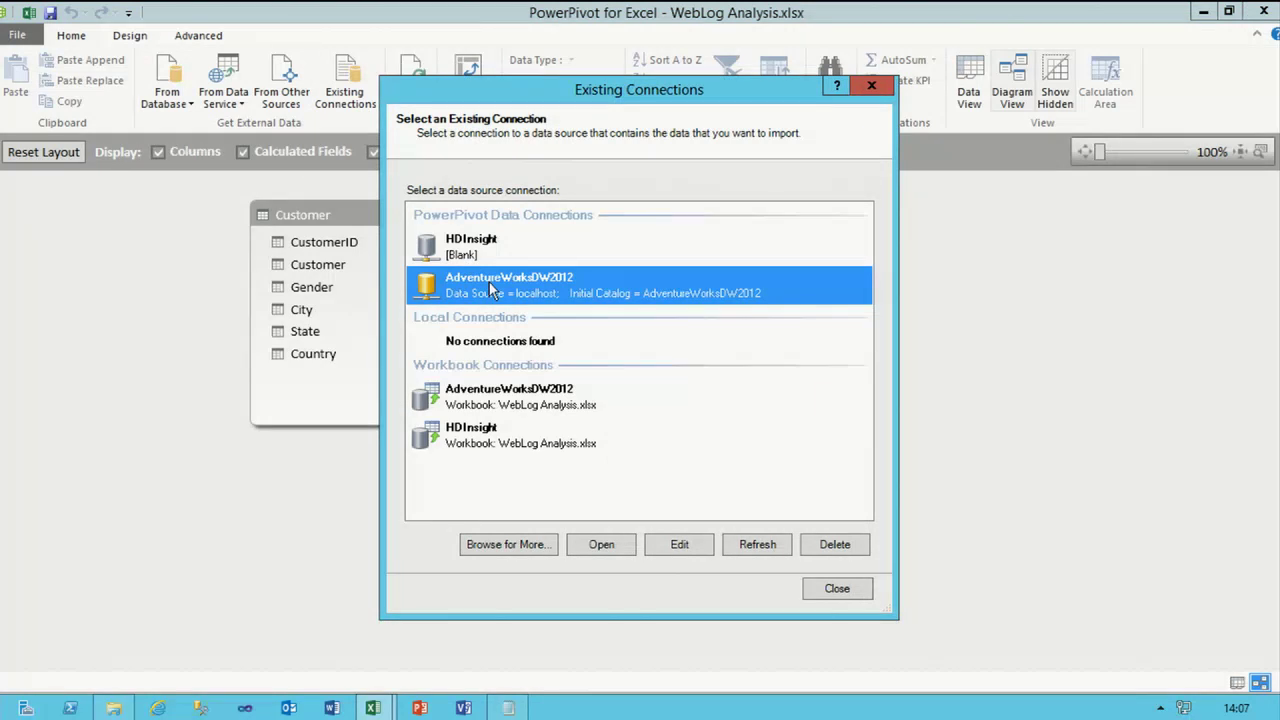
{"action": "left_click", "coordinate": [612, 546]}
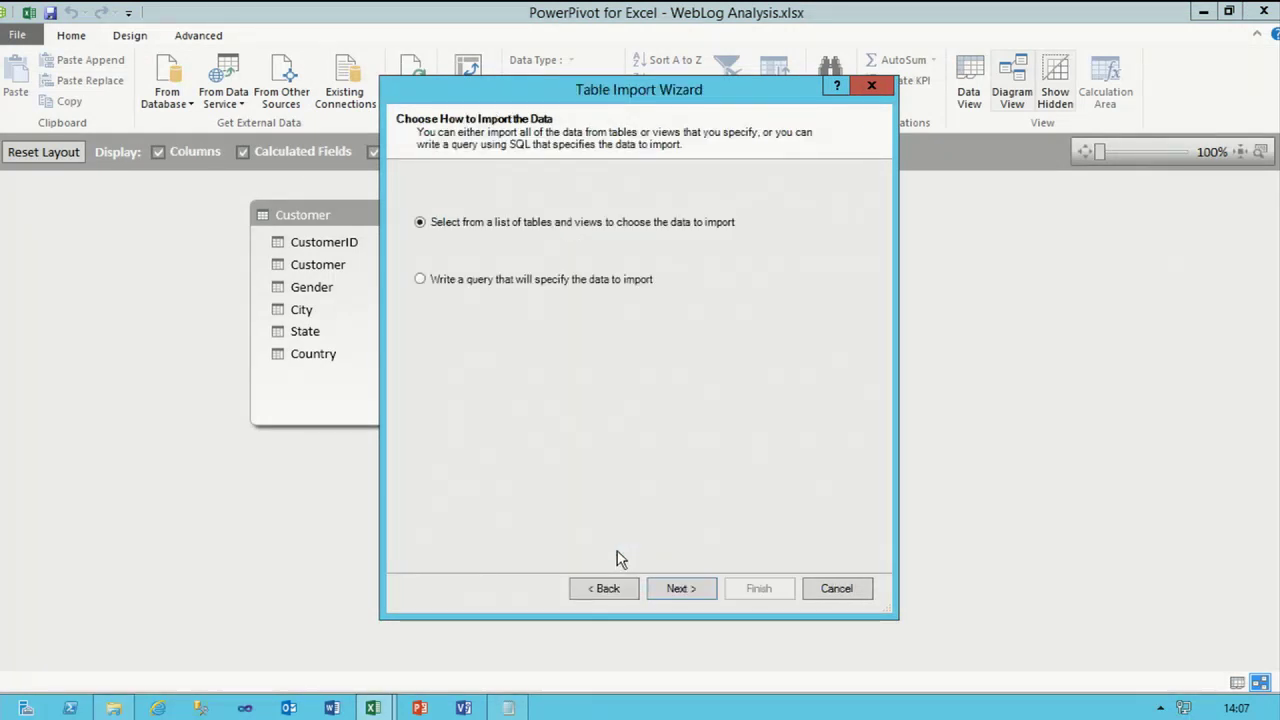
{"action": "left_click", "coordinate": [466, 281]}
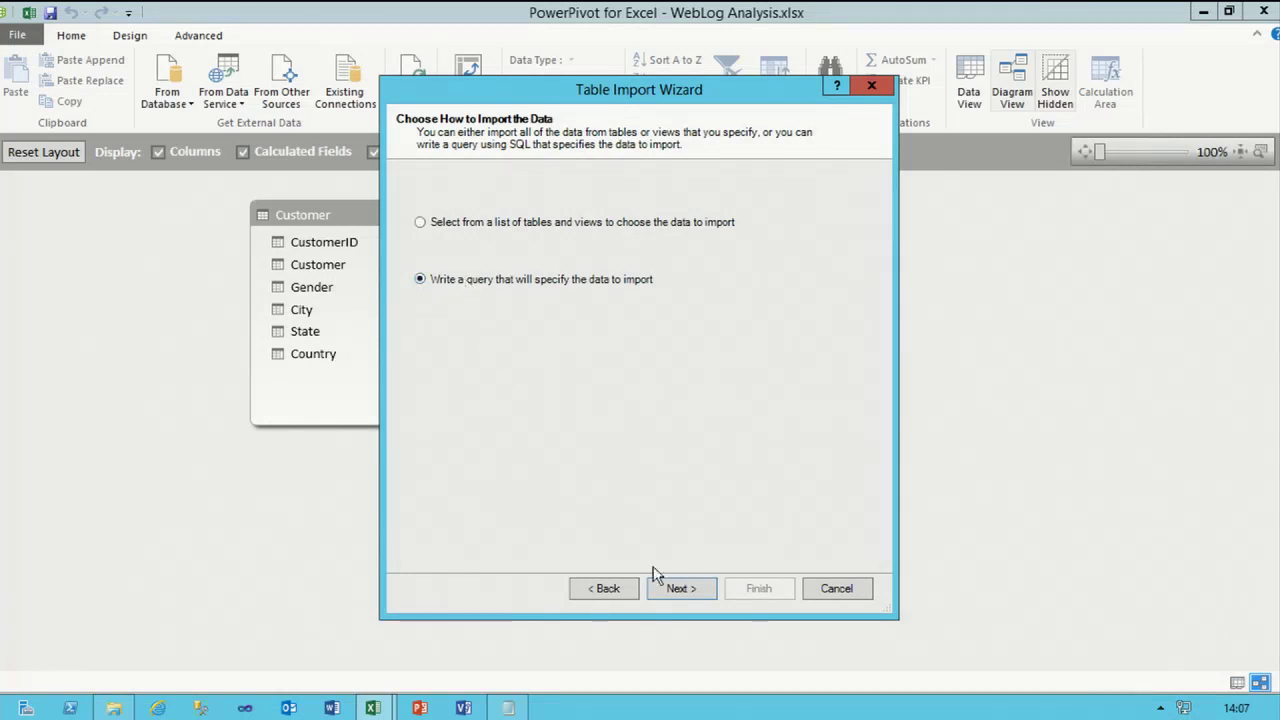
{"action": "left_click", "coordinate": [675, 588]}
{"action": "double_click", "coordinate": [556, 179]}
{"action": "type", "text": "Product"}
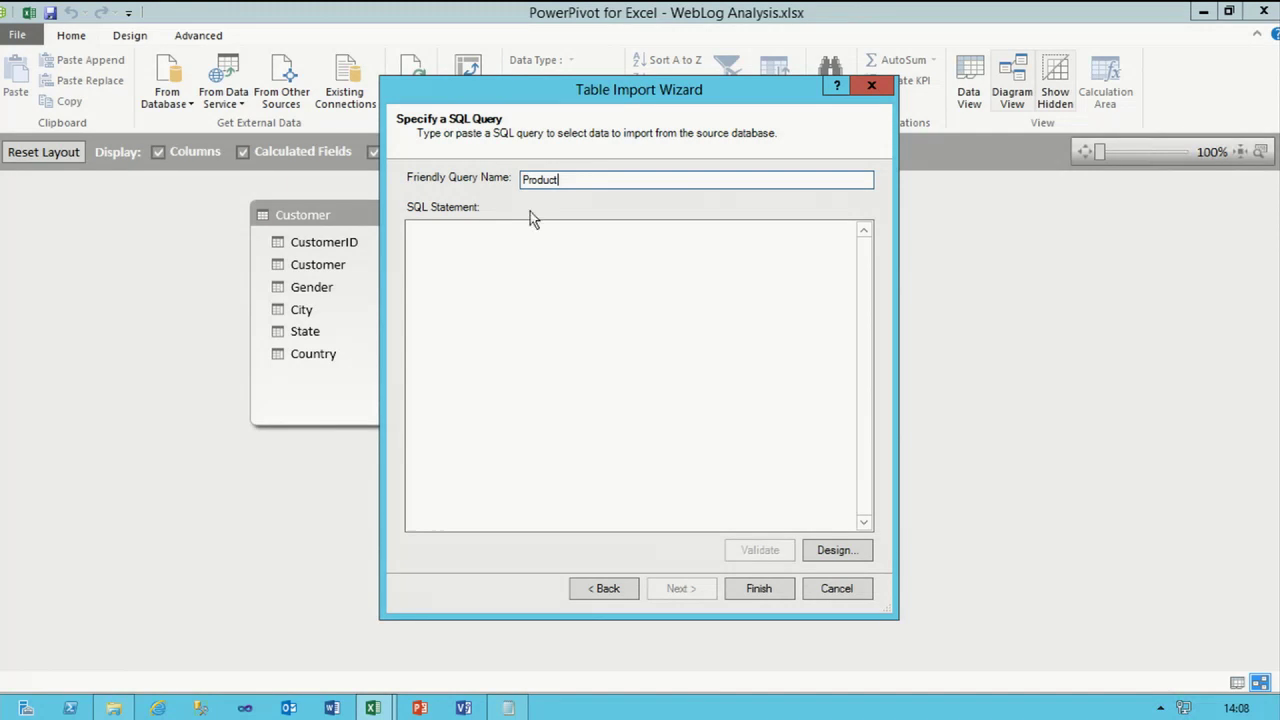
- In the query designer, add ProductAlternateKey, EnglishProductName and Color from the dbo table DimProduct
{"action": "left_click", "coordinate": [835, 551]}
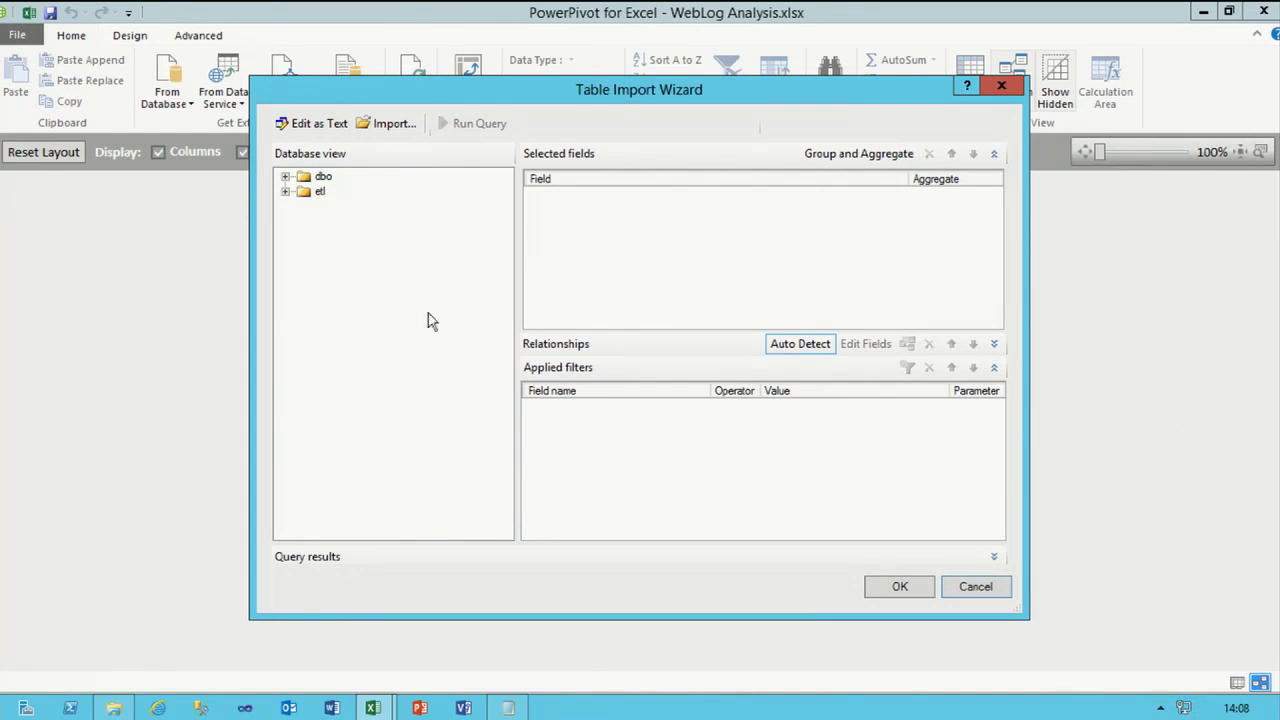
{"action": "left_click", "coordinate": [285, 177]}
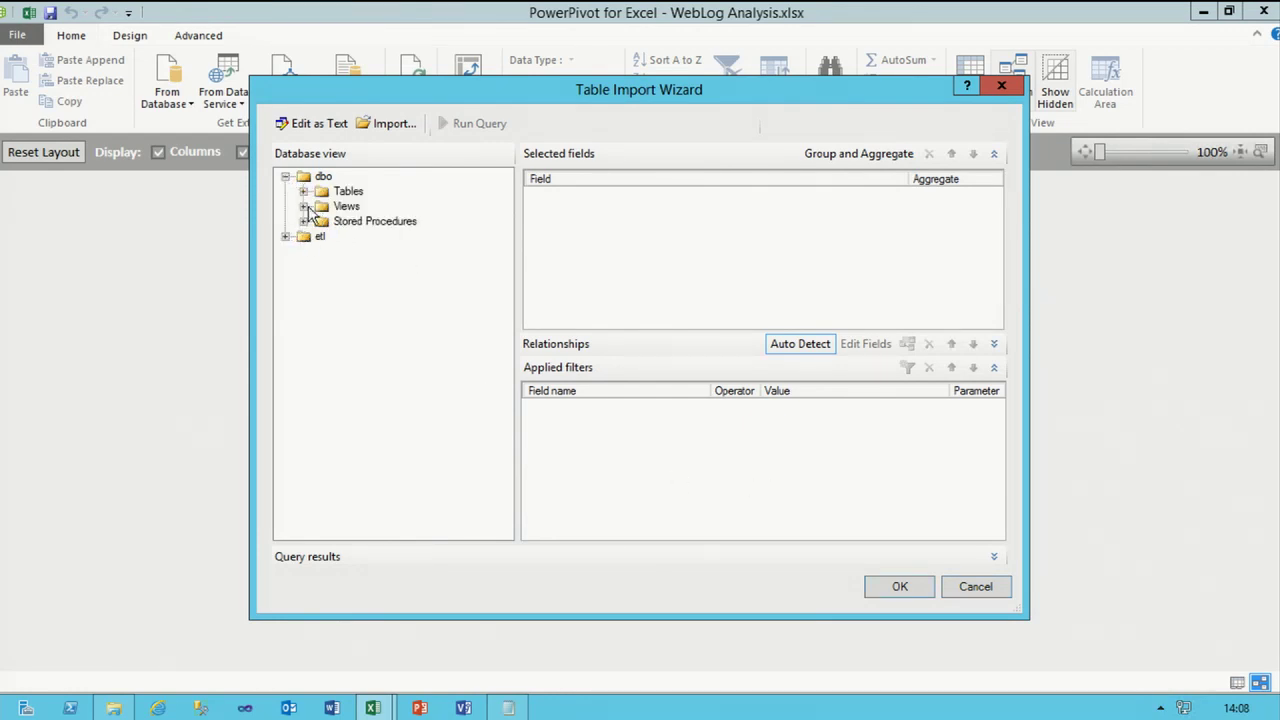
{"action": "left_click", "coordinate": [303, 191]}
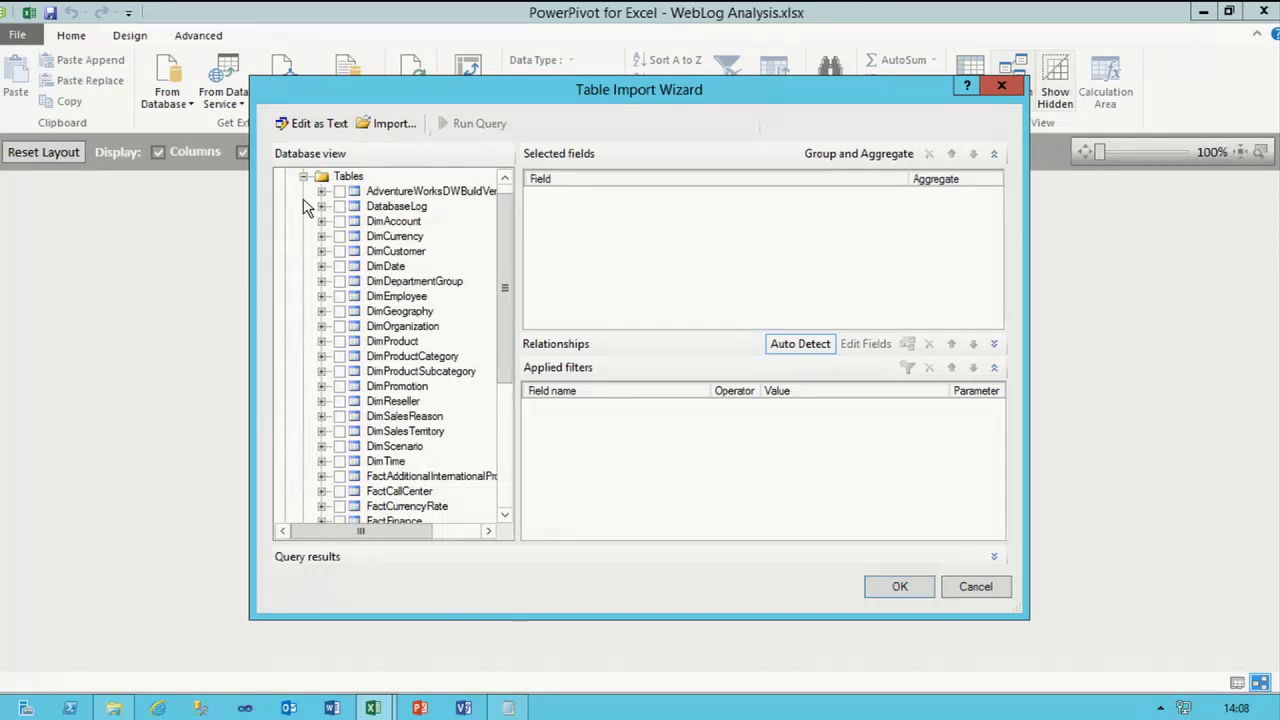
{"action": "mouse_move", "coordinate": [507, 280]}
{"action": "left_mouse_down"}
{"action": "mouse_move", "coordinate": [506, 309]}
{"action": "mouse_move", "coordinate": [510, 261]}
{"action": "left_mouse_up"}
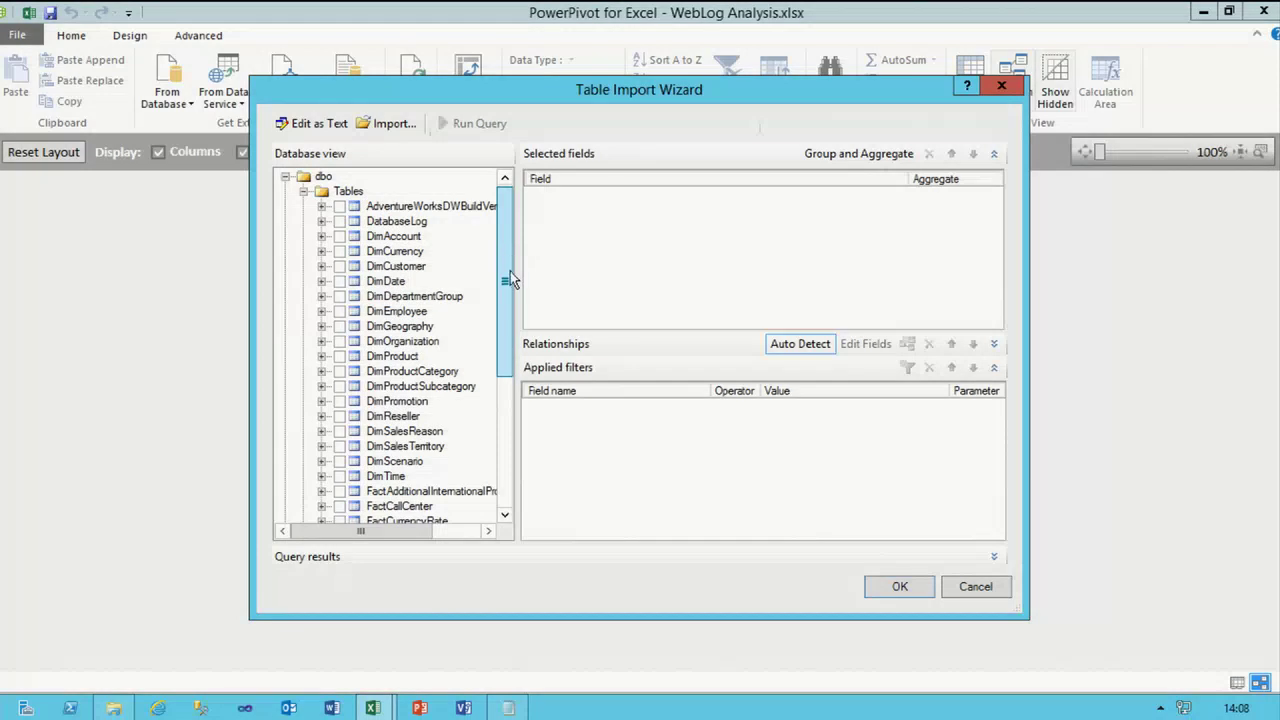
{"action": "left_click", "coordinate": [321, 356]}
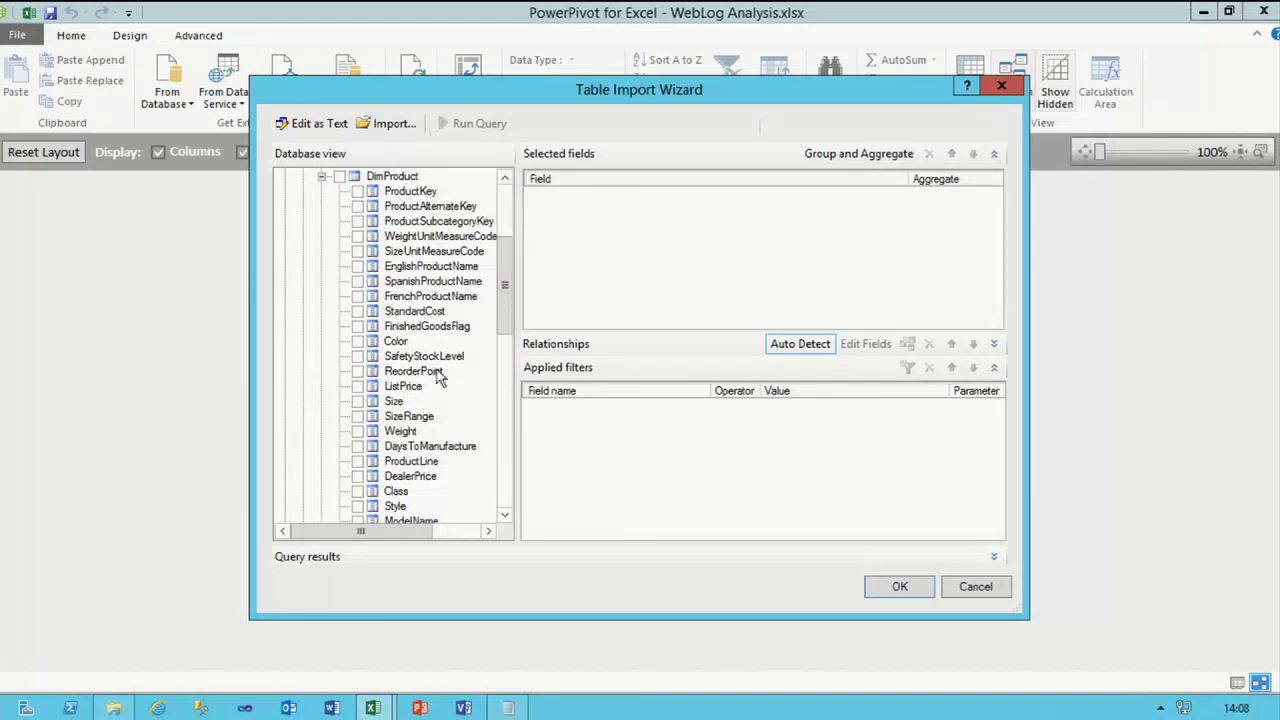
{"action": "left_click", "coordinate": [358, 206]}
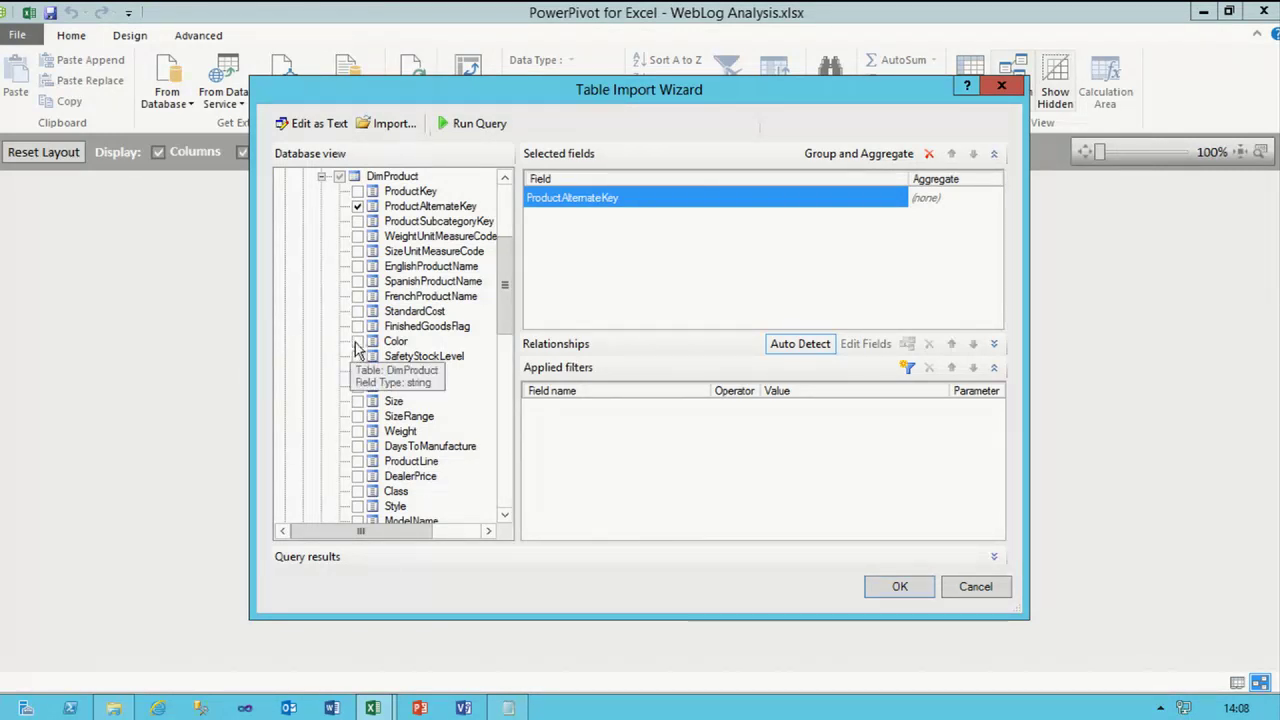
{"action": "left_click", "coordinate": [357, 266]}
{"action": "left_click", "coordinate": [357, 341]}
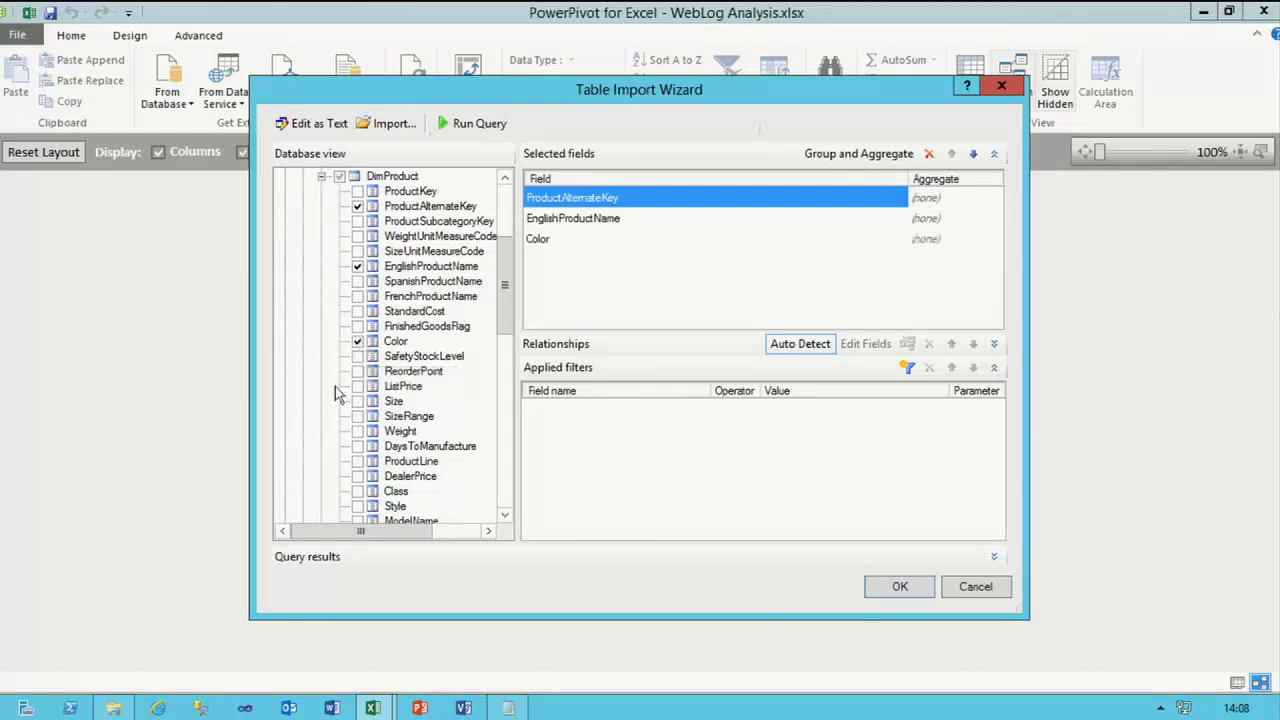
- Add EnglishProductSubcategoryName from DimProductSubcategory and EnglishProductCategoryName from DimProductCategory, and run the query to preview its rows
{"action": "left_click", "coordinate": [438, 226]}
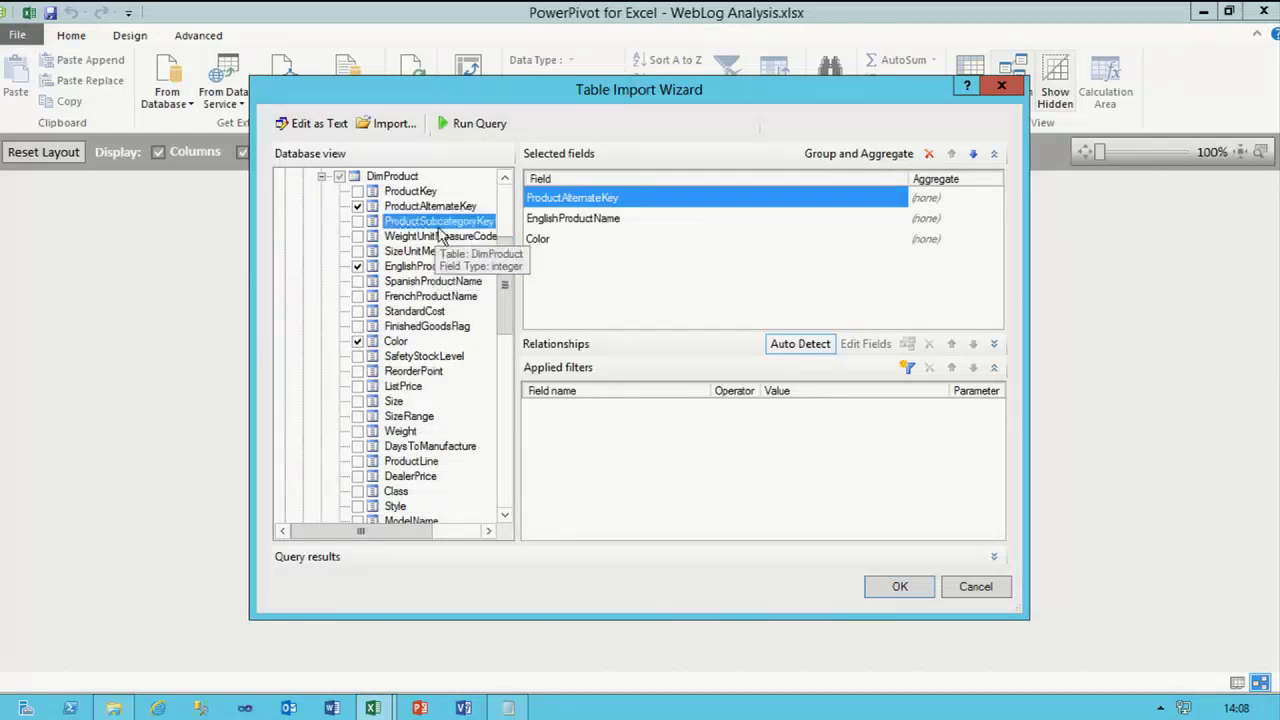
{"action": "left_click_drag", "start_coordinate": [510, 339], "coordinate": [511, 444]}
{"action": "left_click", "coordinate": [322, 371]}
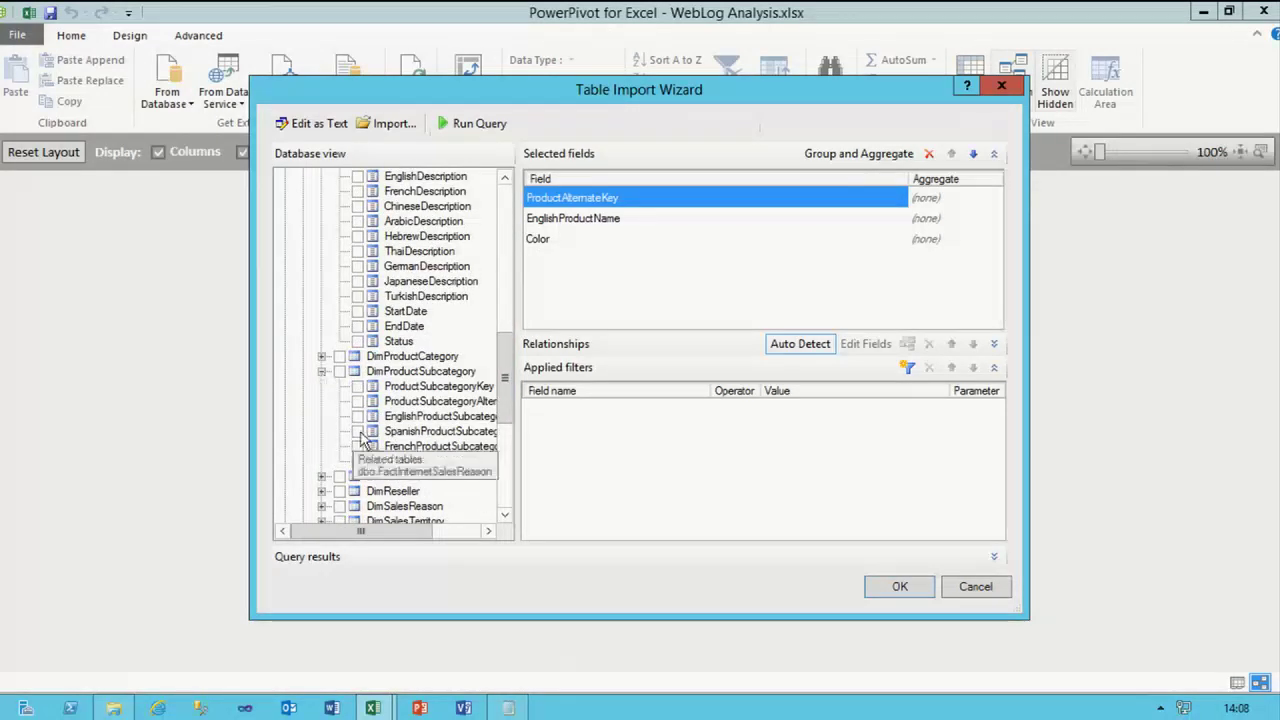
{"action": "left_click", "coordinate": [357, 416]}
{"action": "left_click", "coordinate": [322, 356]}
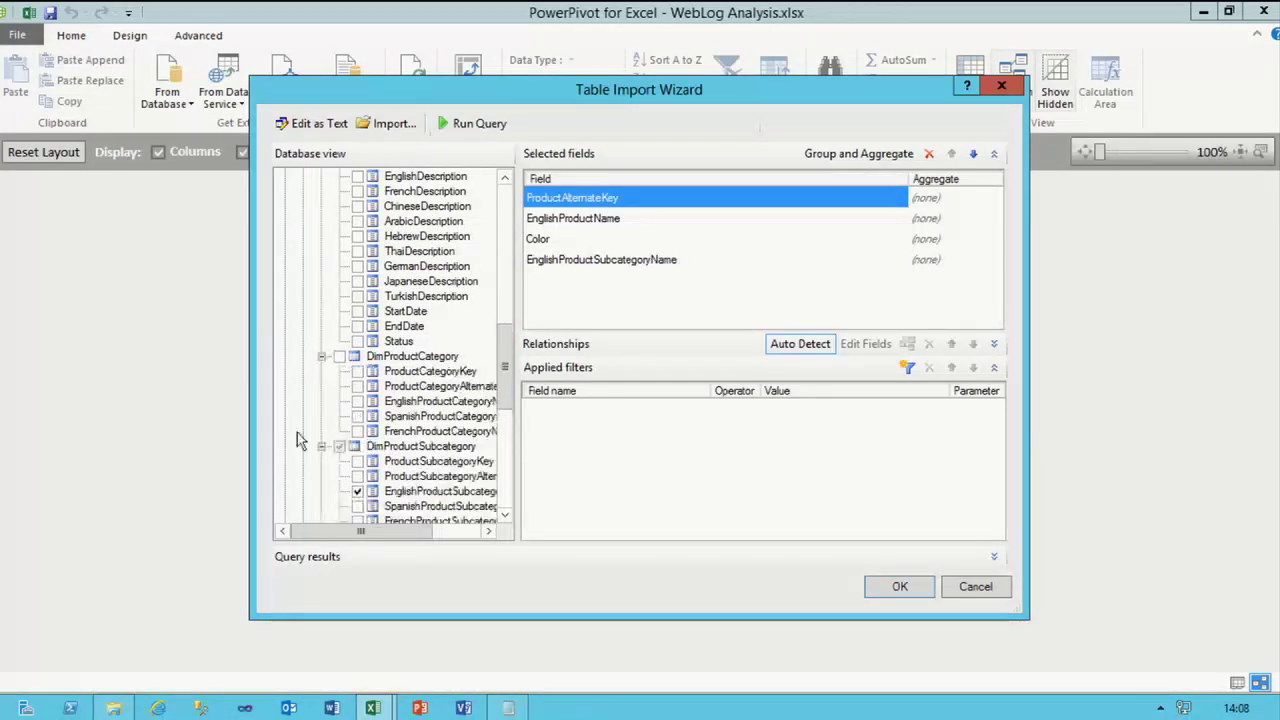
{"action": "left_click", "coordinate": [357, 401]}
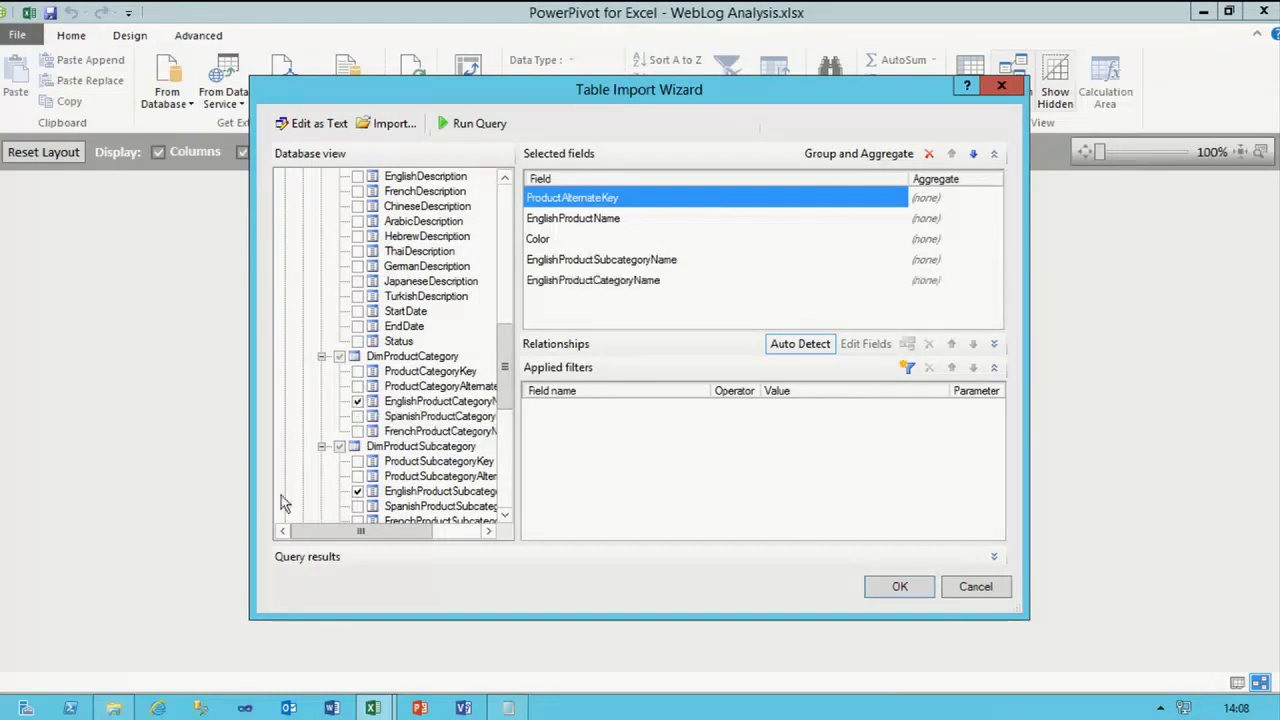
{"action": "left_click", "coordinate": [482, 123]}
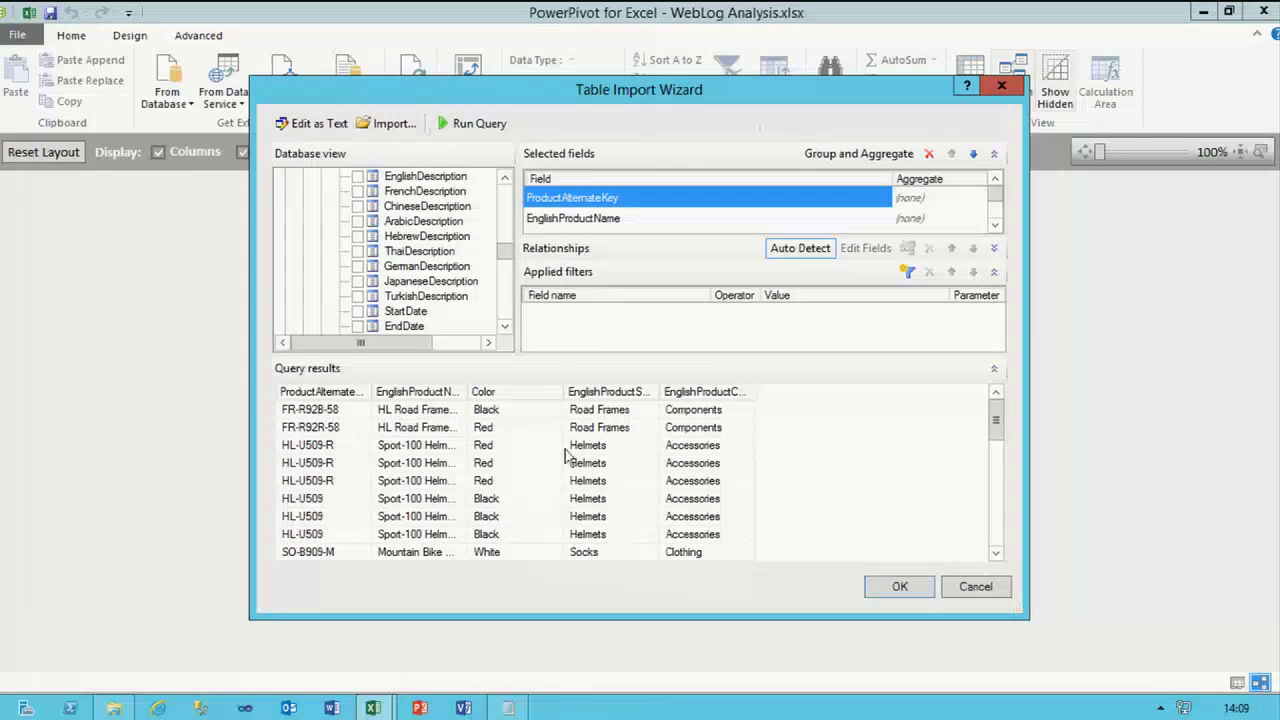
- Add a filter to the query requiring that FinishedGoodsFlag is TRUE
{"action": "left_click", "coordinate": [907, 272]}
{"action": "left_click", "coordinate": [695, 320]}
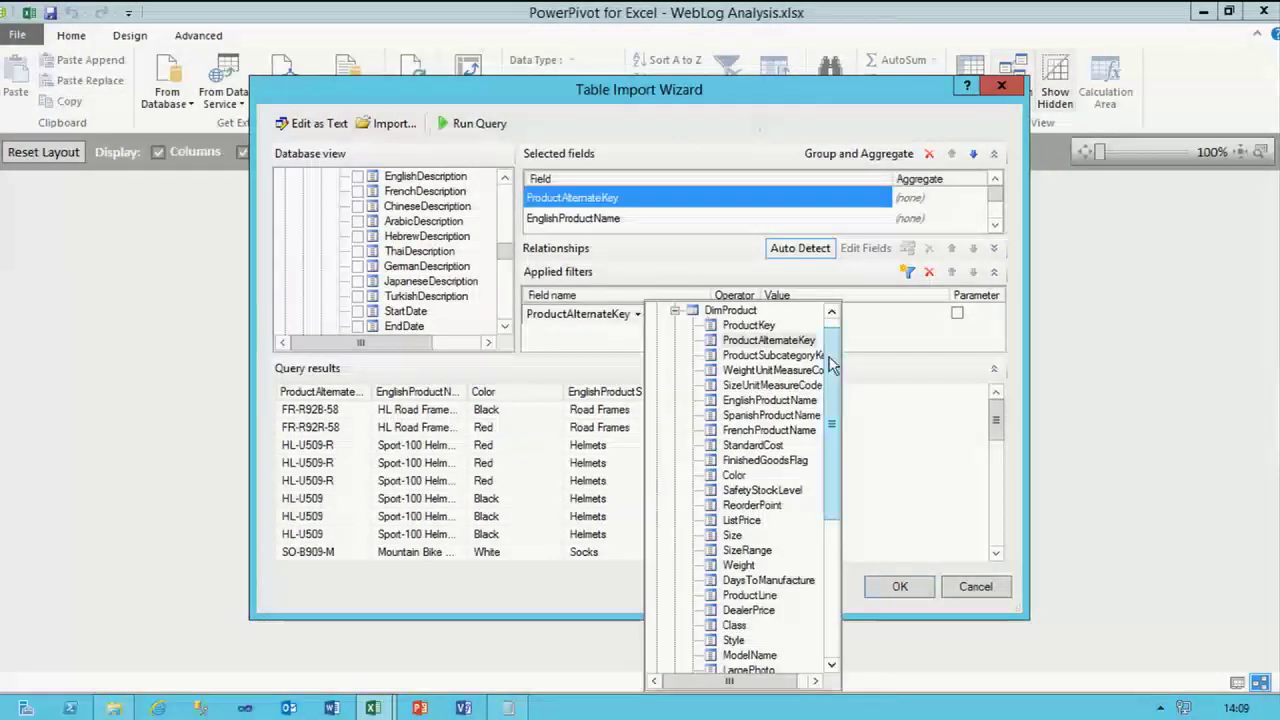
{"action": "scroll", "coordinate": [835, 390], "scroll_direction": "down", "scroll_amount": 3}
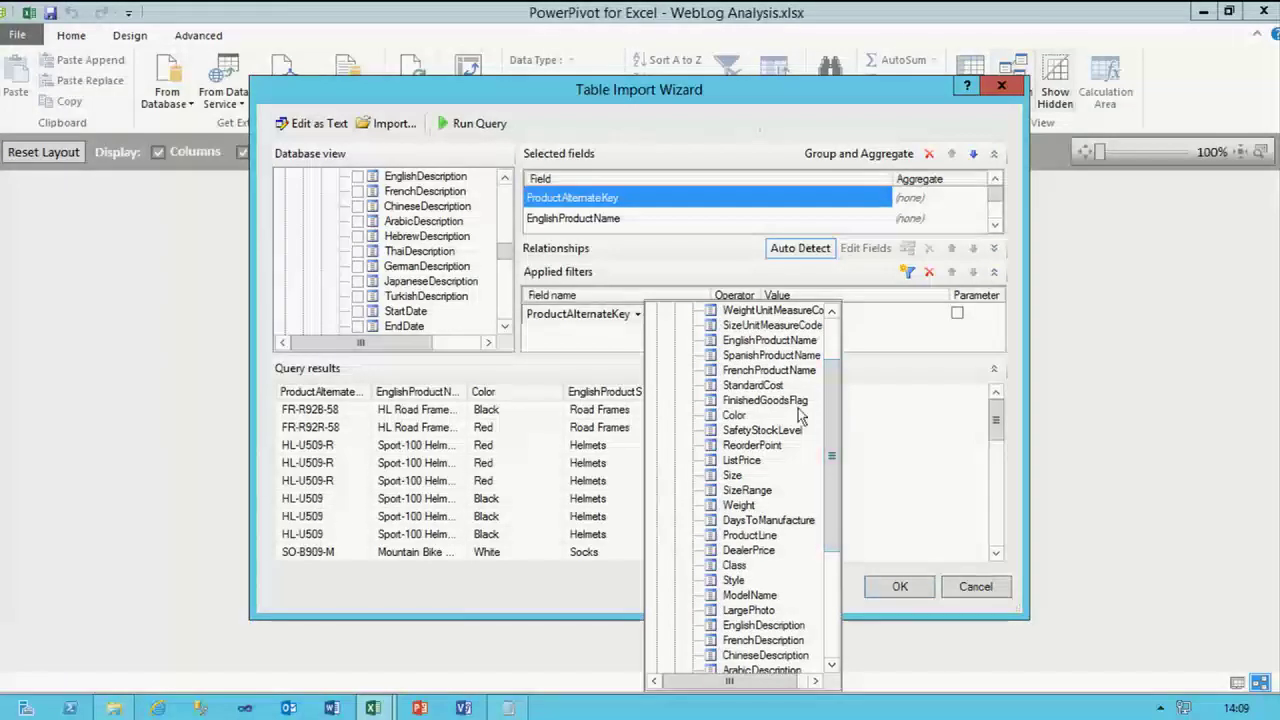
{"action": "left_click", "coordinate": [766, 401]}
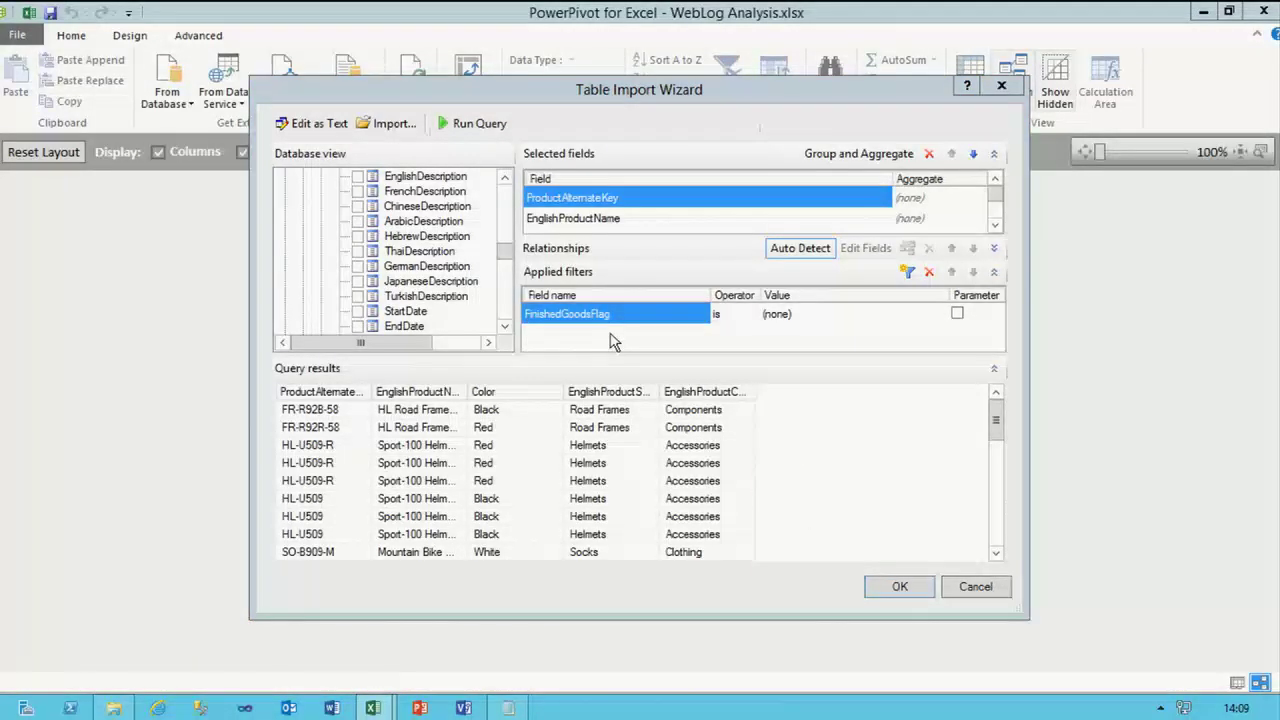
{"action": "left_click", "coordinate": [805, 314]}
{"action": "type", "text": "TRUE"}
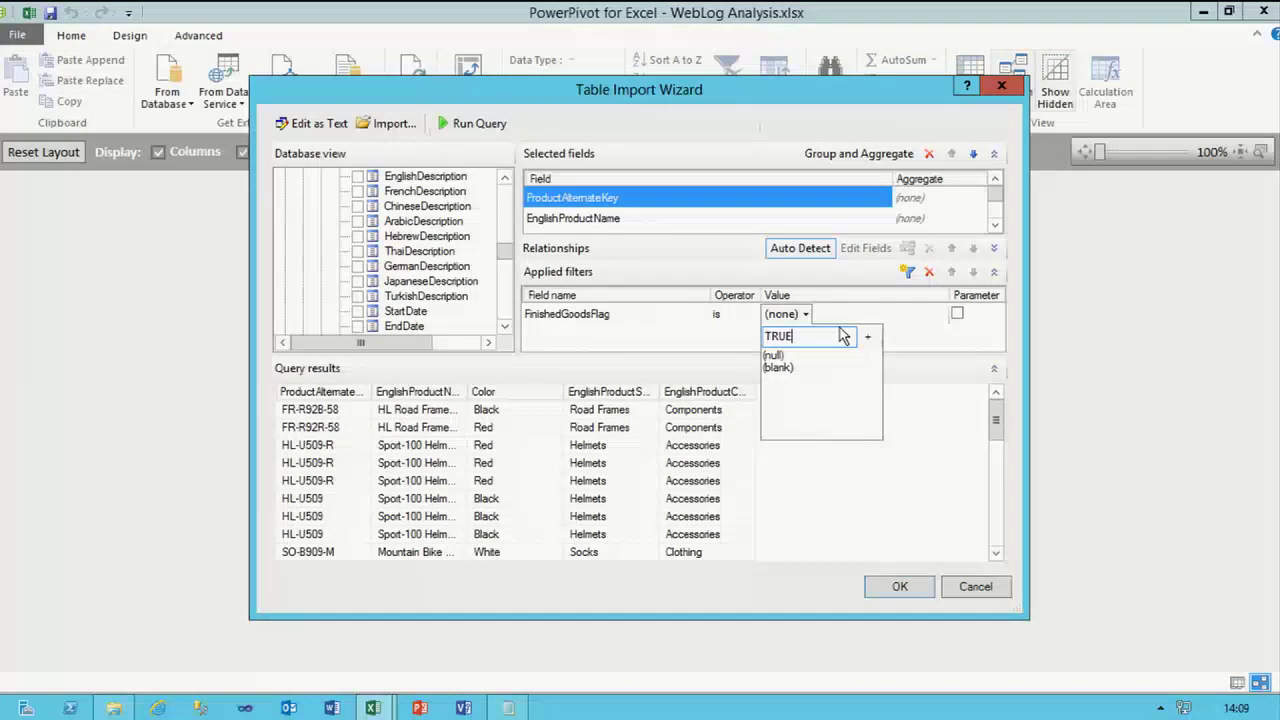
{"action": "left_click", "coordinate": [908, 273]}
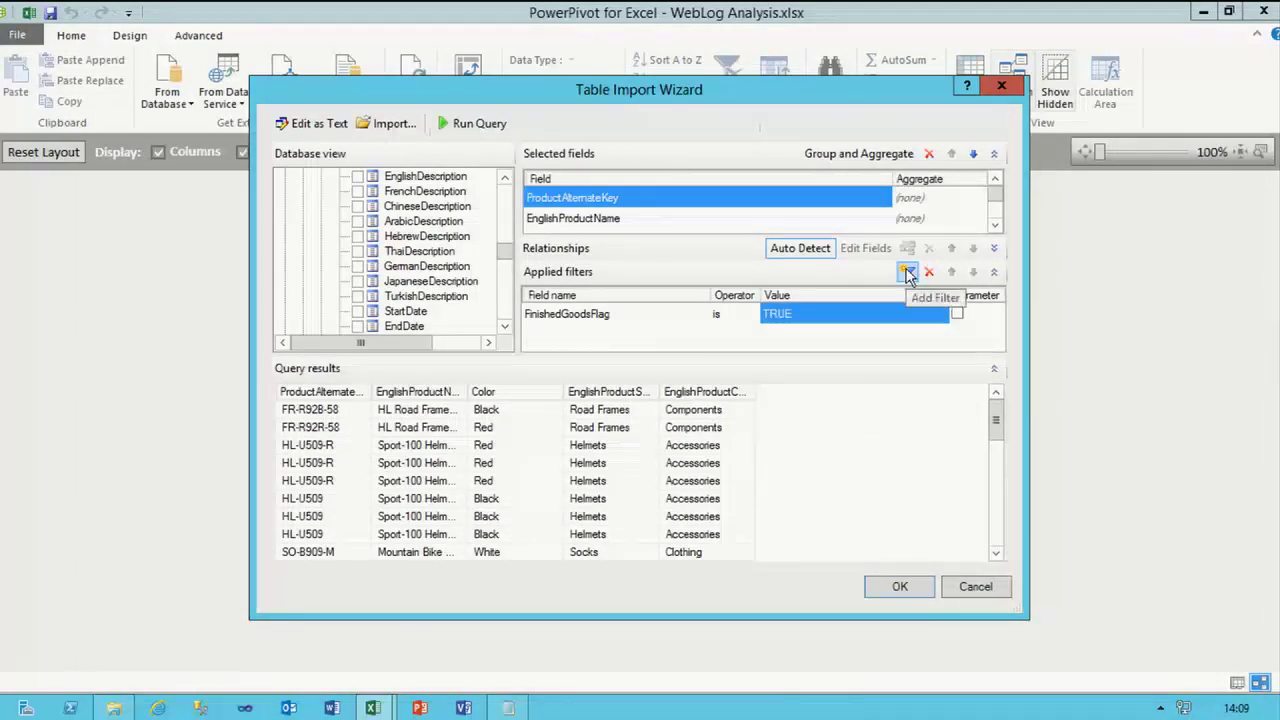
- Add a second filter requiring Status like Current, and accept the query design
{"action": "left_click", "coordinate": [908, 273]}
{"action": "left_click", "coordinate": [703, 338]}
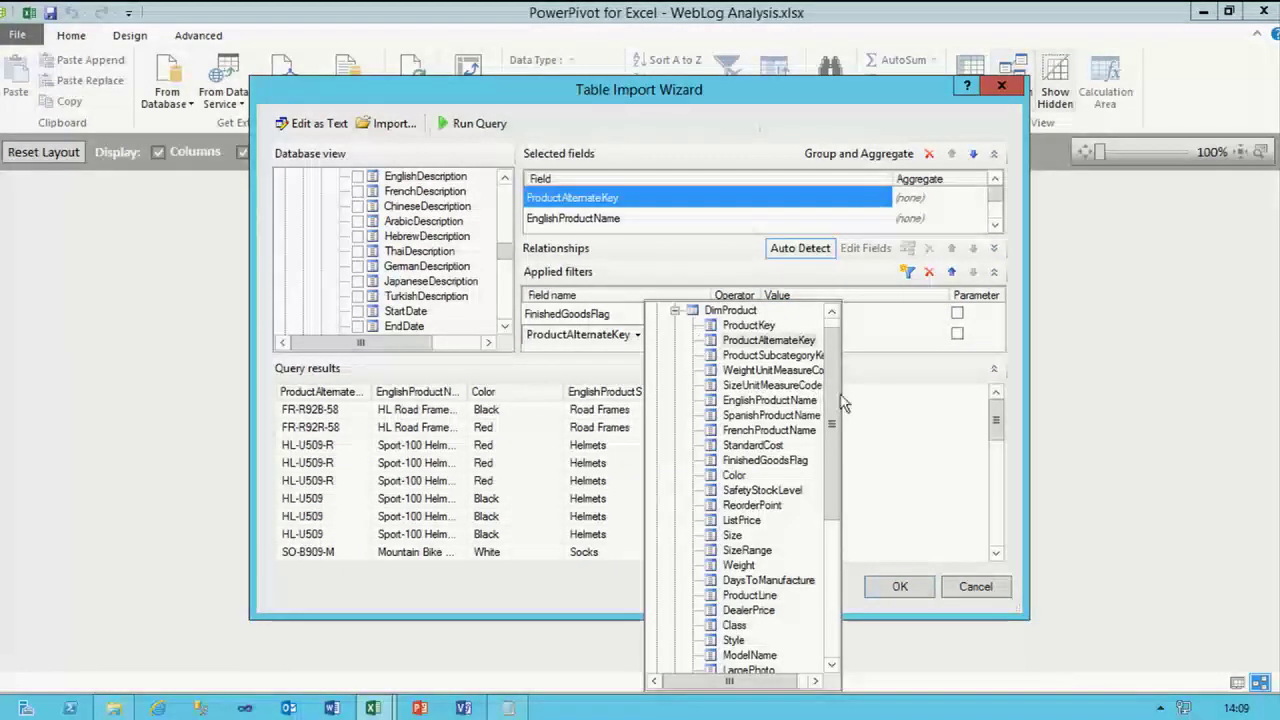
{"action": "left_click_drag", "start_coordinate": [832, 389], "coordinate": [832, 530]}
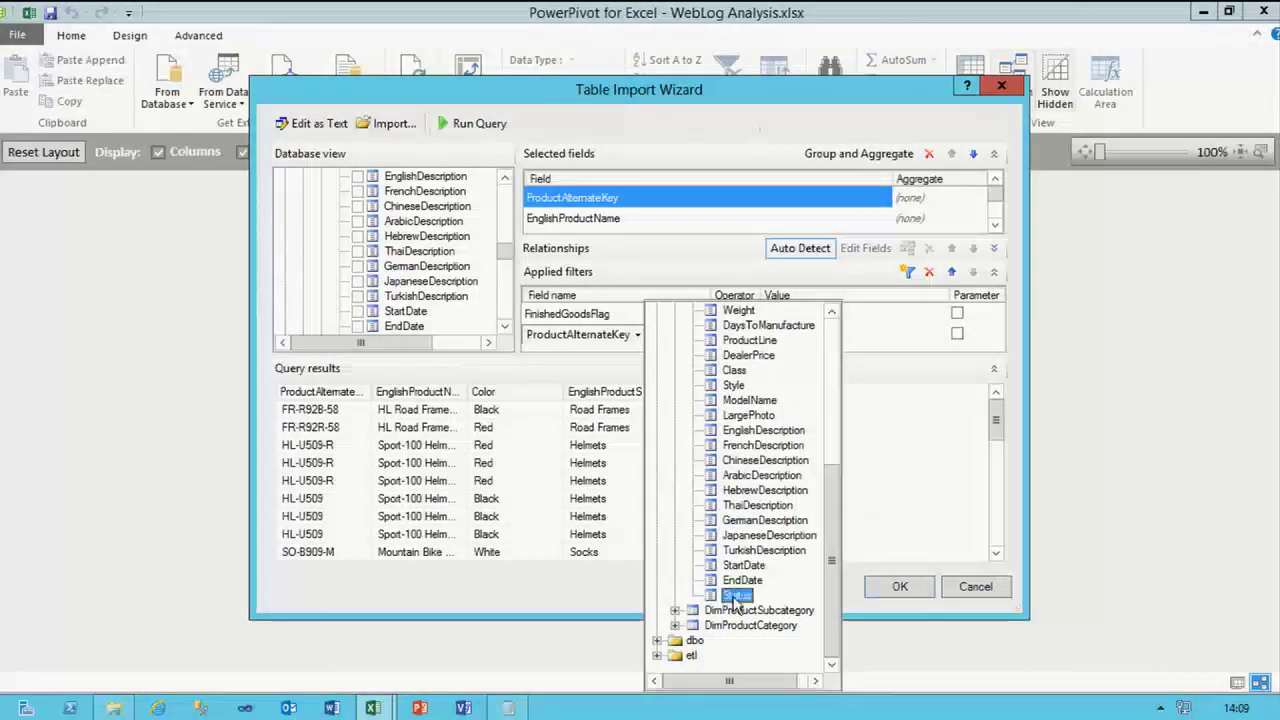
{"action": "left_click", "coordinate": [736, 597]}
{"action": "left_click", "coordinate": [803, 336]}
{"action": "type", "text": "Current"}
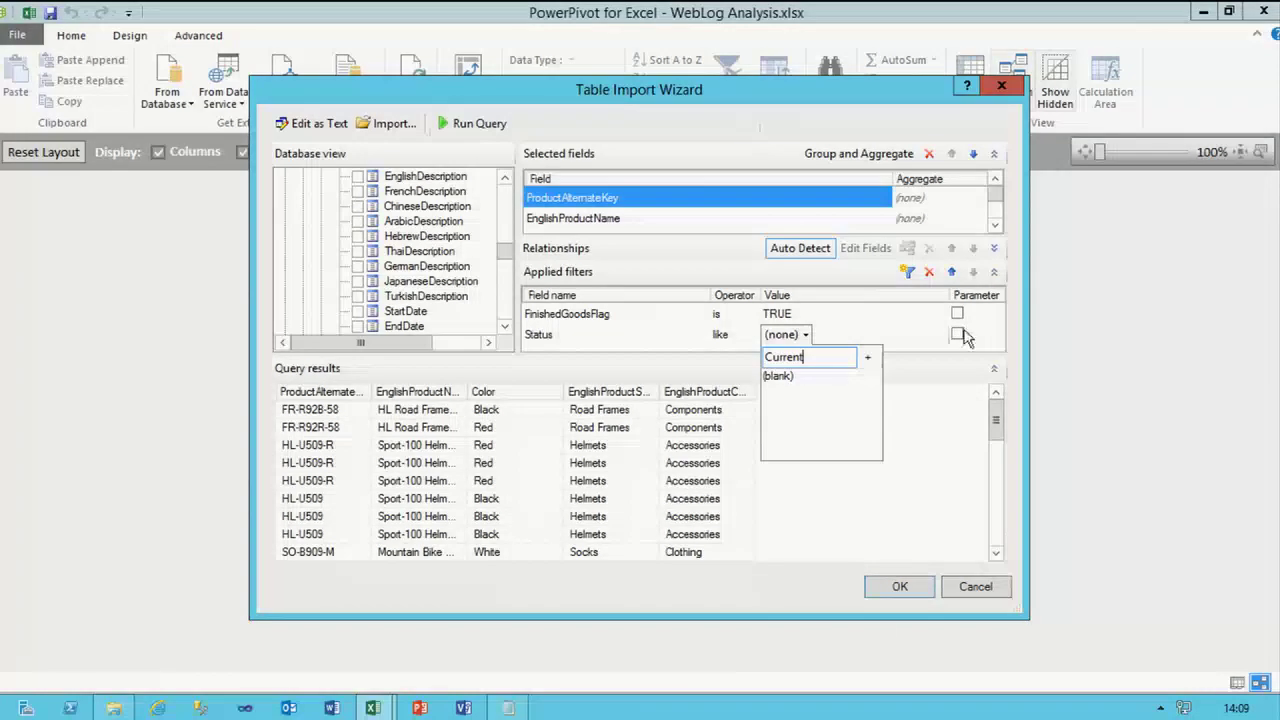
{"action": "left_click", "coordinate": [898, 586]}
- In the SQL statement, alias ProductAlternateKey as ProductID and EnglishProductName as Product
{"action": "left_click_drag", "start_coordinate": [577, 418], "coordinate": [418, 226]}
{"action": "left_click", "coordinate": [588, 243]}
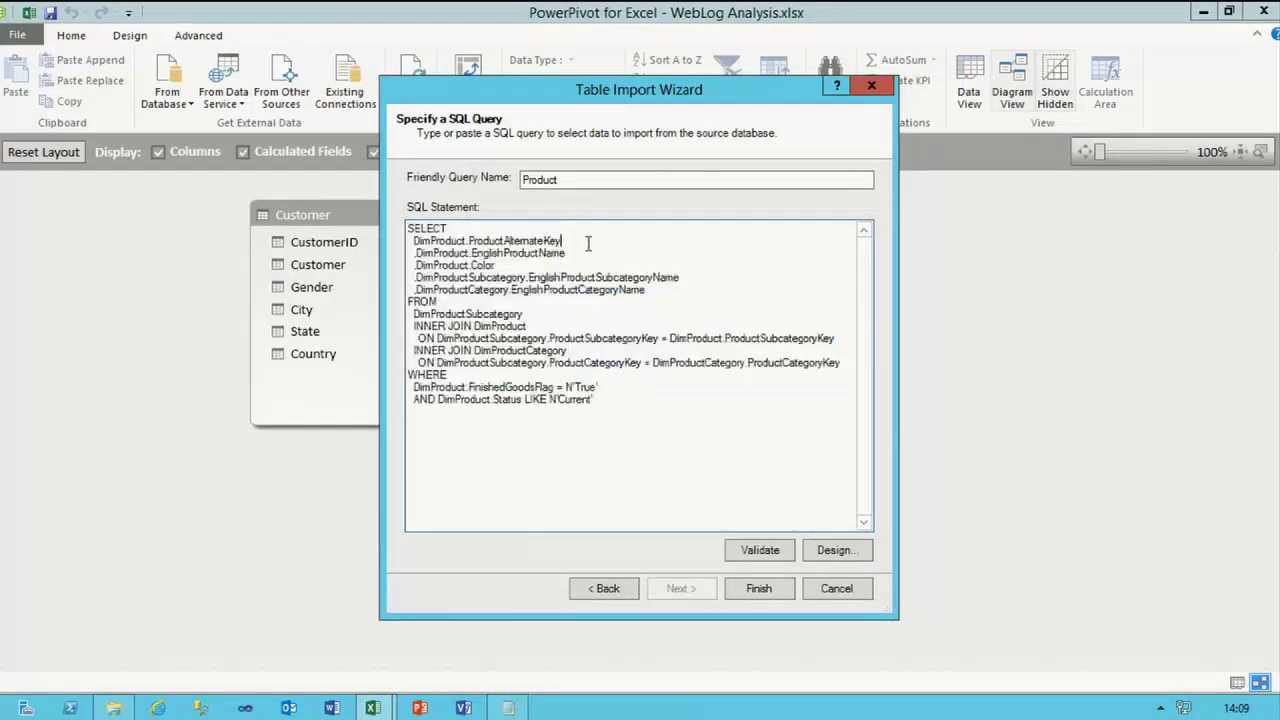
{"action": "type", "text": "AS"}
{"action": "type", "text": " Product"}
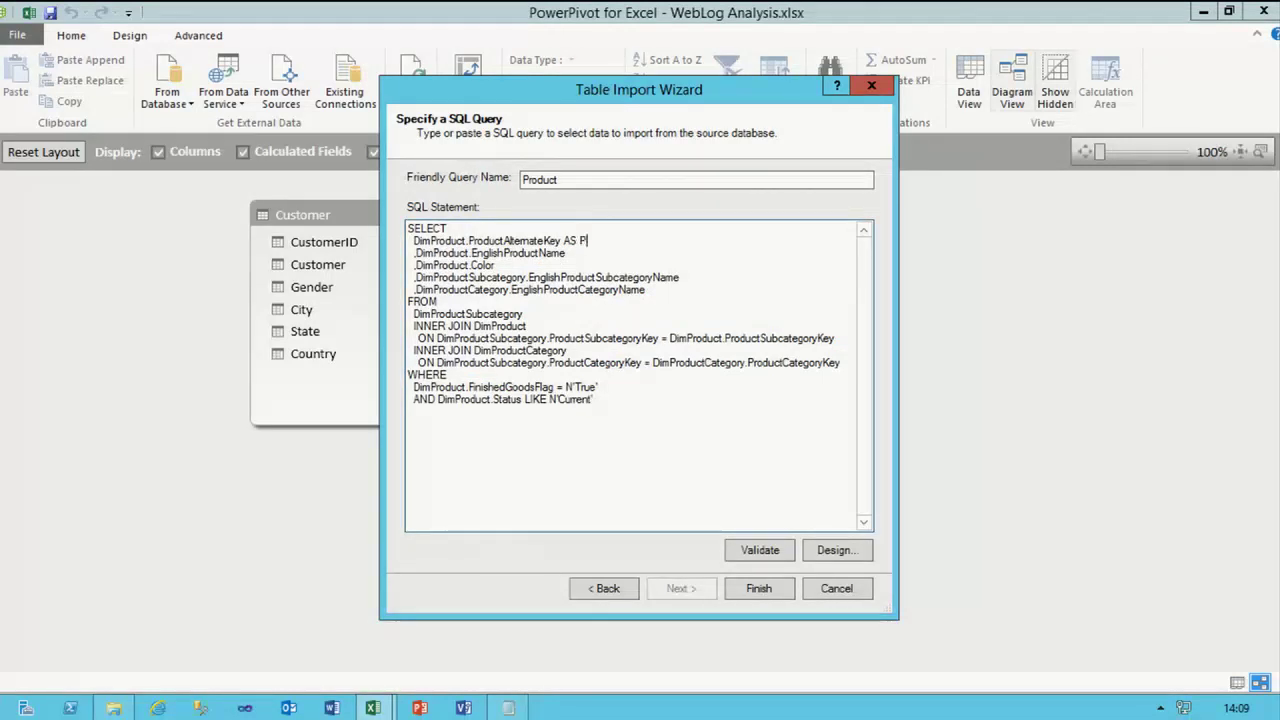
{"action": "type", "text": "ID"}
{"action": "left_click", "coordinate": [614, 255]}
{"action": "type", "text": "AS Product"}
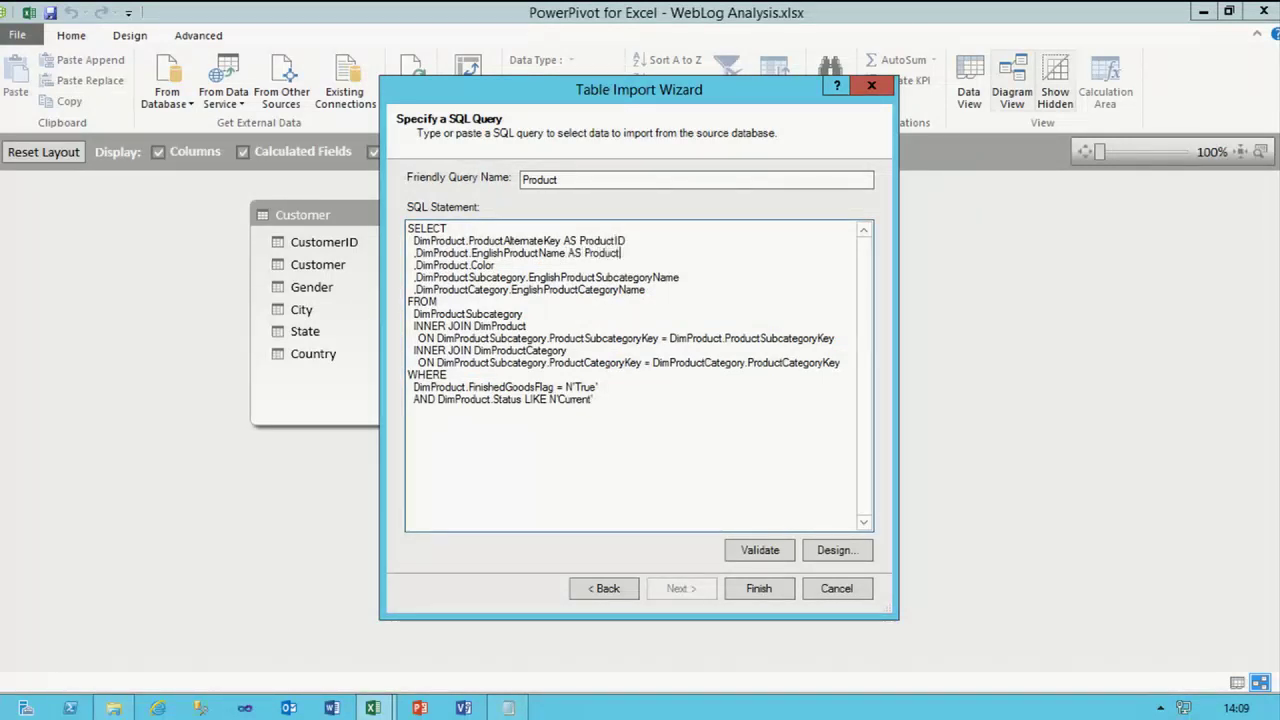
- Alias EnglishProductSubcategoryName as Subcategory and EnglishProductCategoryName as Category, and complete the Product import
{"action": "left_click", "coordinate": [692, 278]}
{"action": "type", "text": "AS Subcategory"}
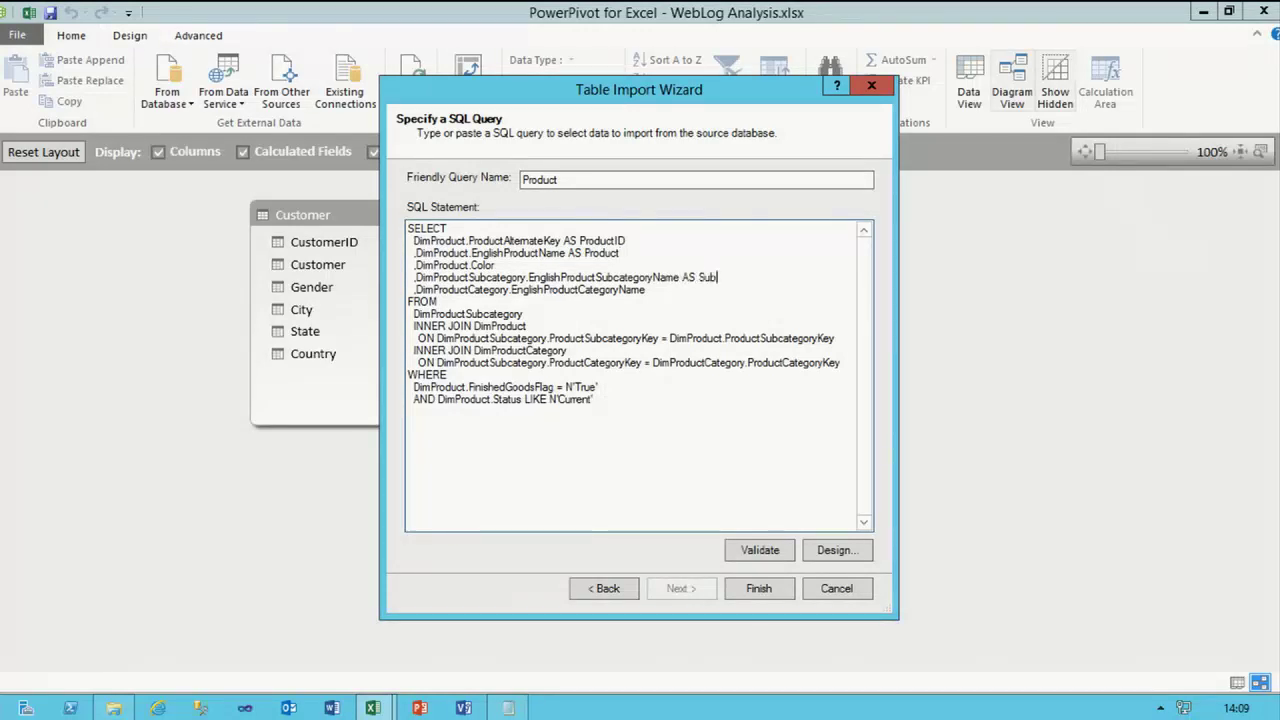
{"action": "left_click", "coordinate": [675, 287]}
{"action": "type", "text": "AS Category"}
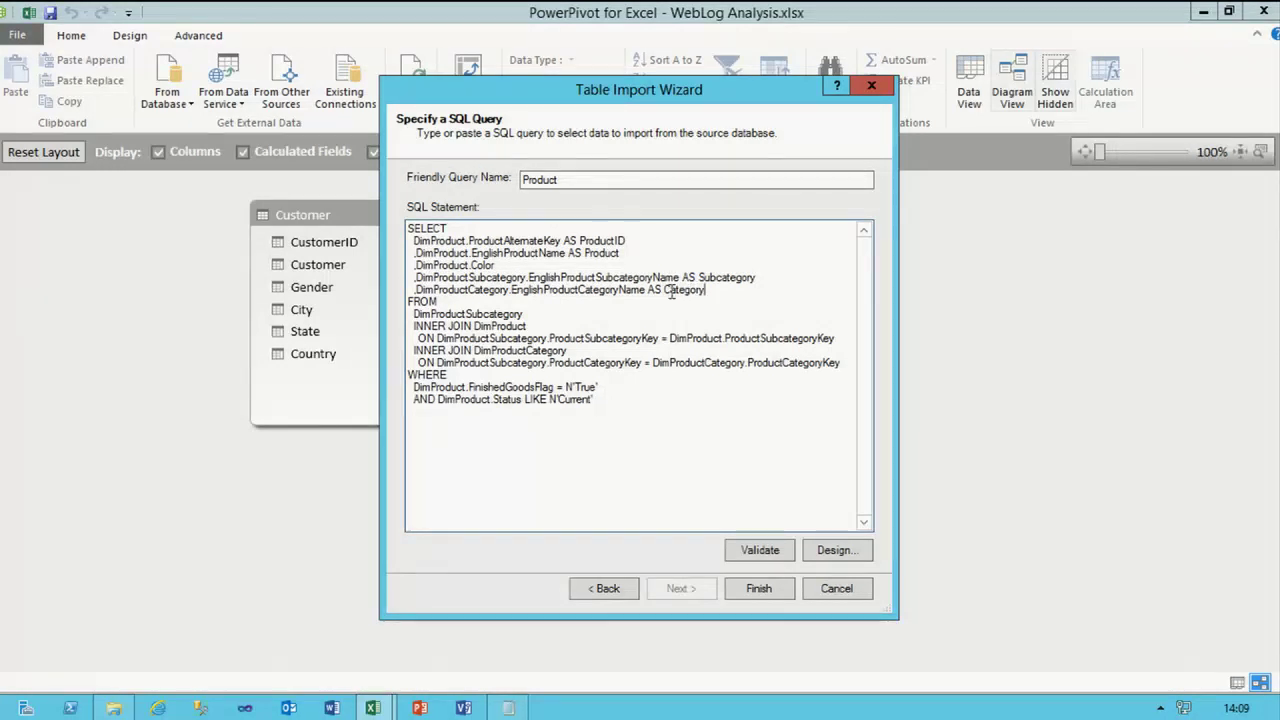
{"action": "left_click", "coordinate": [758, 588]}
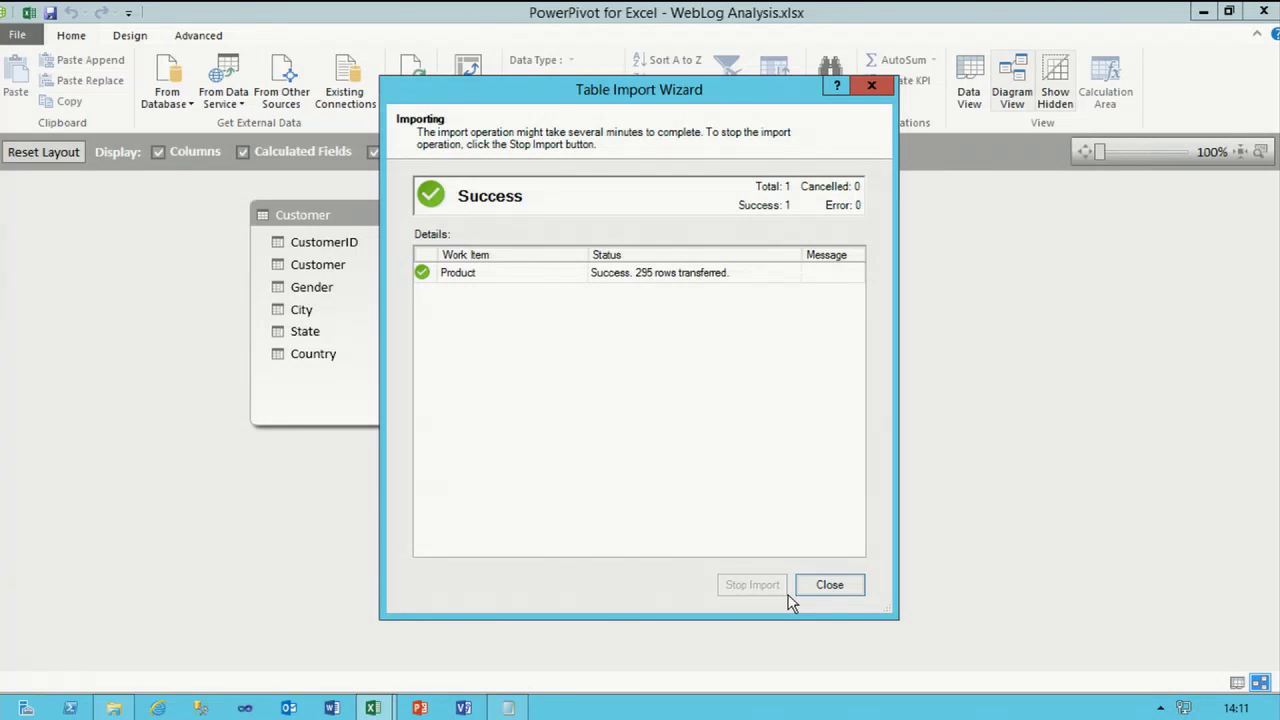
{"action": "left_click", "coordinate": [843, 590]}
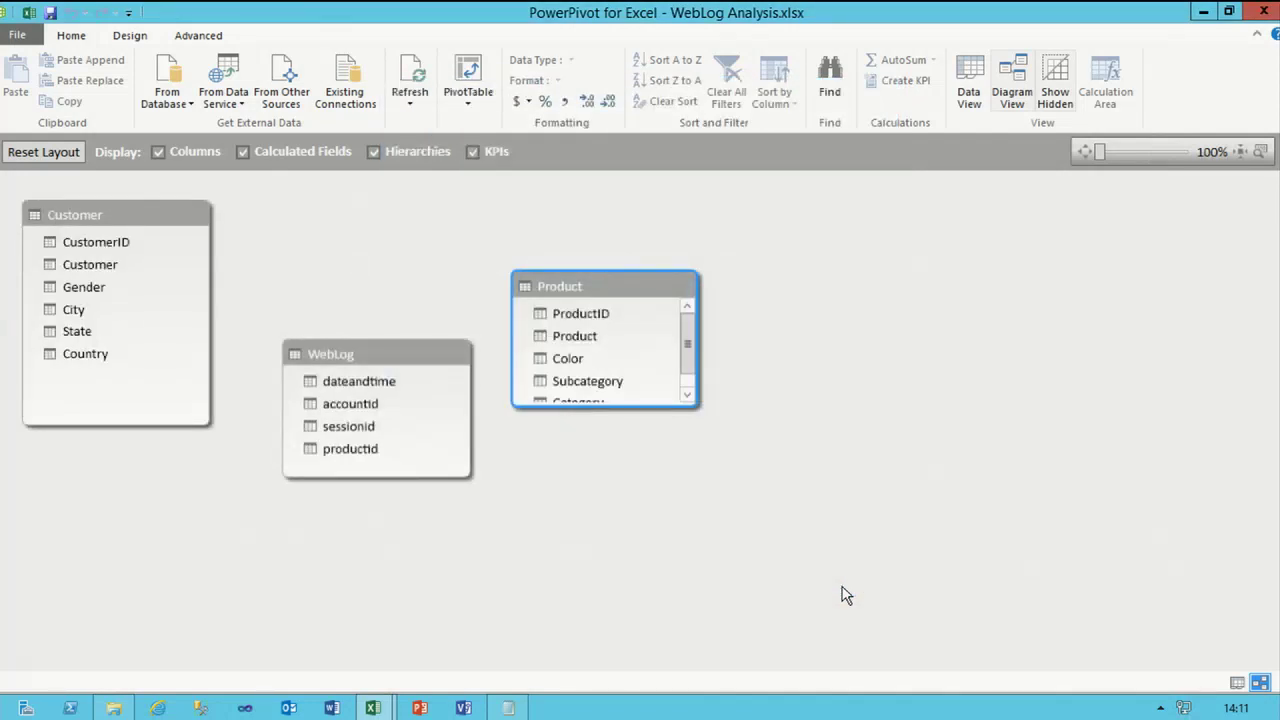
- Place the Product table to the upper right of WebLog in the diagram and lengthen it to fit all its fields
{"action": "left_click_drag", "start_coordinate": [566, 285], "coordinate": [618, 216]}
{"action": "left_click_drag", "start_coordinate": [665, 337], "coordinate": [670, 425]}
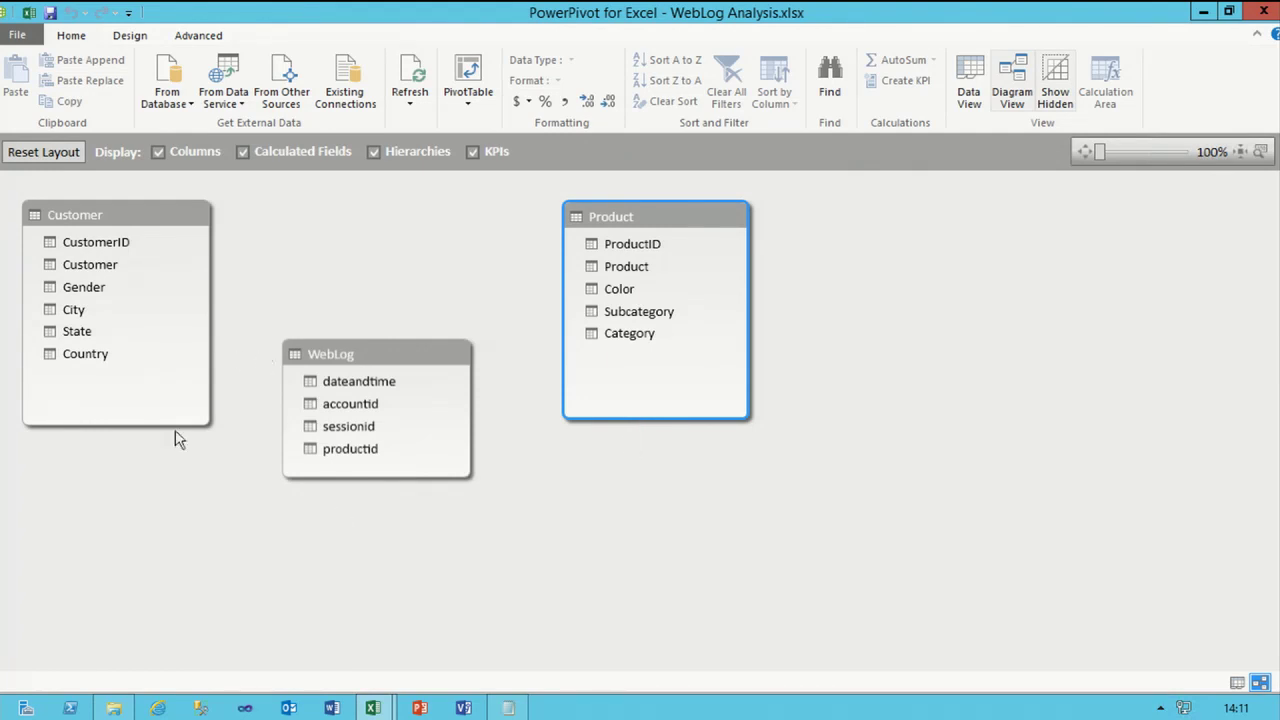
- Start an OData data feed import using Corporate Feeds from the Data Feeds library on the AdventureWorks site
{"action": "left_click", "coordinate": [226, 95]}
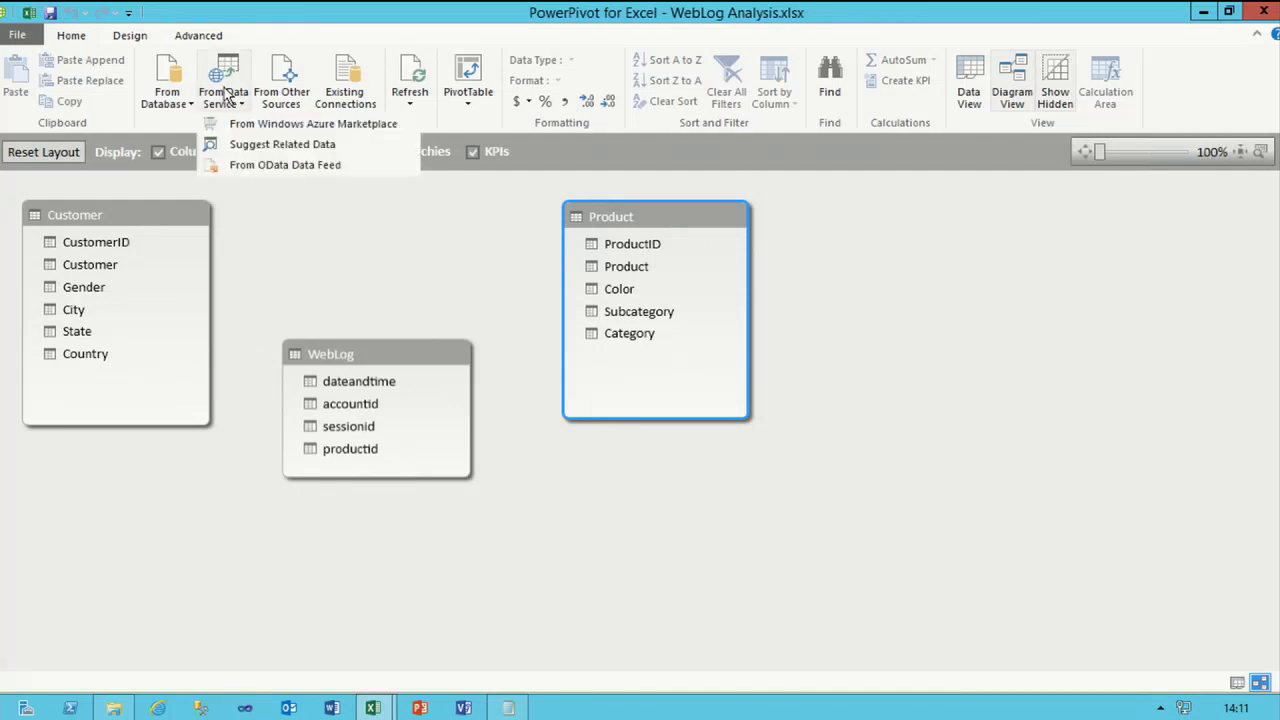
{"action": "left_click", "coordinate": [307, 167]}
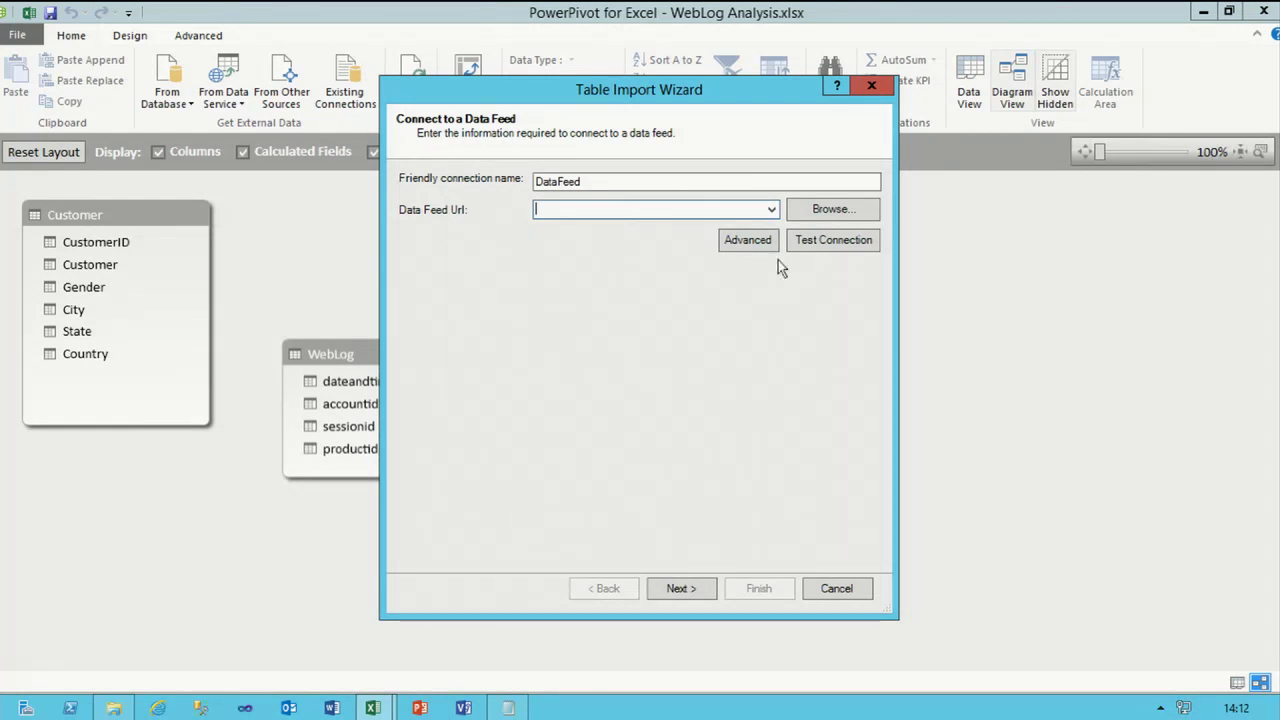
{"action": "left_click", "coordinate": [830, 210]}
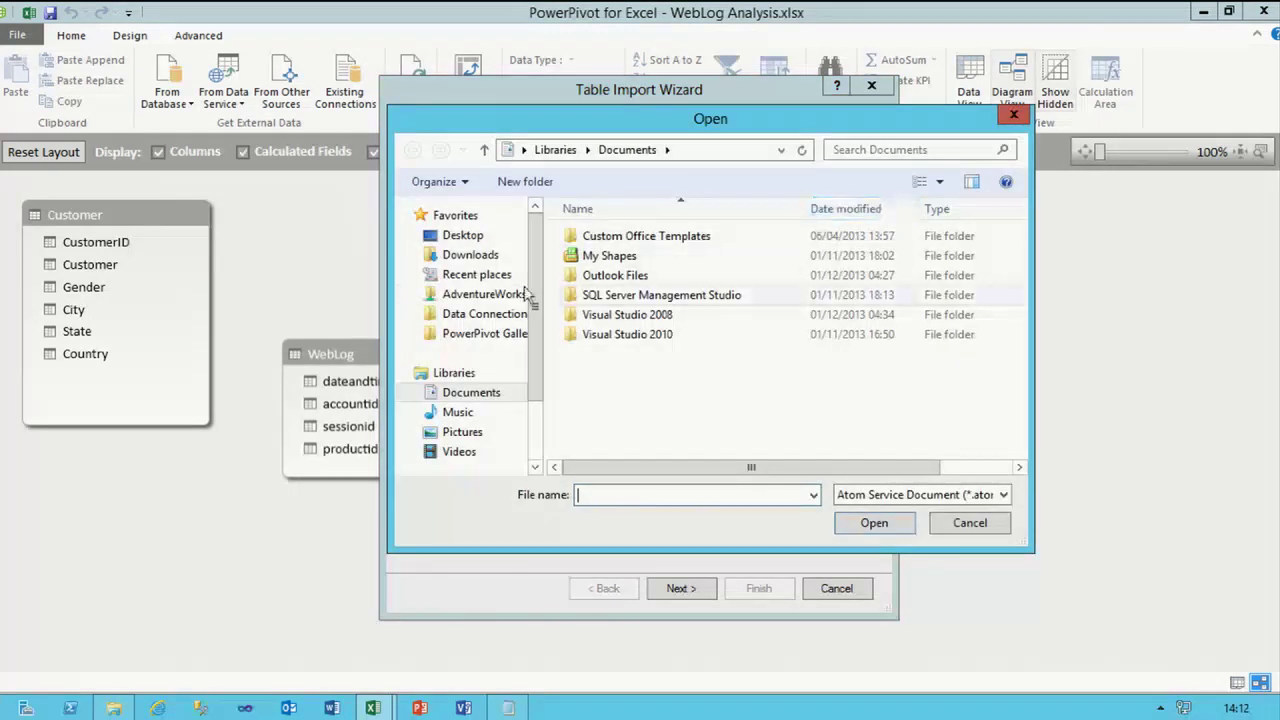
{"action": "left_click", "coordinate": [490, 294]}
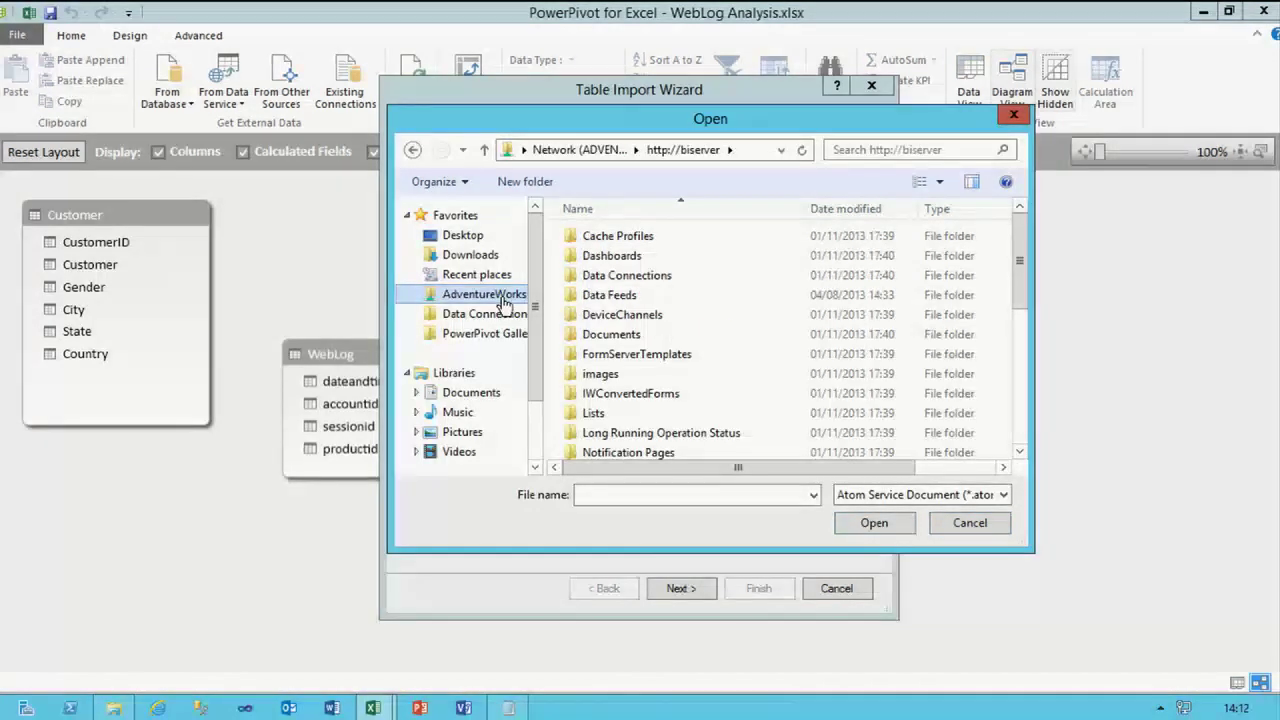
{"action": "double_click", "coordinate": [610, 295]}
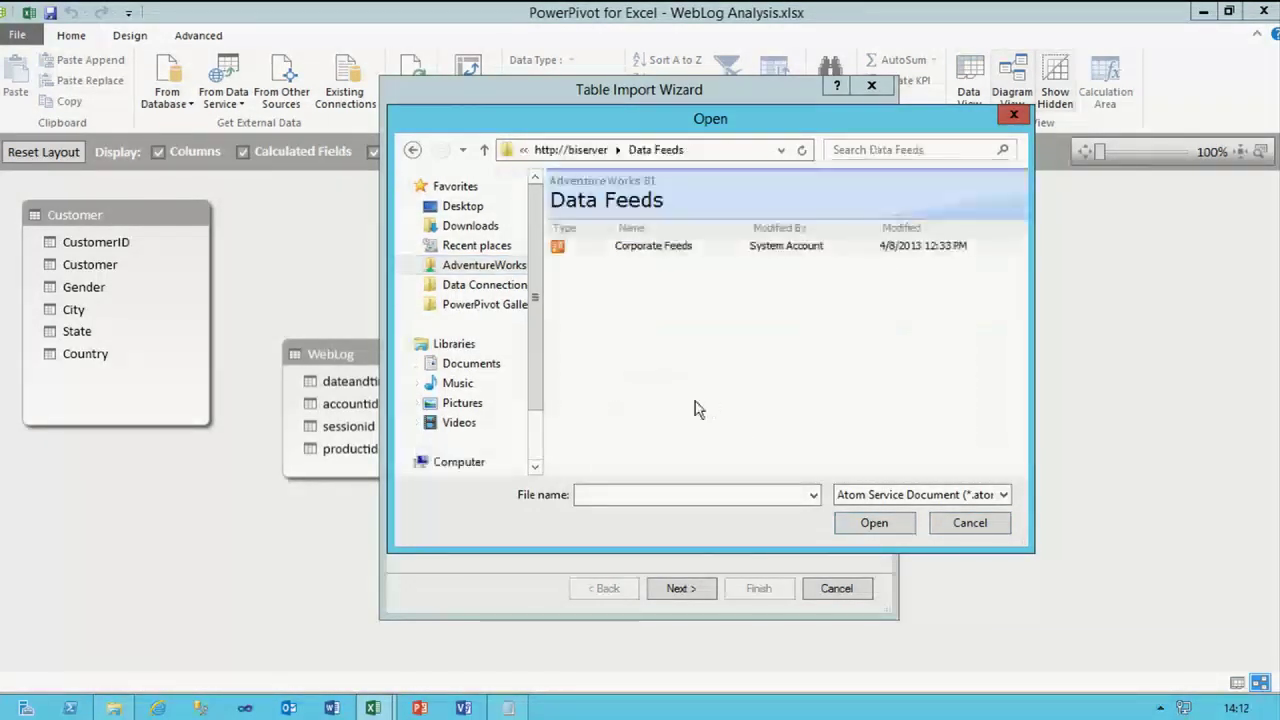
{"action": "left_click", "coordinate": [667, 248]}
{"action": "left_click", "coordinate": [884, 527]}
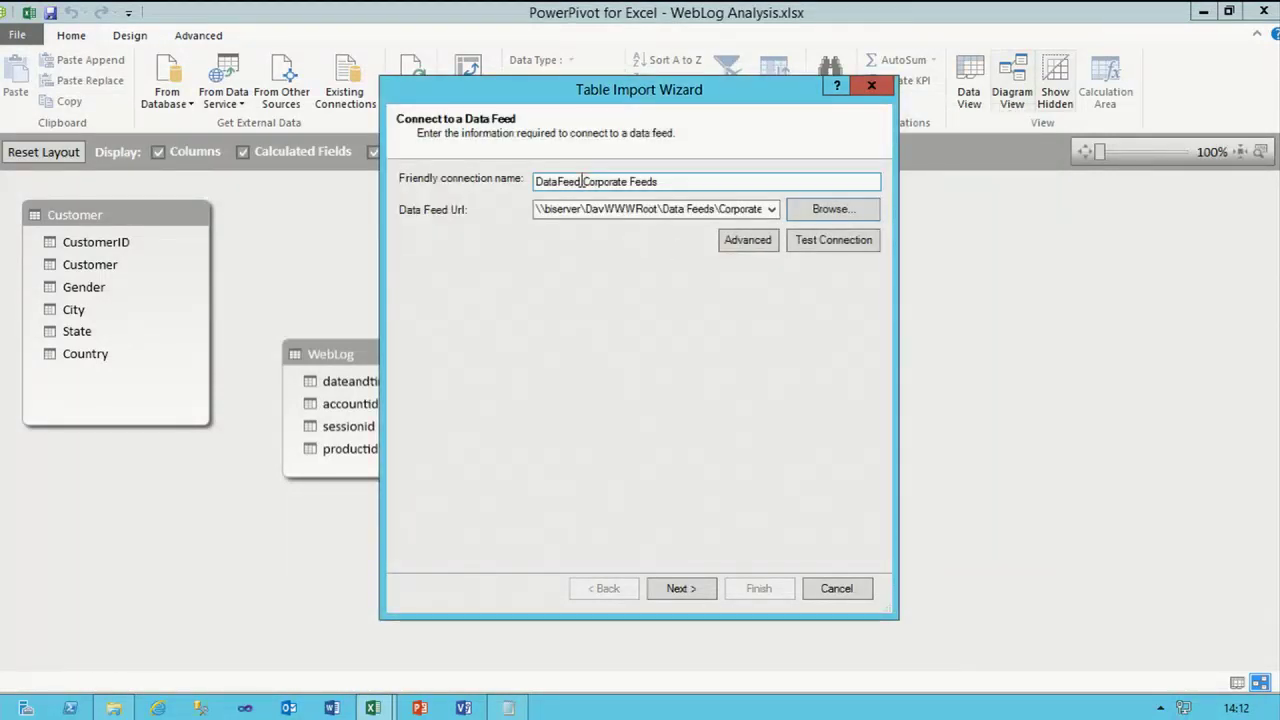
- Name the data feed connection Corporate Feeds and continue to the table selection
{"action": "left_click_drag", "start_coordinate": [582, 182], "coordinate": [459, 181]}
{"action": "key", "text": "BackSpace"}
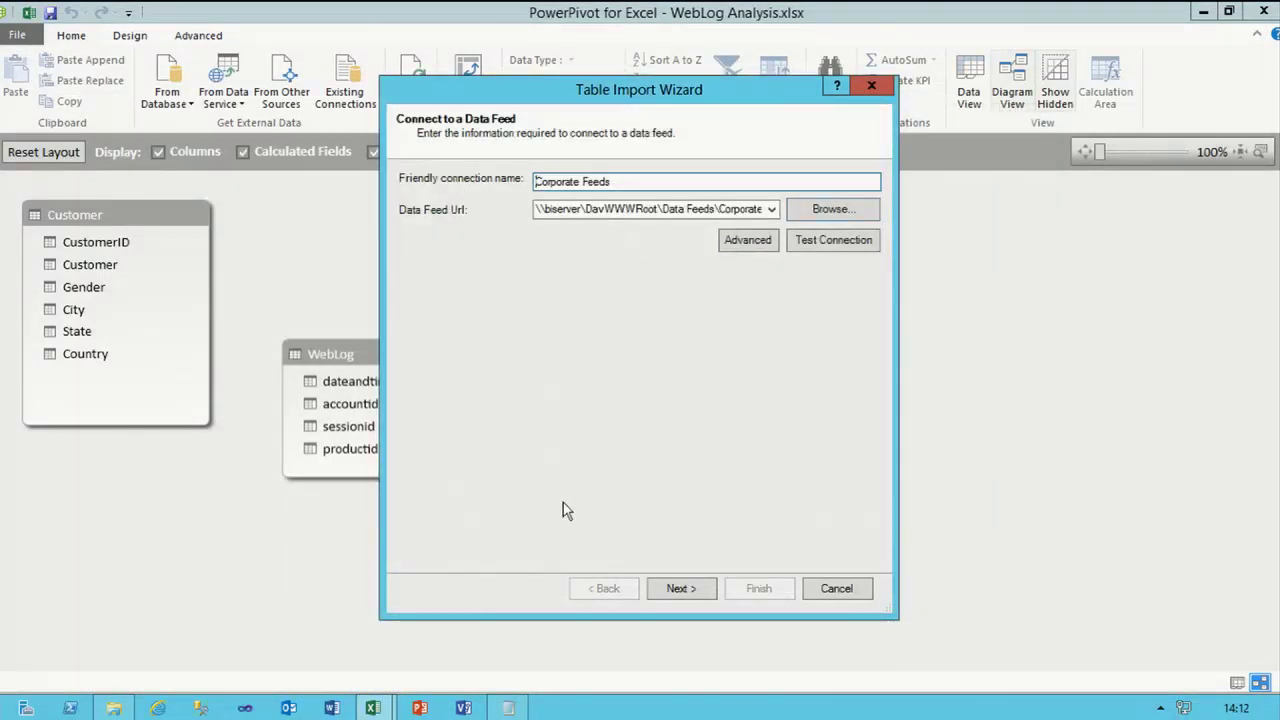
{"action": "left_click", "coordinate": [676, 589]}
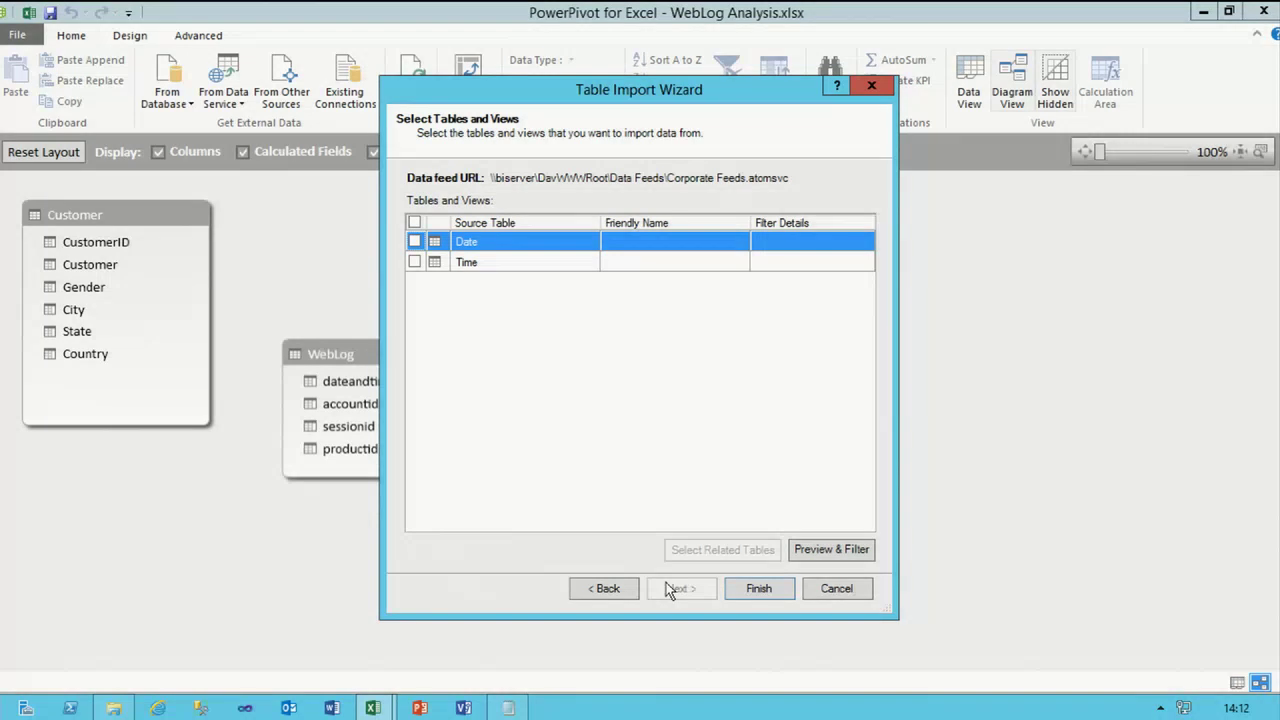
- Include the Date table, clear all its columns in the preview, and reselect only DateKey and Date
{"action": "left_click", "coordinate": [414, 242]}
{"action": "left_click", "coordinate": [838, 546]}
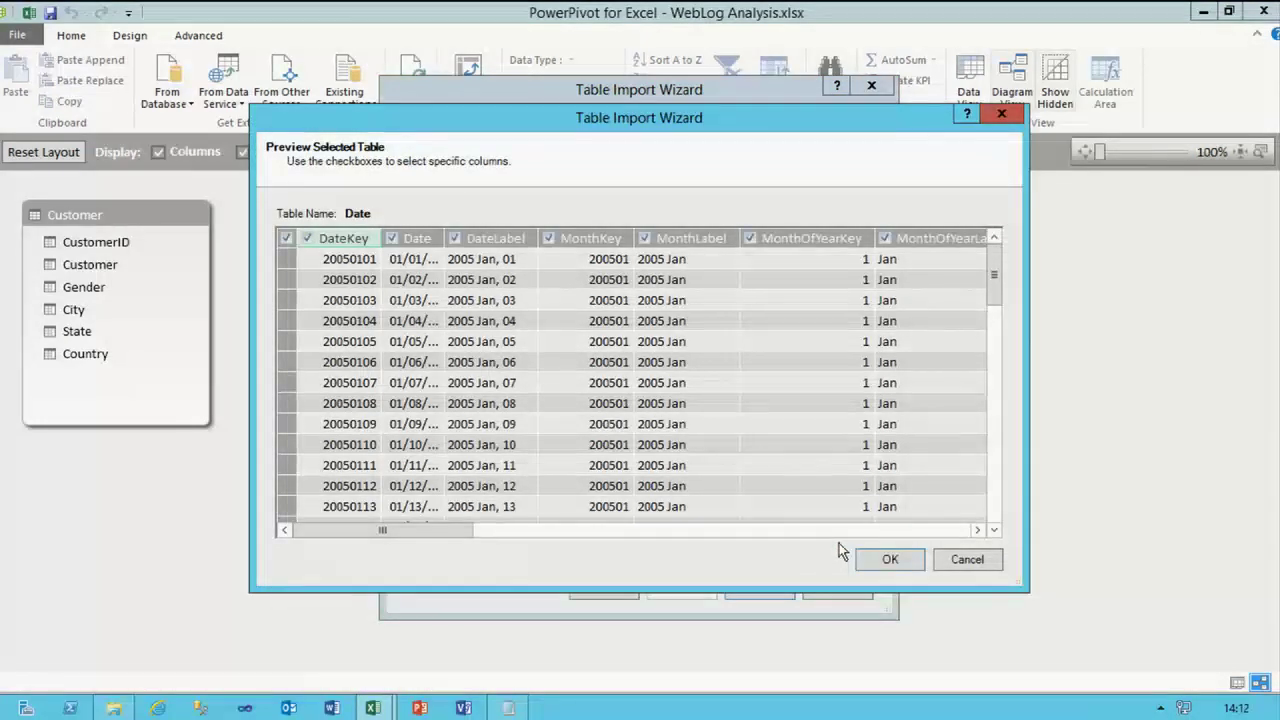
{"action": "left_click", "coordinate": [287, 240]}
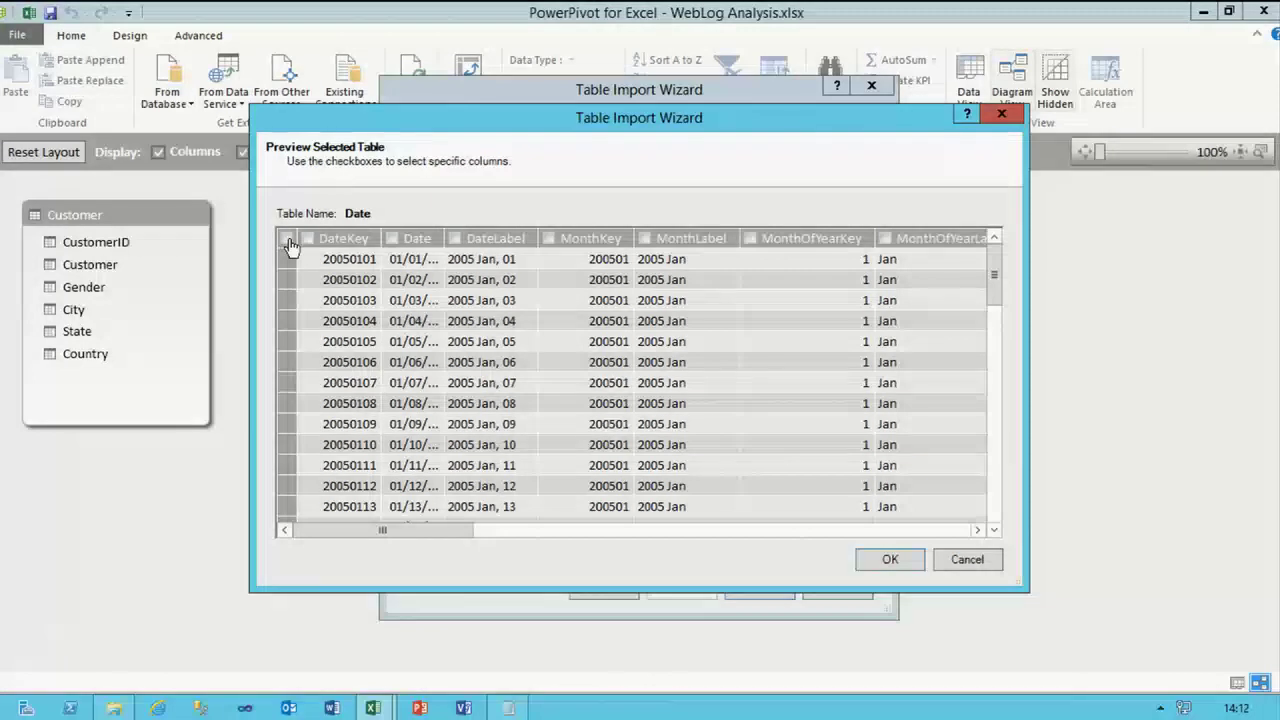
{"action": "left_click", "coordinate": [307, 239]}
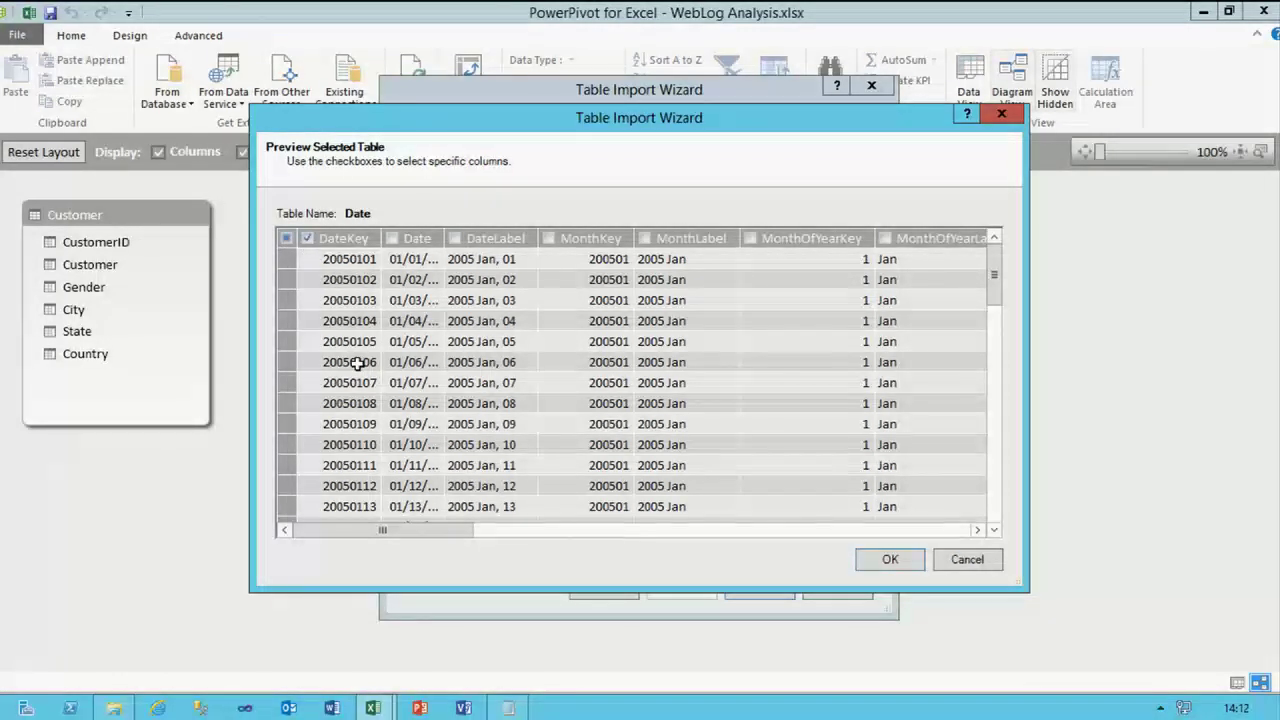
{"action": "left_click", "coordinate": [392, 238]}
{"action": "left_click_drag", "start_coordinate": [480, 238], "coordinate": [492, 240]}
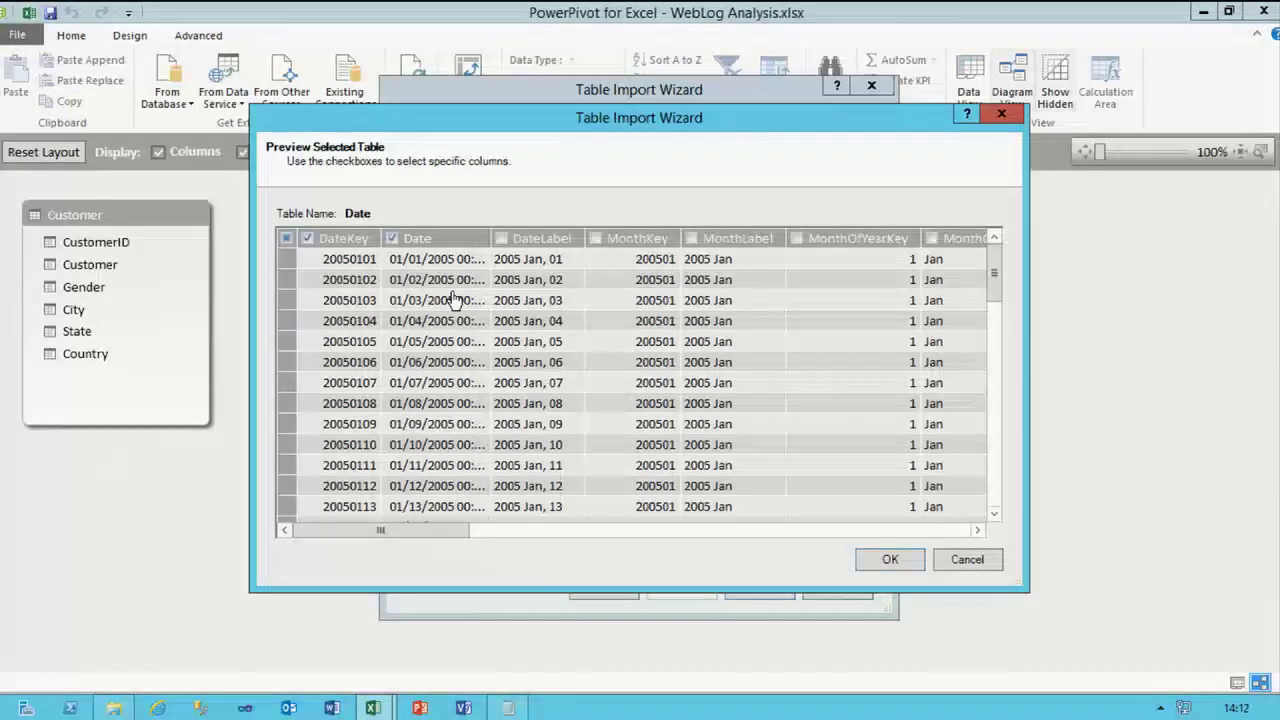
- Add DateLabel, MonthLabel and the calendar label columns such as CalendarQuarterLabel to the Date selection, and accept it
{"action": "left_click", "coordinate": [501, 238]}
{"action": "left_click", "coordinate": [691, 238]}
{"action": "left_click_drag", "start_coordinate": [466, 529], "coordinate": [909, 530]}
{"action": "left_click", "coordinate": [655, 239]}
{"action": "left_click", "coordinate": [683, 239]}
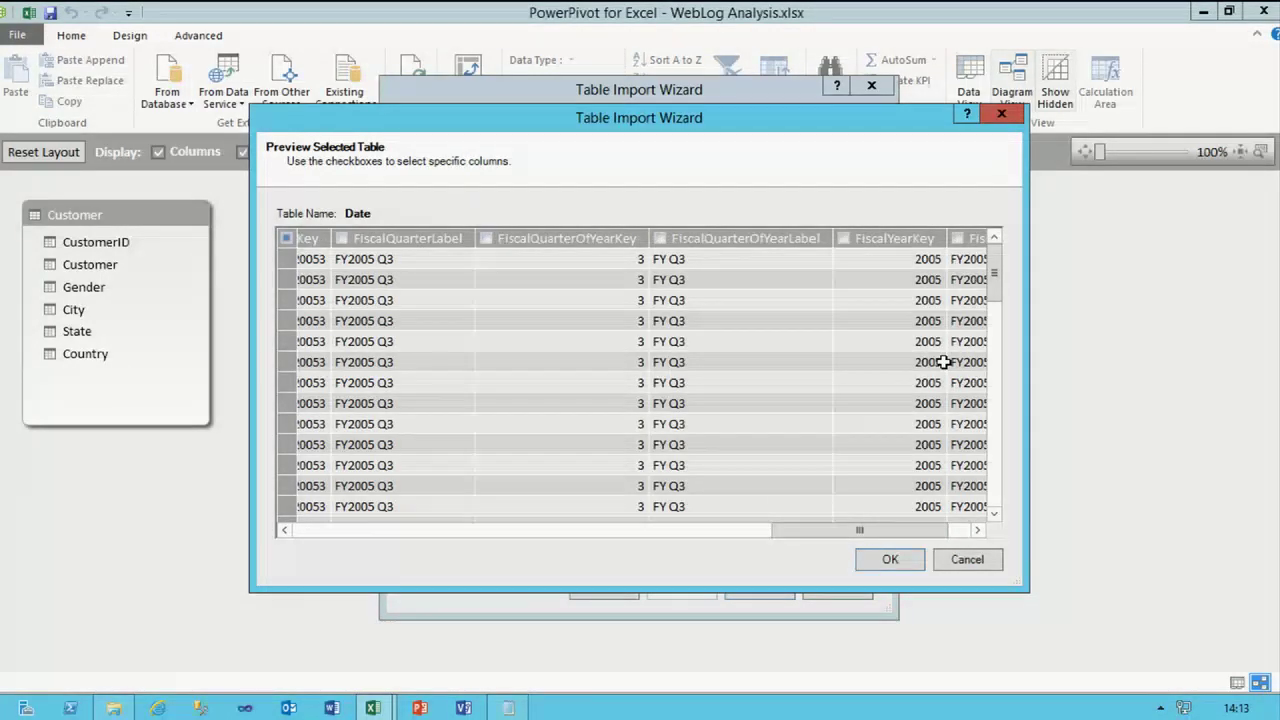
{"action": "left_click", "coordinate": [890, 559]}
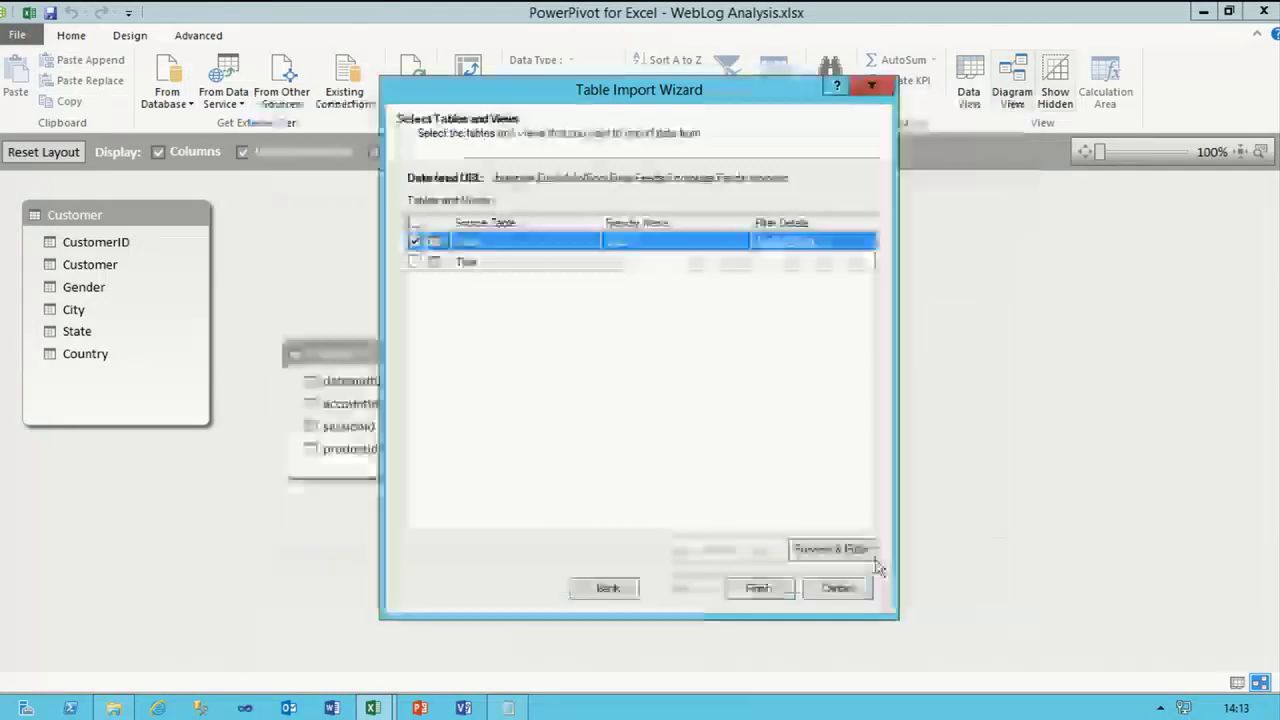
- Include the Time table with all its columns after previewing its rows, and complete the import of both tables
{"action": "left_click", "coordinate": [414, 262]}
{"action": "left_click", "coordinate": [811, 553]}
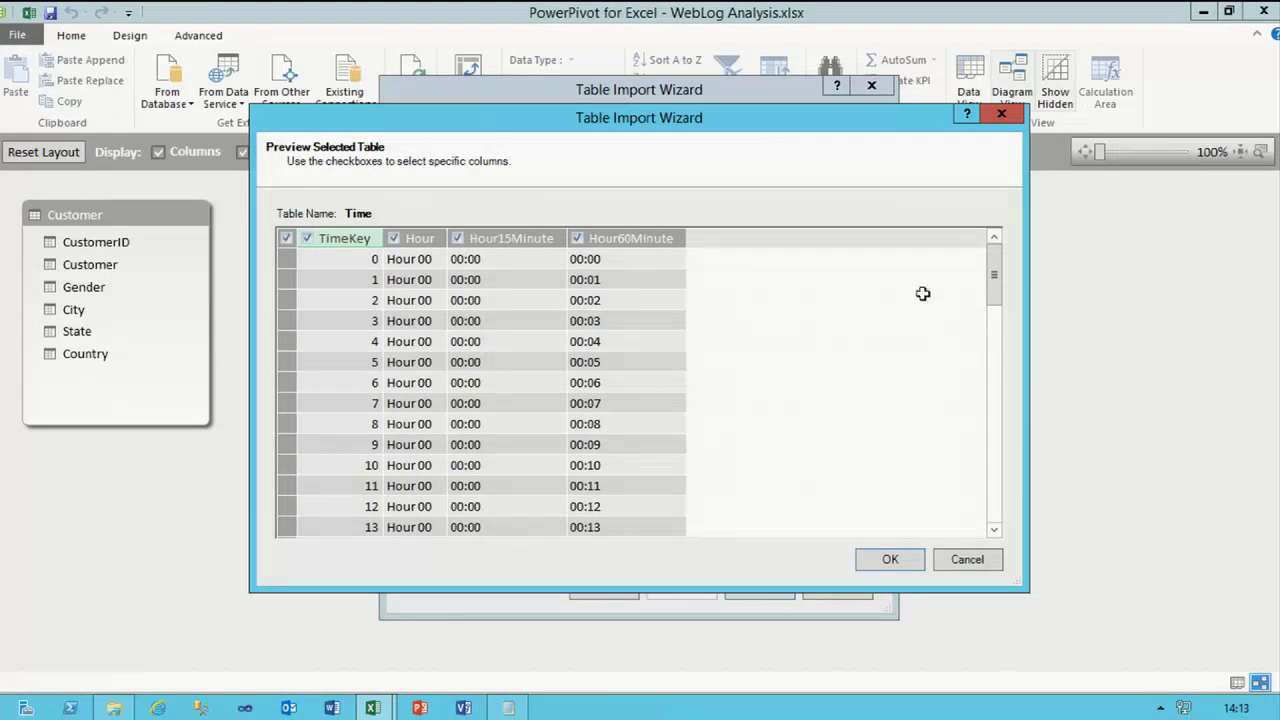
{"action": "left_click_drag", "start_coordinate": [997, 274], "coordinate": [986, 236]}
{"action": "left_click_drag", "start_coordinate": [993, 277], "coordinate": [996, 306]}
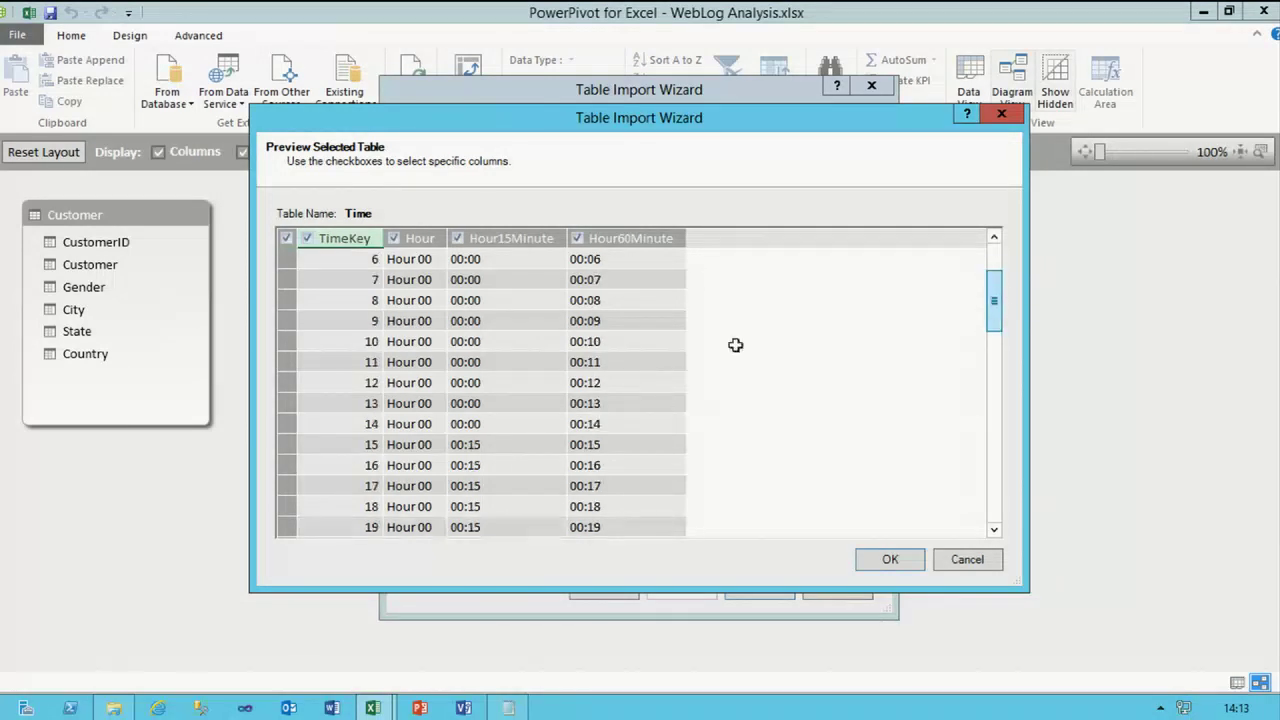
{"action": "left_click", "coordinate": [372, 444]}
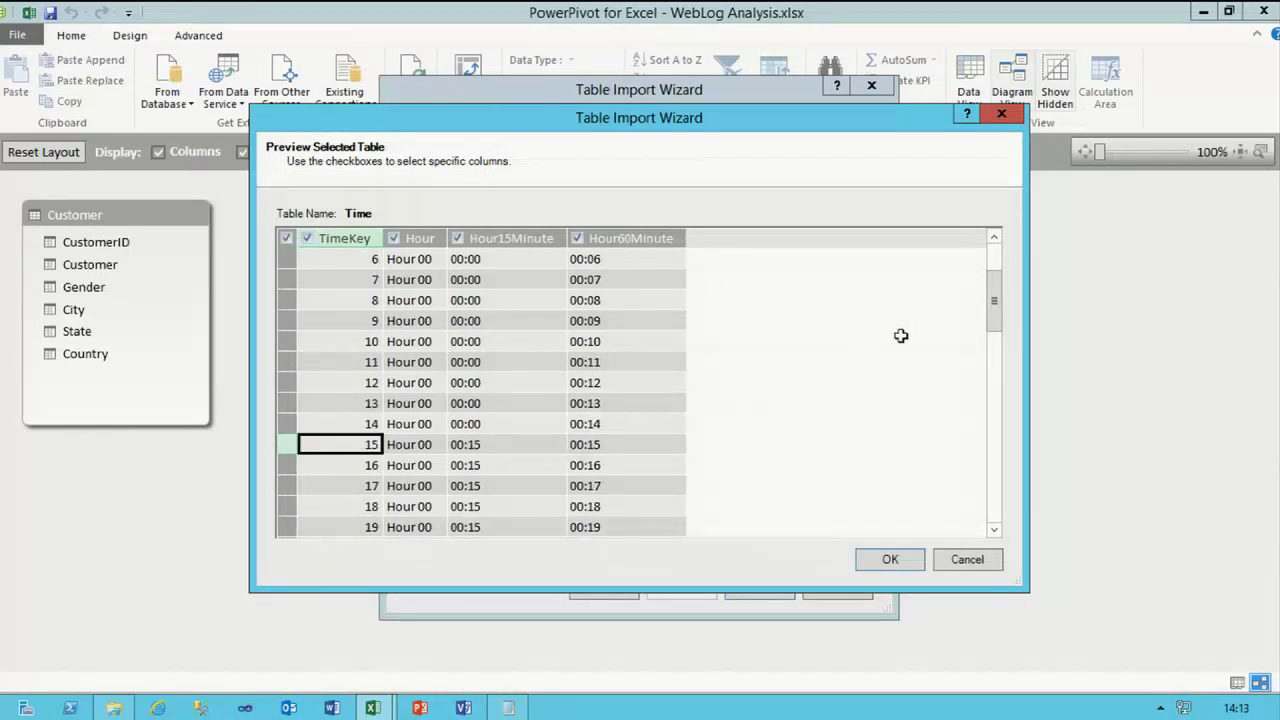
{"action": "left_click_drag", "start_coordinate": [991, 303], "coordinate": [995, 368]}
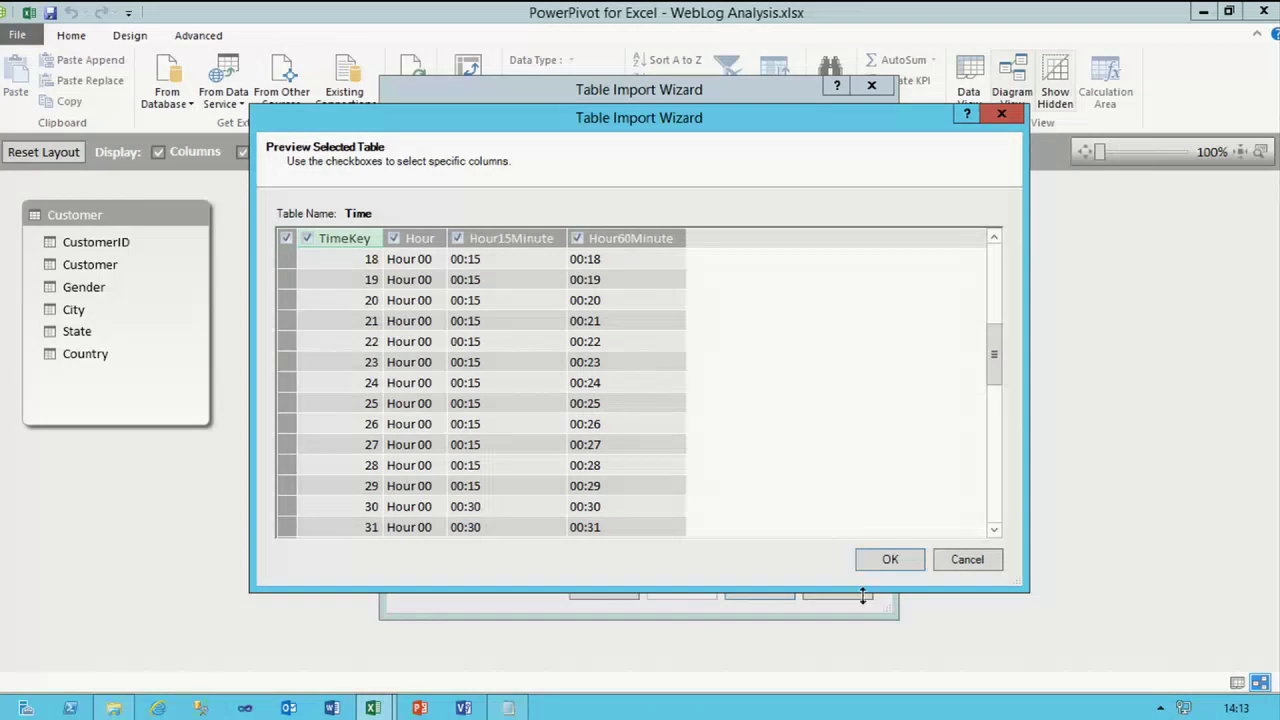
{"action": "left_click", "coordinate": [889, 561]}
{"action": "left_click", "coordinate": [766, 592]}
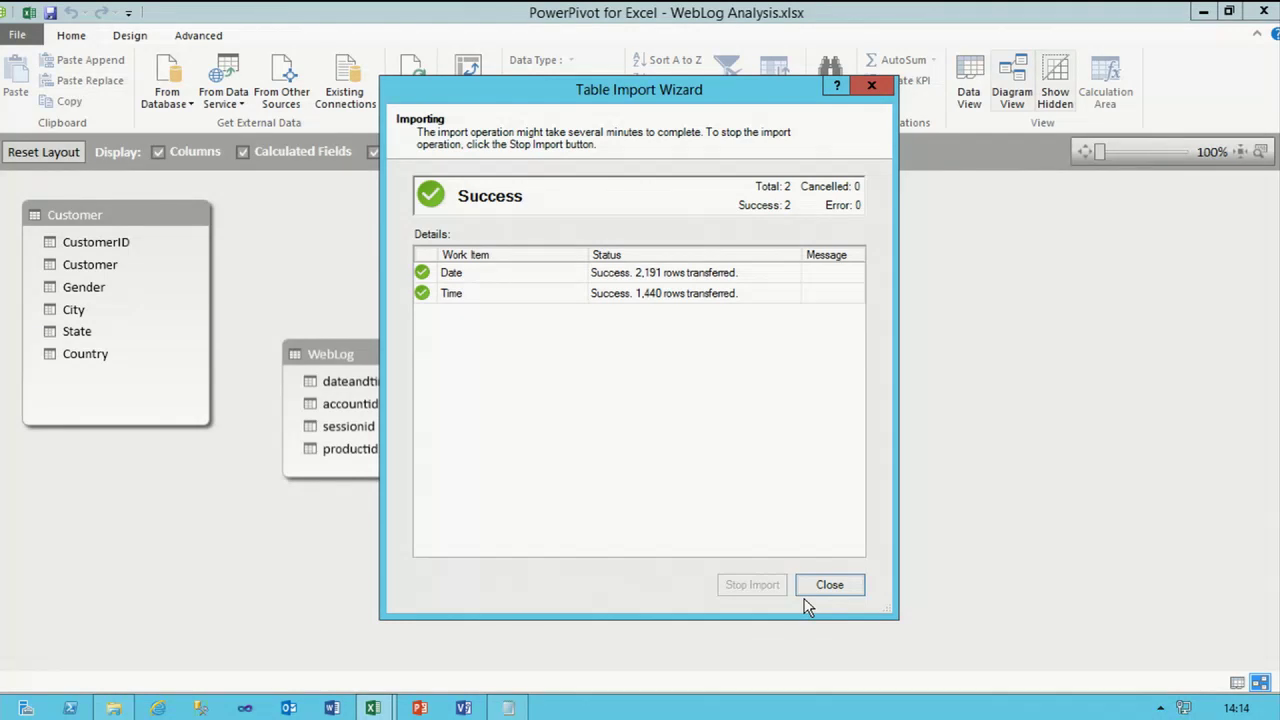
{"action": "left_click", "coordinate": [812, 588]}
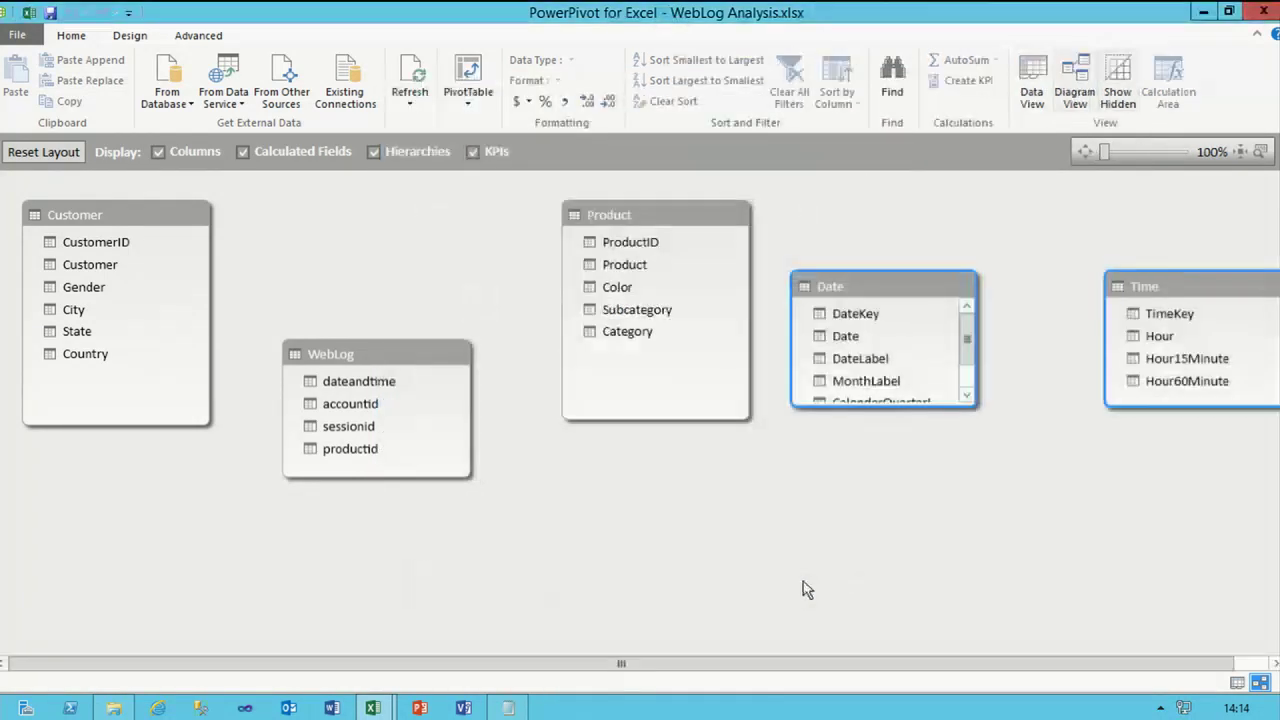
- Place the Date and Time tables below the others, move WebLog up between Customer and Product, and lengthen it
{"action": "left_click_drag", "start_coordinate": [829, 286], "coordinate": [164, 527]}
{"action": "left_click_drag", "start_coordinate": [335, 354], "coordinate": [344, 235]}
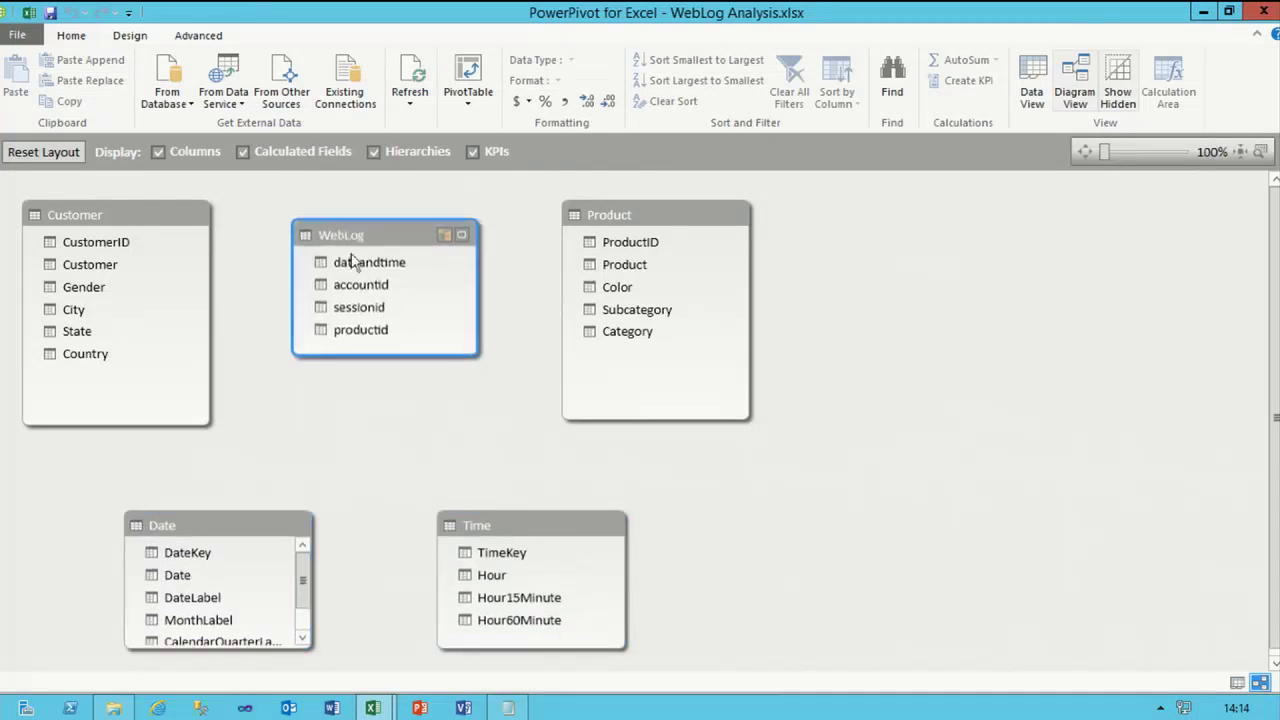
{"action": "left_click_drag", "start_coordinate": [379, 358], "coordinate": [378, 461]}
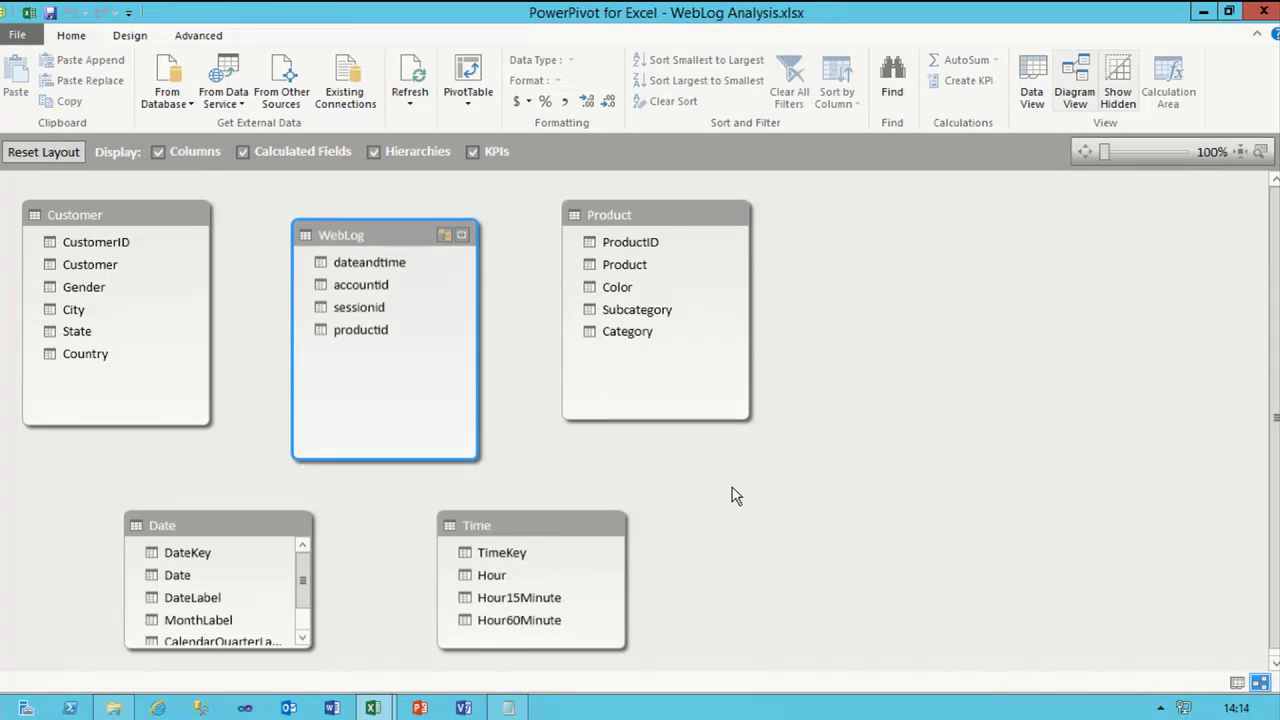
- Go to the WebLog table's data and select the first dateandtime value to see its full format
{"action": "right_click", "coordinate": [362, 234]}
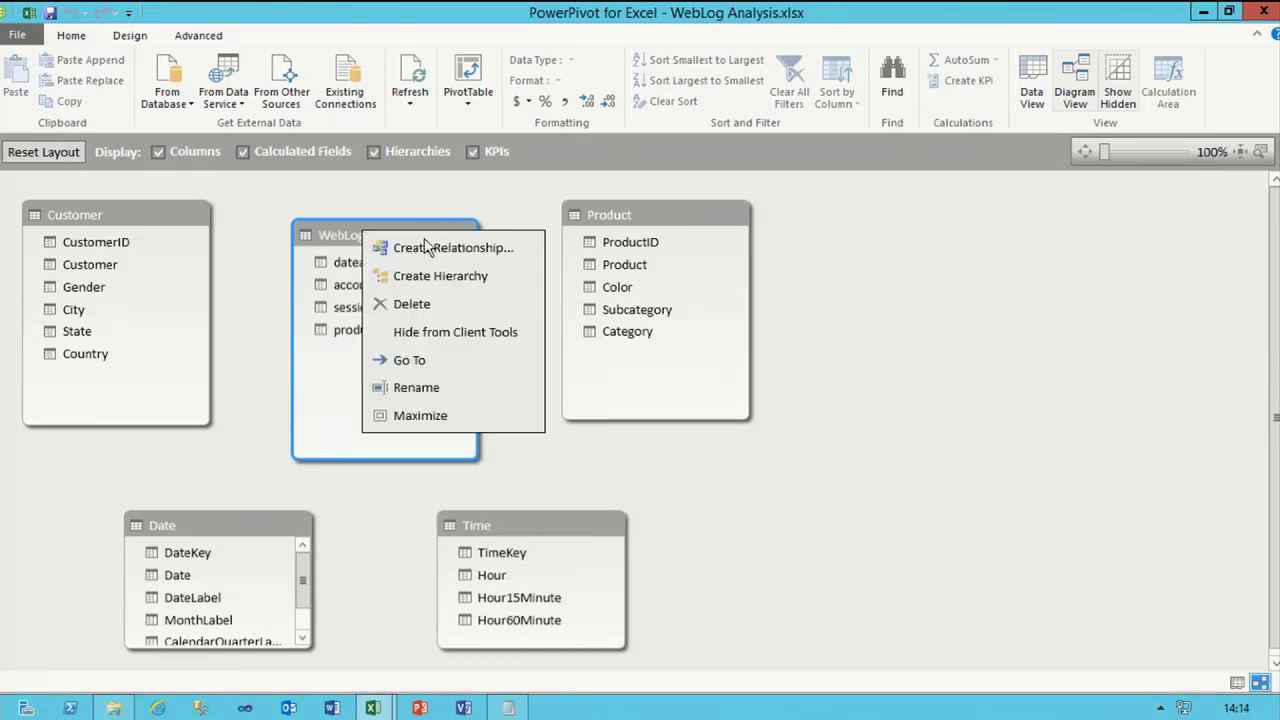
{"action": "left_click", "coordinate": [410, 357]}
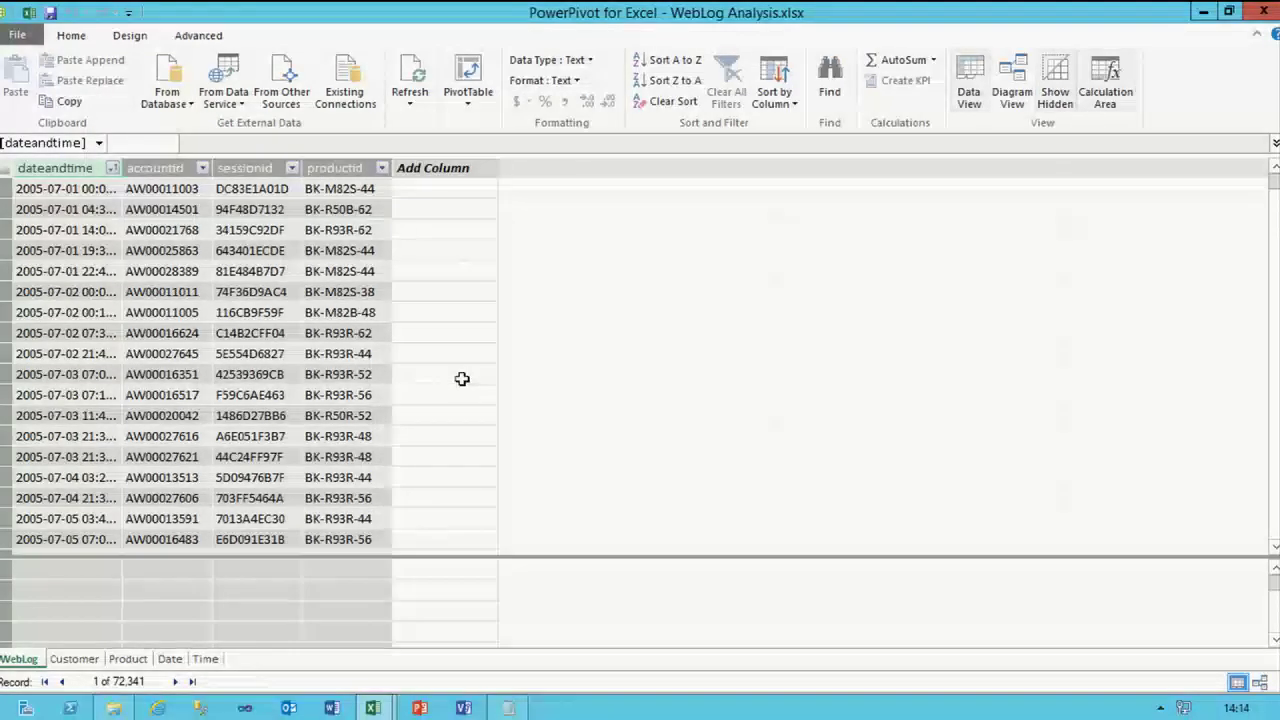
{"action": "left_click", "coordinate": [76, 196]}
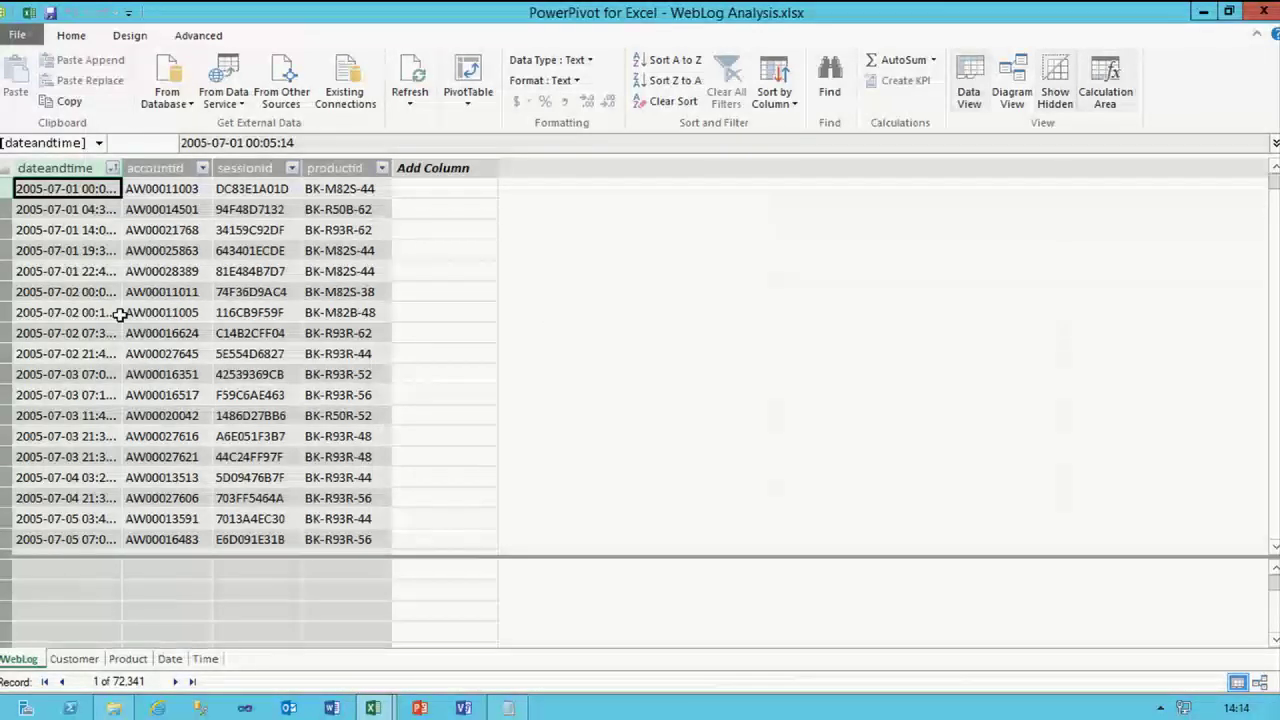
- Begin a calculated column in WebLog with the formula part =(YEAR([dateandtime]) * 10000) +
{"action": "left_click", "coordinate": [456, 189]}
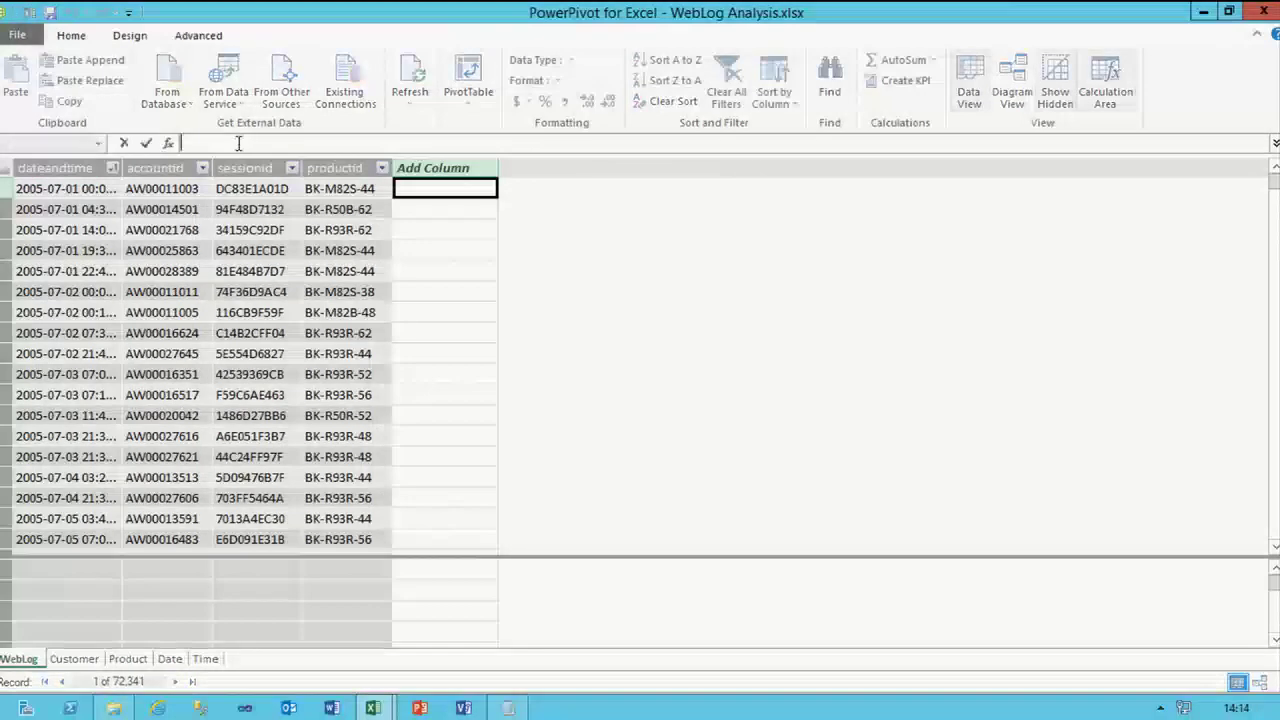
{"action": "type", "text": "=("}
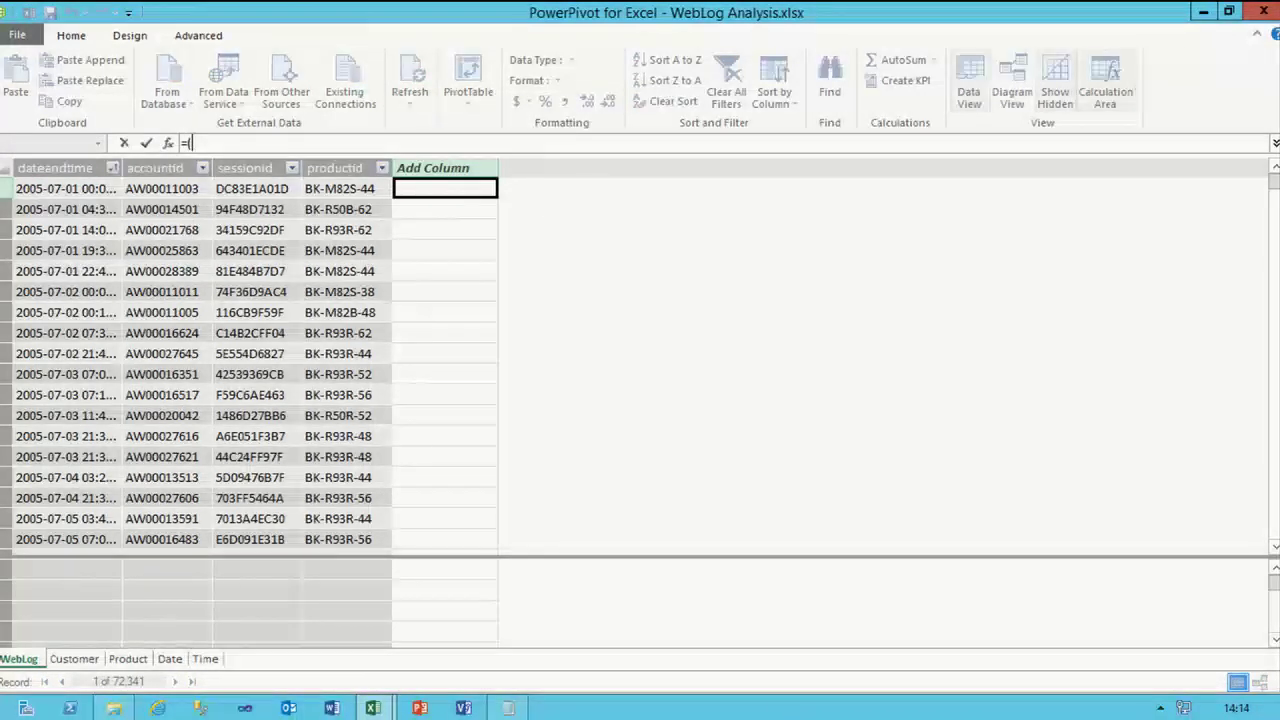
{"action": "type", "text": "YEAR("}
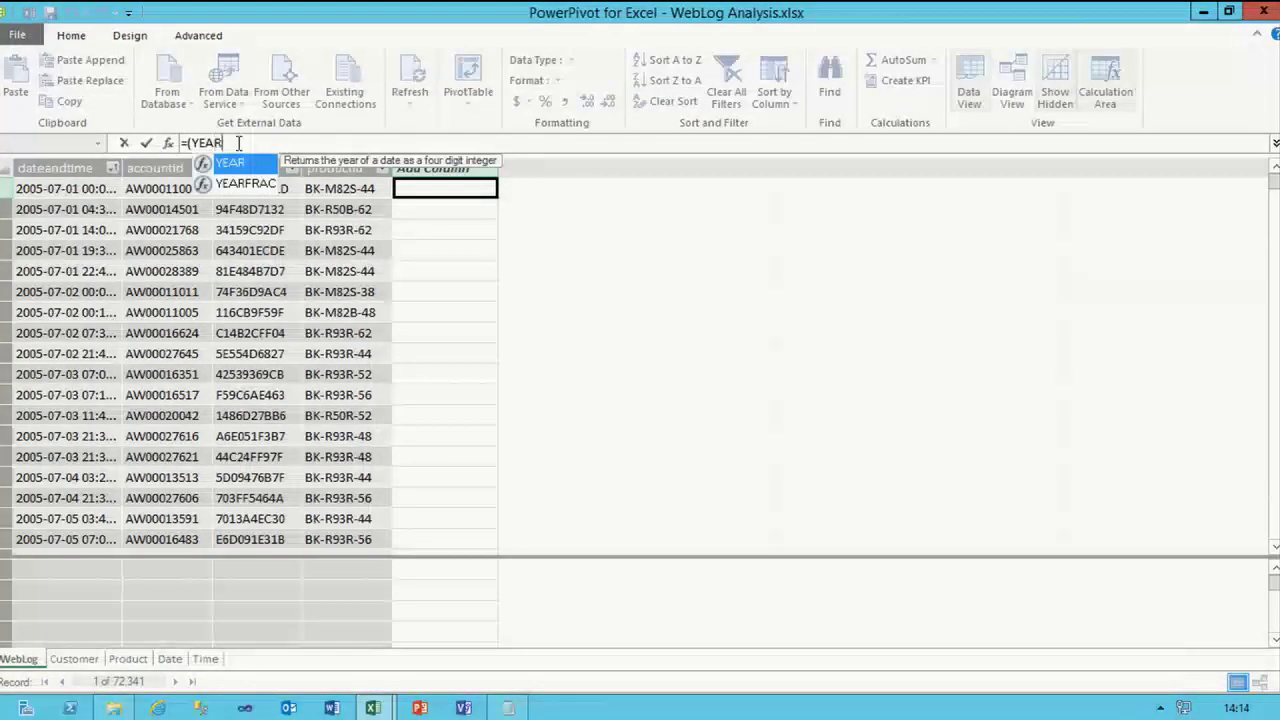
{"action": "left_click", "coordinate": [79, 168]}
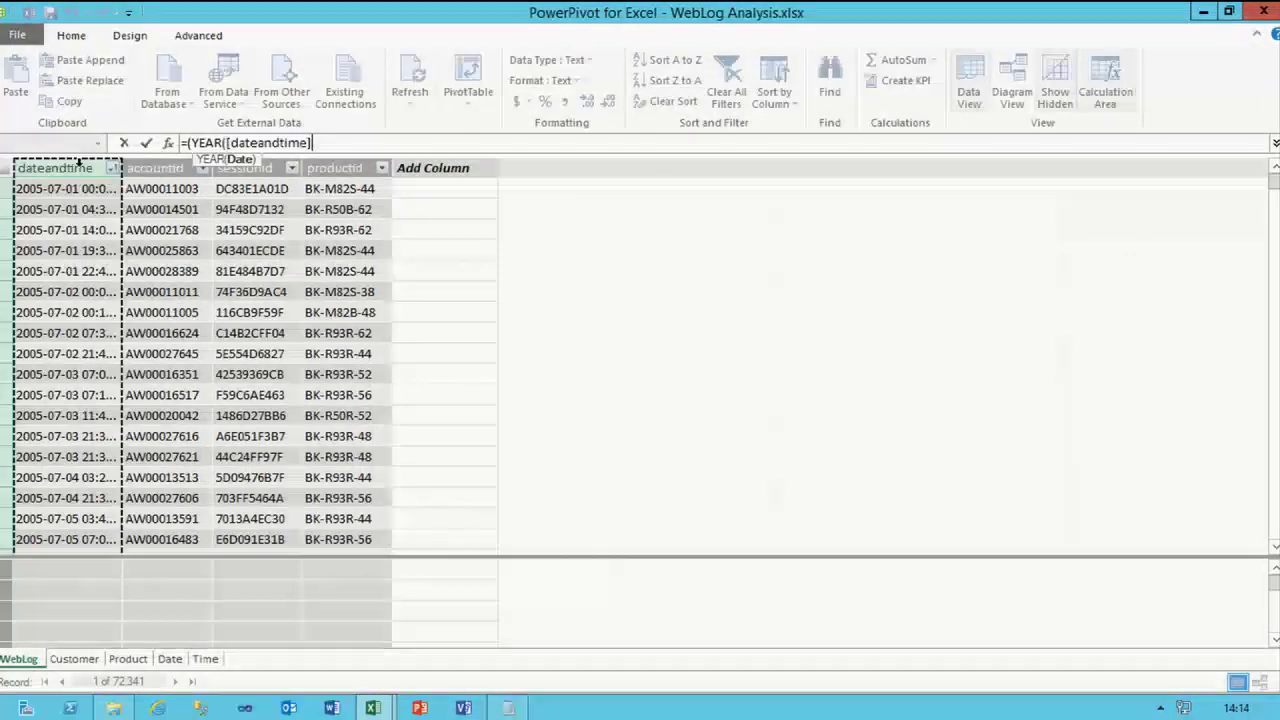
{"action": "type", "text": ")) * 10"}
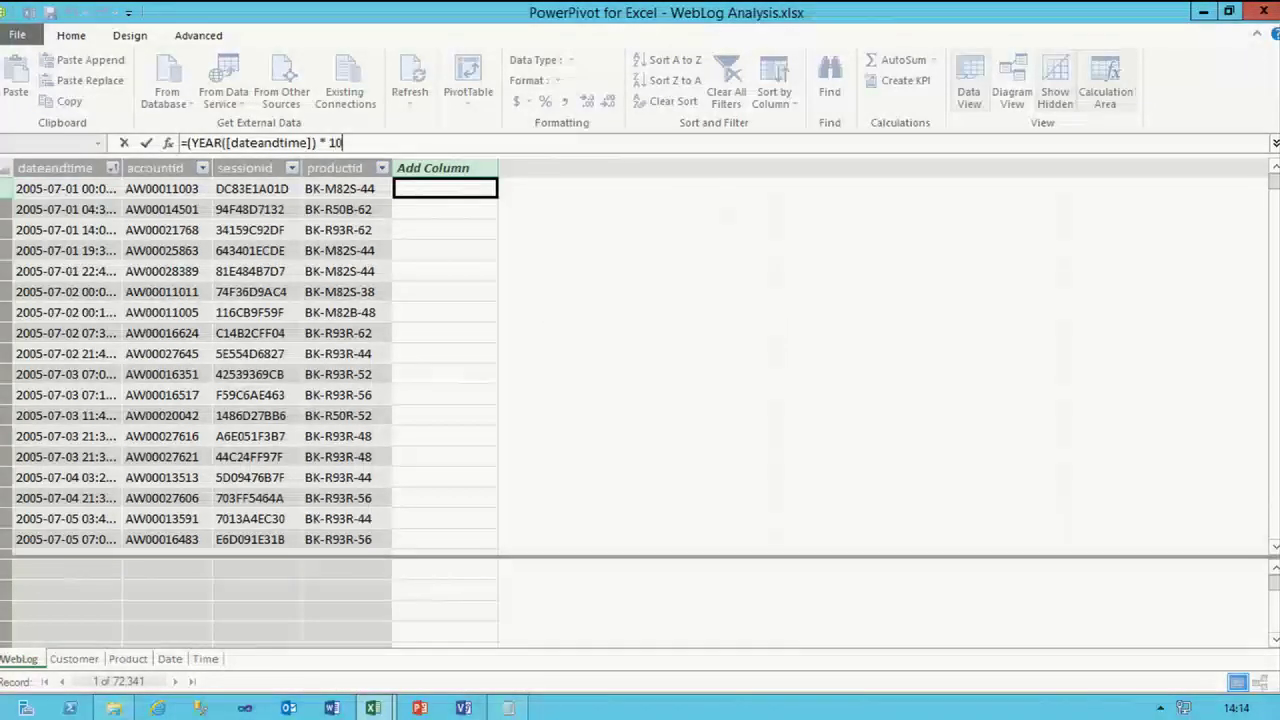
{"action": "type", "text": "000) +"}
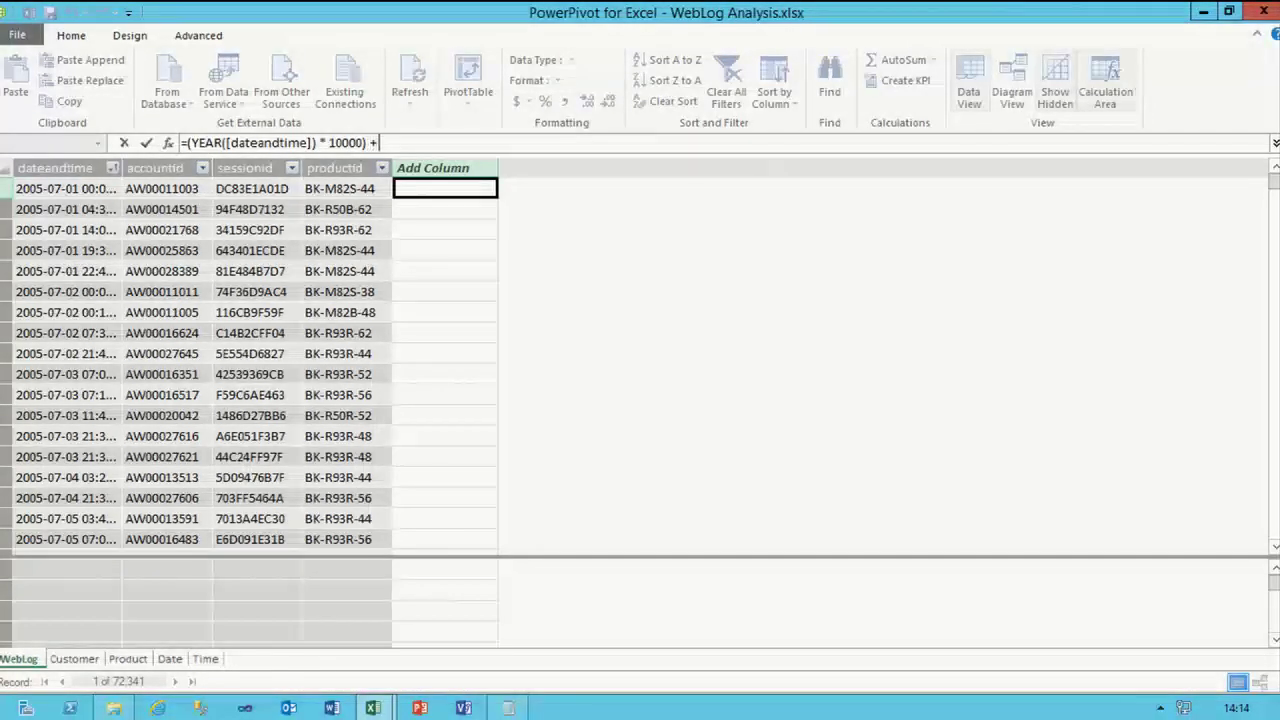
- Complete the WebLog calculated column's formula with (MONTH([dateandtime]) * 100) + DAY([dateandtime])
{"action": "type", "text": " (MONTH("}
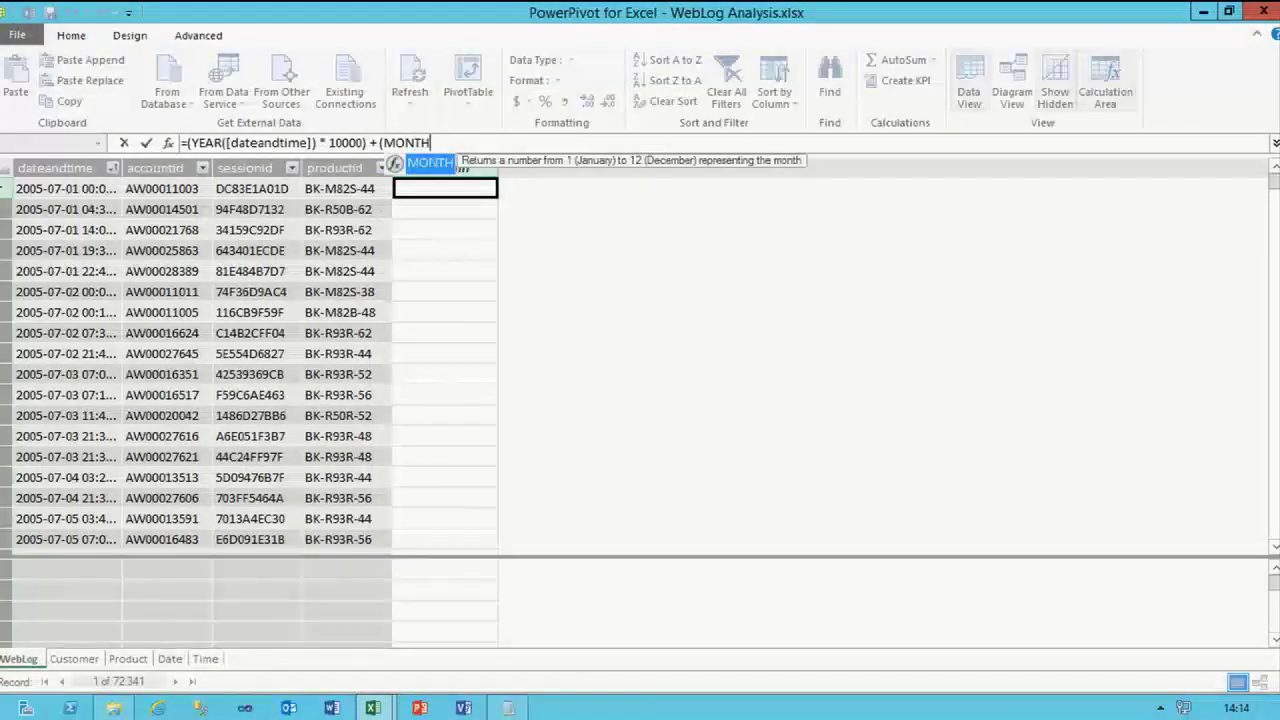
{"action": "left_click", "coordinate": [88, 168]}
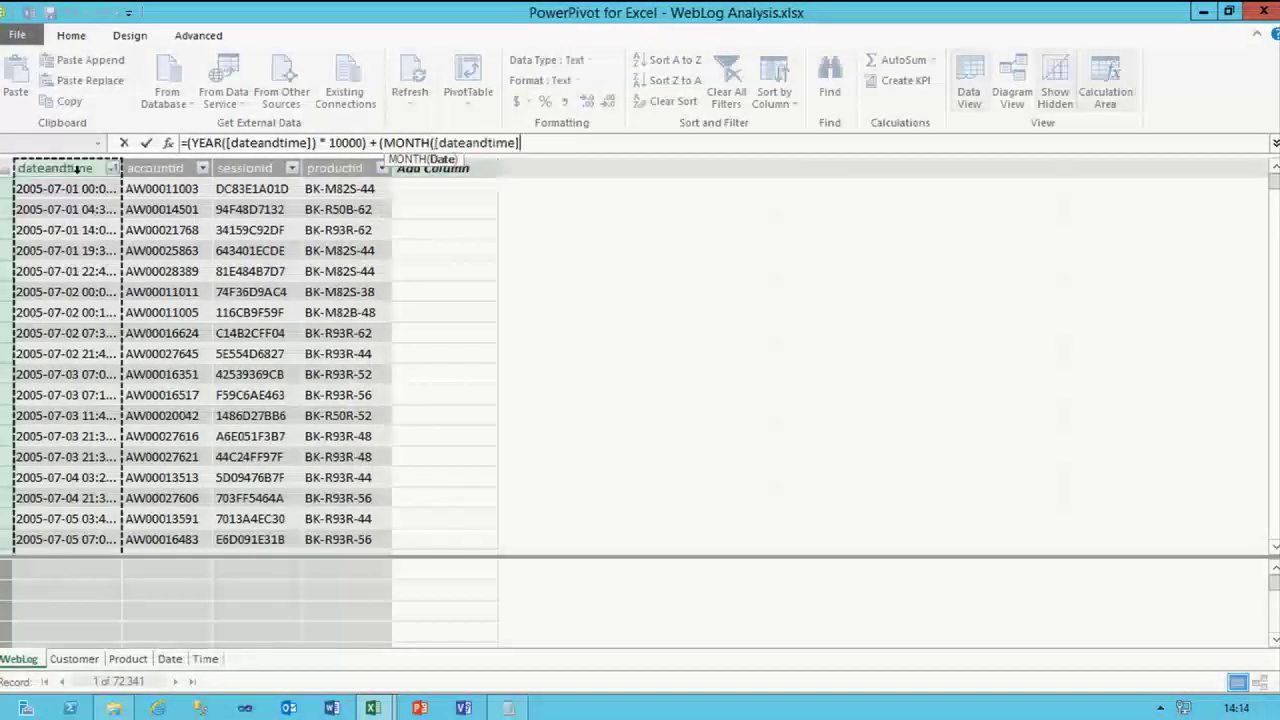
{"action": "type", "text": ") * 100) + "}
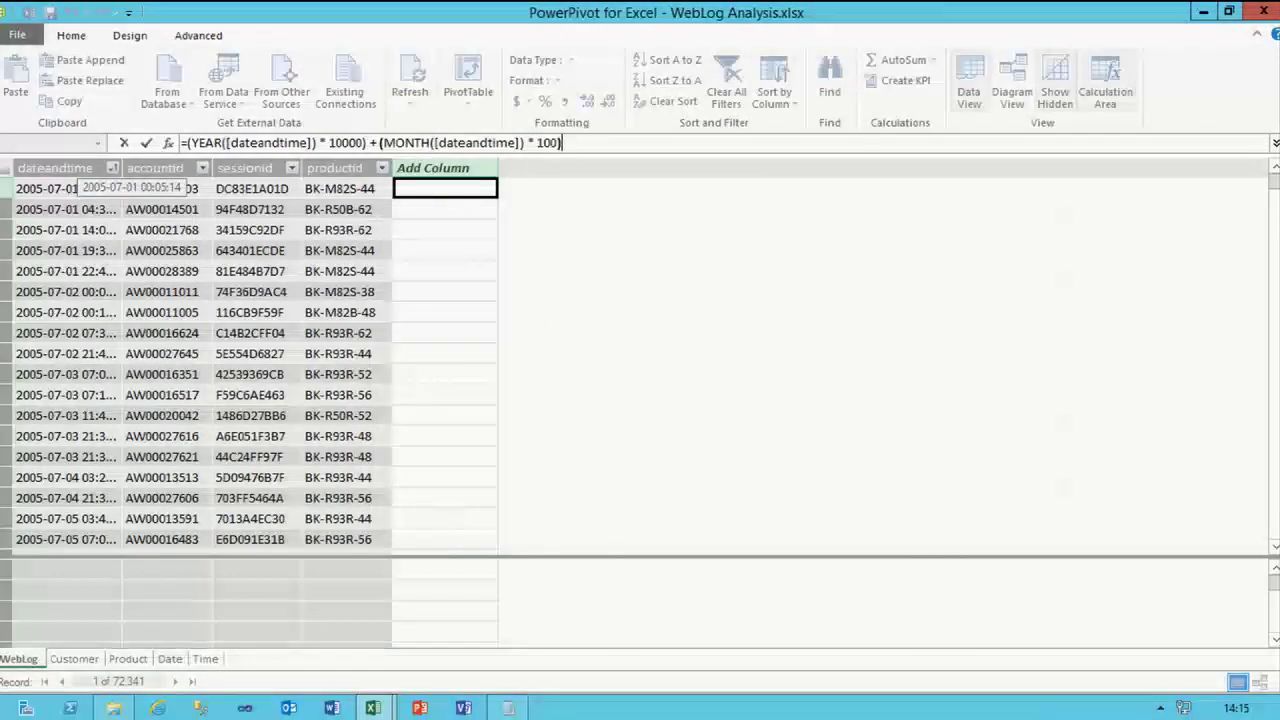
{"action": "type", "text": "DAY("}
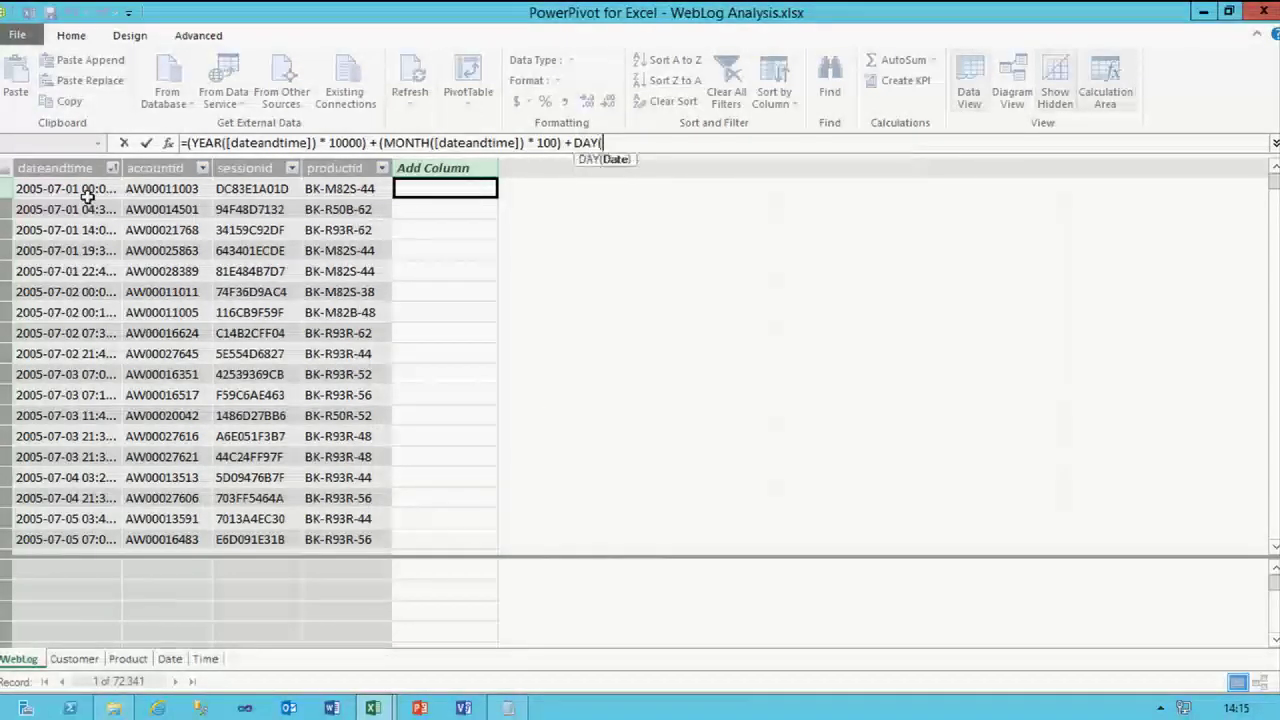
{"action": "left_click", "coordinate": [55, 168]}
{"action": "type", "text": ")"}
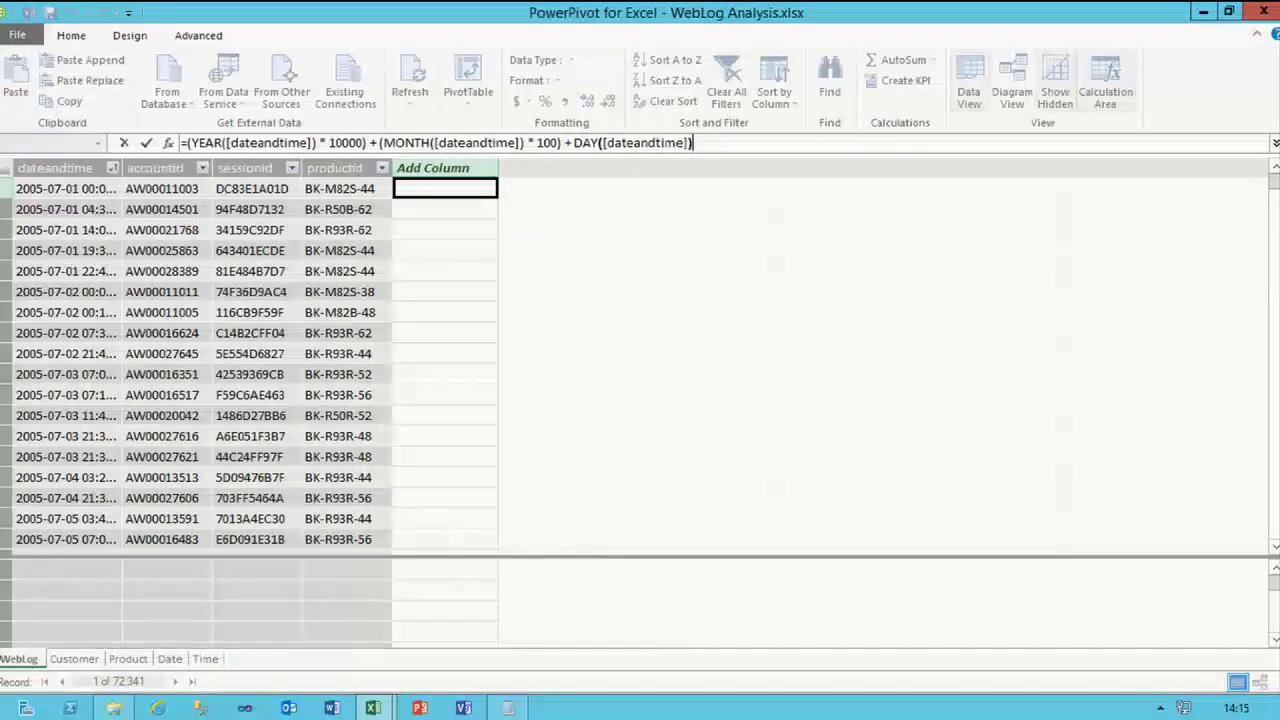
{"action": "key", "text": "Return"}
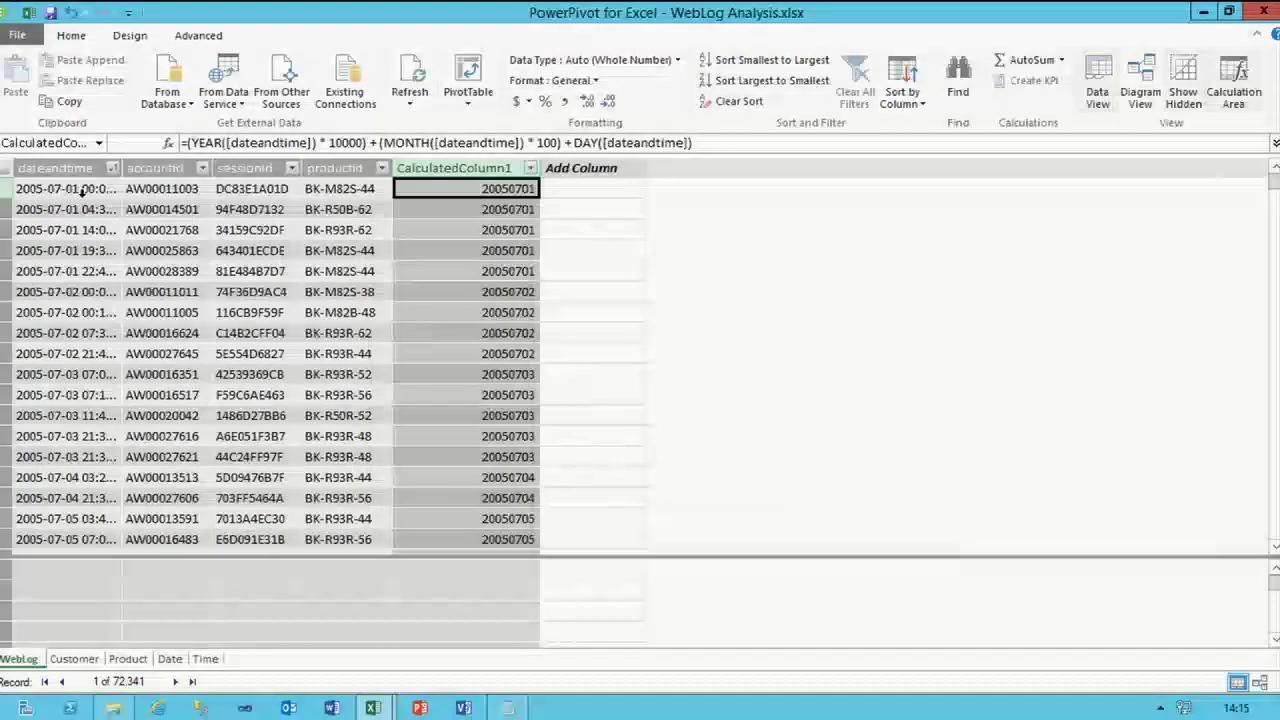
- Change the data type of WebLog's dateandtime column to Date
{"action": "left_click", "coordinate": [55, 164]}
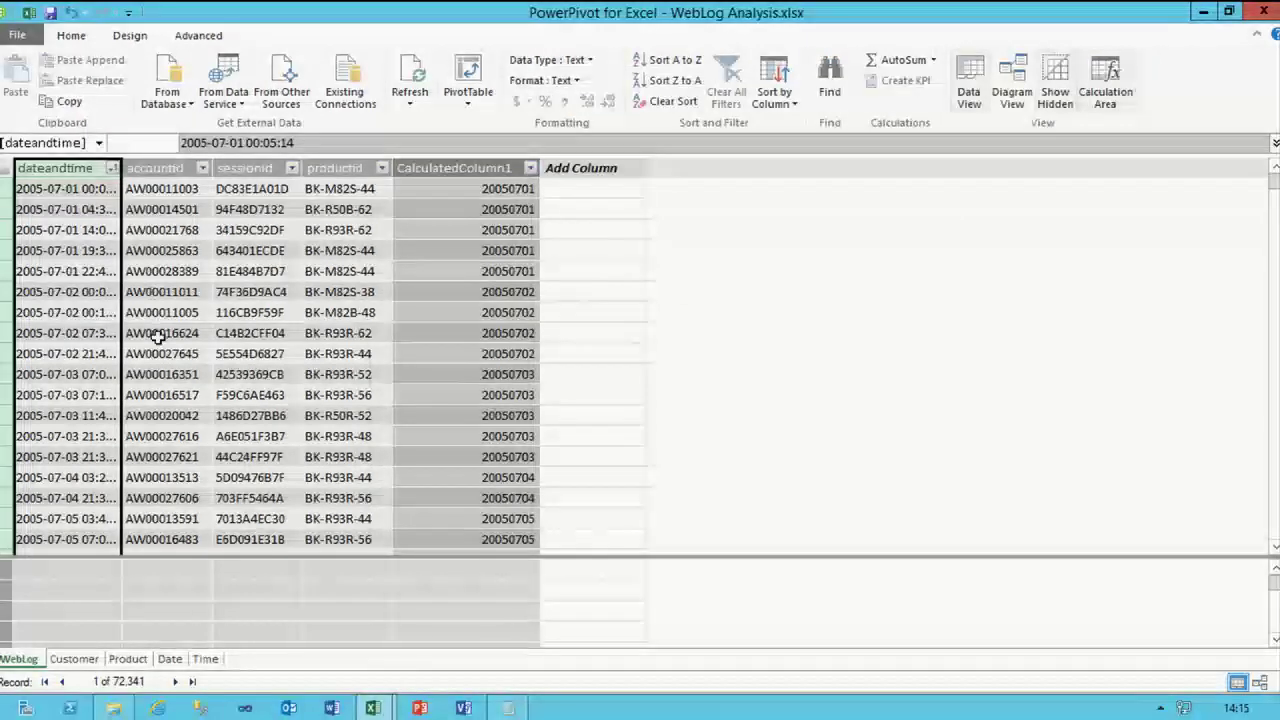
{"action": "left_click", "coordinate": [592, 60]}
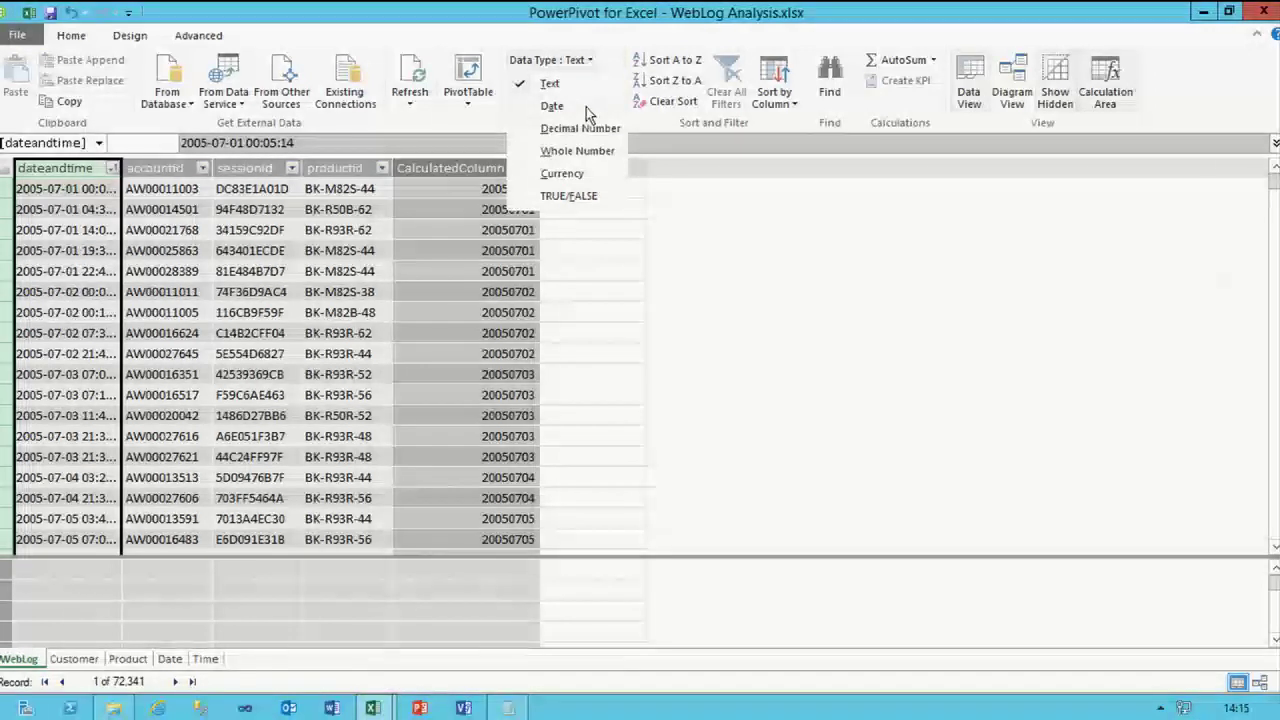
{"action": "left_click", "coordinate": [586, 107]}
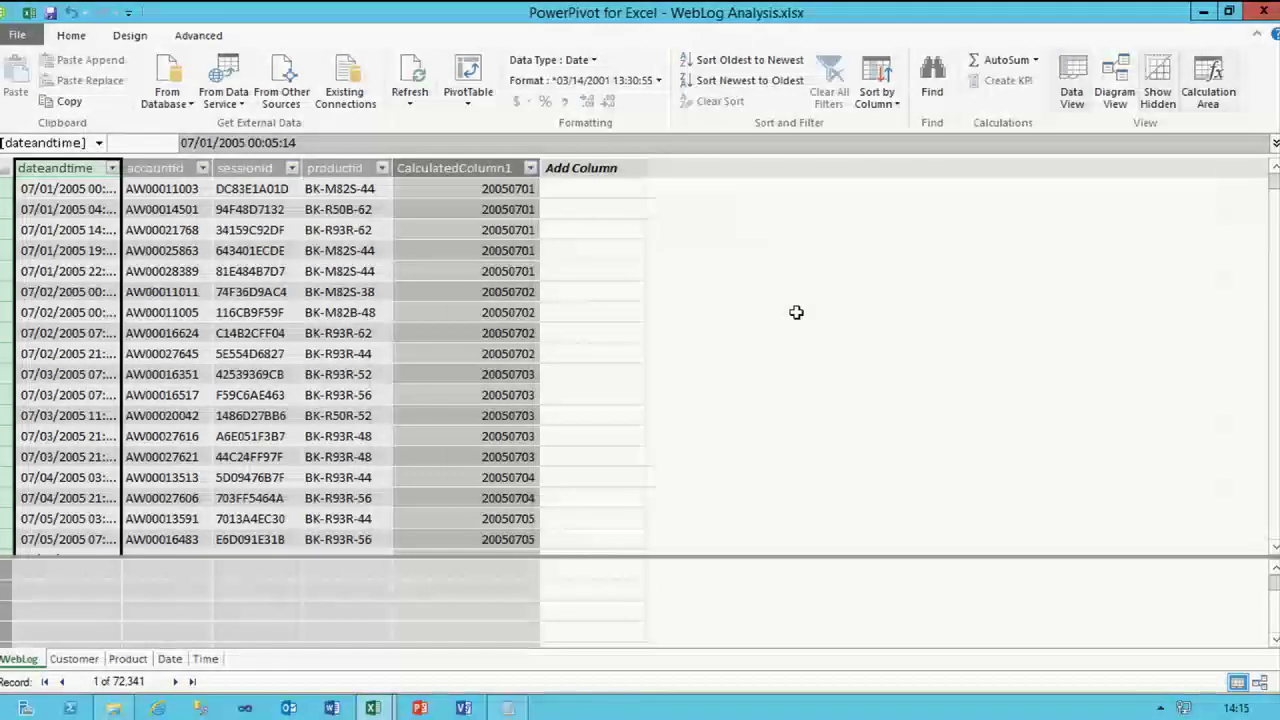
- Rename the calculated date column in WebLog to DateKey
{"action": "left_click", "coordinate": [494, 188]}
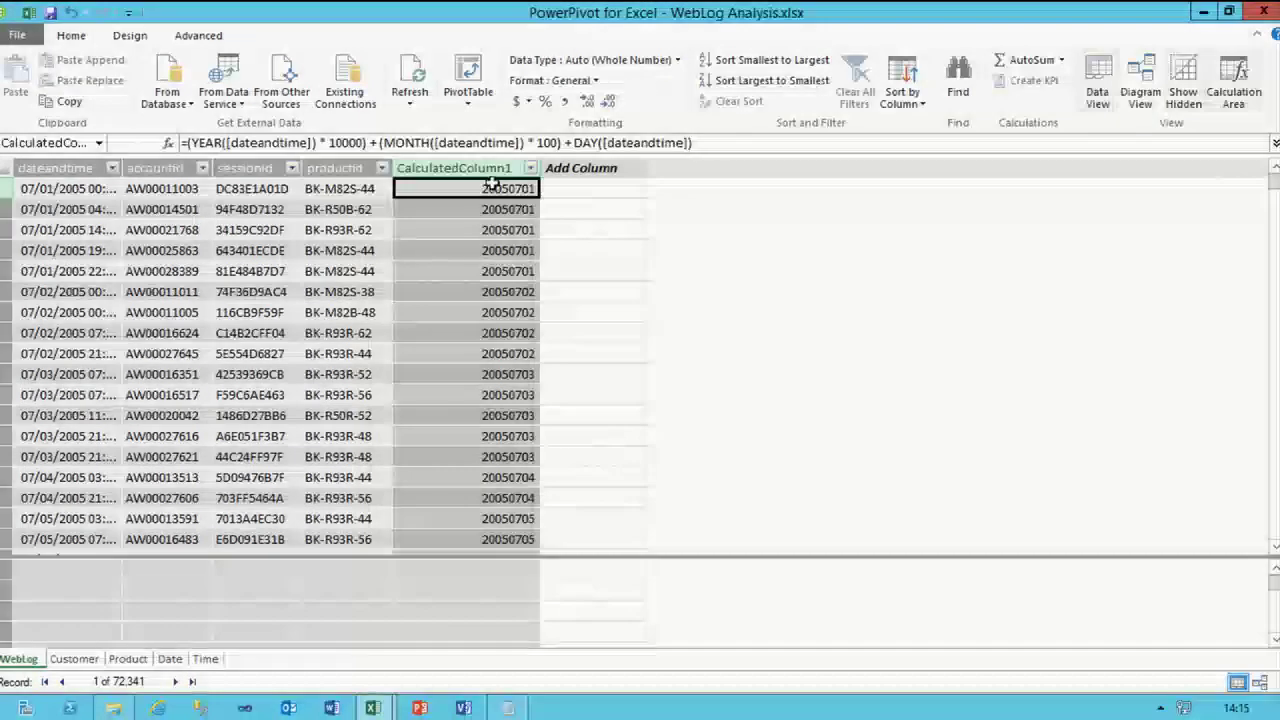
{"action": "right_click", "coordinate": [487, 170]}
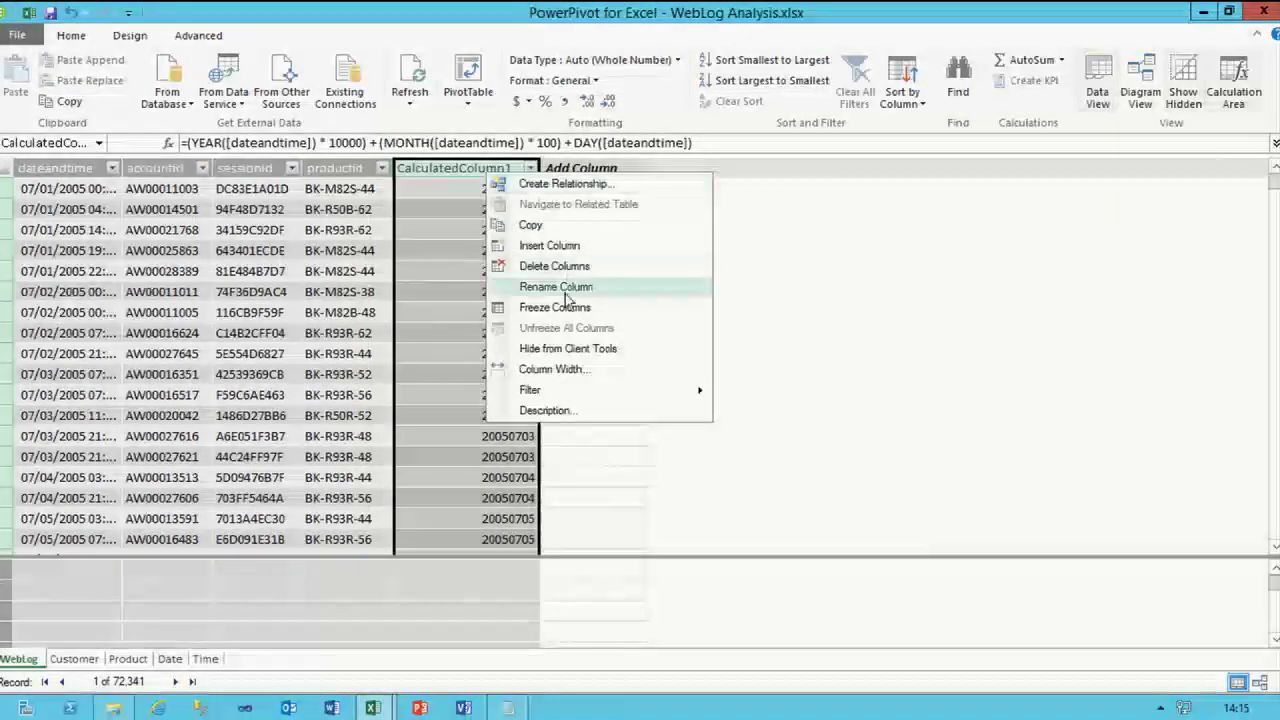
{"action": "left_click", "coordinate": [571, 210]}
{"action": "key", "text": "BackSpace"}
{"action": "type", "text": "DateKey"}
{"action": "key", "text": "Return"}
- Add a second calculated column to WebLog with the formula =(HOUR([dateandtime]) * 100) + MINUTE([dateandtime])
{"action": "left_click", "coordinate": [591, 189]}
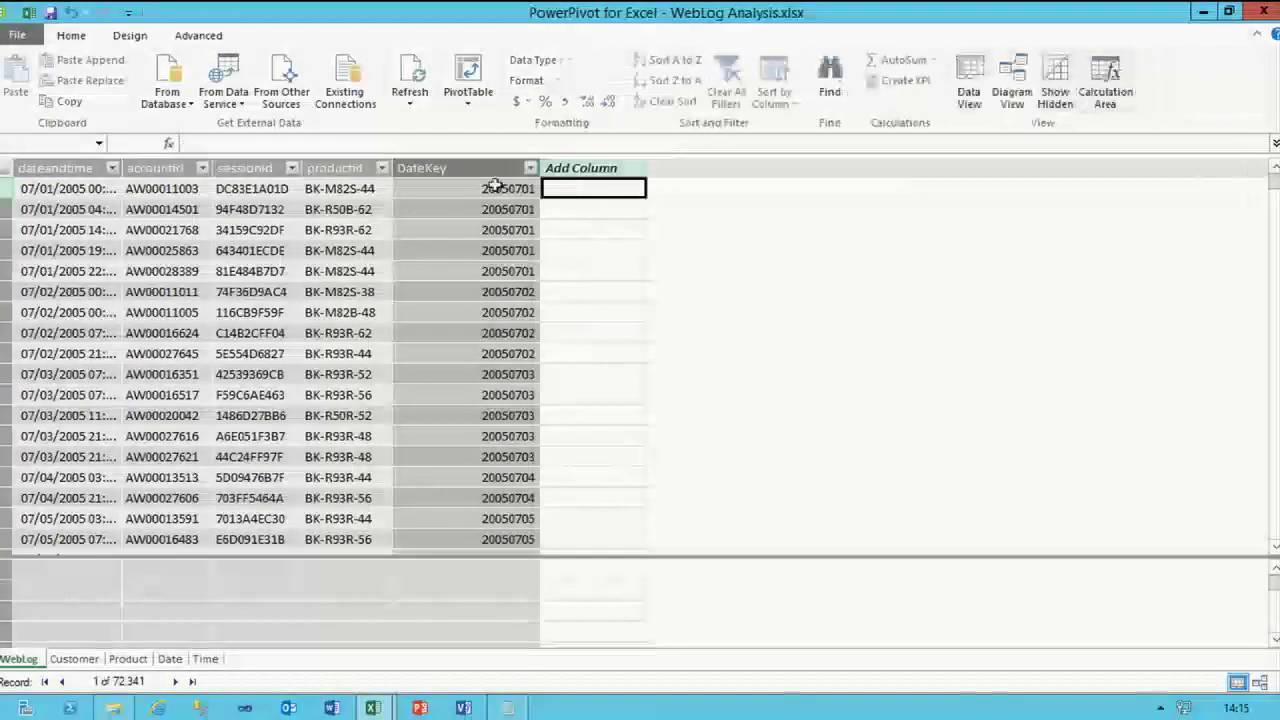
{"action": "left_click", "coordinate": [398, 142]}
{"action": "type", "text": "=(HOUR("}
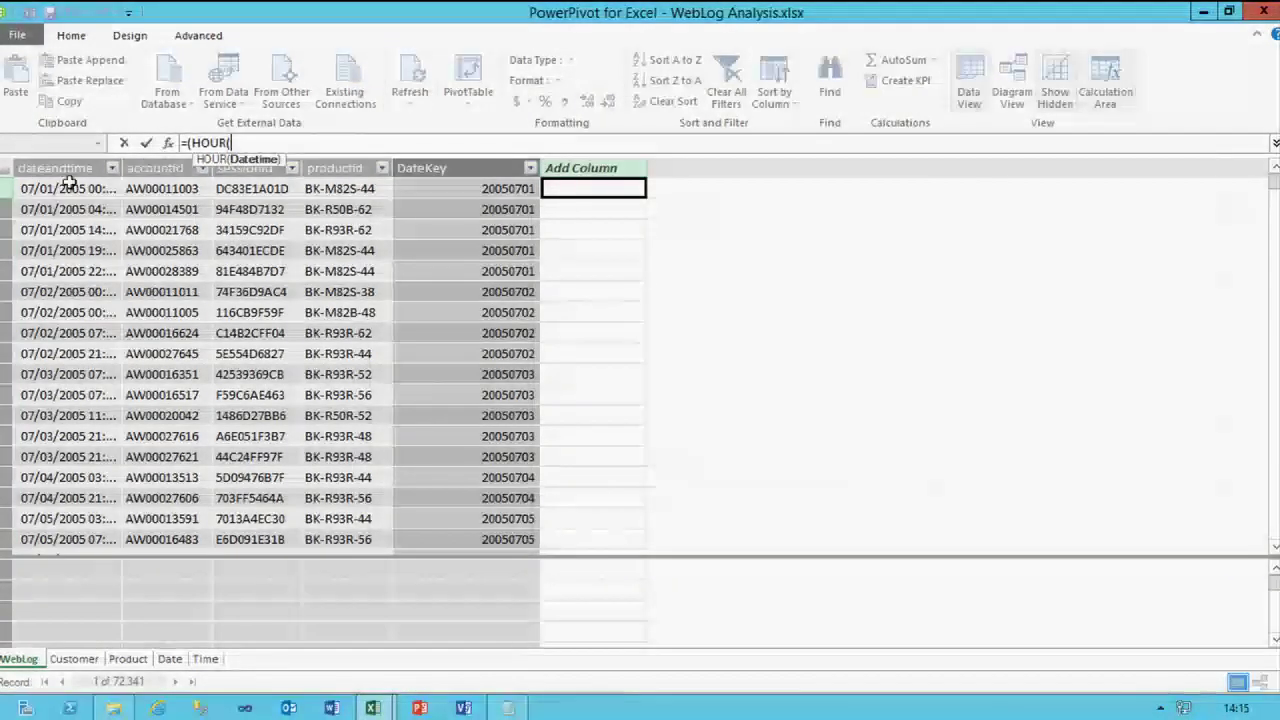
{"action": "left_click", "coordinate": [57, 168]}
{"action": "type", "text": ") * "}
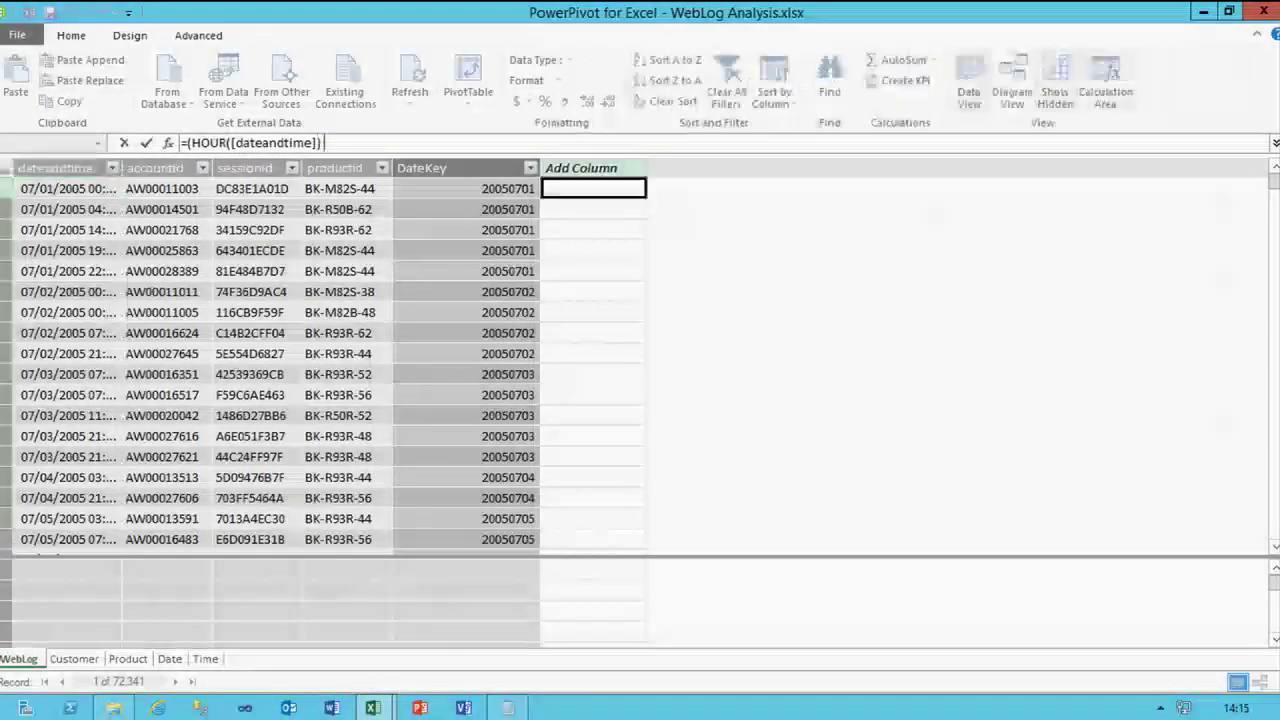
{"action": "type", "text": "100)"}
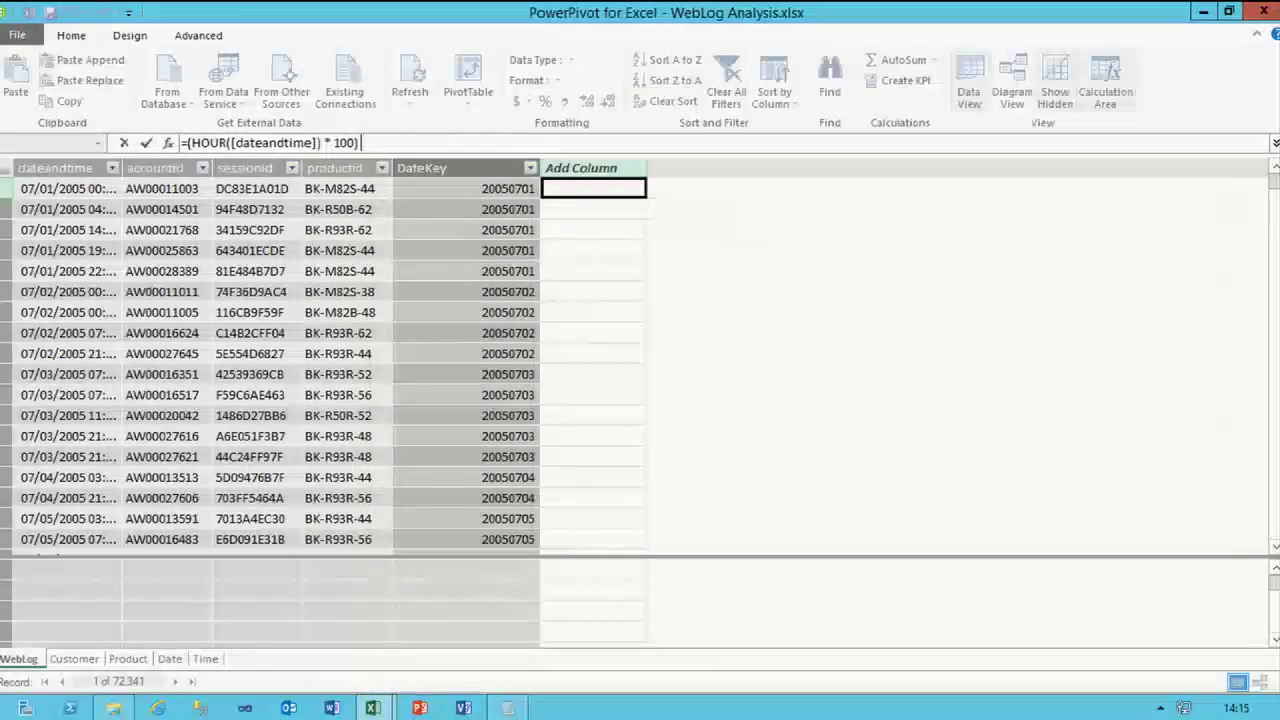
{"action": "type", "text": " + MINUTE("}
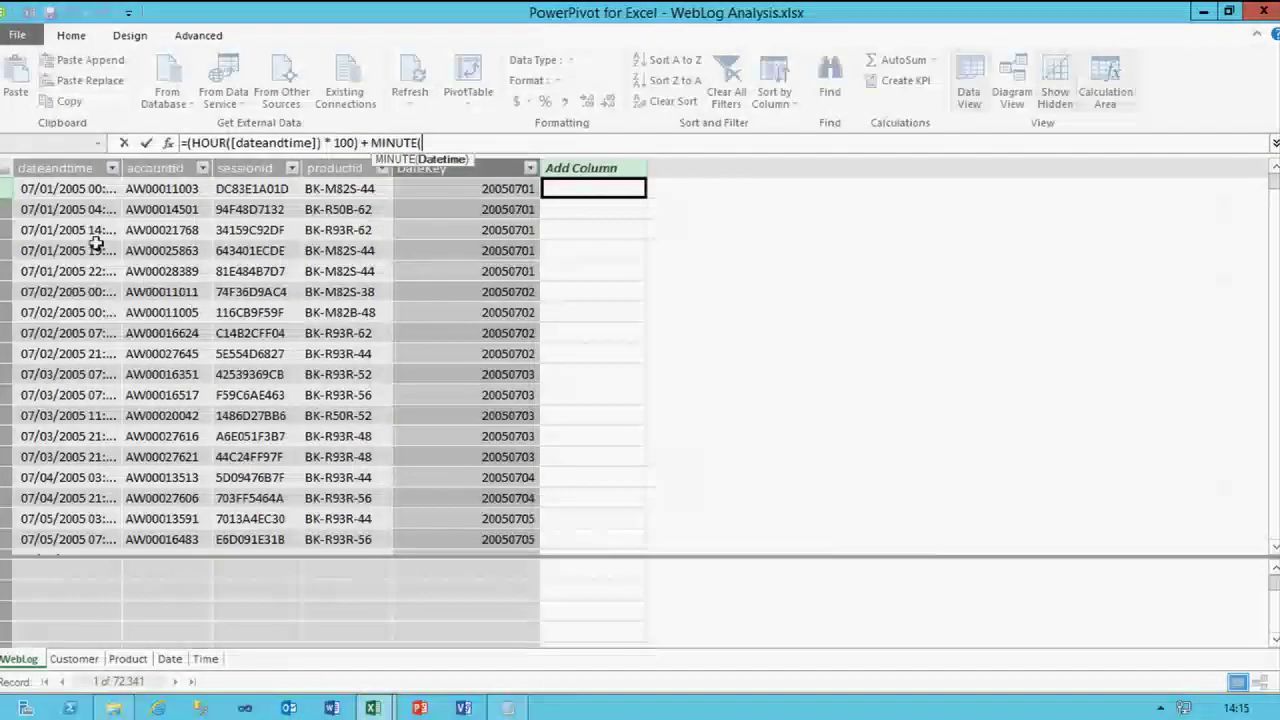
{"action": "left_click", "coordinate": [50, 167]}
{"action": "type", "text": ")"}
{"action": "key", "text": "Return"}
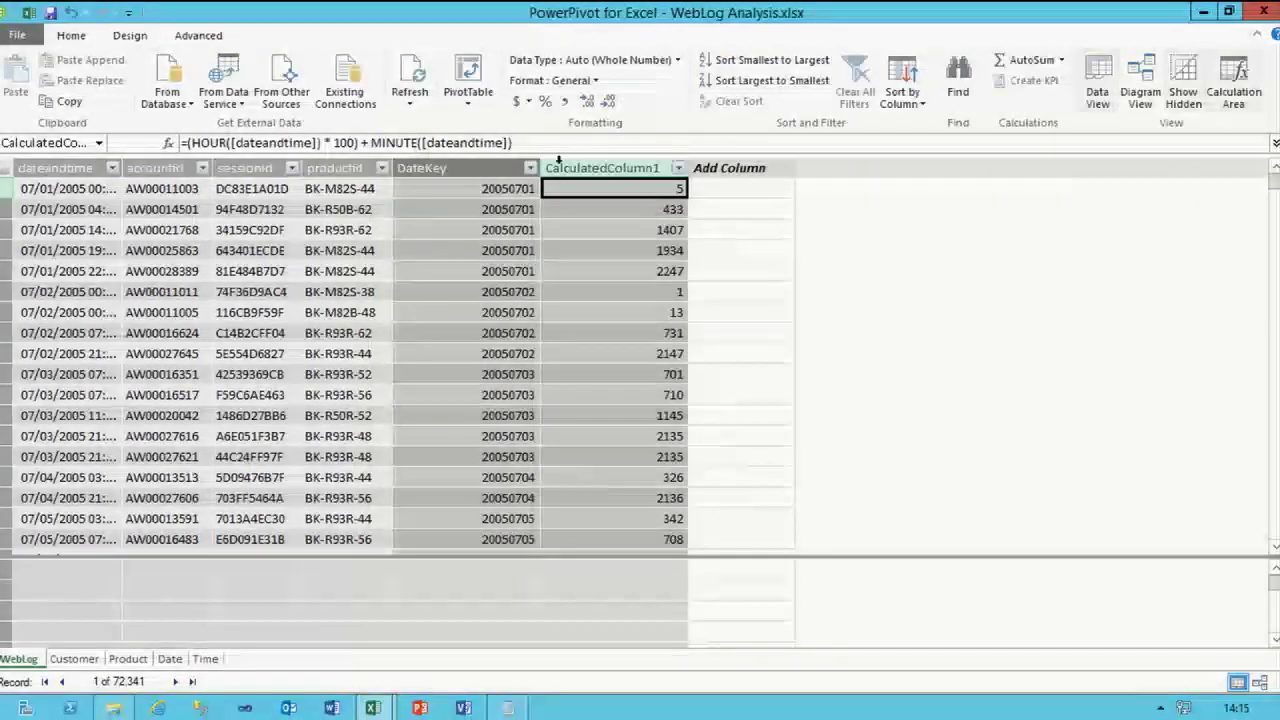
- Rename the calculated hour-and-minute column to TimeKey
{"action": "left_click", "coordinate": [577, 178]}
{"action": "right_click", "coordinate": [577, 178]}
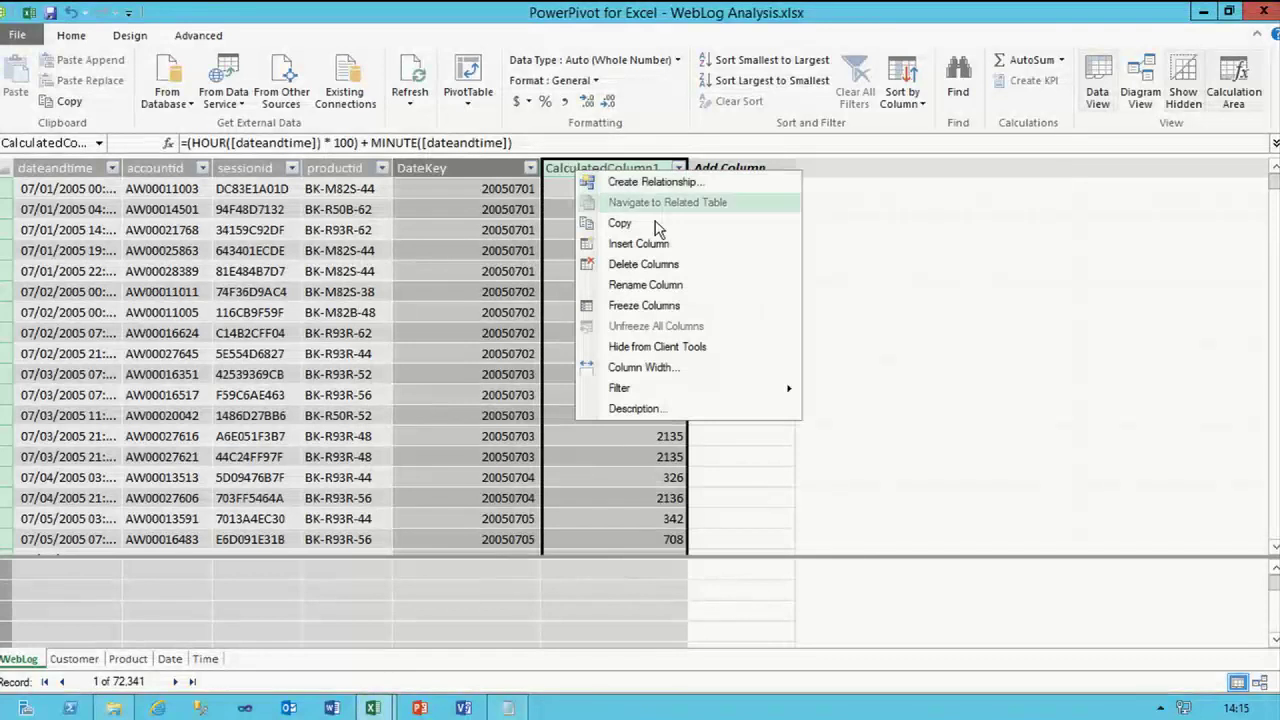
{"action": "left_click", "coordinate": [654, 283]}
{"action": "type", "text": "TimeKey"}
{"action": "key", "text": "Return"}
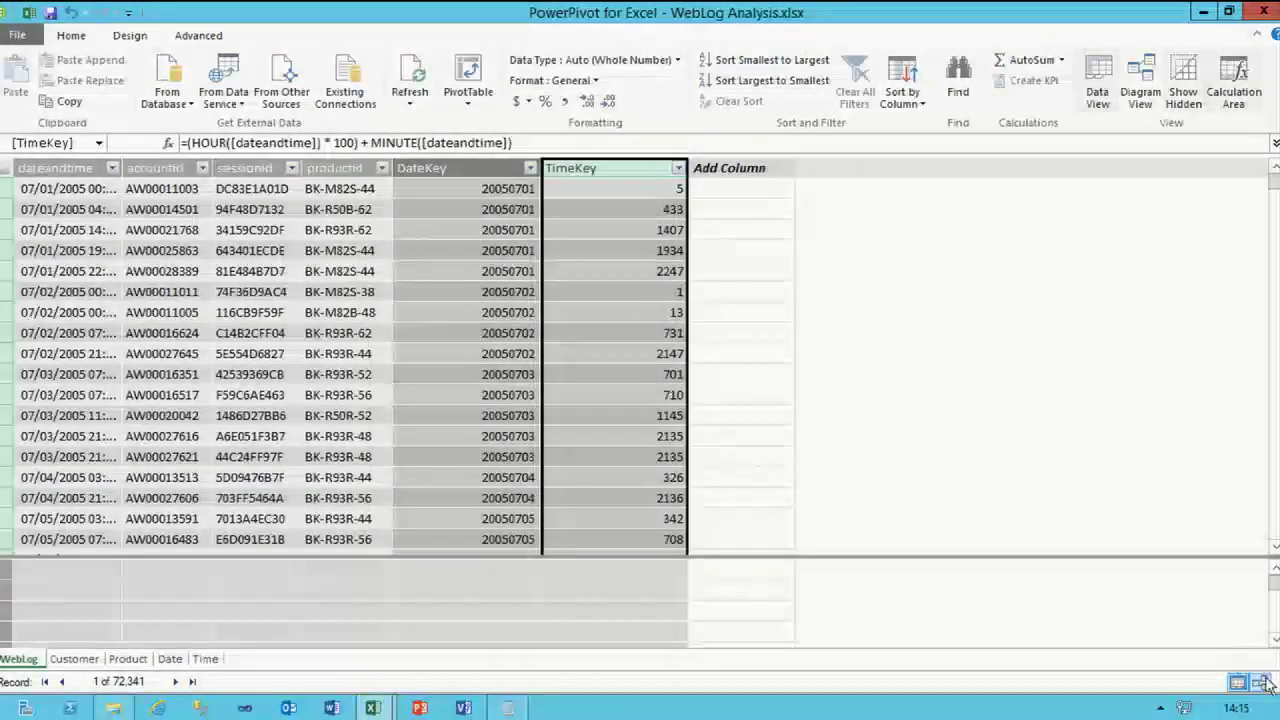
- In the diagram, relate WebLog's accountid to CustomerID, productid to ProductID, and its DateKey and TimeKey to the matching Date and Time keys
{"action": "left_click", "coordinate": [1259, 682]}
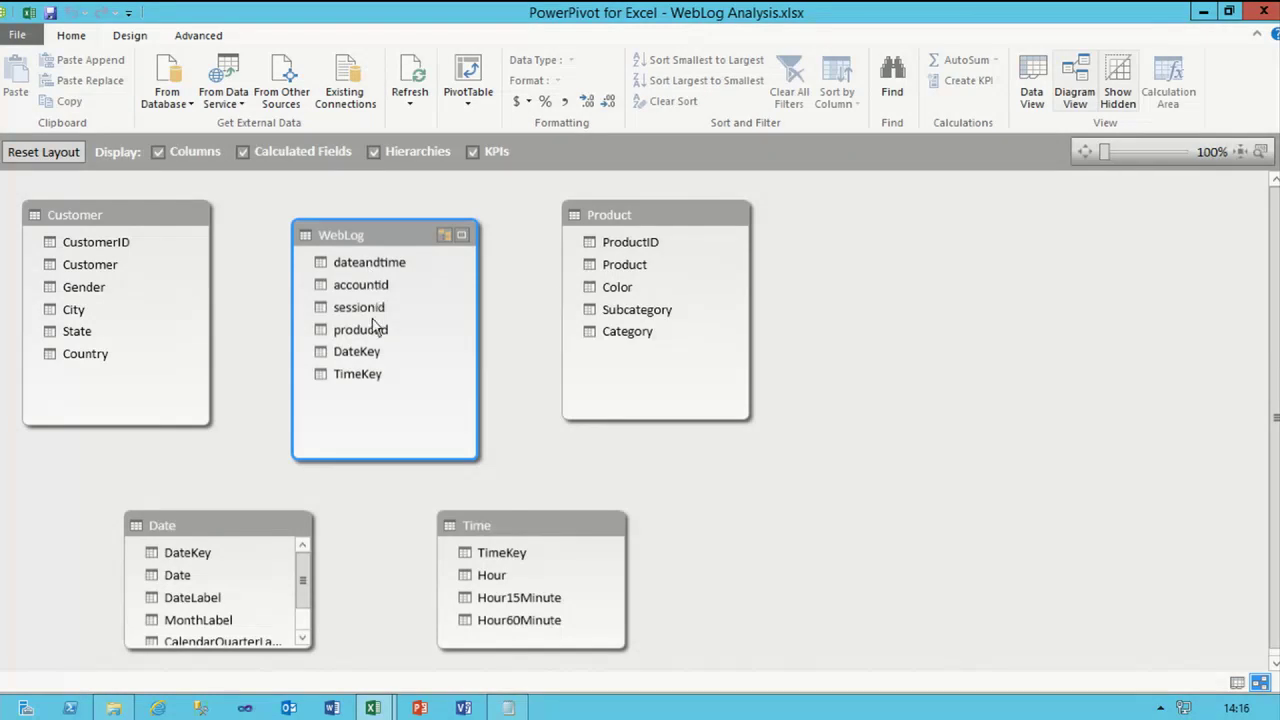
{"action": "left_click_drag", "start_coordinate": [357, 290], "coordinate": [130, 244]}
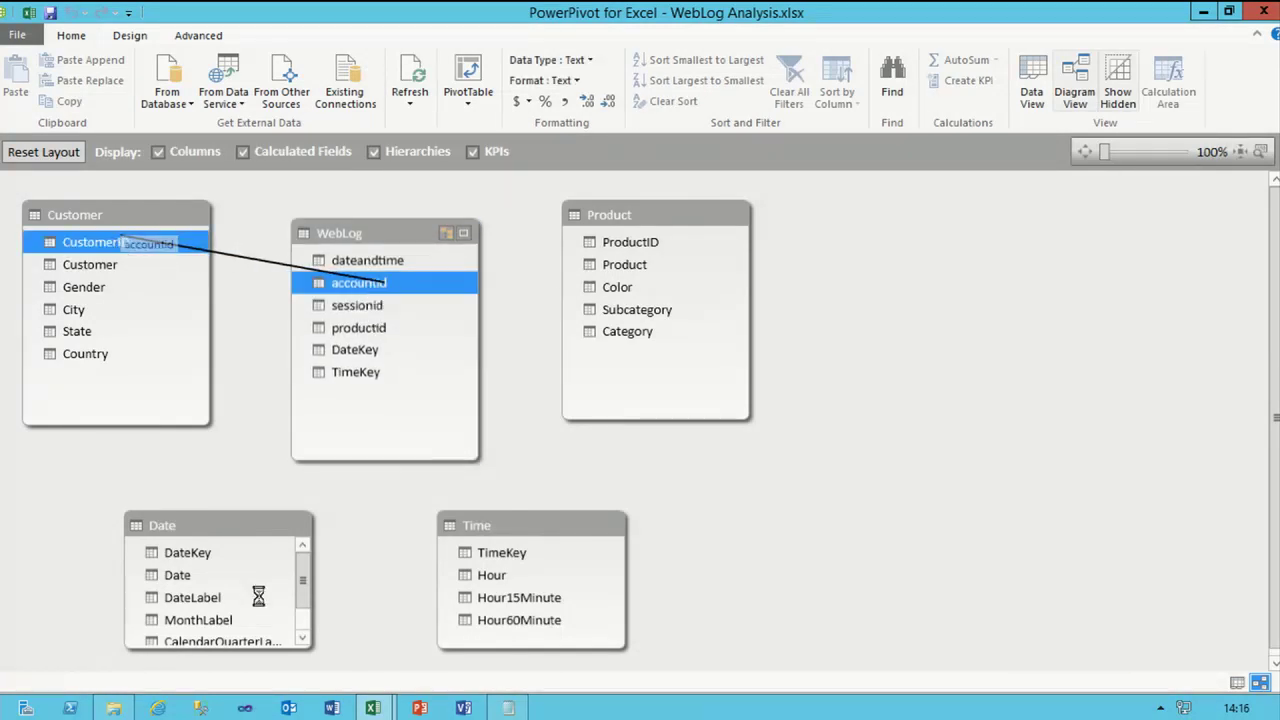
{"action": "left_click", "coordinate": [378, 312]}
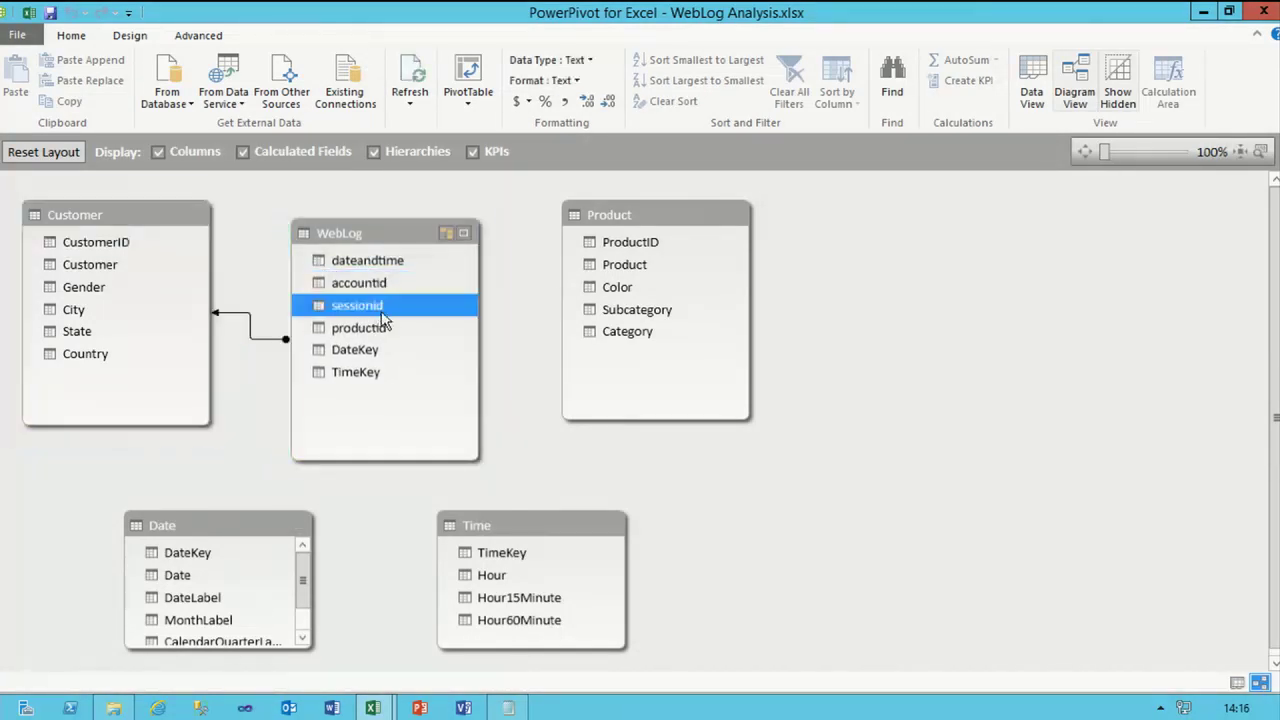
{"action": "left_click_drag", "start_coordinate": [370, 330], "coordinate": [610, 243]}
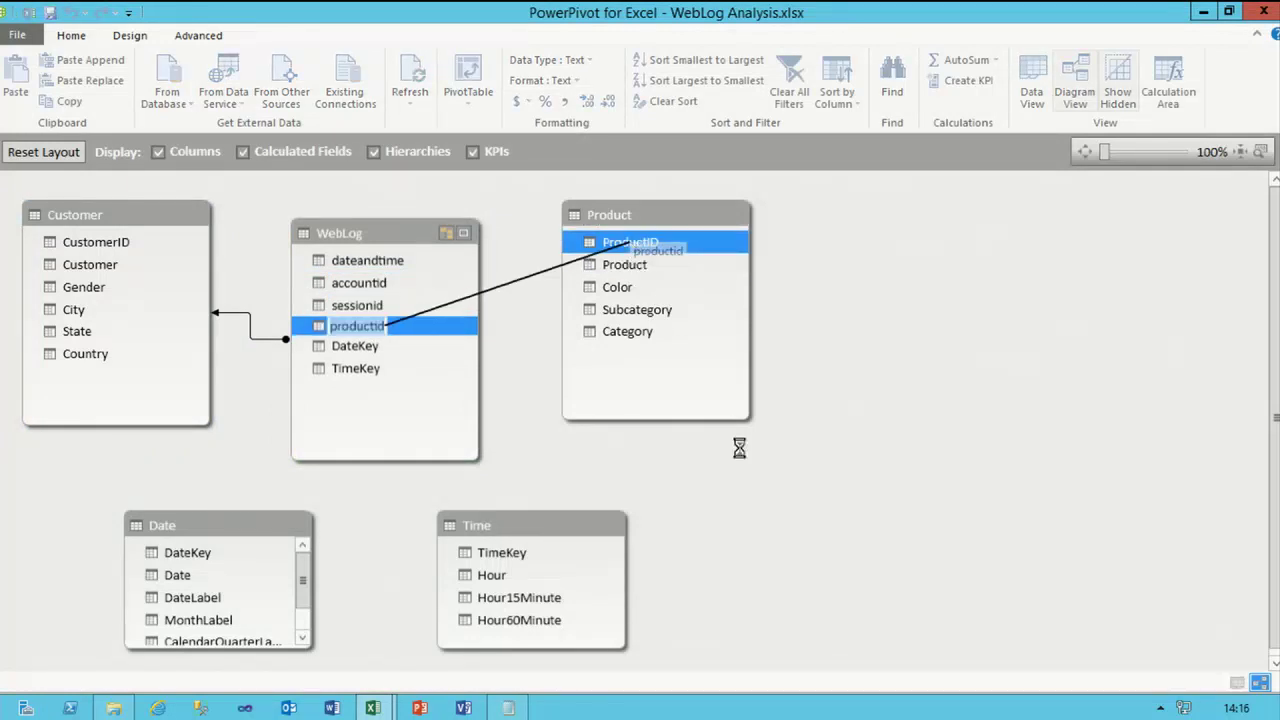
{"action": "left_click_drag", "start_coordinate": [349, 354], "coordinate": [212, 556]}
{"action": "left_click_drag", "start_coordinate": [373, 374], "coordinate": [496, 554]}
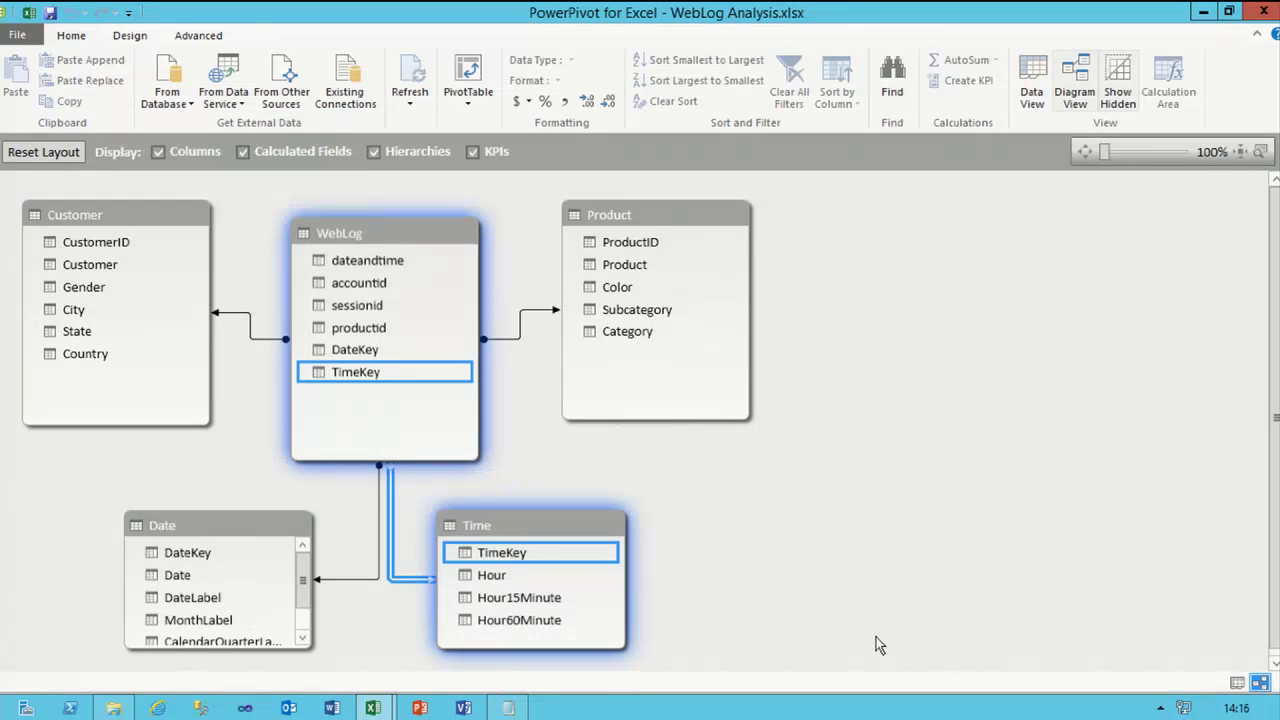
- Go to the Date table's data and mark it as a date table with the Date column as unique identifier
{"action": "left_click", "coordinate": [218, 527]}
{"action": "right_click", "coordinate": [218, 527]}
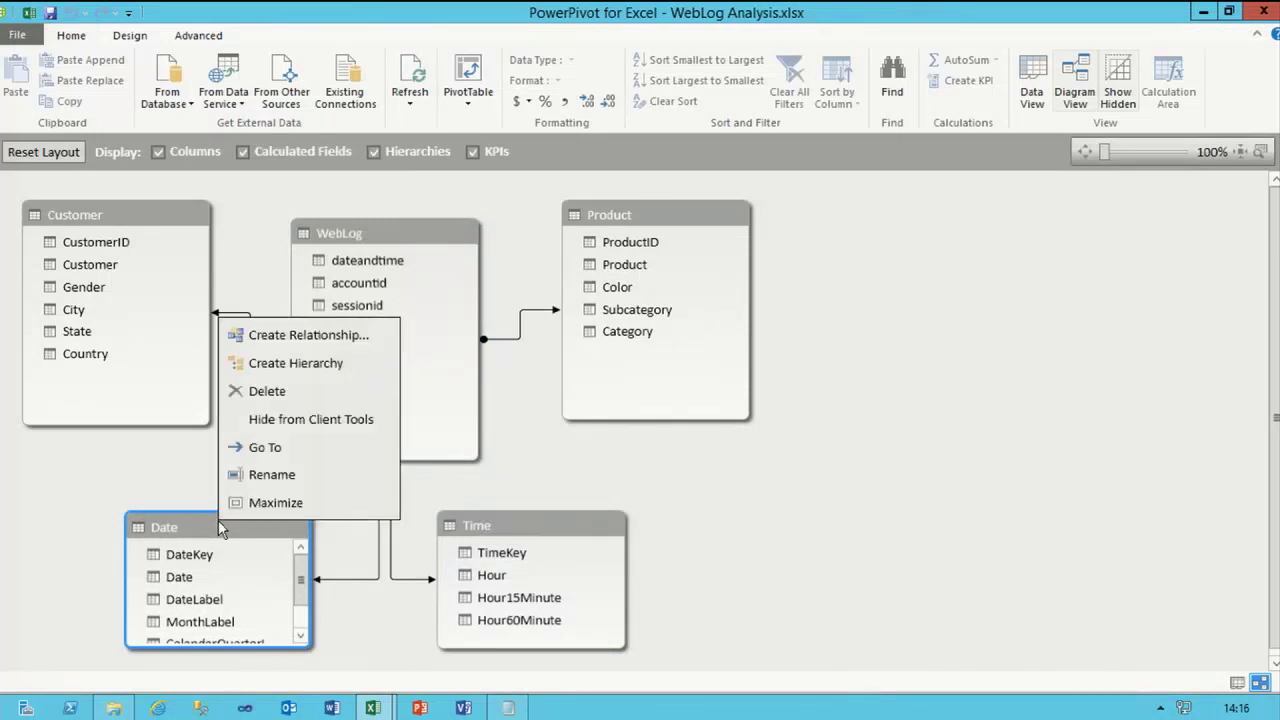
{"action": "left_click", "coordinate": [270, 447]}
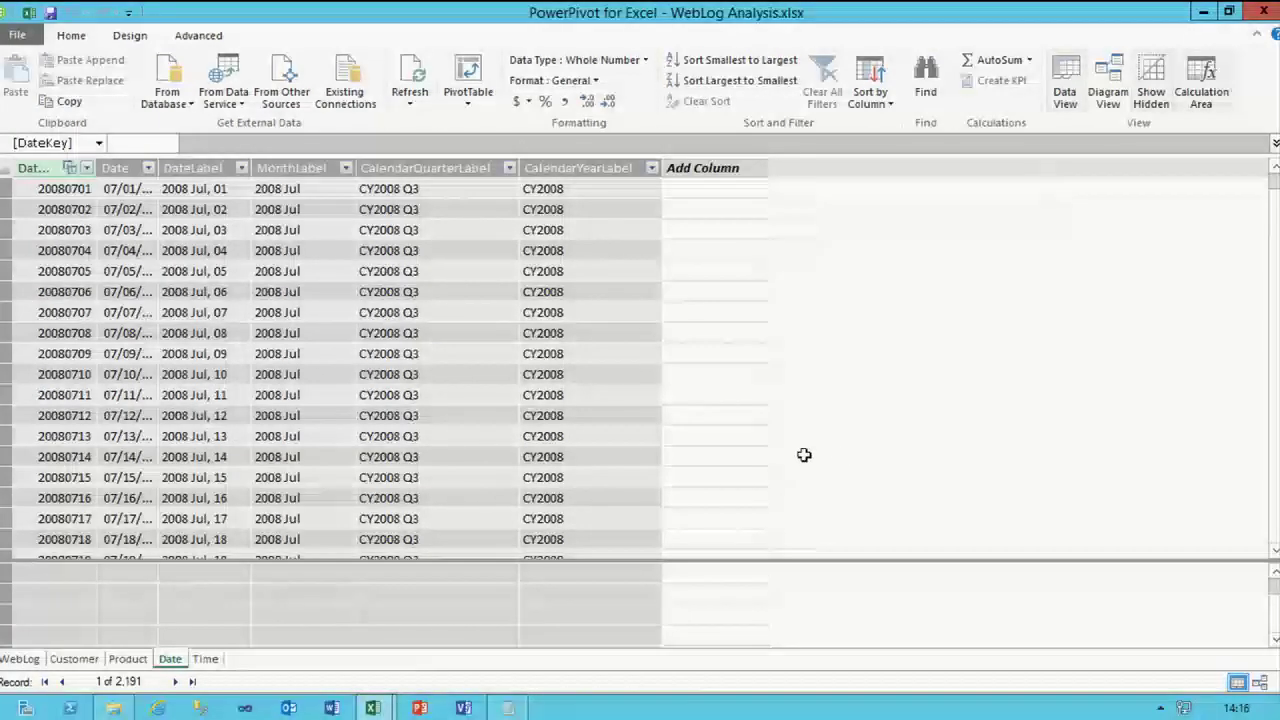
{"action": "left_click", "coordinate": [128, 38]}
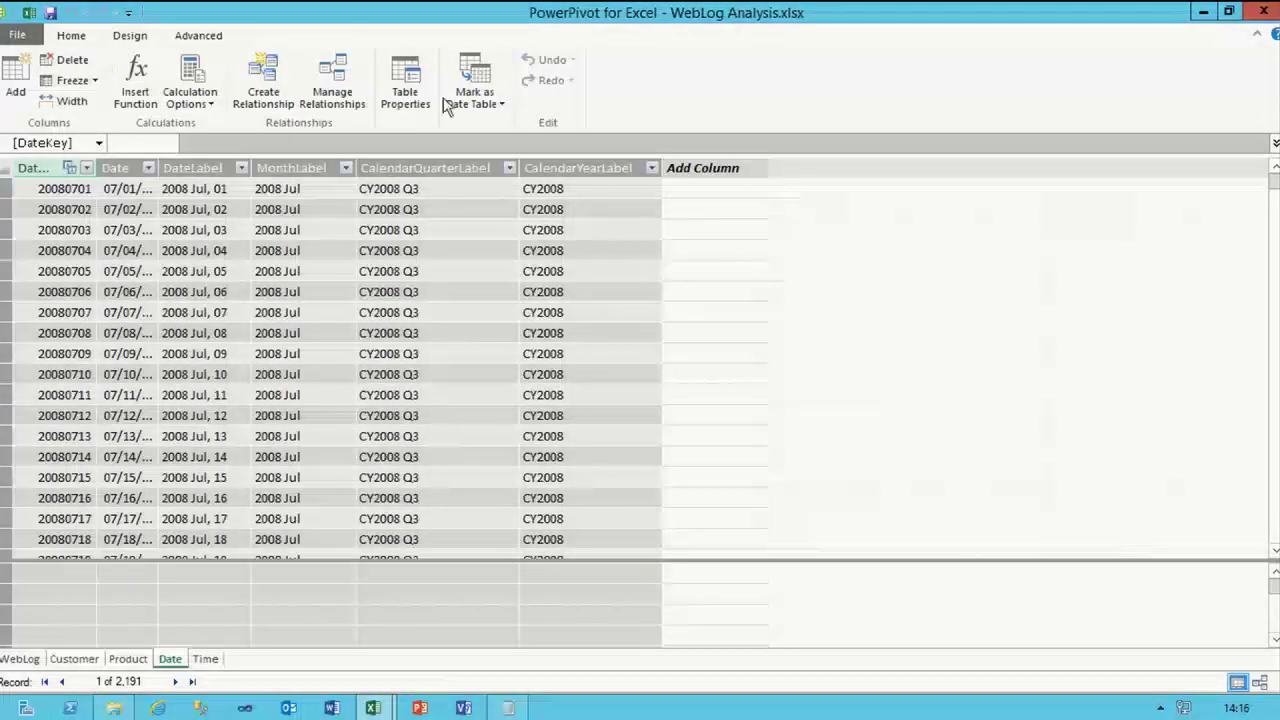
{"action": "left_click", "coordinate": [478, 106]}
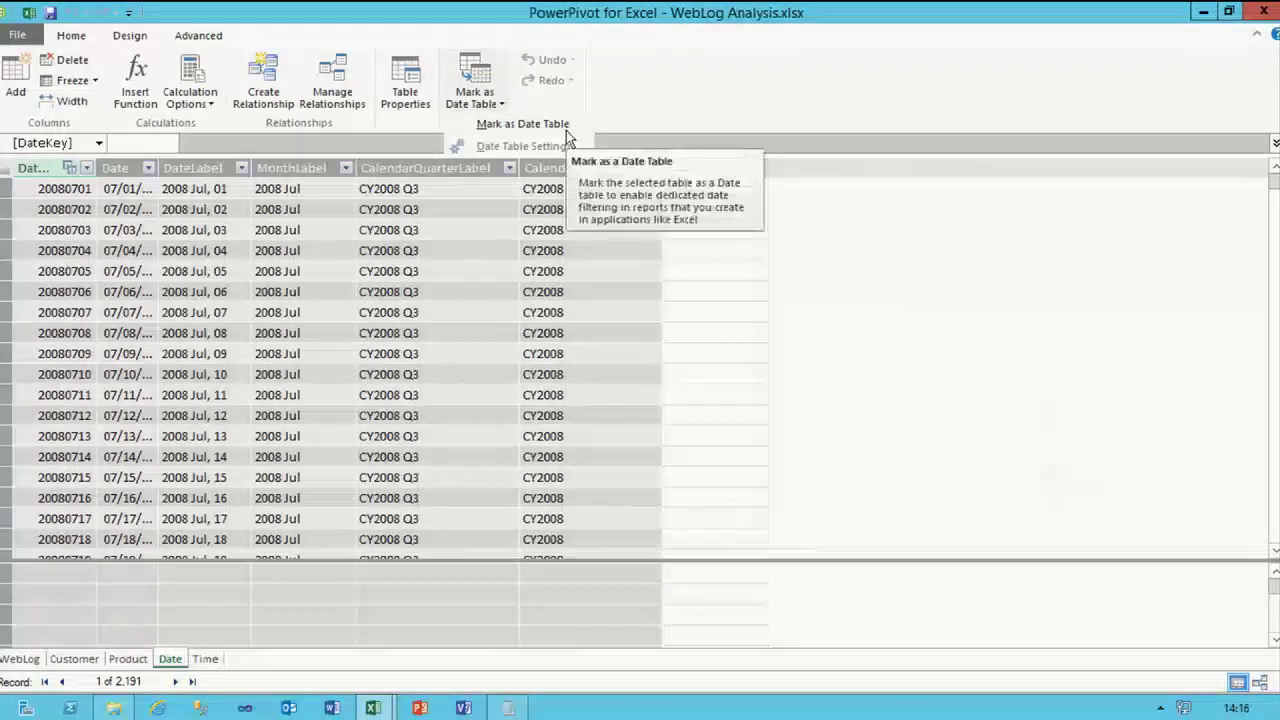
{"action": "left_click", "coordinate": [523, 124]}
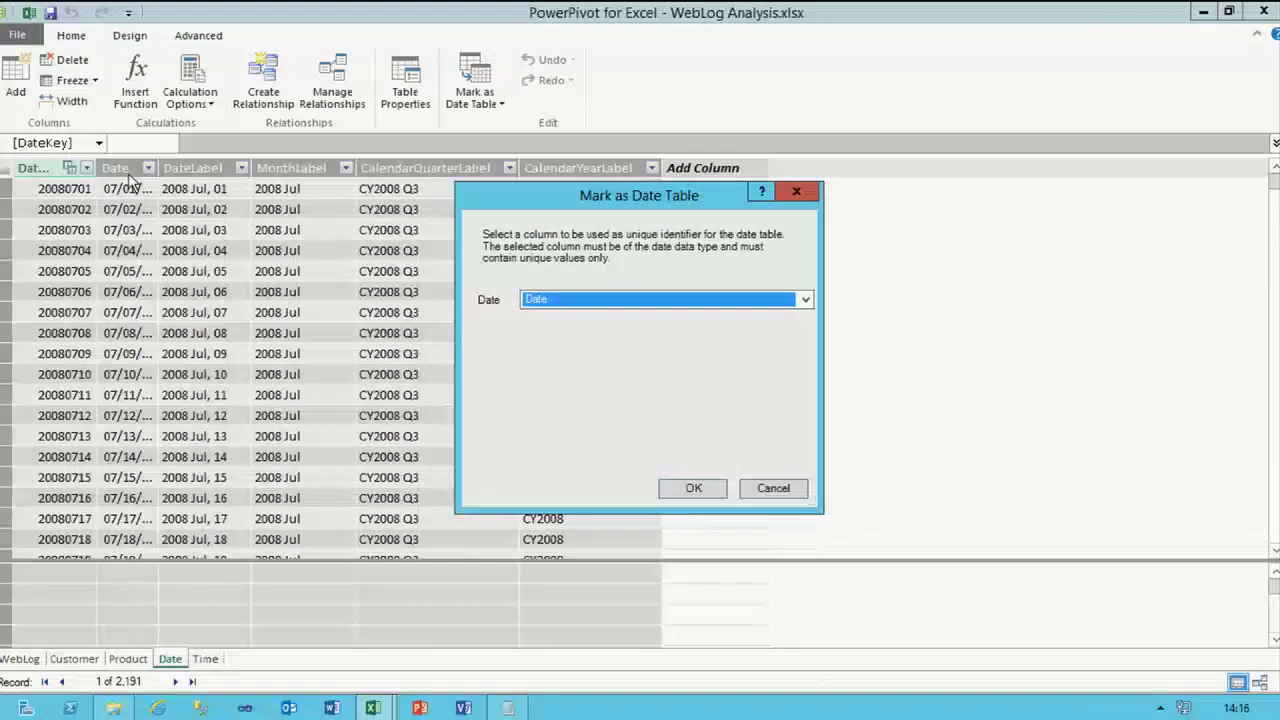
{"action": "left_click", "coordinate": [697, 488]}
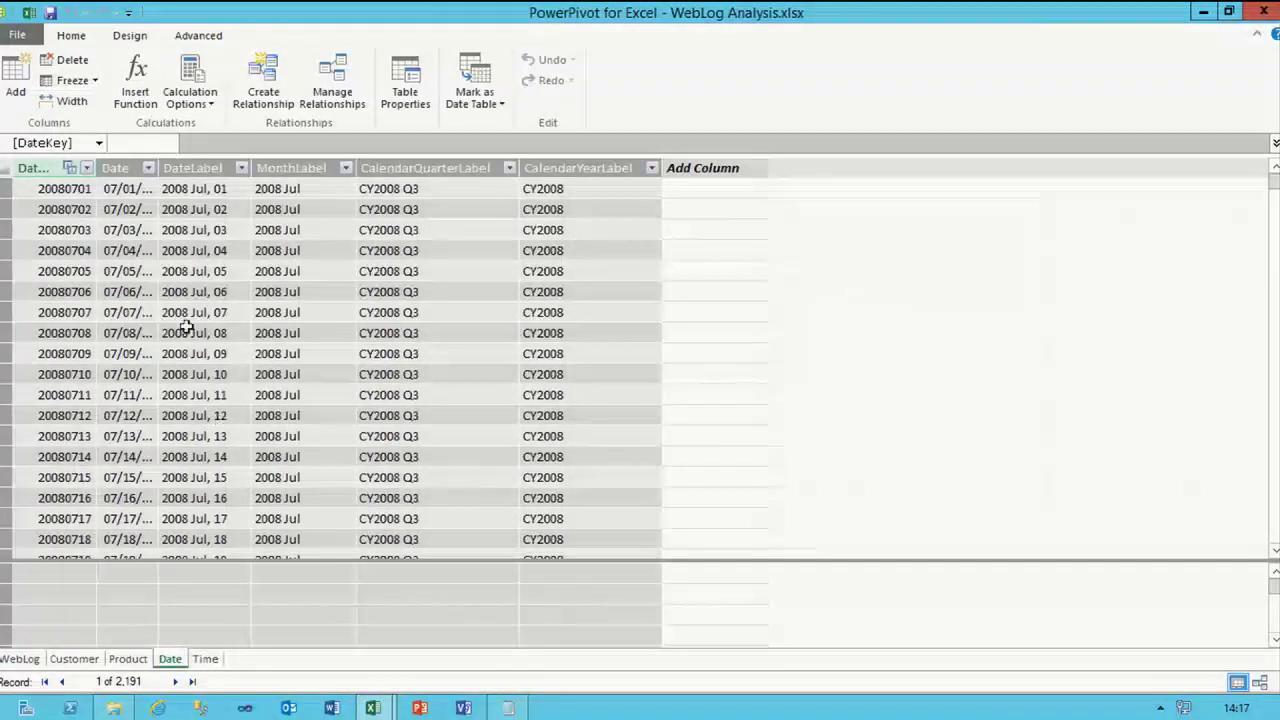
- Rename the Date table's DateLabel column to Day and its MonthLabel column to Month
{"action": "right_click", "coordinate": [183, 173]}
{"action": "left_click", "coordinate": [234, 287]}
{"action": "type", "text": "Day"}
{"action": "key", "text": "Return"}
{"action": "right_click", "coordinate": [268, 170]}
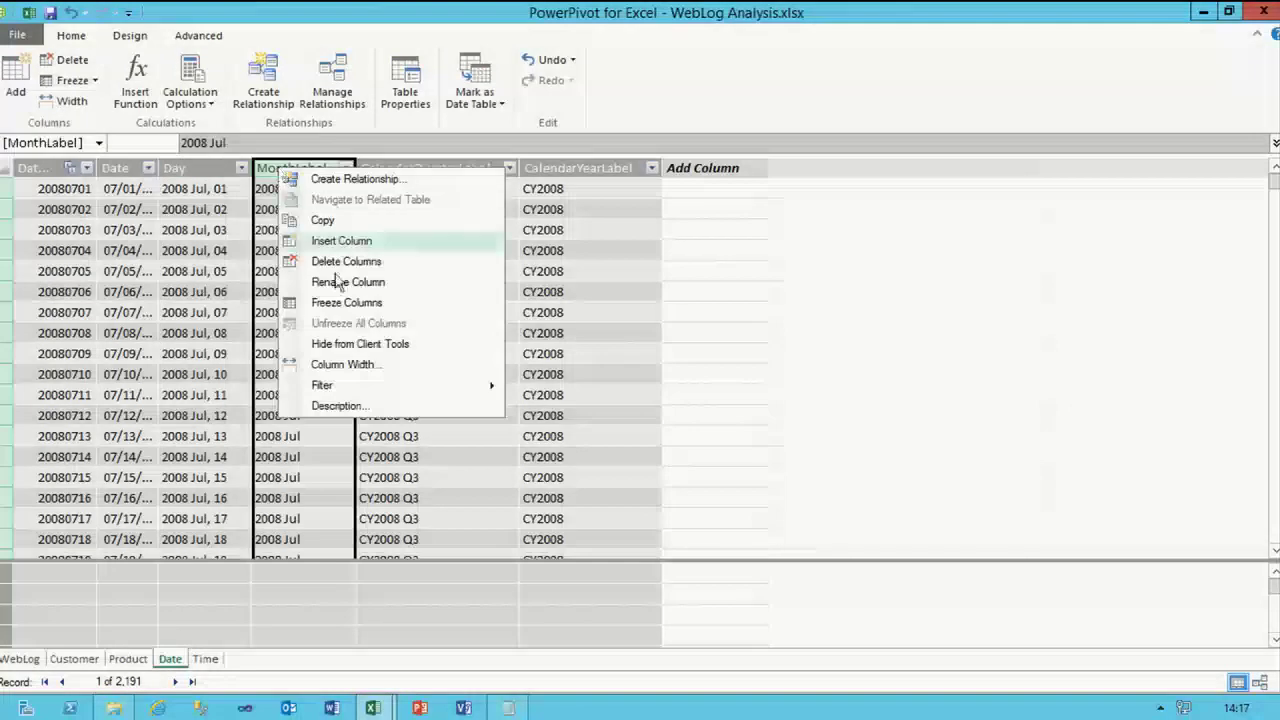
{"action": "left_click", "coordinate": [336, 280]}
{"action": "type", "text": "Month"}
{"action": "key", "text": "Return"}
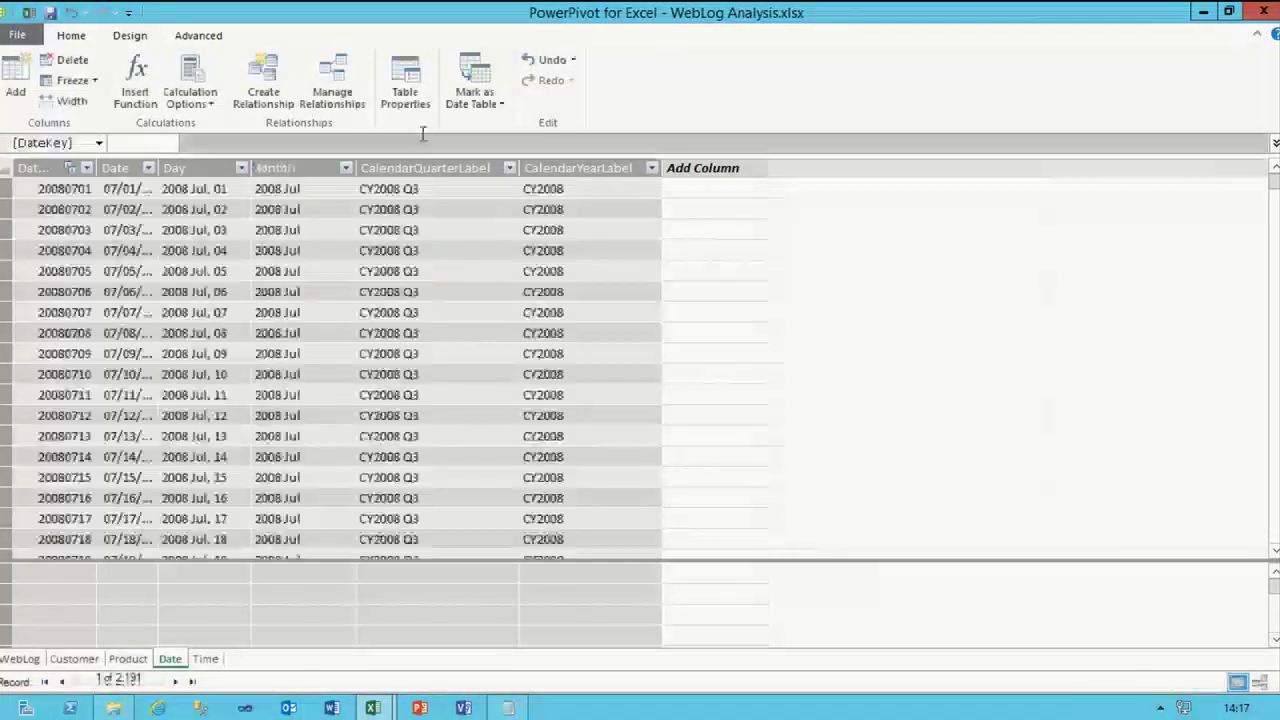
- Rename the CalendarQuarterLabel column to Quarter and the CalendarYearLabel column to Year
{"action": "right_click", "coordinate": [440, 172]}
{"action": "left_click", "coordinate": [470, 280]}
{"action": "type", "text": "Quarter"}
{"action": "key", "text": "Return"}
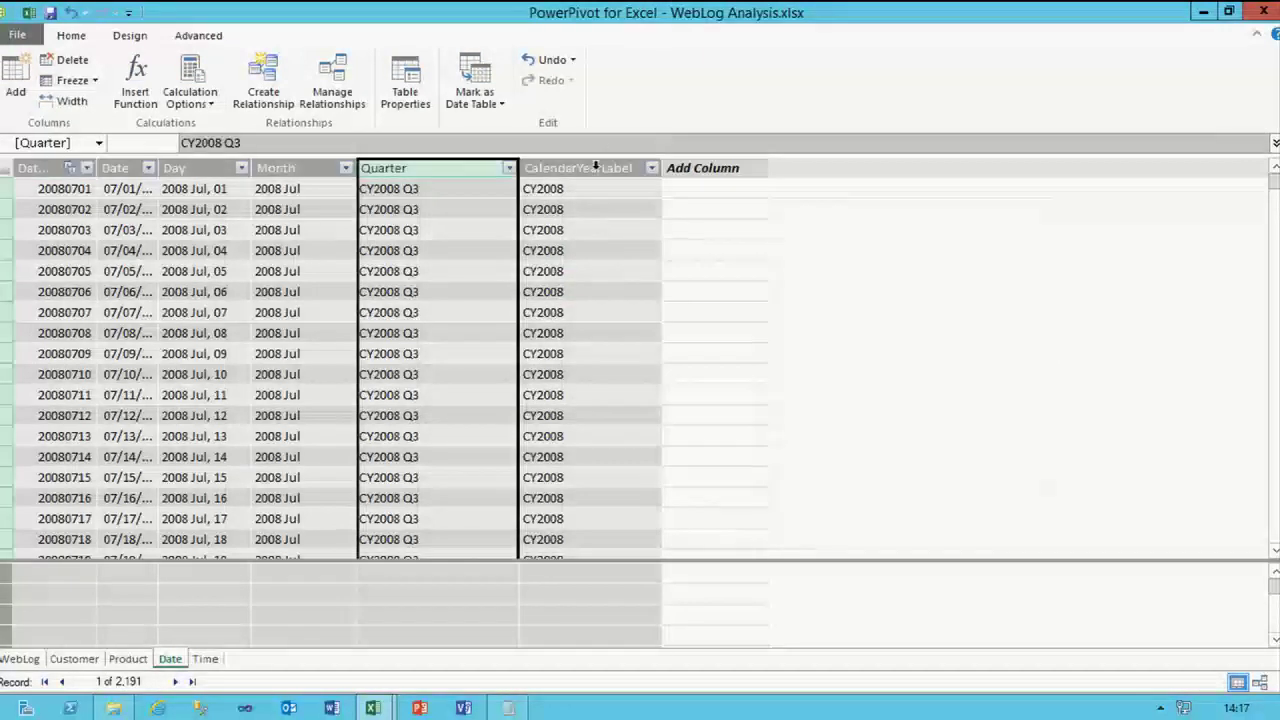
{"action": "right_click", "coordinate": [595, 168]}
{"action": "left_click", "coordinate": [648, 284]}
{"action": "type", "text": "Year"}
{"action": "key", "text": "Return"}
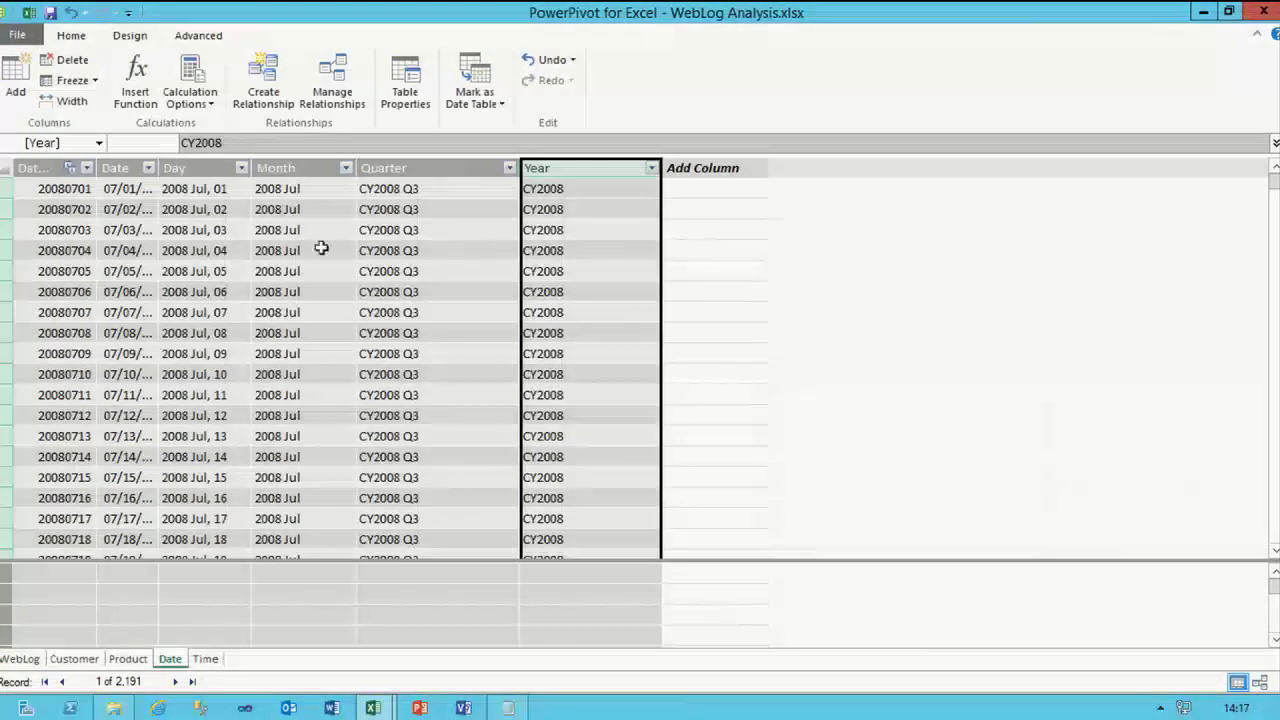
- Check the order of the Month values and include the MonthKey source column in the Date table's properties
{"action": "left_click", "coordinate": [346, 168]}
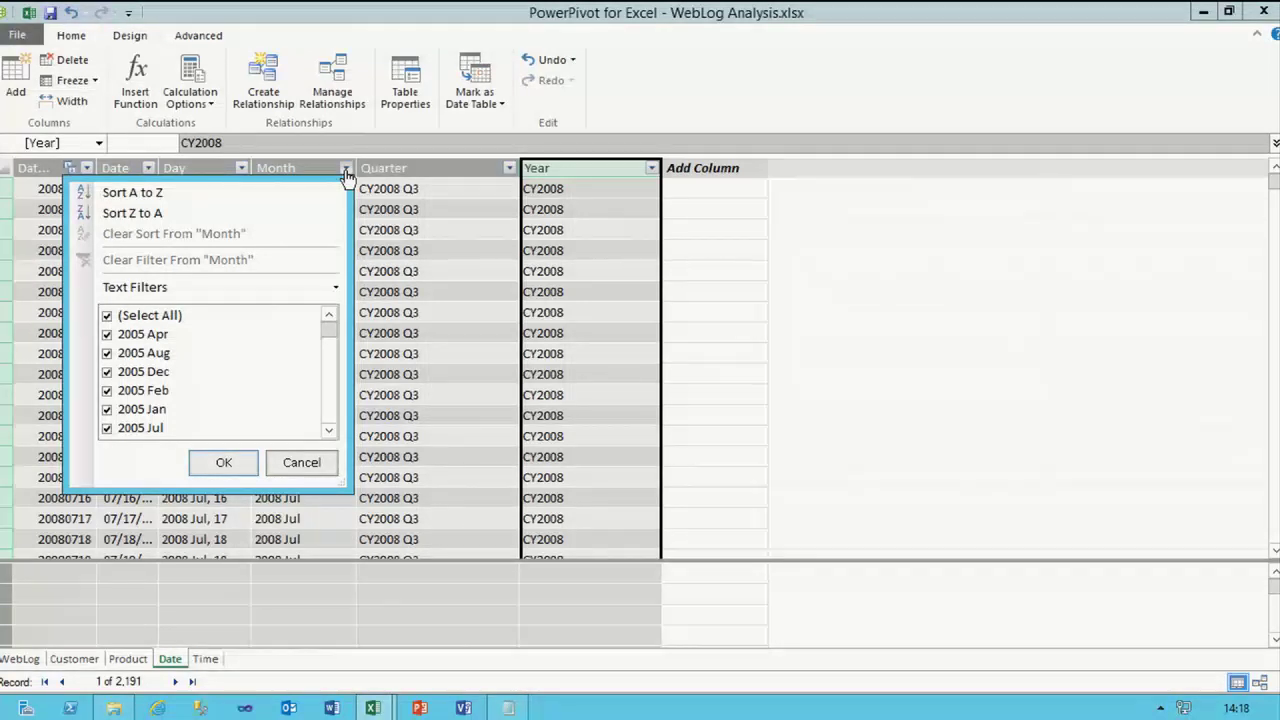
{"action": "left_click", "coordinate": [301, 462]}
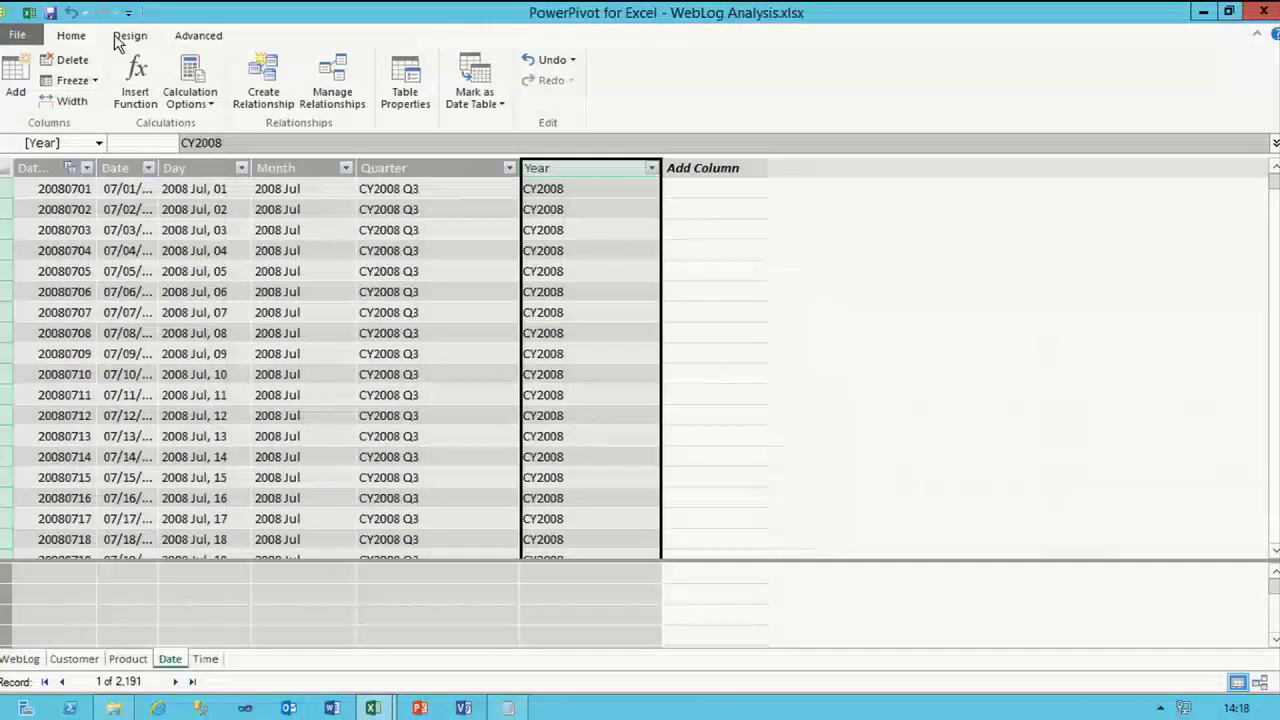
{"action": "left_click", "coordinate": [405, 95]}
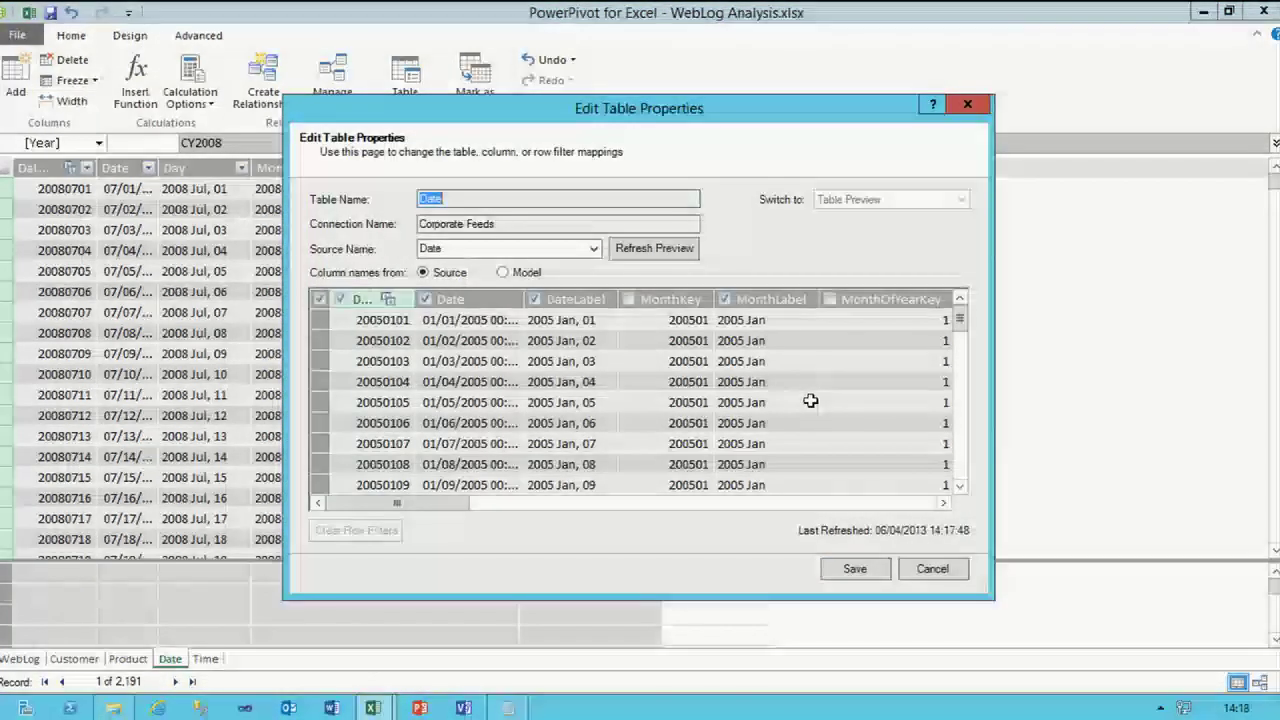
{"action": "left_click_drag", "start_coordinate": [454, 503], "coordinate": [480, 503]}
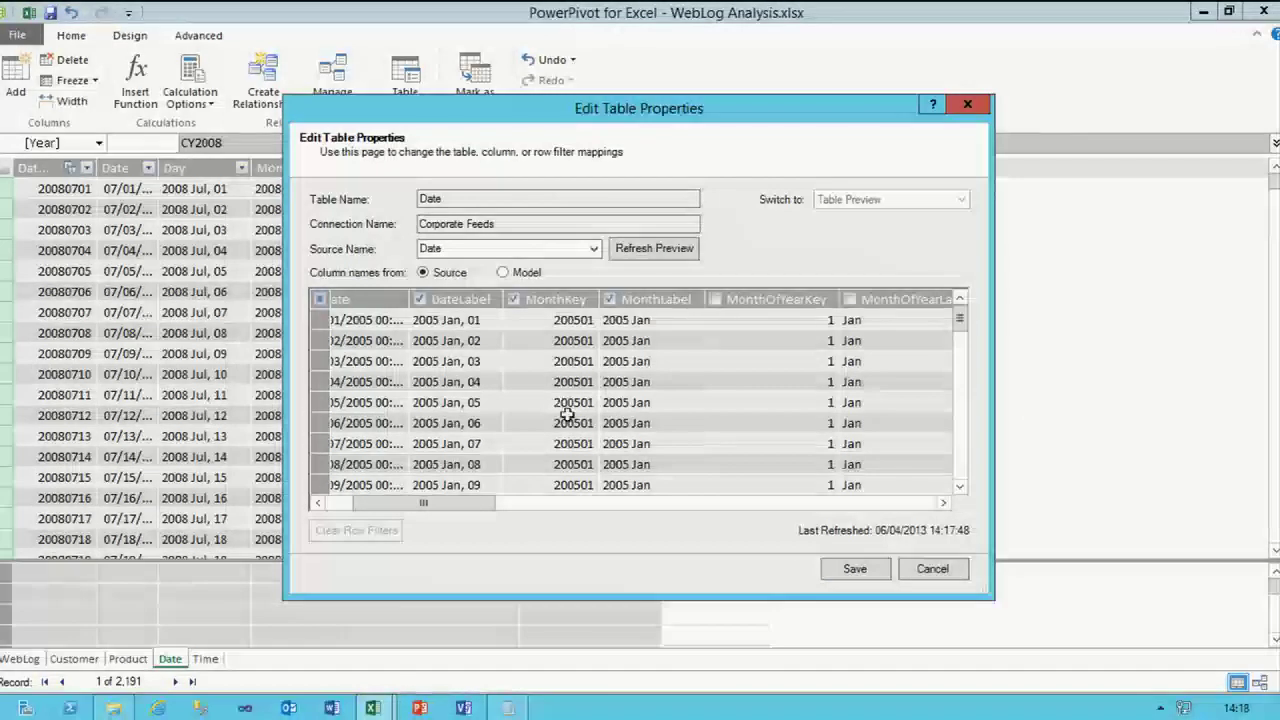
{"action": "left_click", "coordinate": [846, 575]}
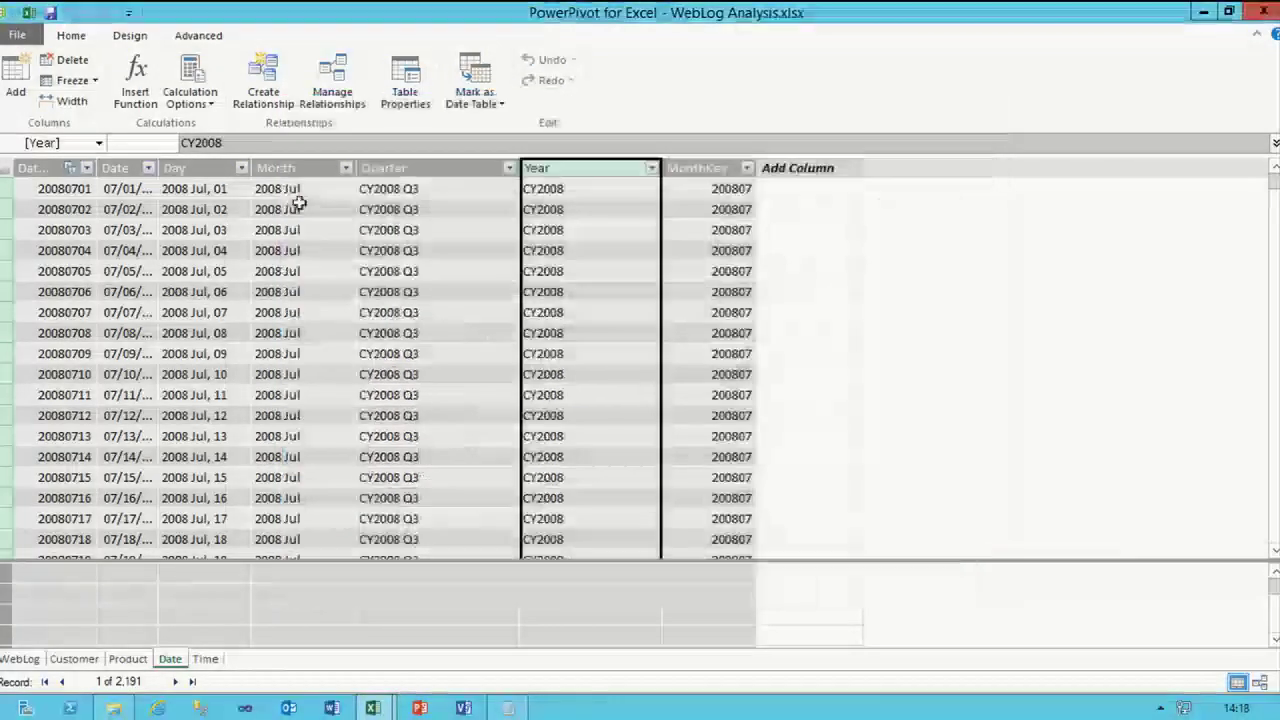
- Sort the Date table's Month column by MonthKey and check the order of the Month values
{"action": "left_click", "coordinate": [295, 170]}
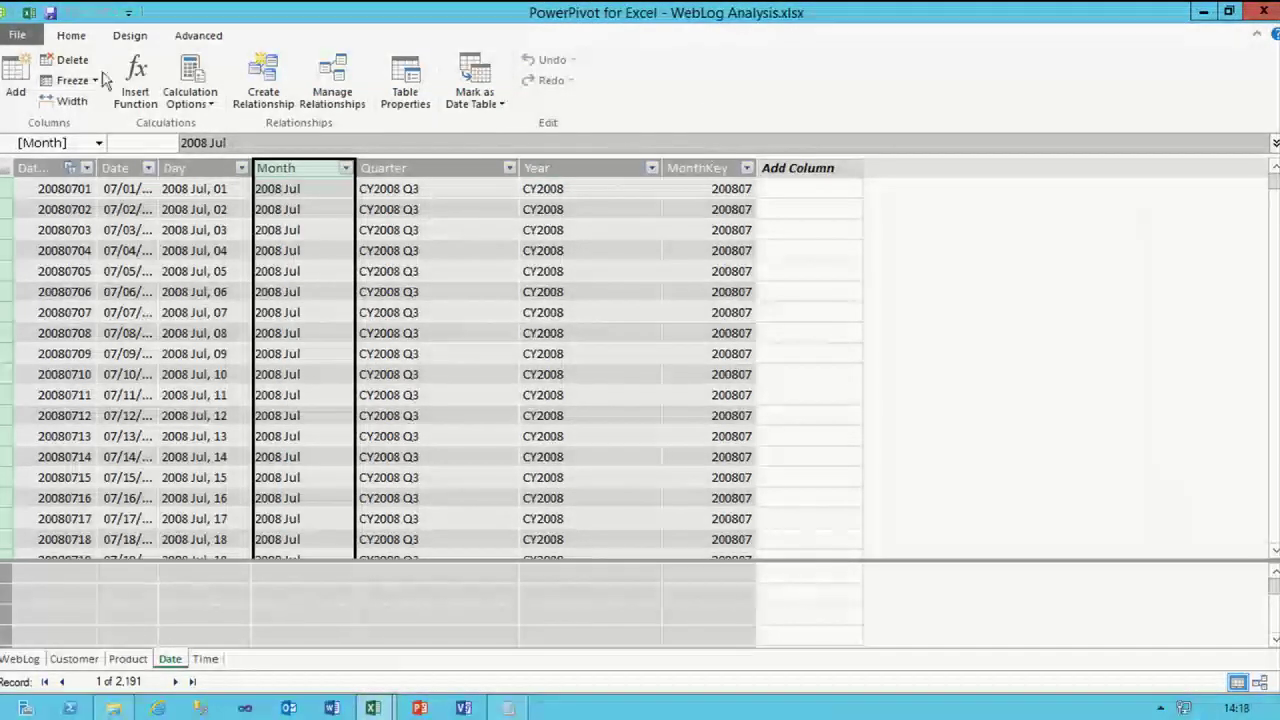
{"action": "left_click", "coordinate": [71, 35]}
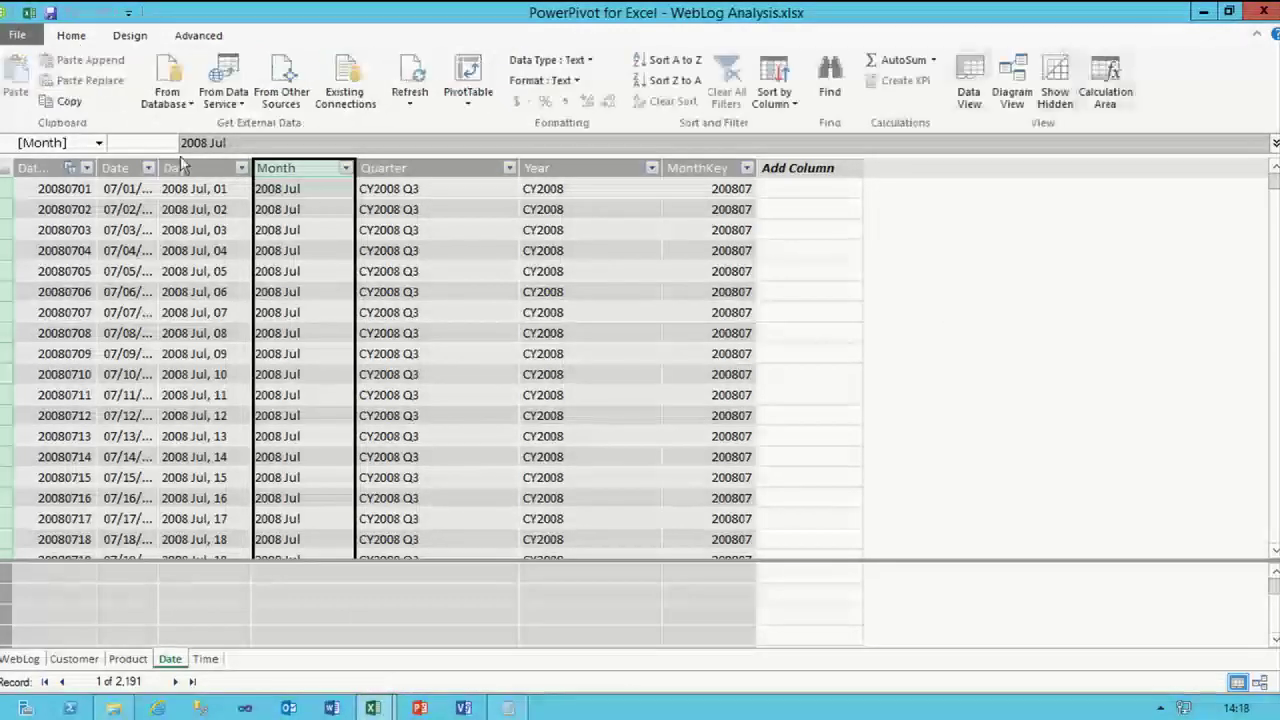
{"action": "left_click", "coordinate": [774, 92]}
{"action": "left_click", "coordinate": [826, 131]}
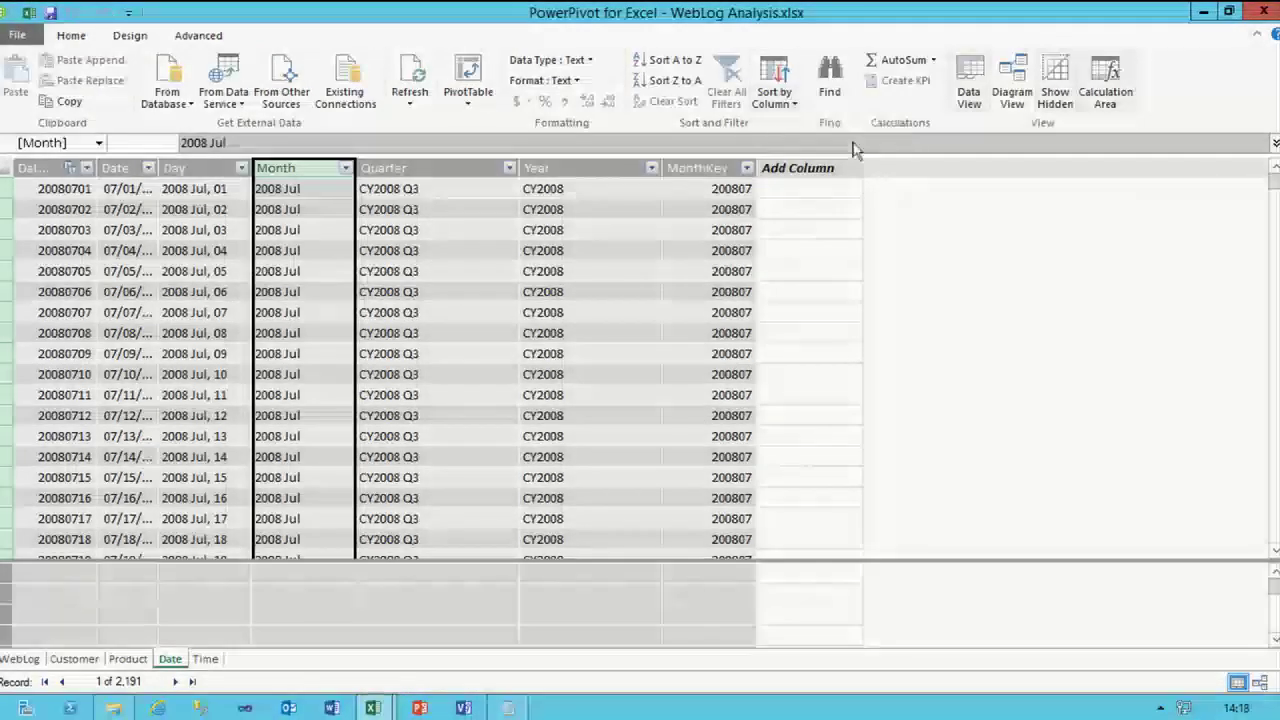
{"action": "left_click", "coordinate": [863, 381]}
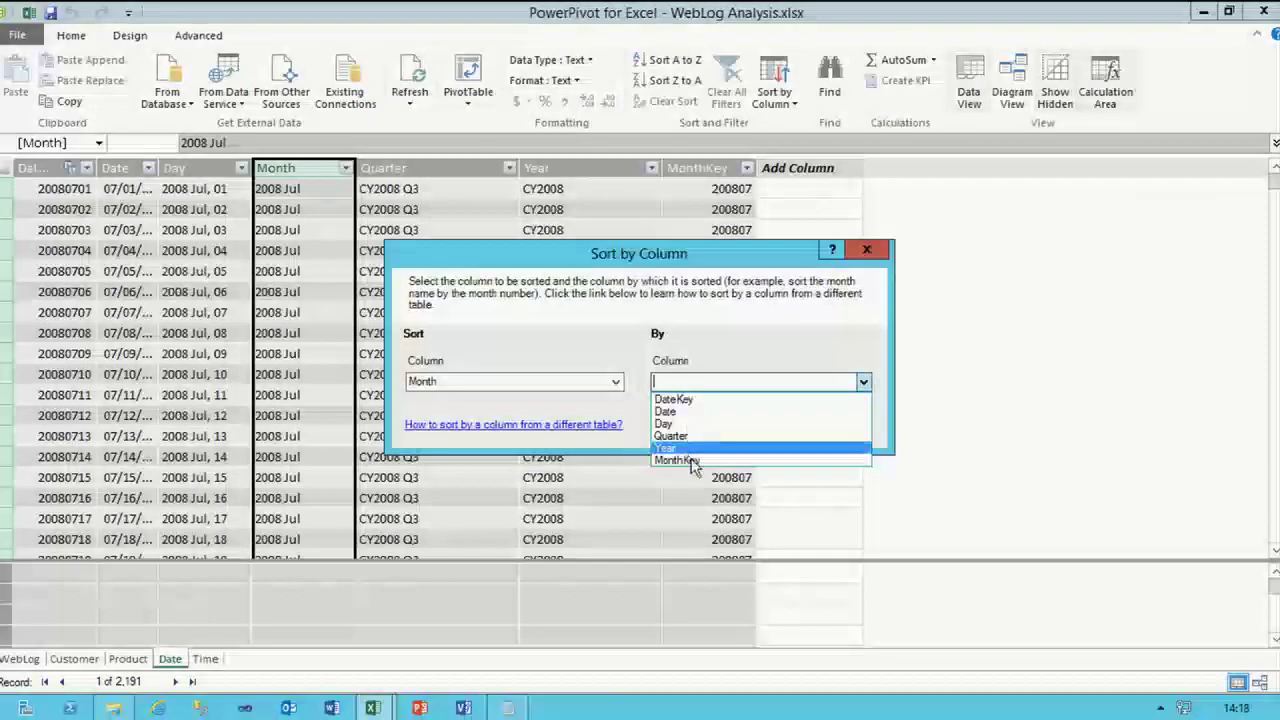
{"action": "left_click", "coordinate": [680, 460]}
{"action": "left_click", "coordinate": [755, 425]}
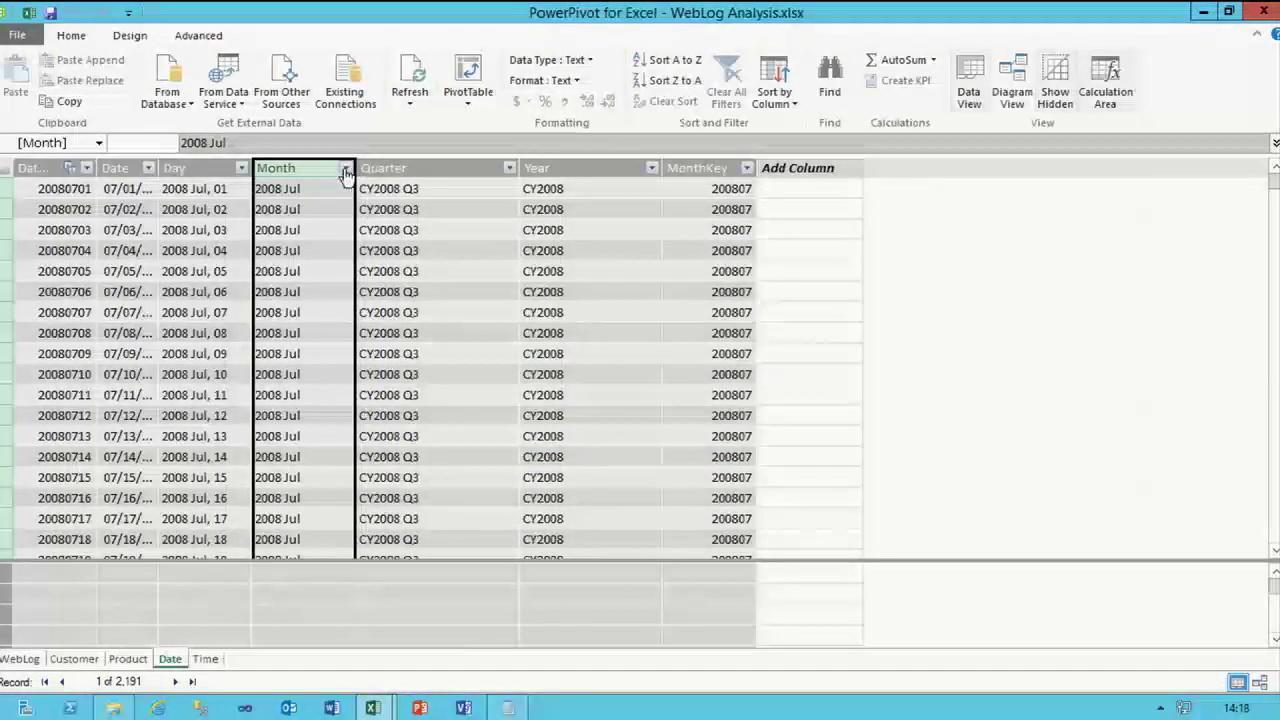
{"action": "left_click", "coordinate": [345, 168]}
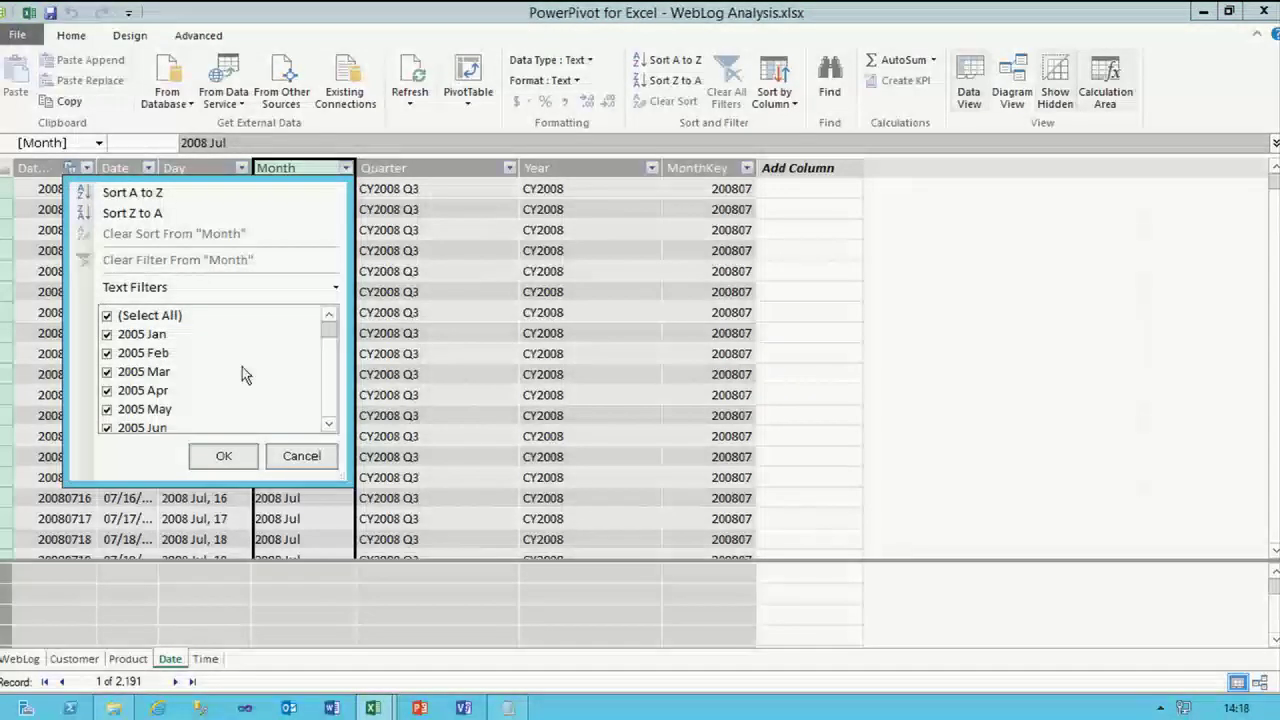
{"action": "left_click", "coordinate": [302, 462]}
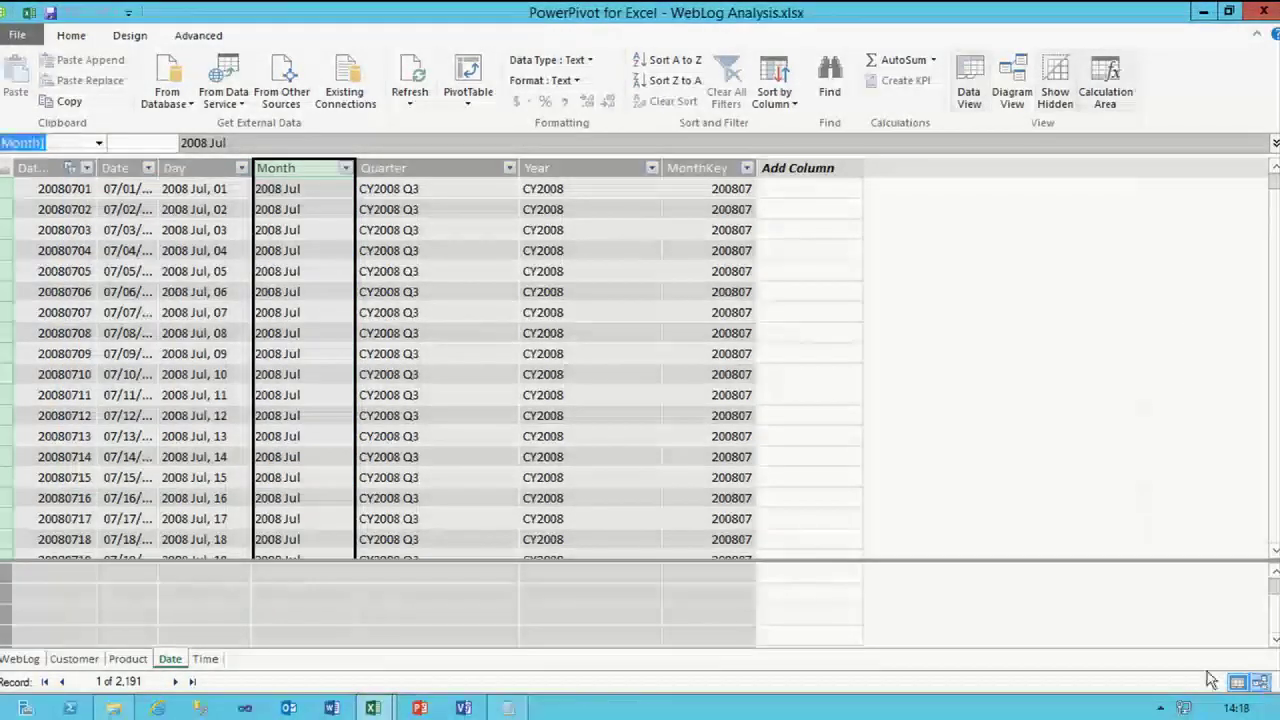
- In the diagram, create a hierarchy named Calendar in the Date table from Year, Quarter, Month and Day
{"action": "left_click", "coordinate": [1259, 682]}
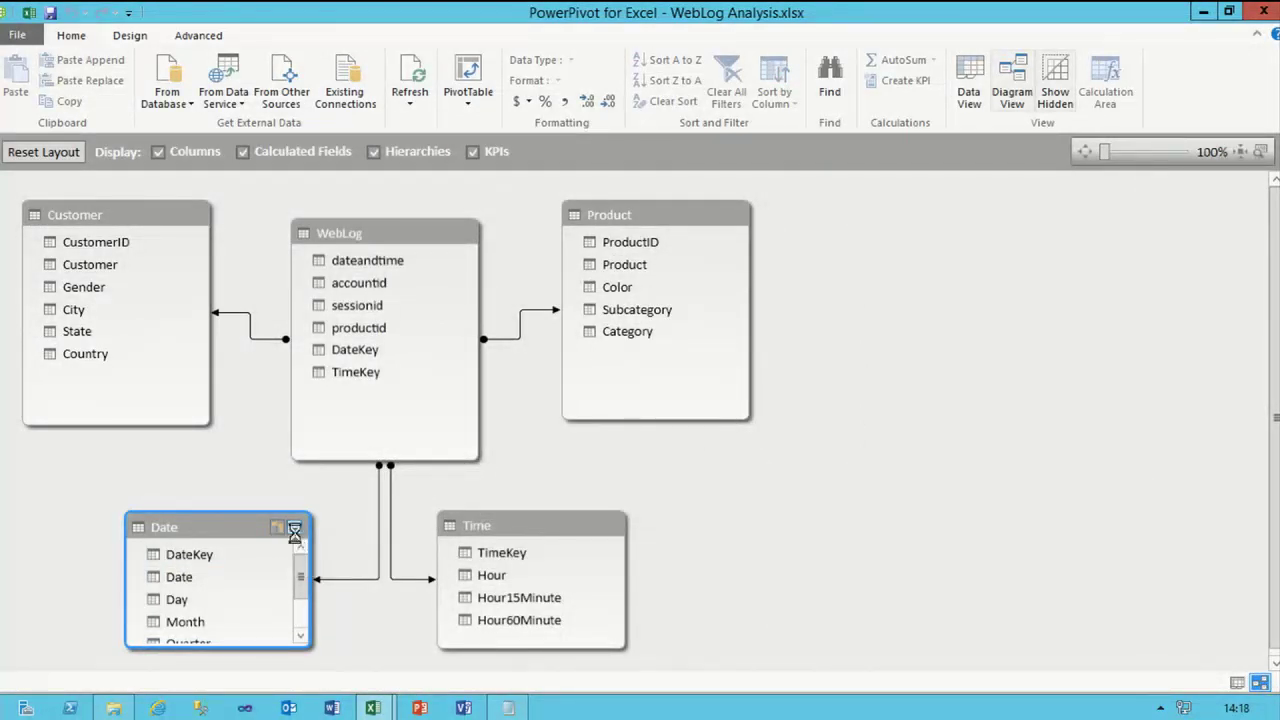
{"action": "left_click", "coordinate": [295, 528]}
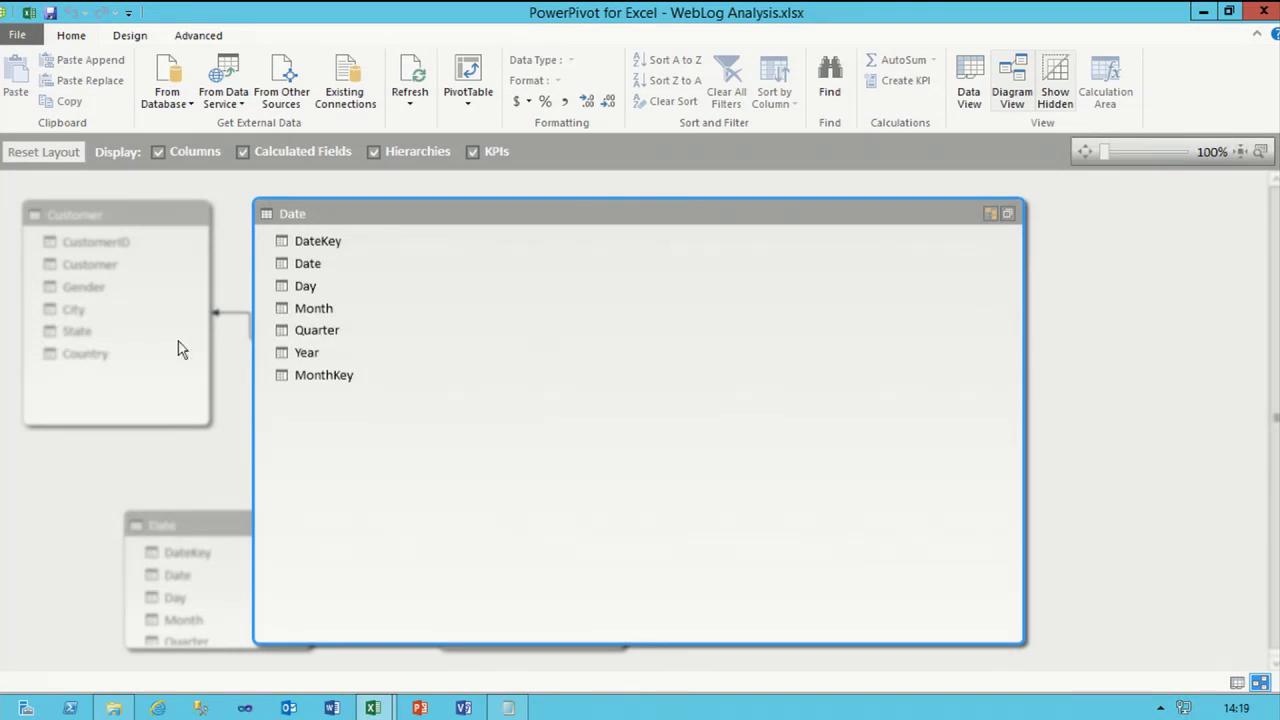
{"action": "left_click", "coordinate": [315, 352]}
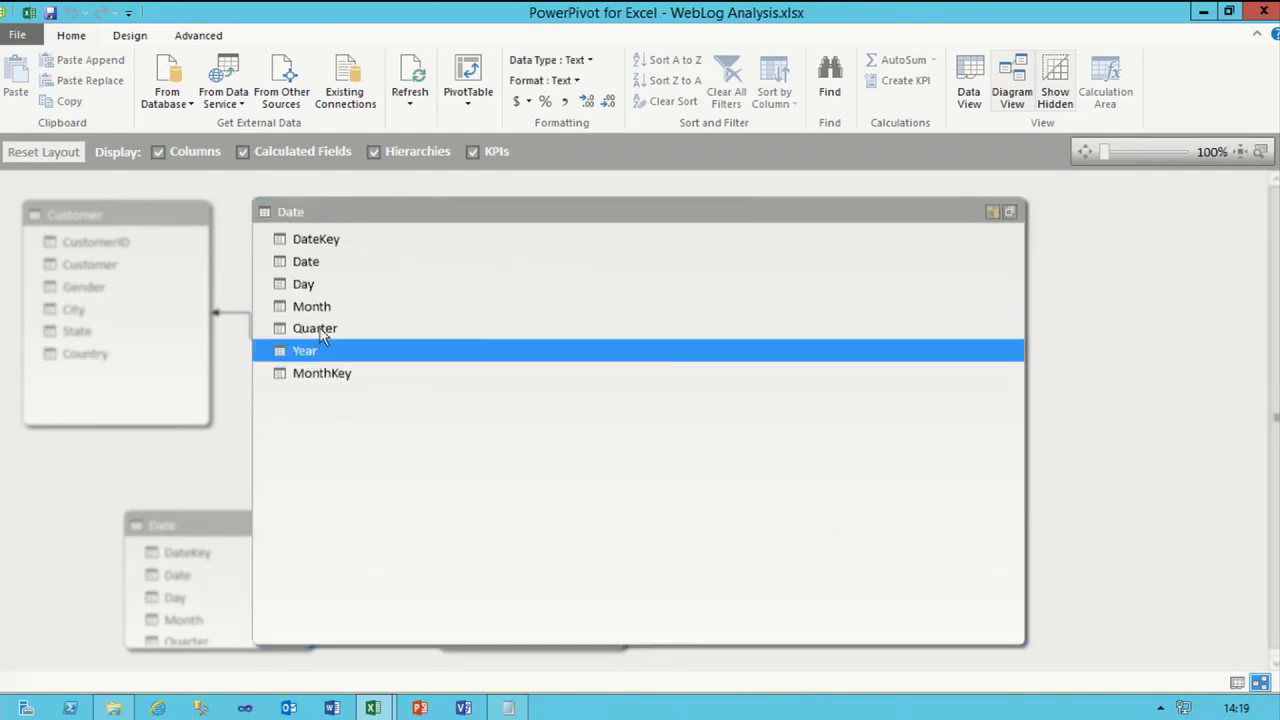
{"action": "left_click", "coordinate": [323, 330], "text": "ctrl"}
{"action": "left_click", "coordinate": [314, 303], "text": "ctrl"}
{"action": "left_click", "coordinate": [314, 286], "text": "ctrl"}
{"action": "right_click", "coordinate": [452, 342]}
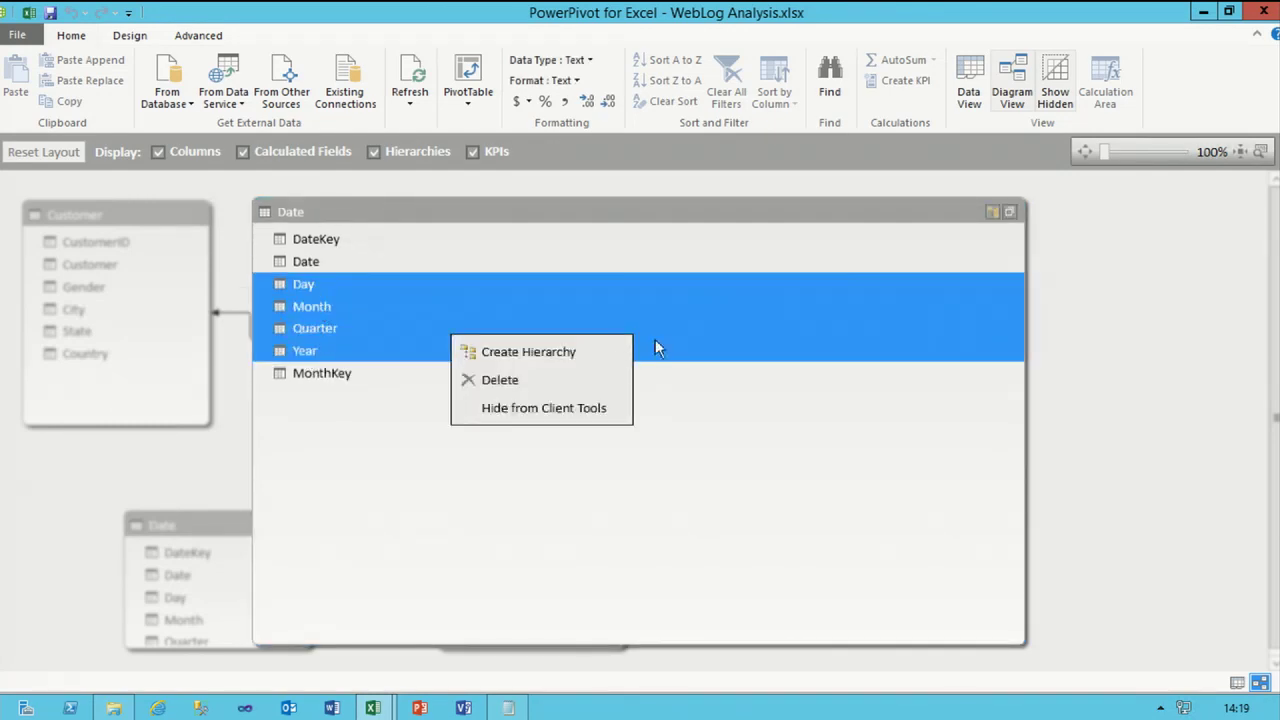
{"action": "left_click", "coordinate": [528, 352]}
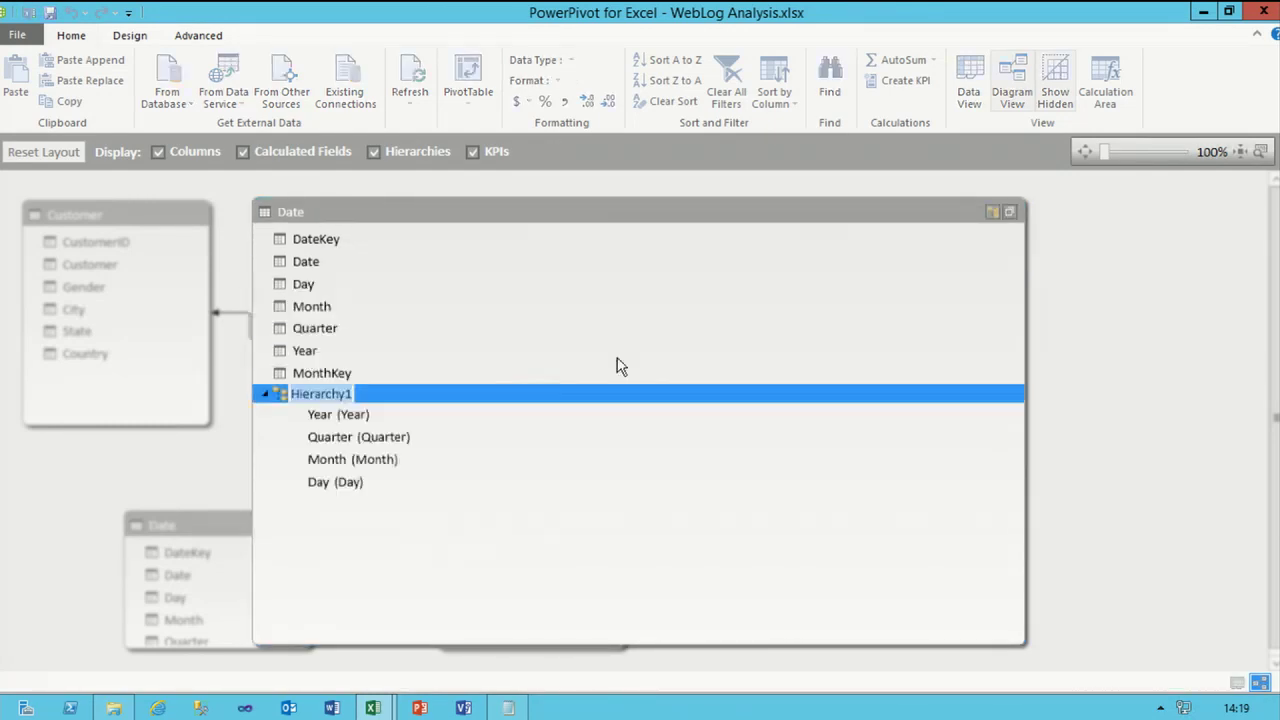
{"action": "type", "text": "Calendar"}
{"action": "key", "text": "Return"}
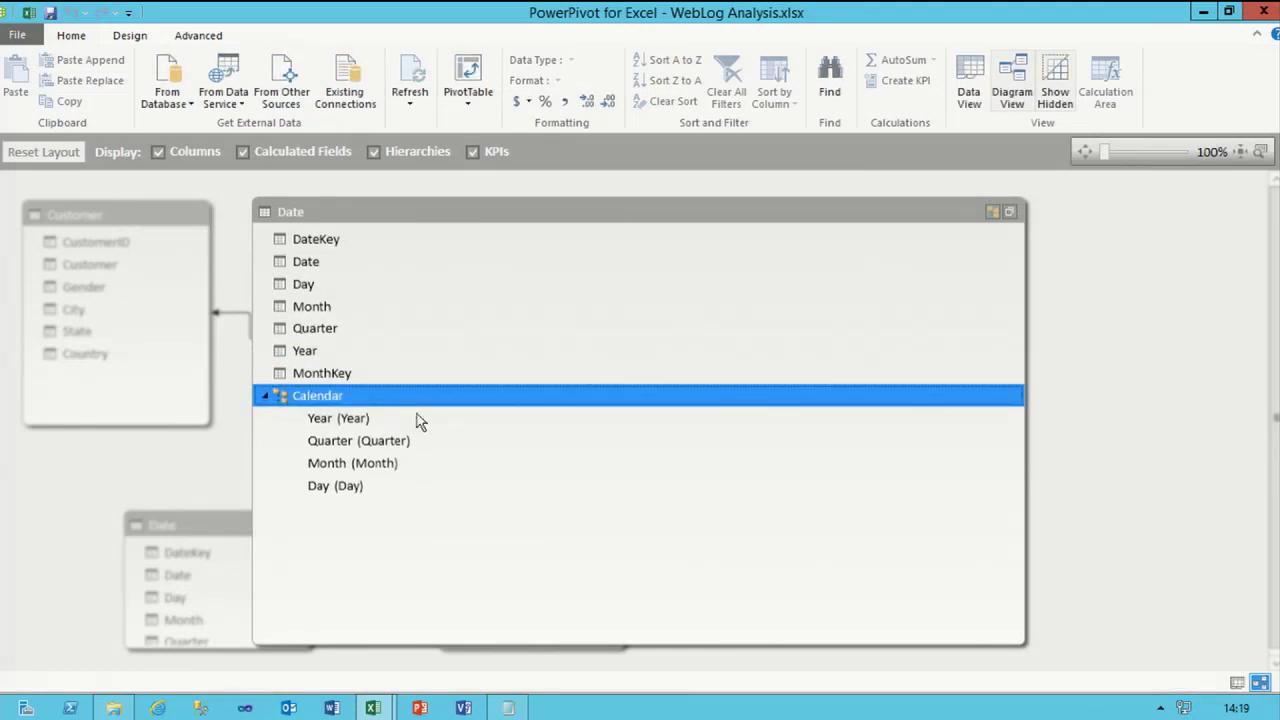
{"action": "mouse_move", "coordinate": [397, 449]}
{"action": "left_mouse_down"}
{"action": "mouse_move", "coordinate": [383, 478]}
{"action": "mouse_move", "coordinate": [386, 440]}
{"action": "left_mouse_up"}
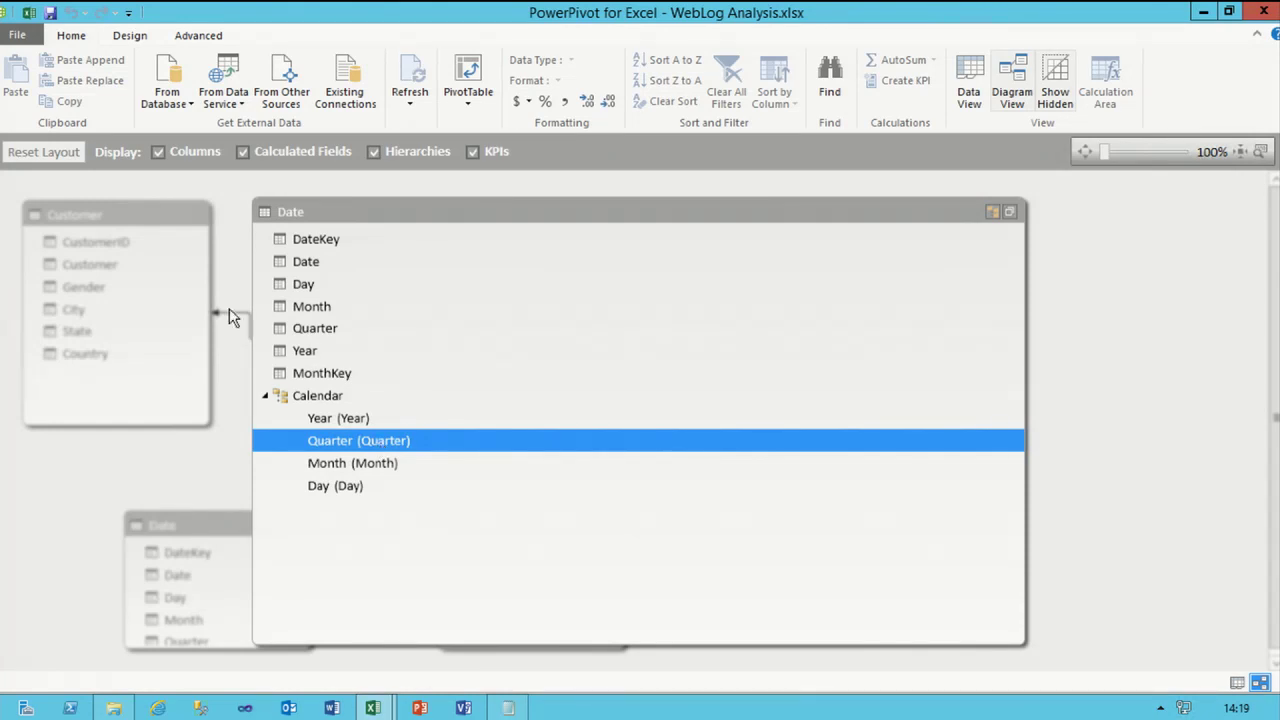
- Hide all Date table columns from DateKey to MonthKey from client tools and restore the table to its normal size
{"action": "left_click", "coordinate": [283, 372]}
{"action": "left_click", "coordinate": [331, 249], "text": "shift"}
{"action": "right_click", "coordinate": [390, 368]}
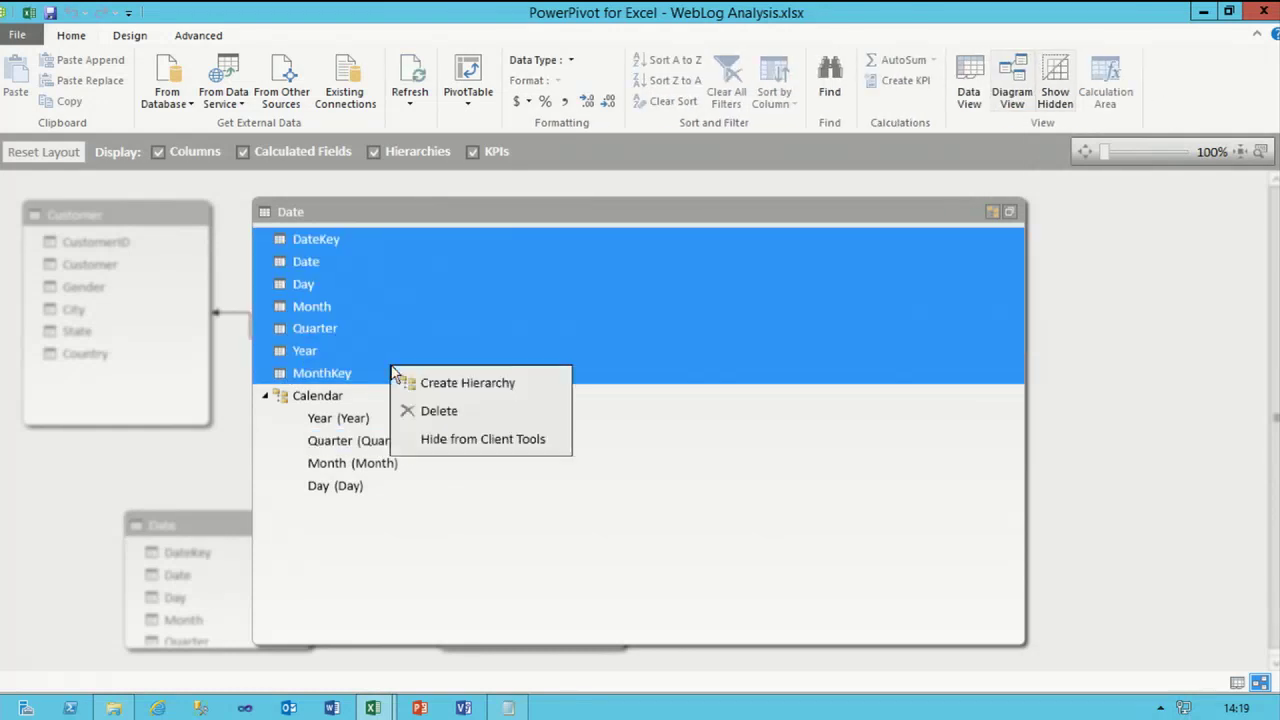
{"action": "left_click", "coordinate": [500, 438]}
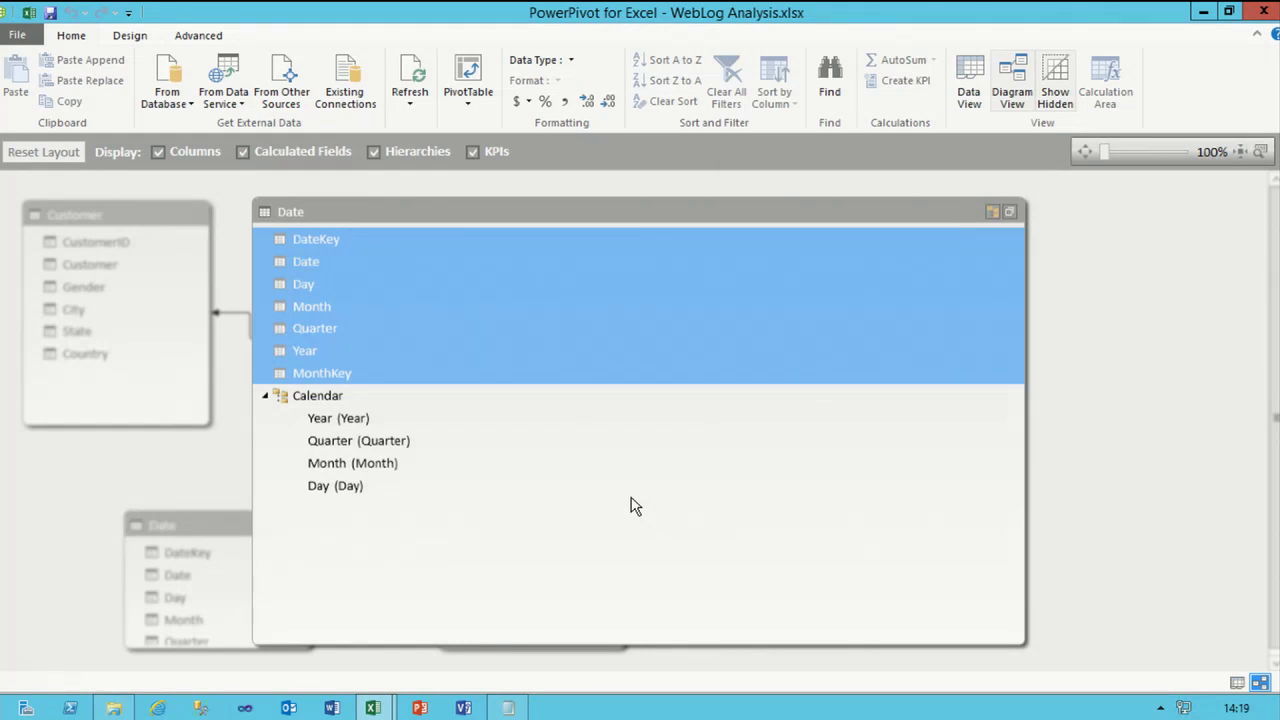
{"action": "left_click", "coordinate": [1009, 212]}
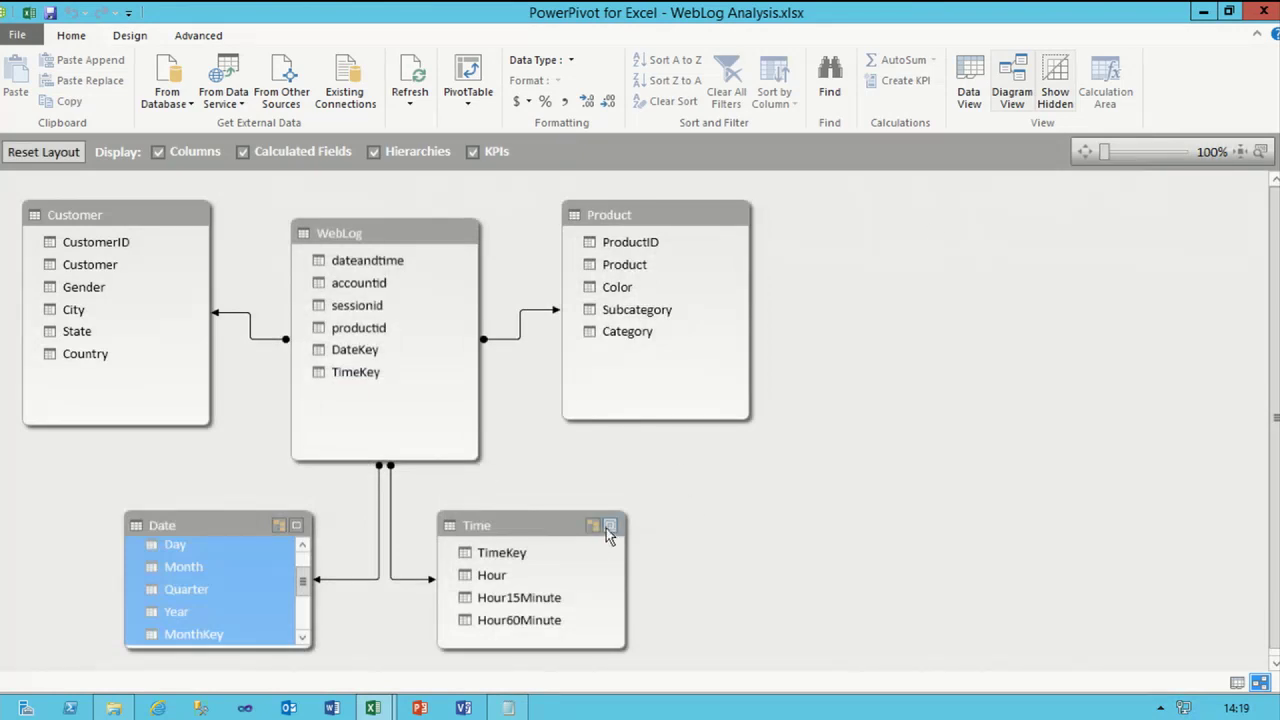
- Maximize the Time table in the diagram and rename its Hour15Minute column to Quarter Hour
{"action": "left_click", "coordinate": [608, 525]}
{"action": "right_click", "coordinate": [322, 292]}
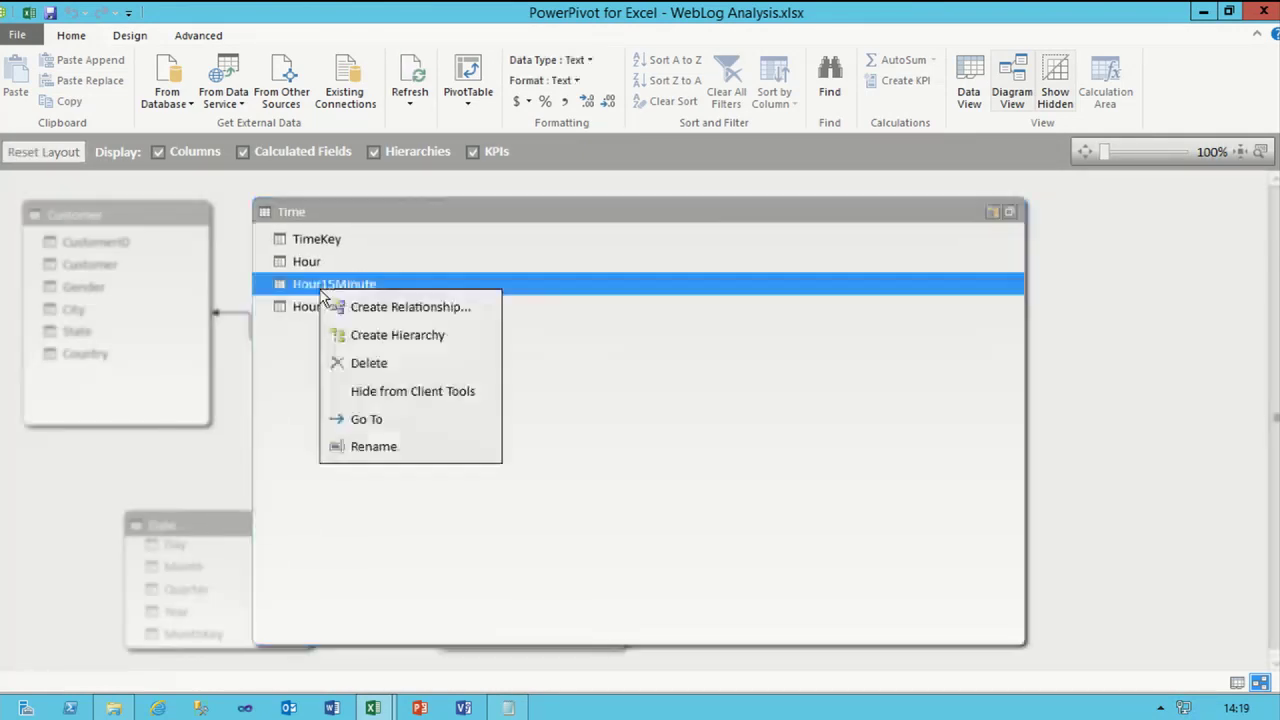
{"action": "left_click", "coordinate": [412, 441]}
{"action": "type", "text": "Quarter"}
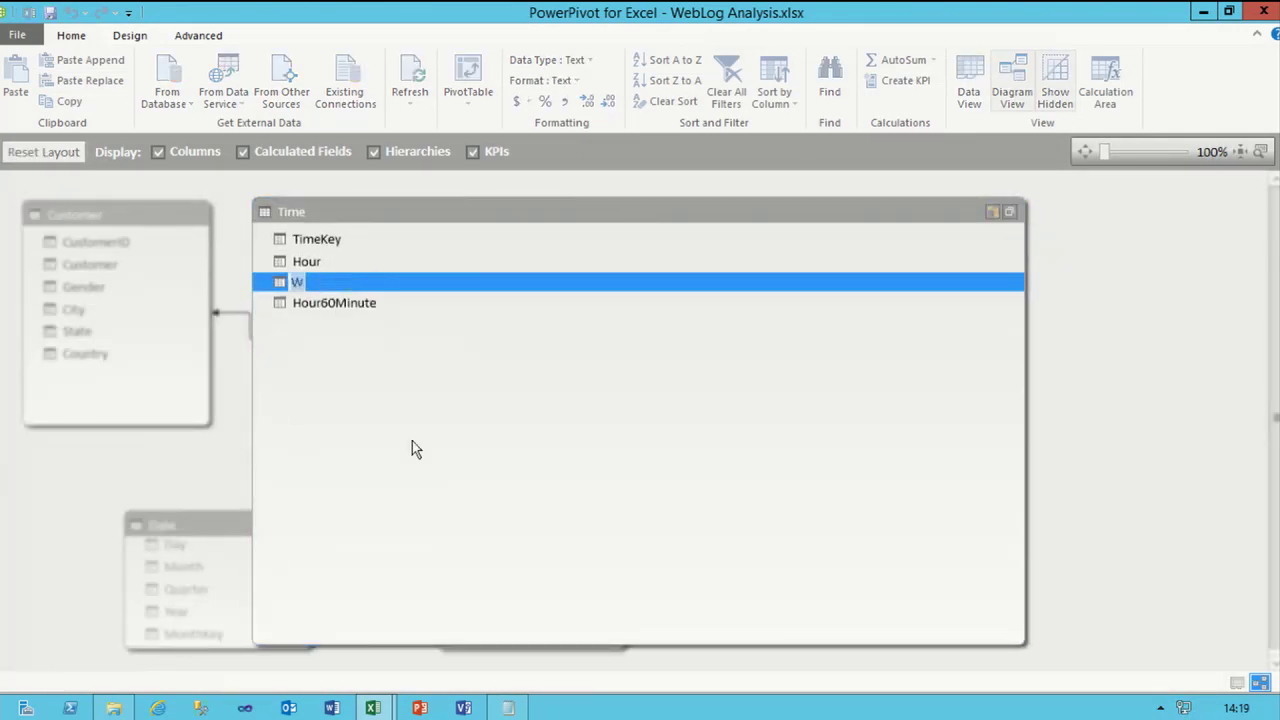
{"action": "key", "text": "BackSpace"}
{"action": "key", "text": "BackSpace"}
{"action": "key", "text": "BackSpace"}
{"action": "key", "text": "BackSpace"}
{"action": "key", "text": "BackSpace"}
{"action": "type", "text": "arter Hour"}
{"action": "key", "text": "Return"}
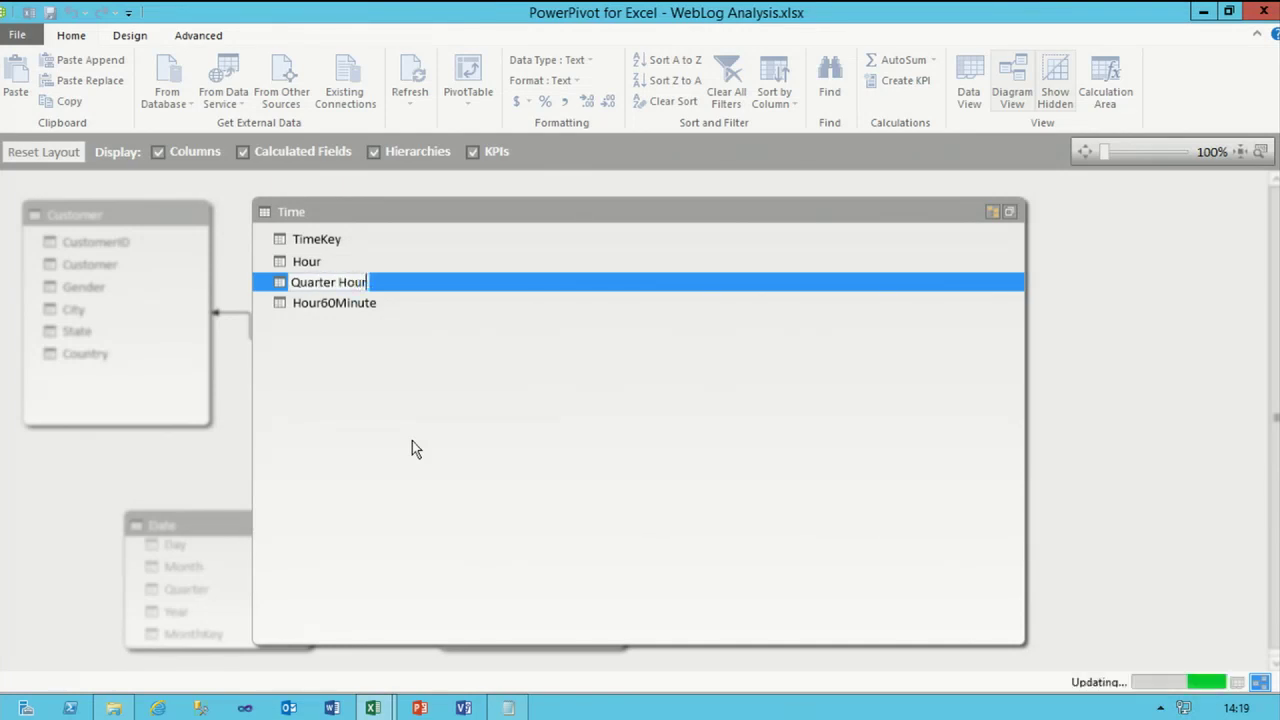
- Rename the Time table's Hour60Minute column to Minute
{"action": "right_click", "coordinate": [348, 305]}
{"action": "left_click", "coordinate": [411, 467]}
{"action": "type", "text": "Minute"}
{"action": "key", "text": "Return"}
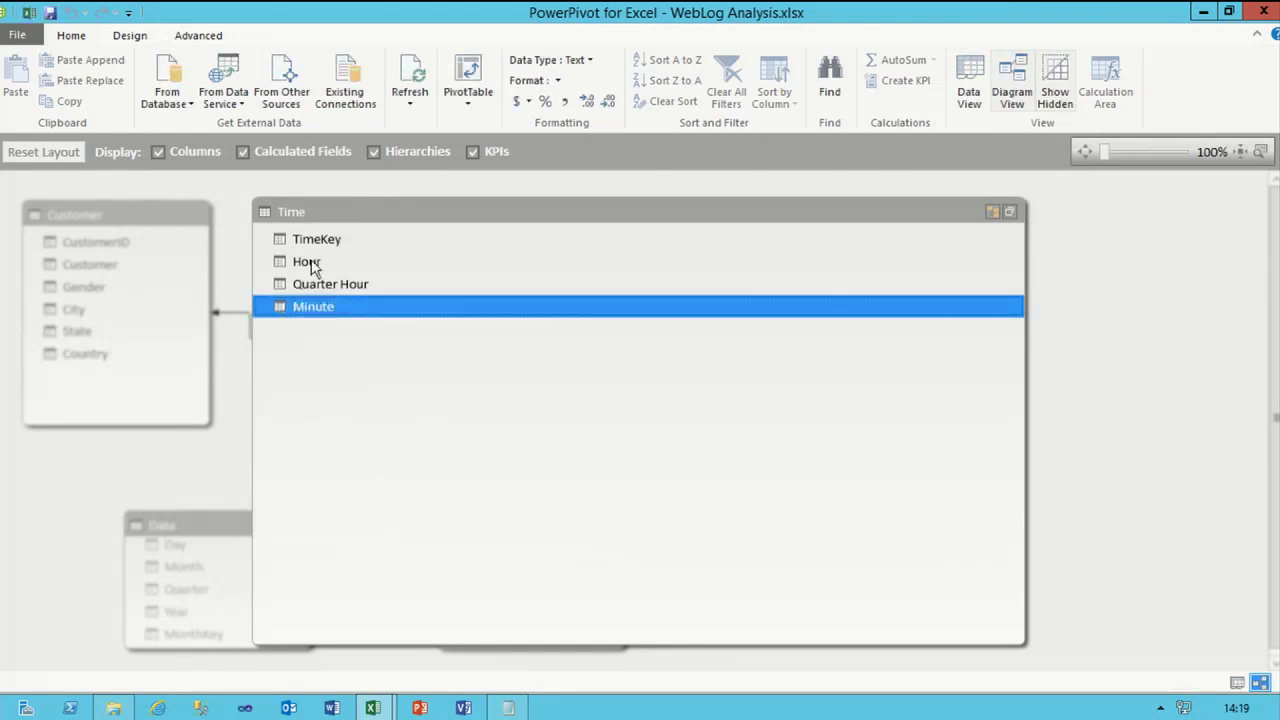
- Create a hierarchy named Time in the Time table from Hour, Quarter Hour and Minute
{"action": "left_click", "coordinate": [312, 262]}
{"action": "left_click", "coordinate": [337, 308], "text": "shift"}
{"action": "right_click", "coordinate": [434, 312]}
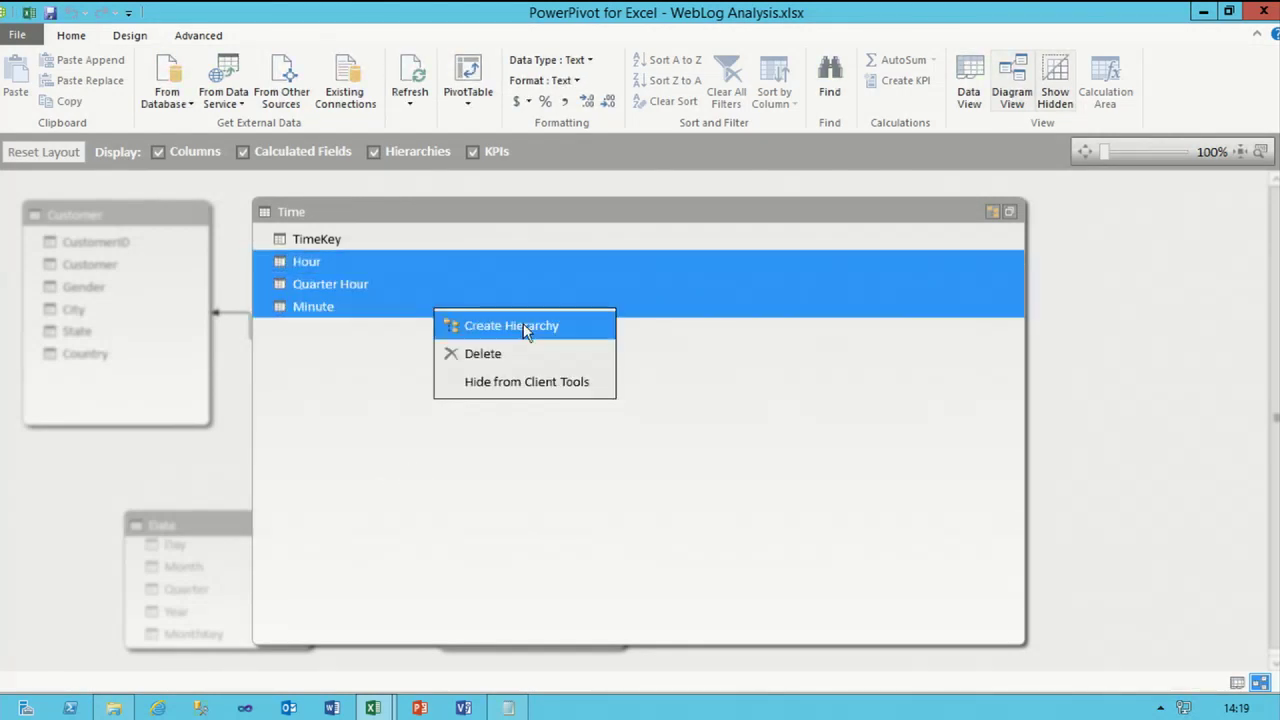
{"action": "left_click", "coordinate": [521, 326]}
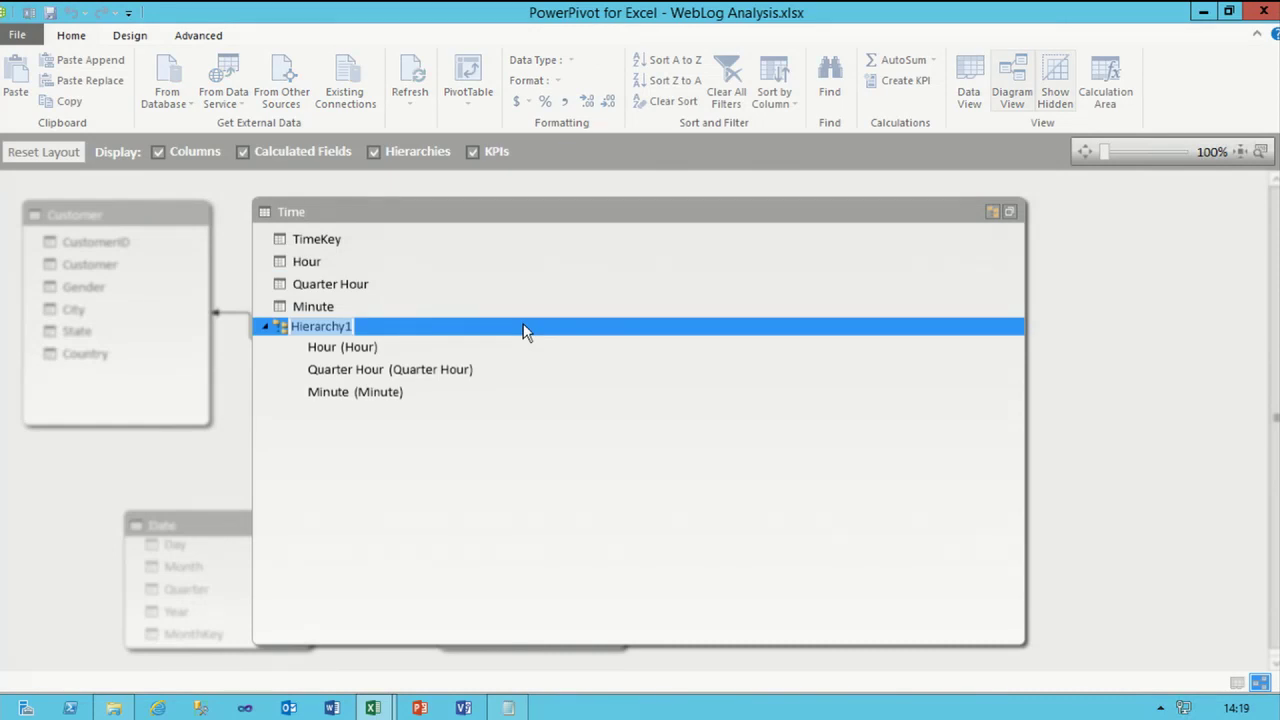
{"action": "type", "text": "Time"}
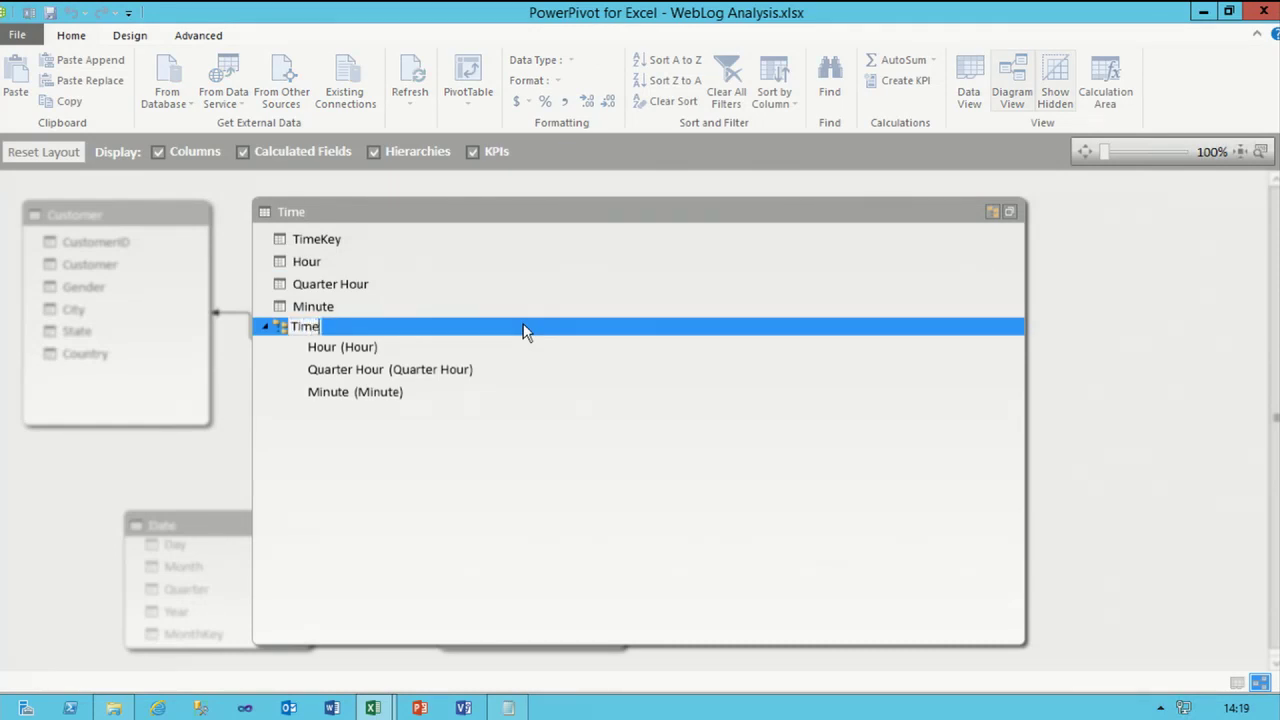
{"action": "key", "text": "Return"}
- Hide the TimeKey, Hour, Quarter Hour and Minute columns from client tools and restore the Time table to its normal size
{"action": "left_click", "coordinate": [323, 242]}
{"action": "left_click", "coordinate": [378, 305], "text": "shift"}
{"action": "right_click", "coordinate": [378, 303]}
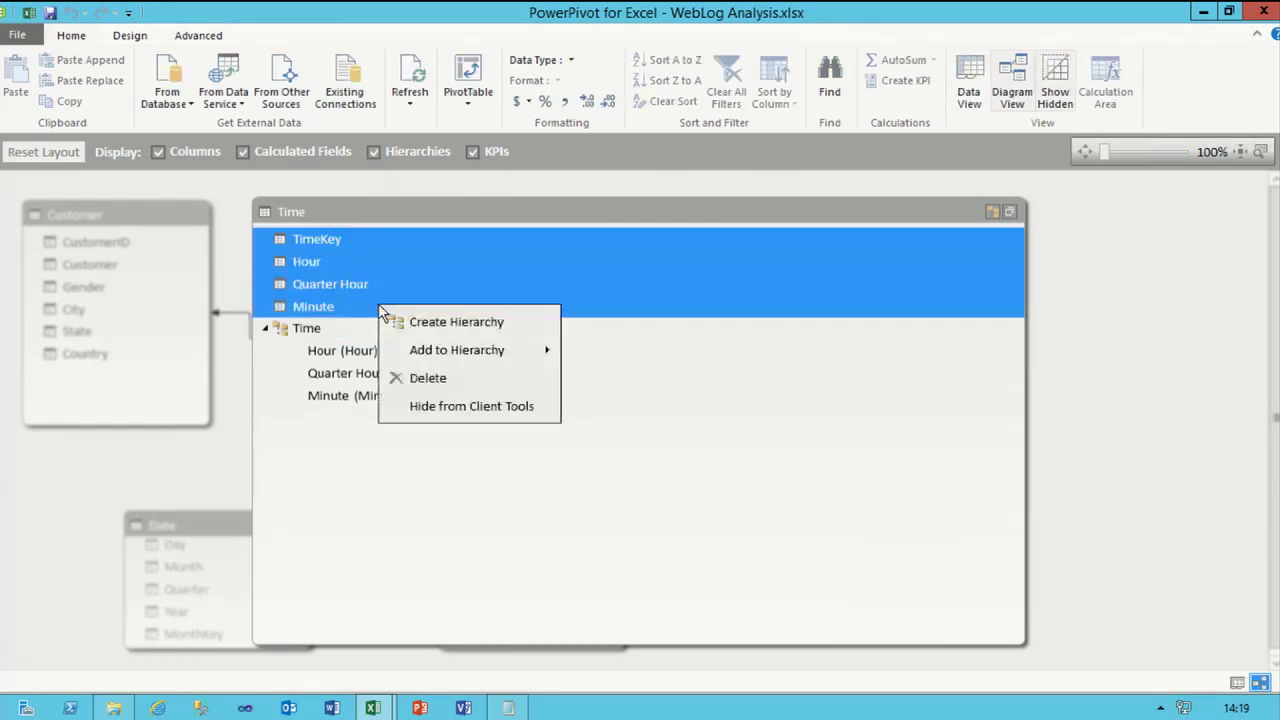
{"action": "left_click", "coordinate": [491, 405]}
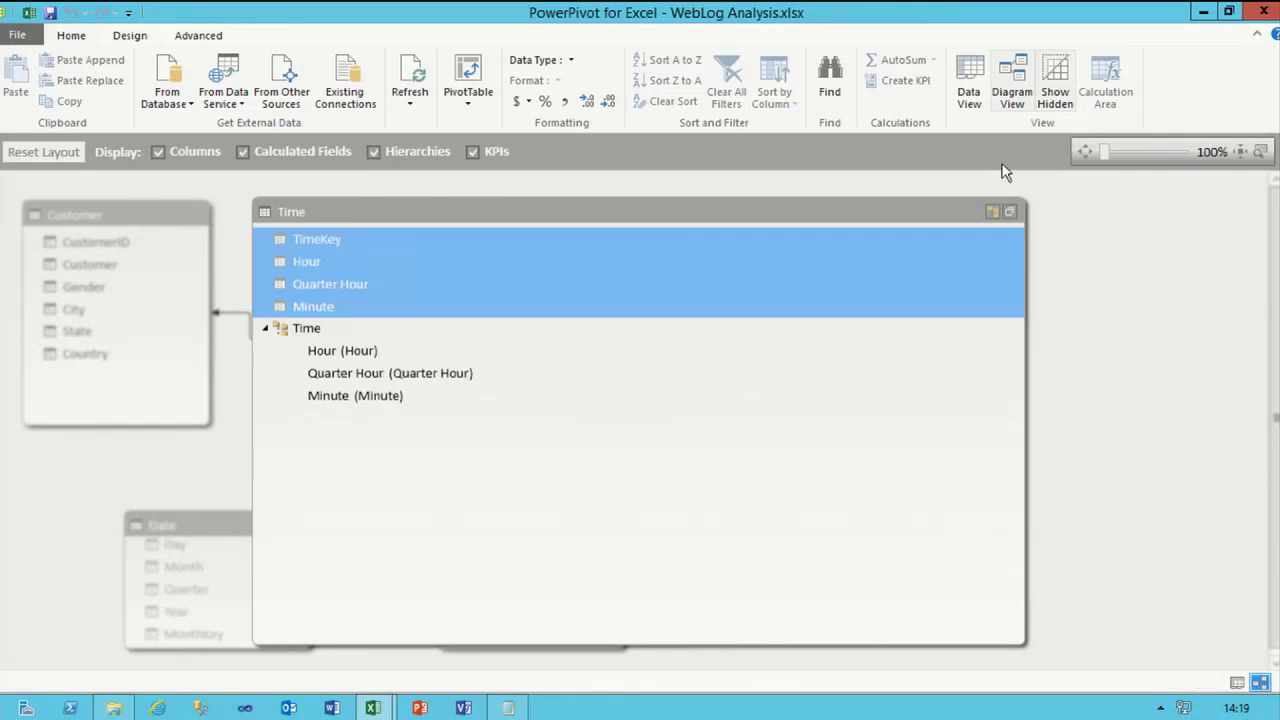
{"action": "left_click", "coordinate": [1010, 211]}
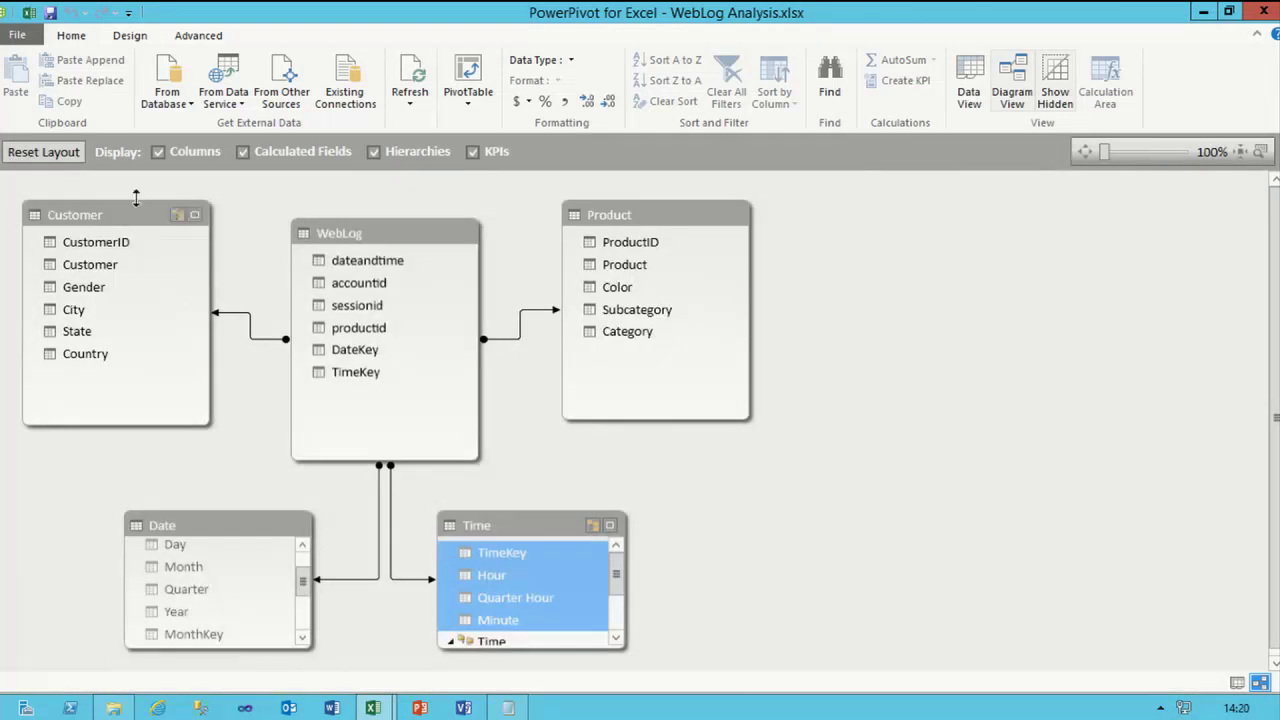
- Maximize the Customer table and create a hierarchy named Geography from its Country, State, City and Customer columns
{"action": "left_click", "coordinate": [195, 215]}
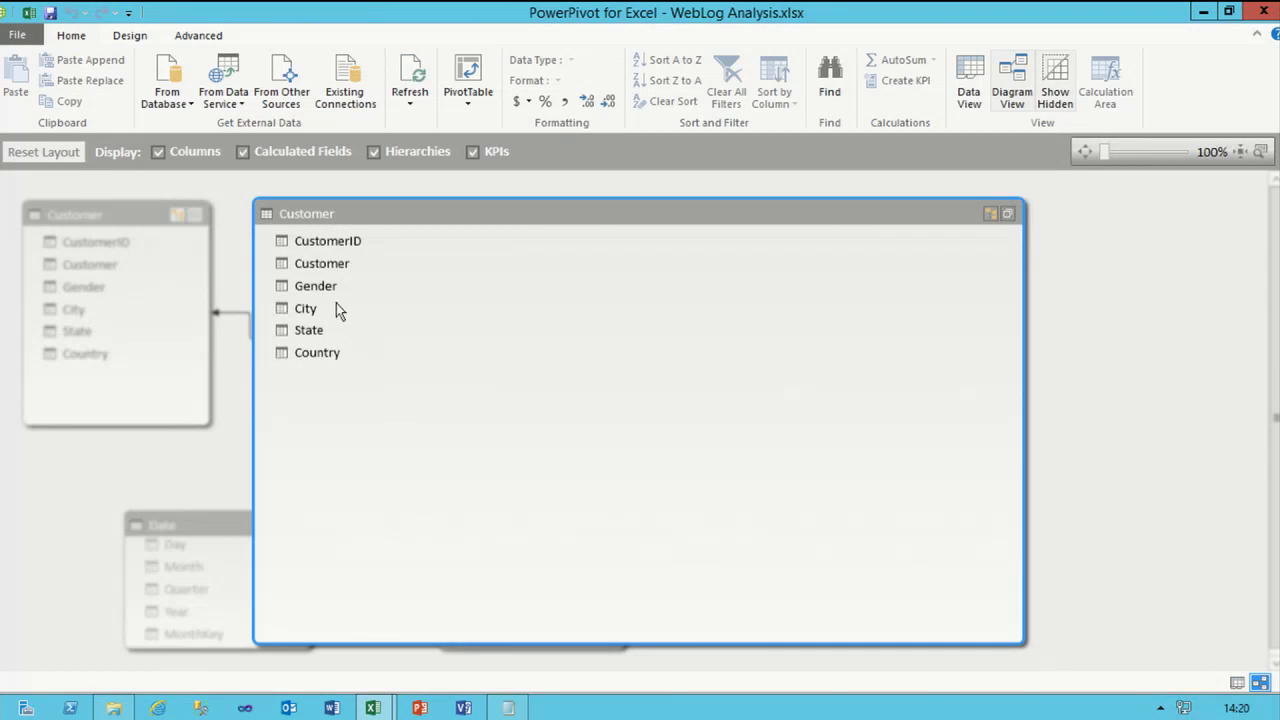
{"action": "left_click", "coordinate": [321, 264]}
{"action": "left_click", "coordinate": [311, 312], "text": "ctrl"}
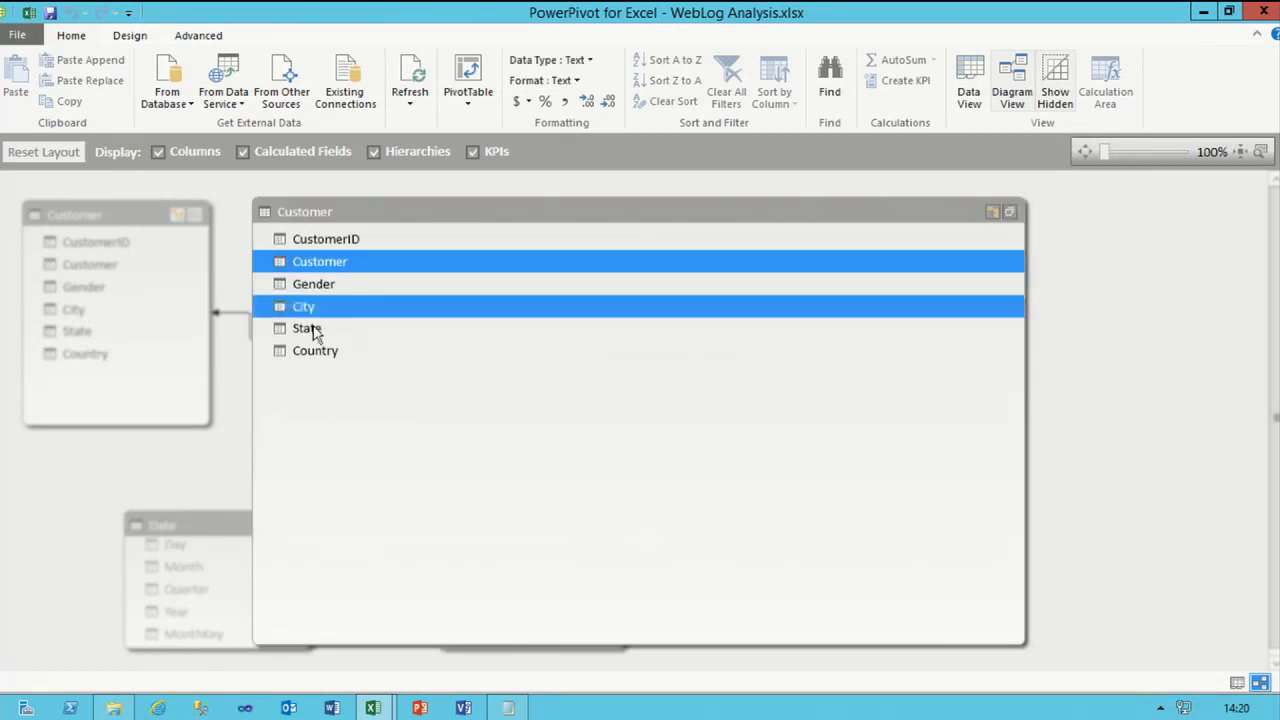
{"action": "left_click", "coordinate": [314, 330], "text": "ctrl"}
{"action": "left_click", "coordinate": [329, 352], "text": "ctrl"}
{"action": "right_click", "coordinate": [371, 356]}
{"action": "left_click", "coordinate": [481, 370]}
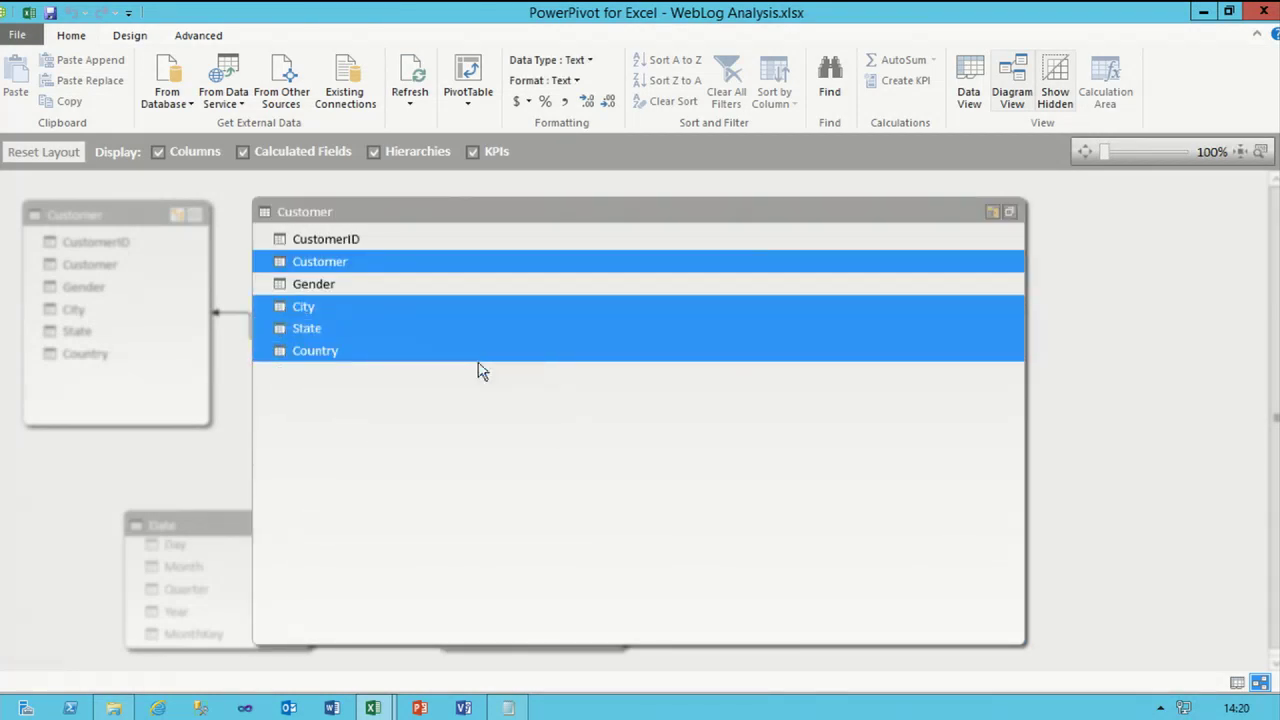
{"action": "type", "text": "Geography"}
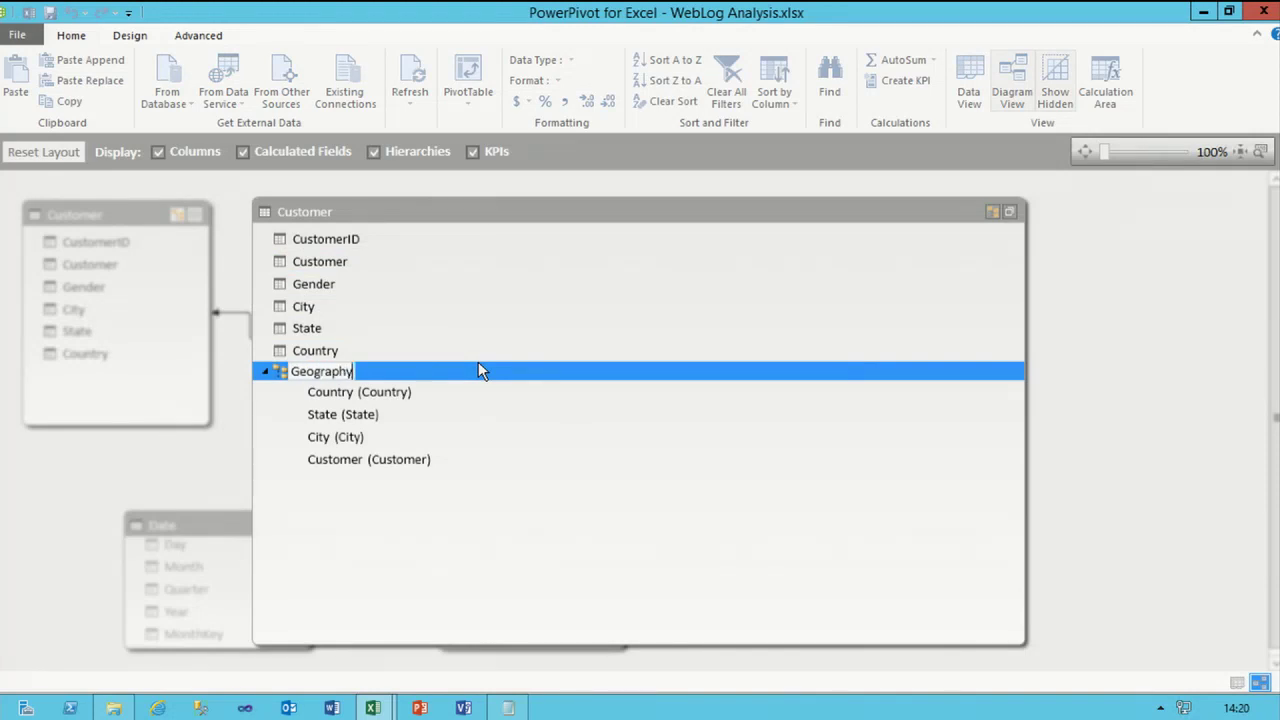
{"action": "key", "text": "Return"}
- Hide the CustomerID, Customer, City, State and Country columns from client tools and restore the Customer table to its normal size
{"action": "left_click", "coordinate": [350, 240]}
{"action": "left_click", "coordinate": [325, 354], "text": "shift"}
{"action": "left_click", "coordinate": [325, 290], "text": "ctrl"}
{"action": "right_click", "coordinate": [432, 344]}
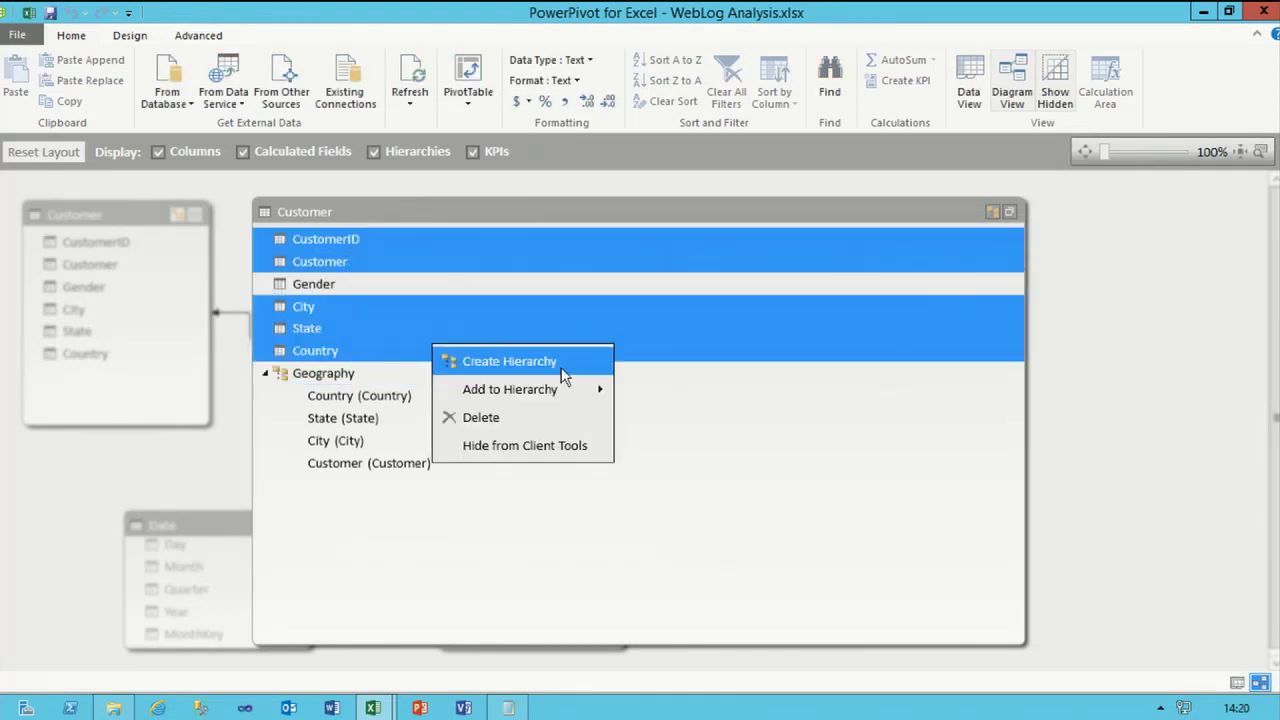
{"action": "left_click", "coordinate": [584, 446]}
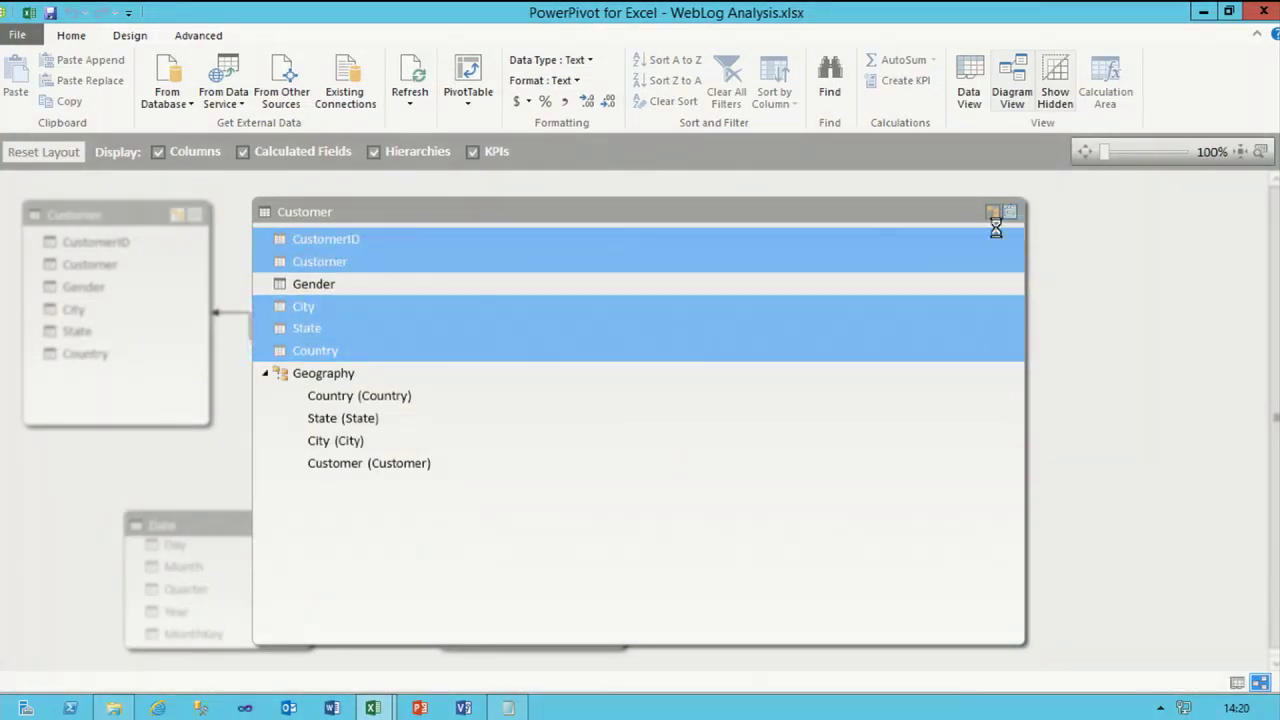
{"action": "left_click", "coordinate": [1010, 214]}
- Maximize the Product table and create a hierarchy named Products from its Category, Subcategory and Product columns
{"action": "left_click", "coordinate": [733, 218]}
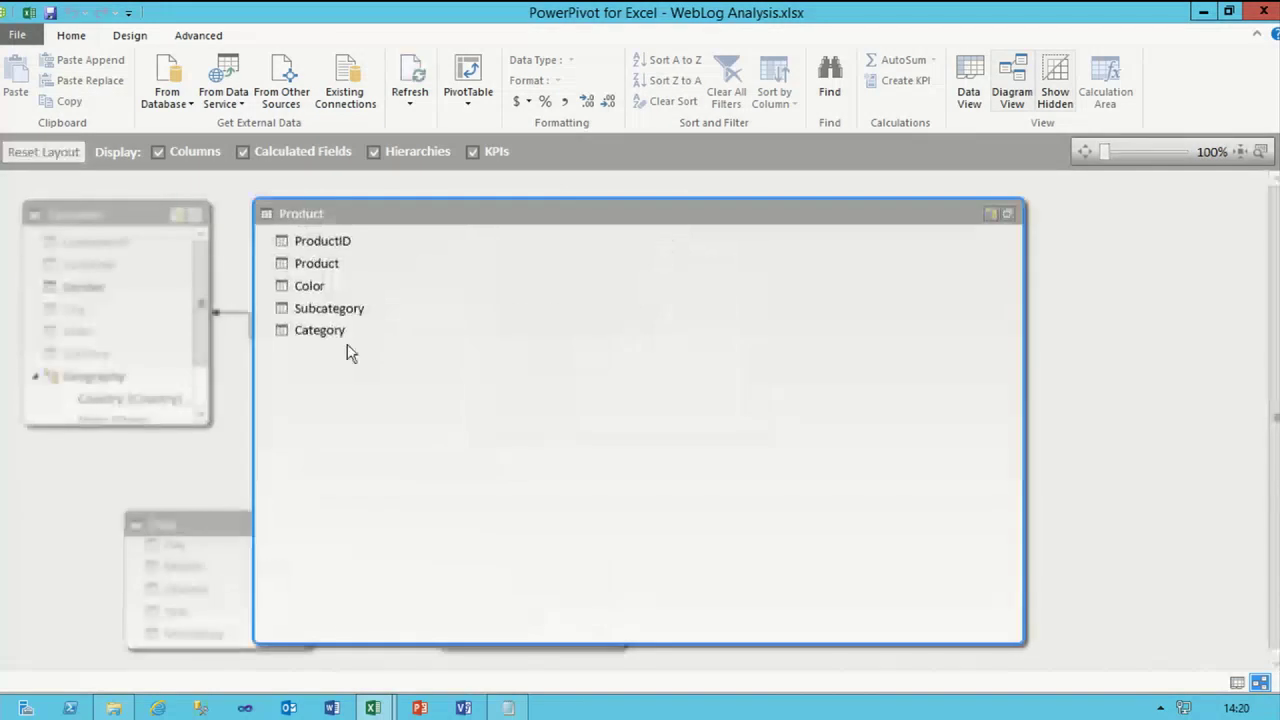
{"action": "left_click", "coordinate": [338, 263]}
{"action": "left_click", "coordinate": [348, 310], "text": "ctrl"}
{"action": "left_click", "coordinate": [352, 329], "text": "ctrl"}
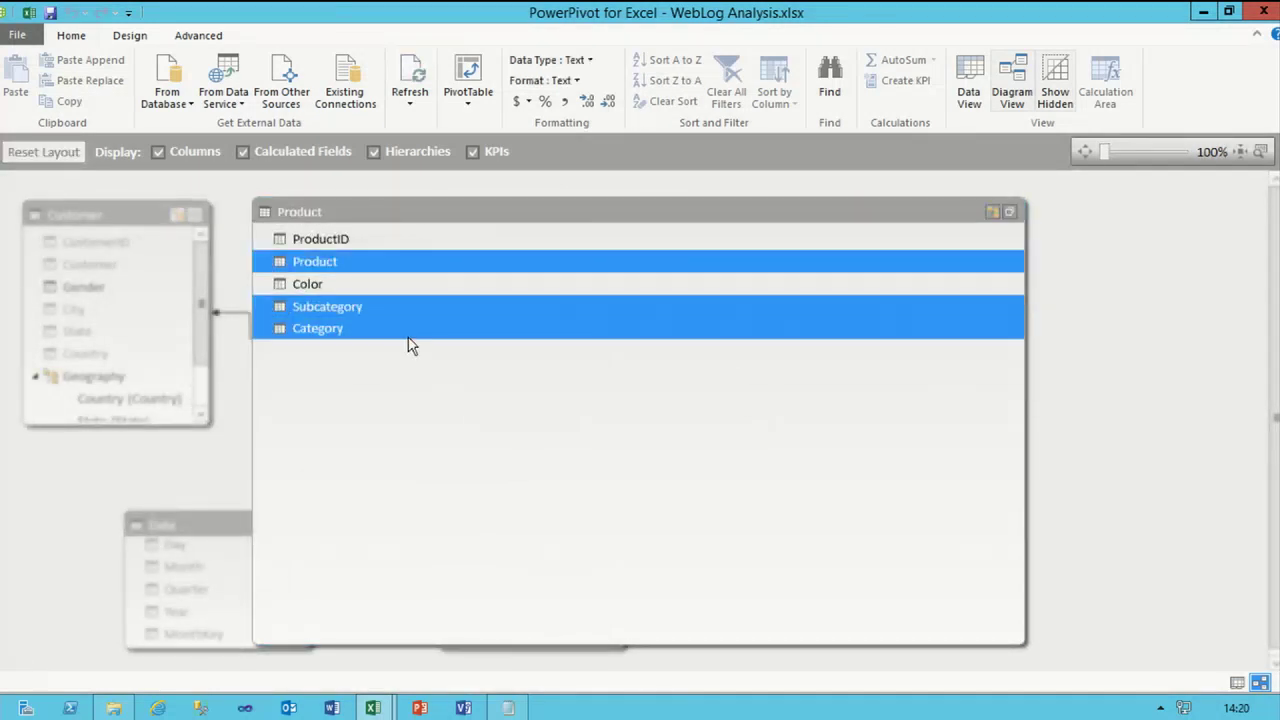
{"action": "right_click", "coordinate": [408, 339]}
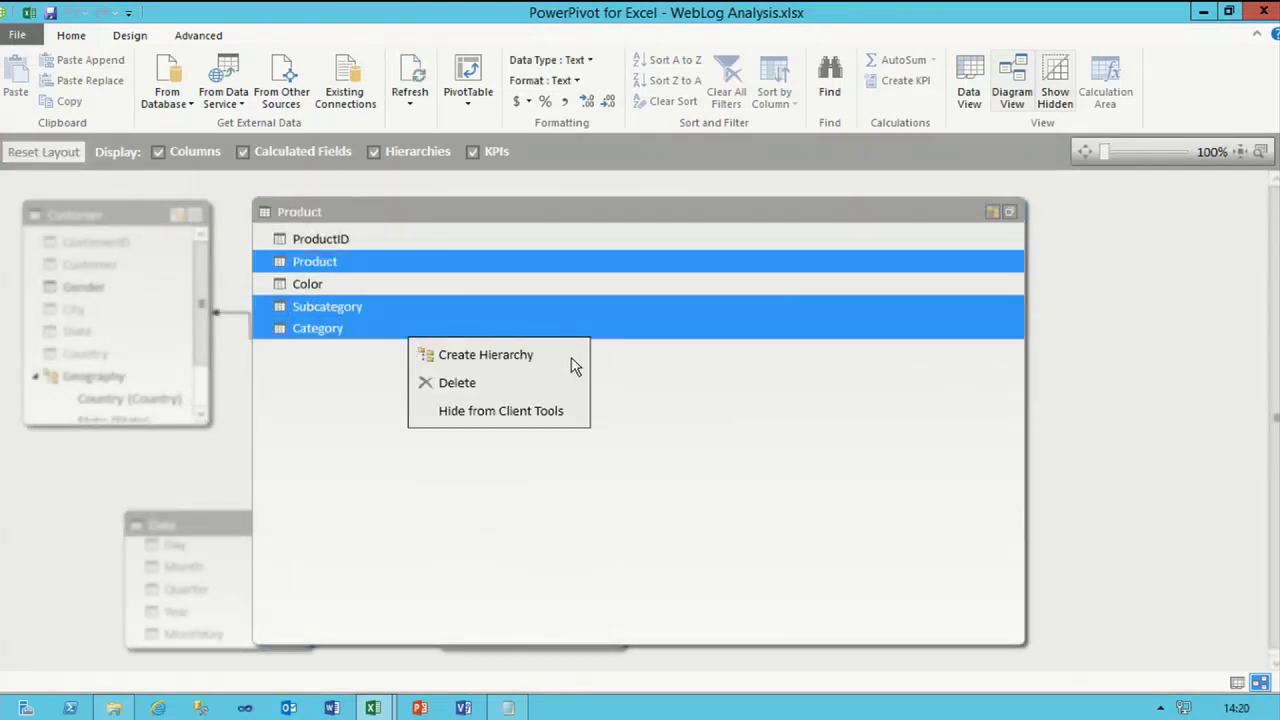
{"action": "left_click", "coordinate": [554, 355]}
{"action": "type", "text": "Products"}
{"action": "key", "text": "Return"}
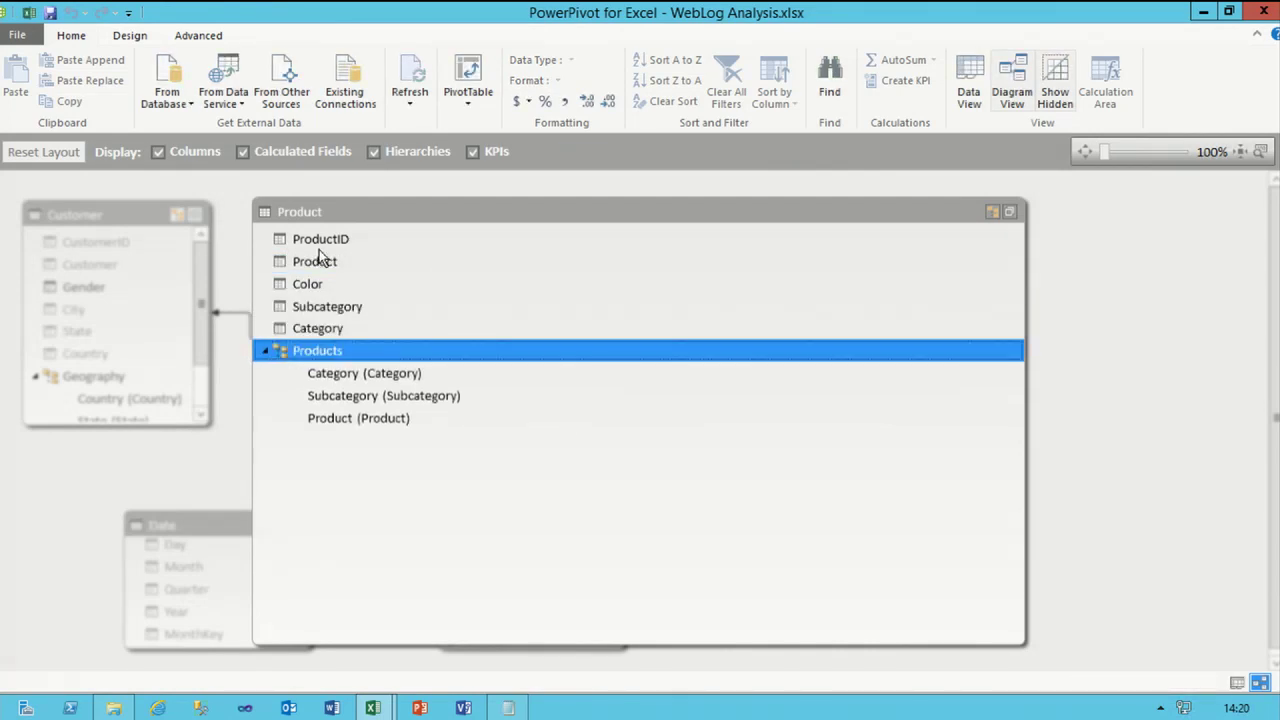
- Hide the ProductID, Product, Subcategory and Category columns from client tools and restore the Product table to its normal size
{"action": "left_click", "coordinate": [320, 242]}
{"action": "left_click", "coordinate": [323, 332], "text": "shift"}
{"action": "left_click", "coordinate": [310, 284], "text": "ctrl"}
{"action": "right_click", "coordinate": [470, 322]}
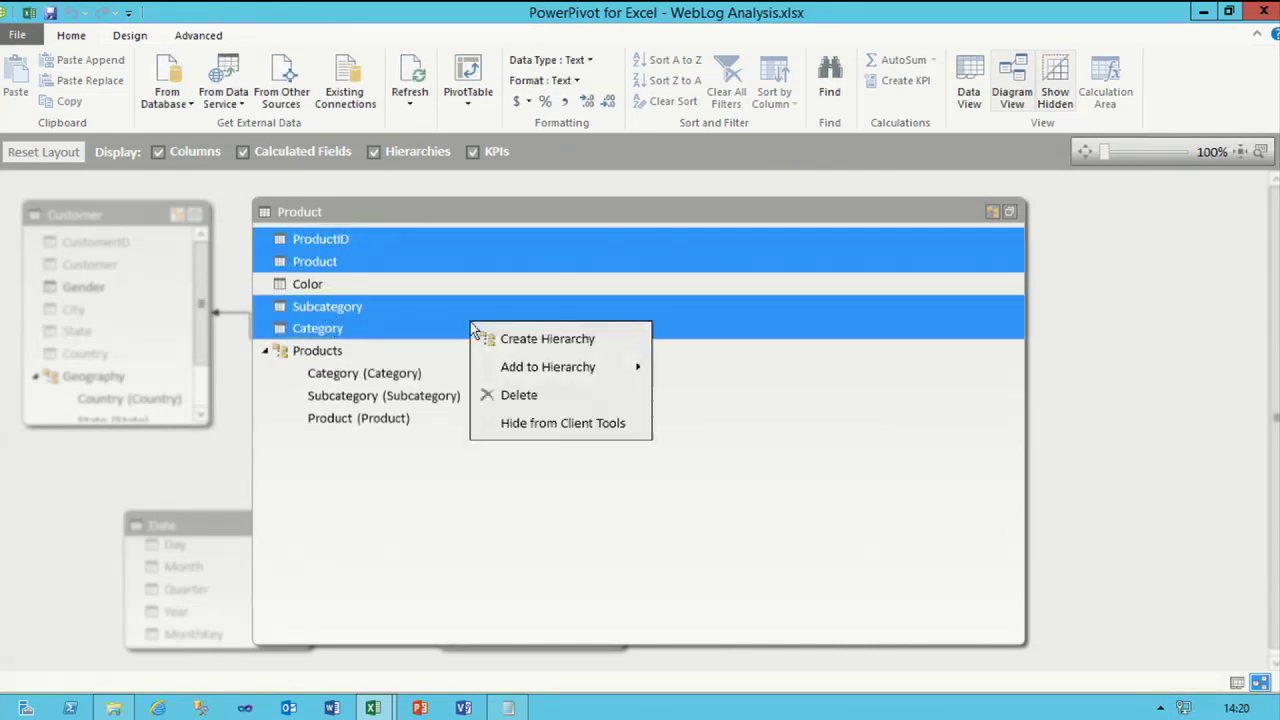
{"action": "left_click", "coordinate": [572, 424]}
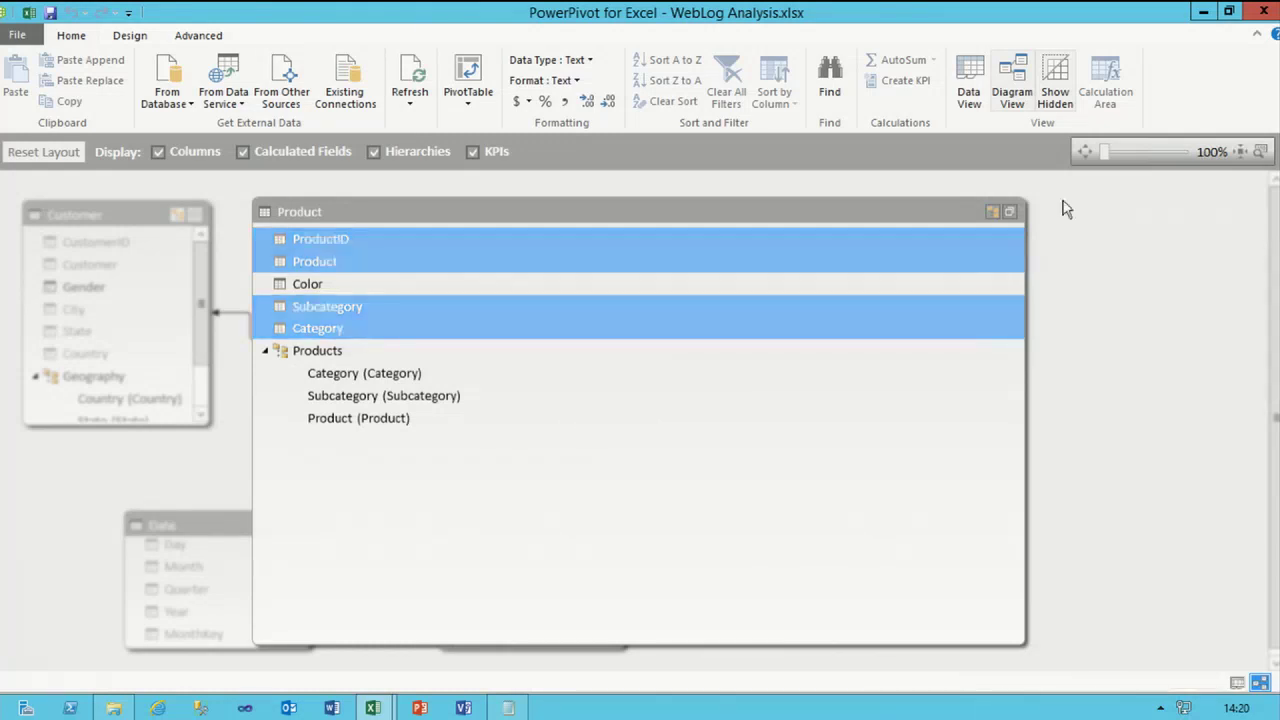
{"action": "left_click", "coordinate": [1010, 211]}
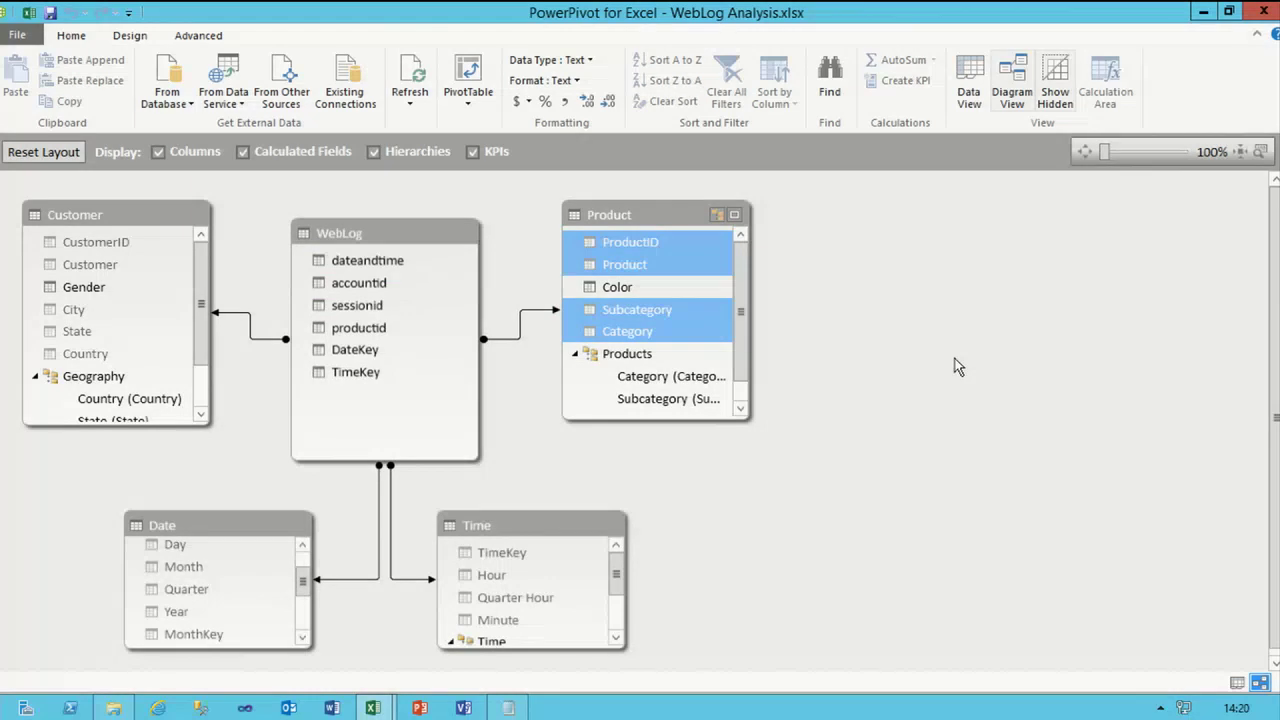
- Go to the WebLog table's data and review its DateKey and TimeKey calculated columns and the empty calculation area
{"action": "left_click", "coordinate": [333, 238]}
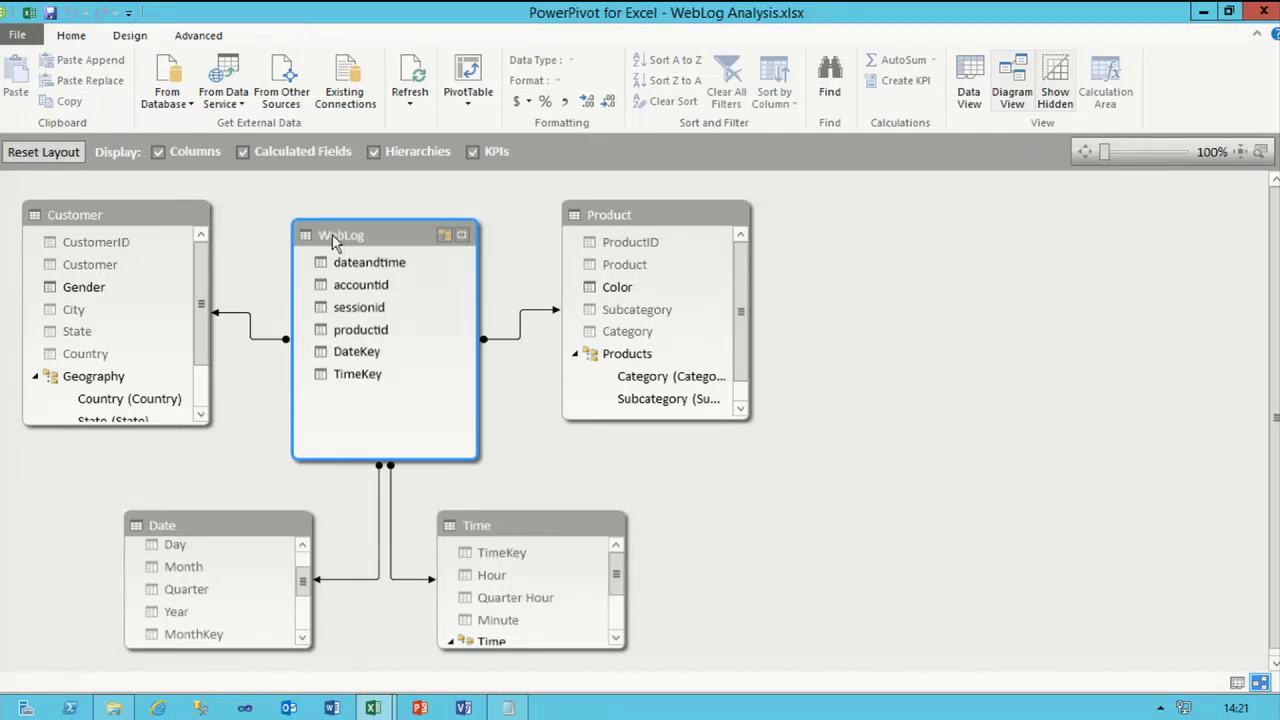
{"action": "right_click", "coordinate": [377, 230]}
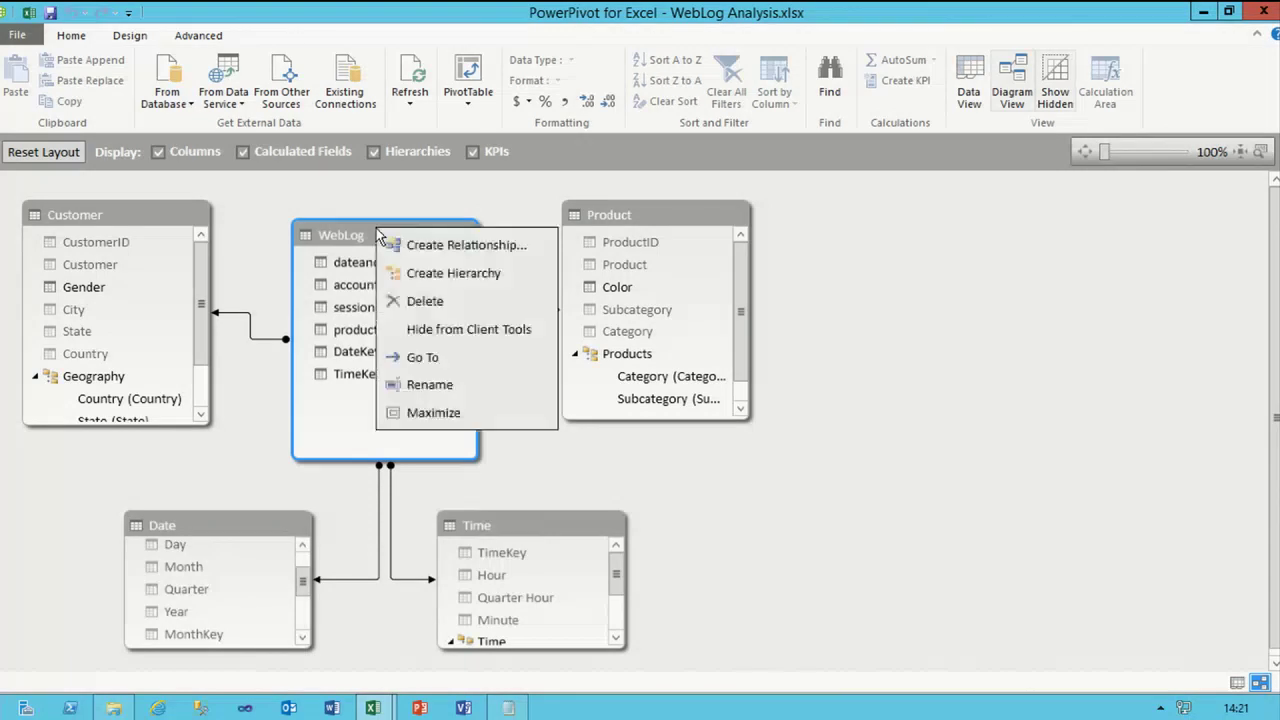
{"action": "left_click", "coordinate": [442, 352]}
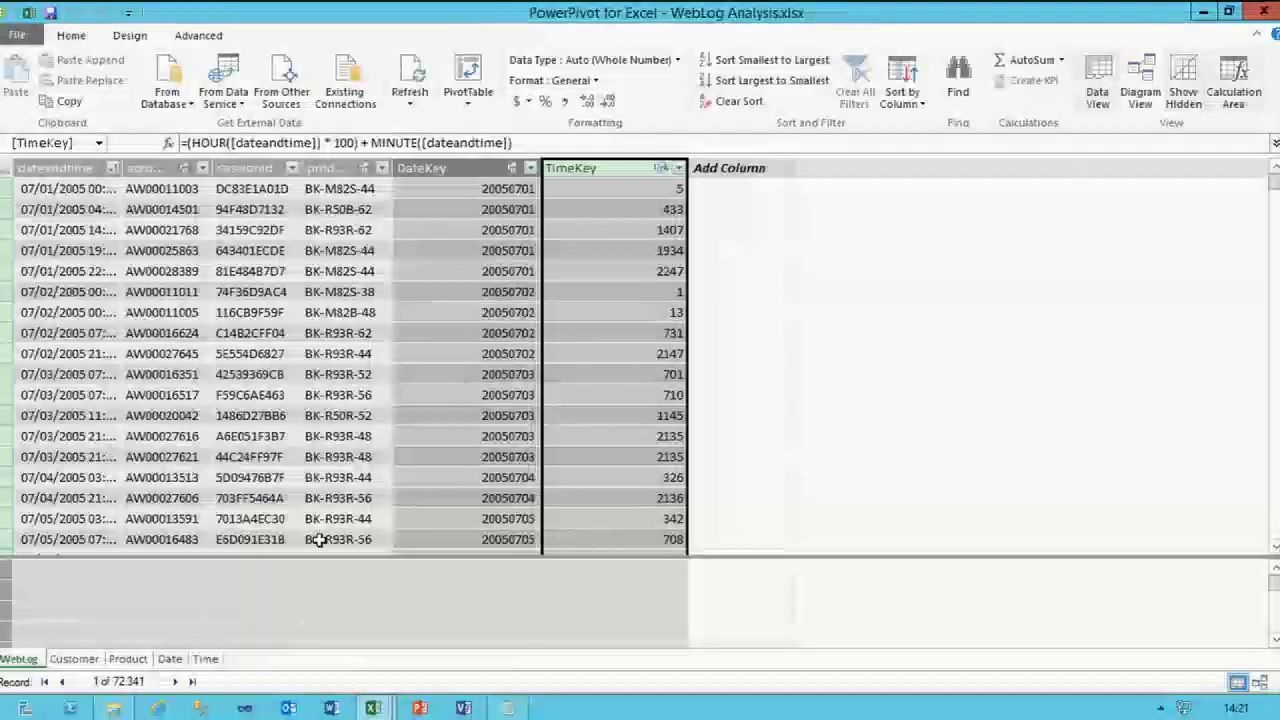
{"action": "left_click", "coordinate": [328, 576]}
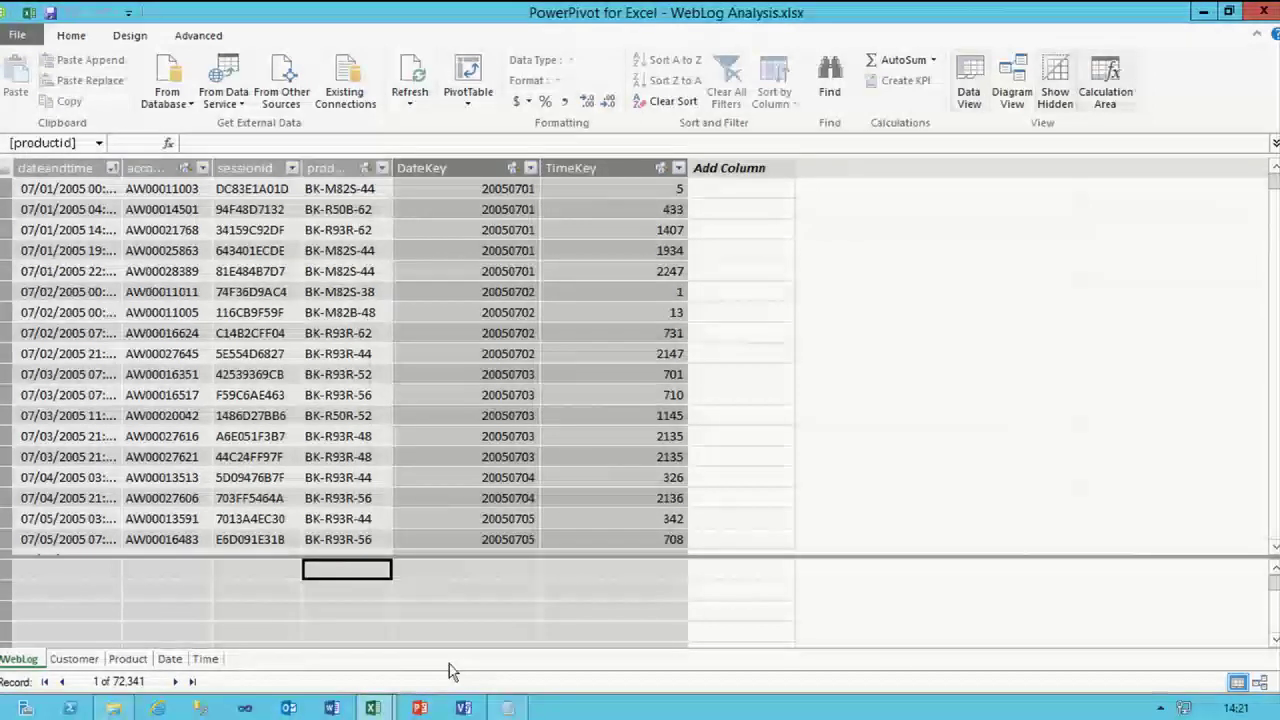
{"action": "left_click", "coordinate": [510, 189]}
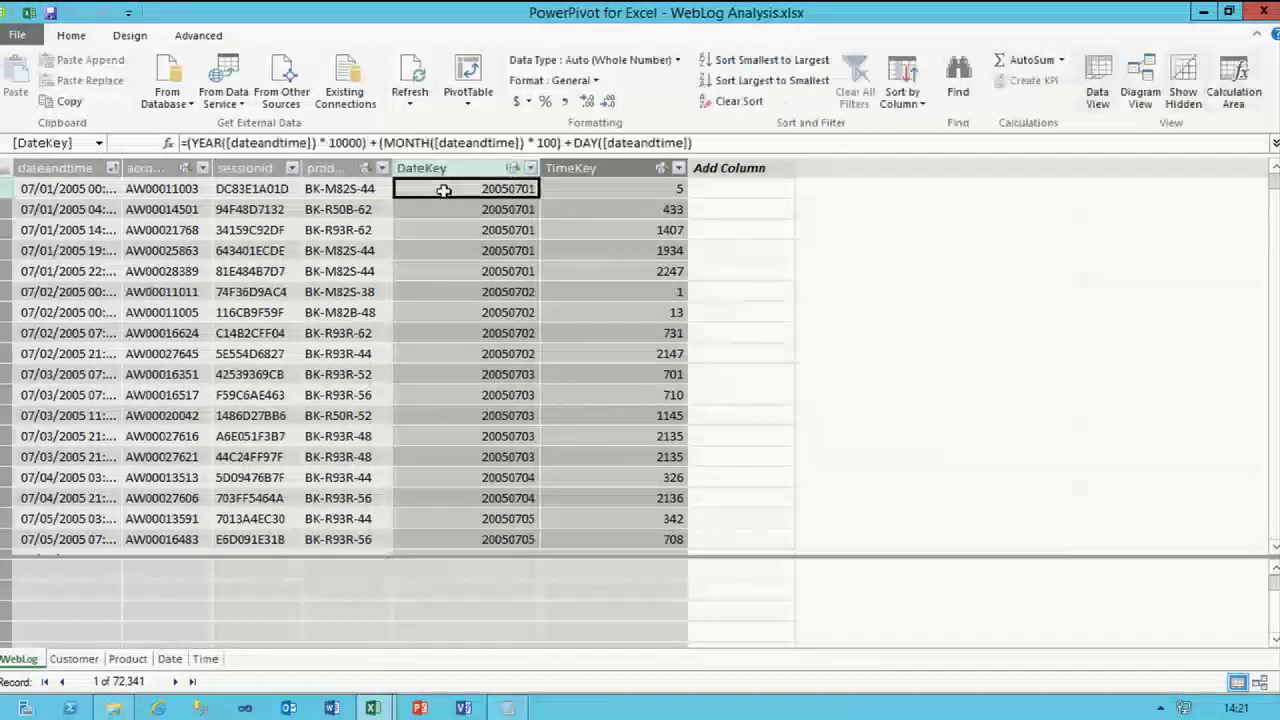
{"action": "left_click", "coordinate": [583, 188]}
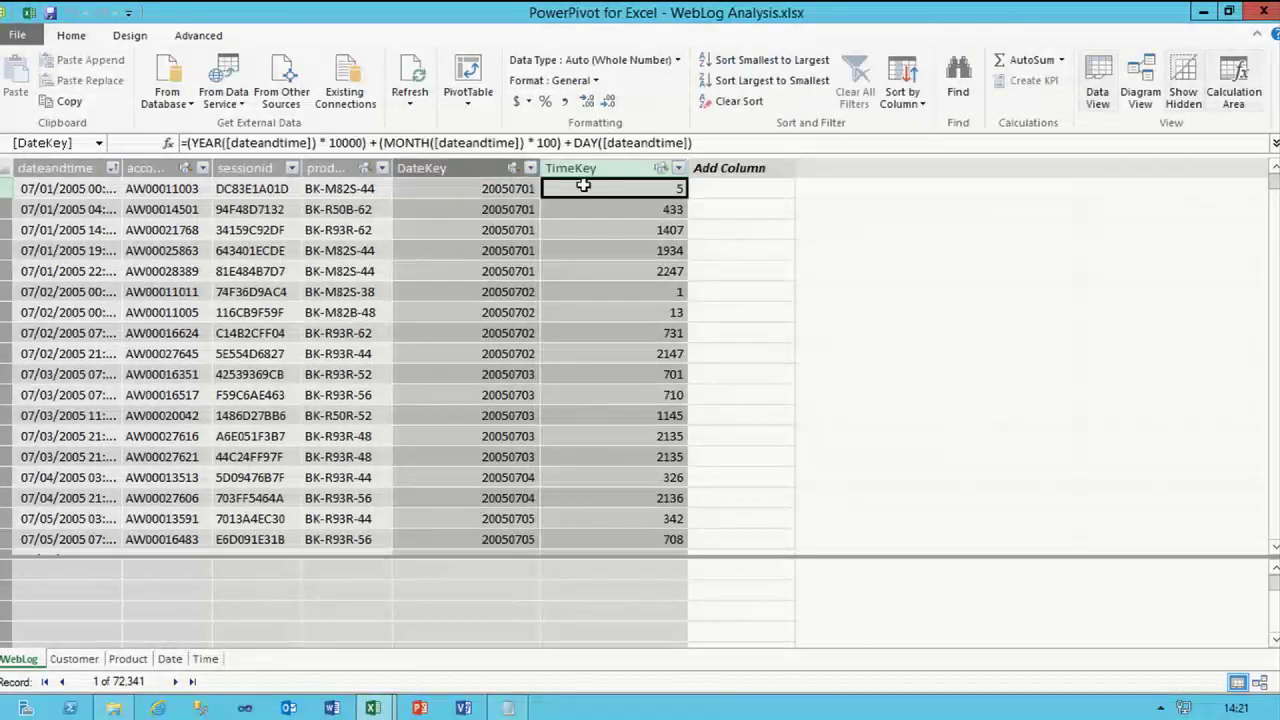
{"action": "left_click", "coordinate": [362, 570]}
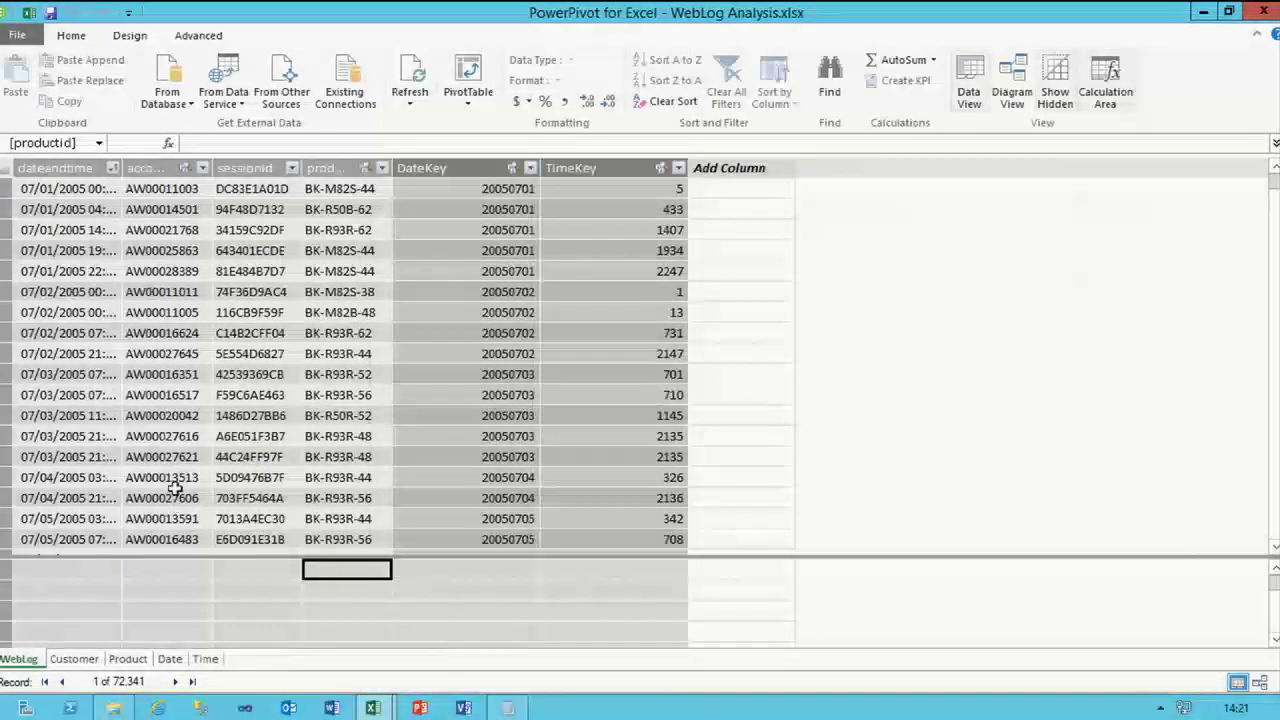
- Add Distinct Count calculated fields for the accountid and sessionid columns of the WebLog table
{"action": "left_click_drag", "start_coordinate": [240, 168], "coordinate": [150, 168]}
{"action": "left_click", "coordinate": [932, 60]}
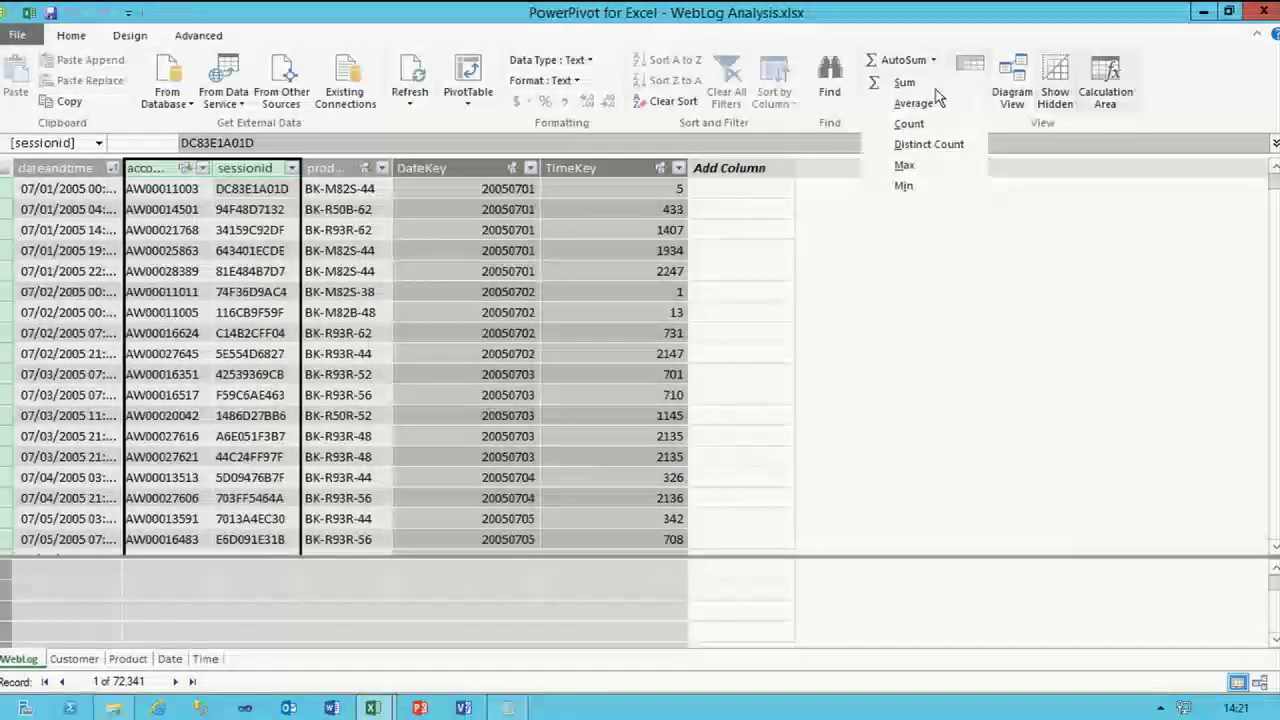
{"action": "left_click", "coordinate": [938, 147]}
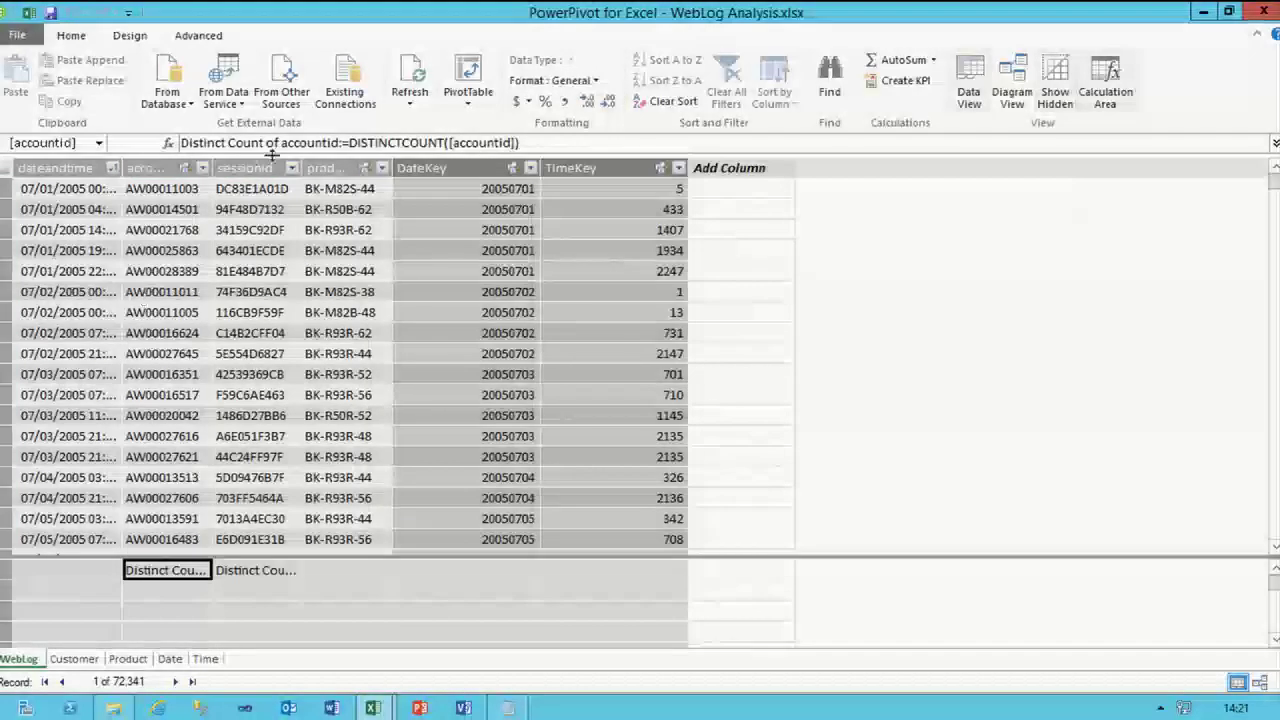
- Rename the accountid distinct count to Customers and format it as Whole Number
{"action": "left_click", "coordinate": [338, 142]}
{"action": "left_click_drag", "start_coordinate": [338, 142], "coordinate": [180, 142]}
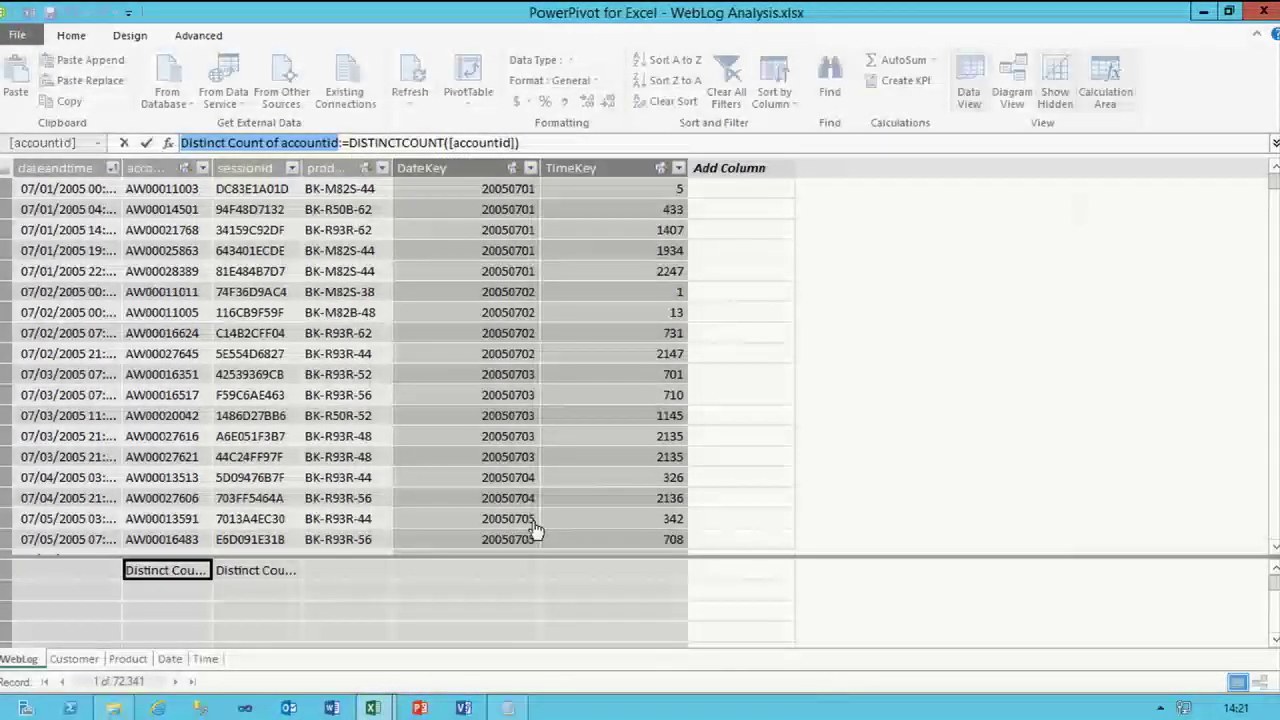
{"action": "type", "text": "Customers"}
{"action": "key", "text": "Return"}
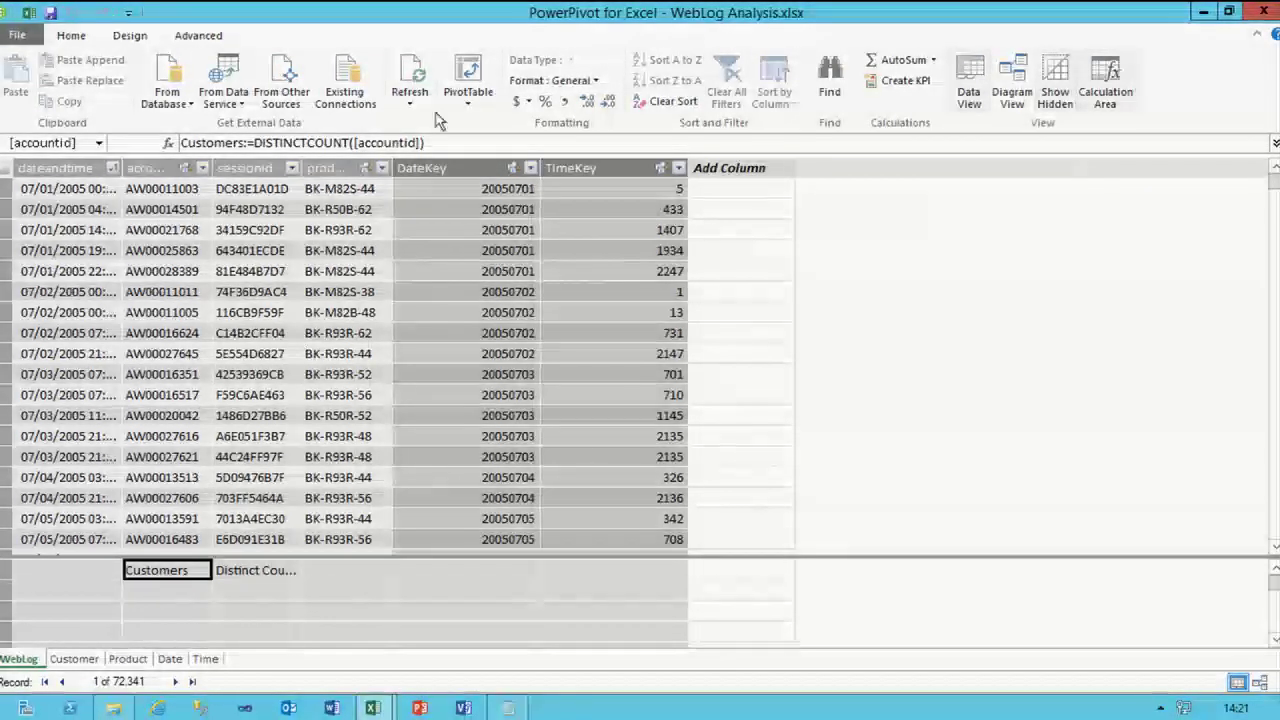
{"action": "left_click", "coordinate": [590, 80]}
{"action": "left_click", "coordinate": [578, 150]}
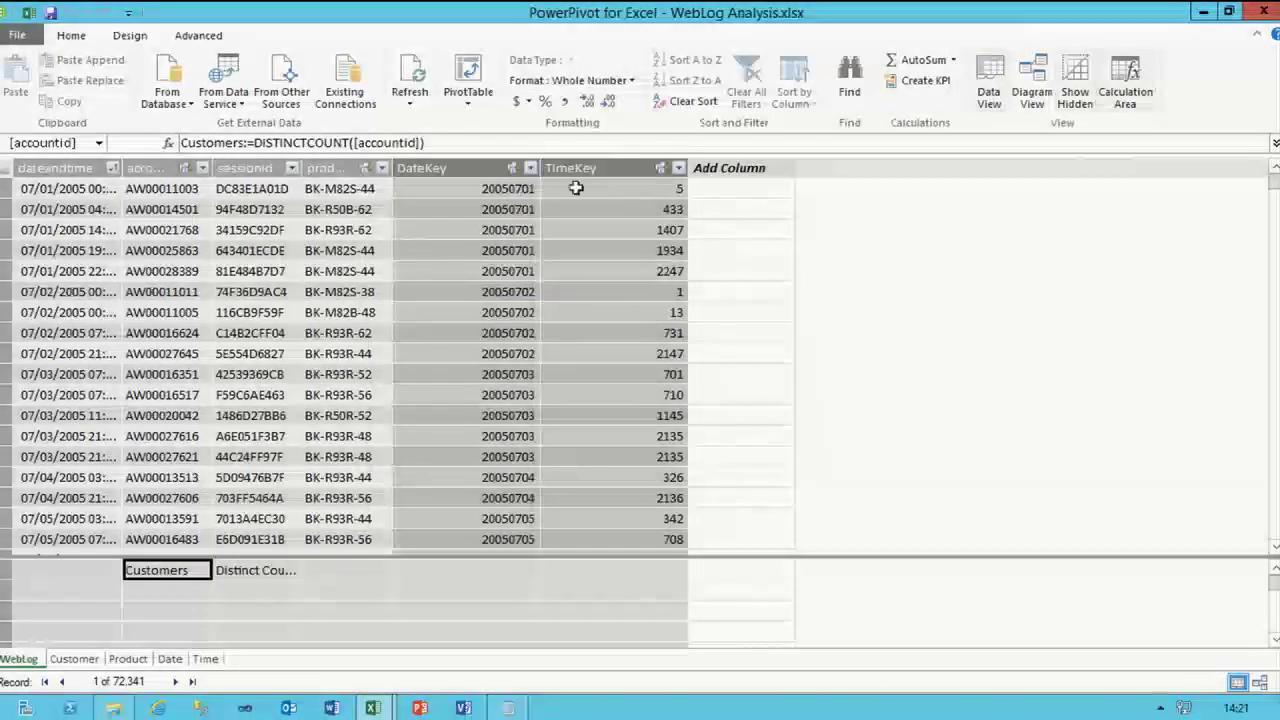
- Rename the sessionid distinct count to Sessions and format it as Whole Number
{"action": "left_click", "coordinate": [266, 570]}
{"action": "left_click", "coordinate": [335, 143]}
{"action": "key", "text": "shift+Home"}
{"action": "type", "text": "Sessions"}
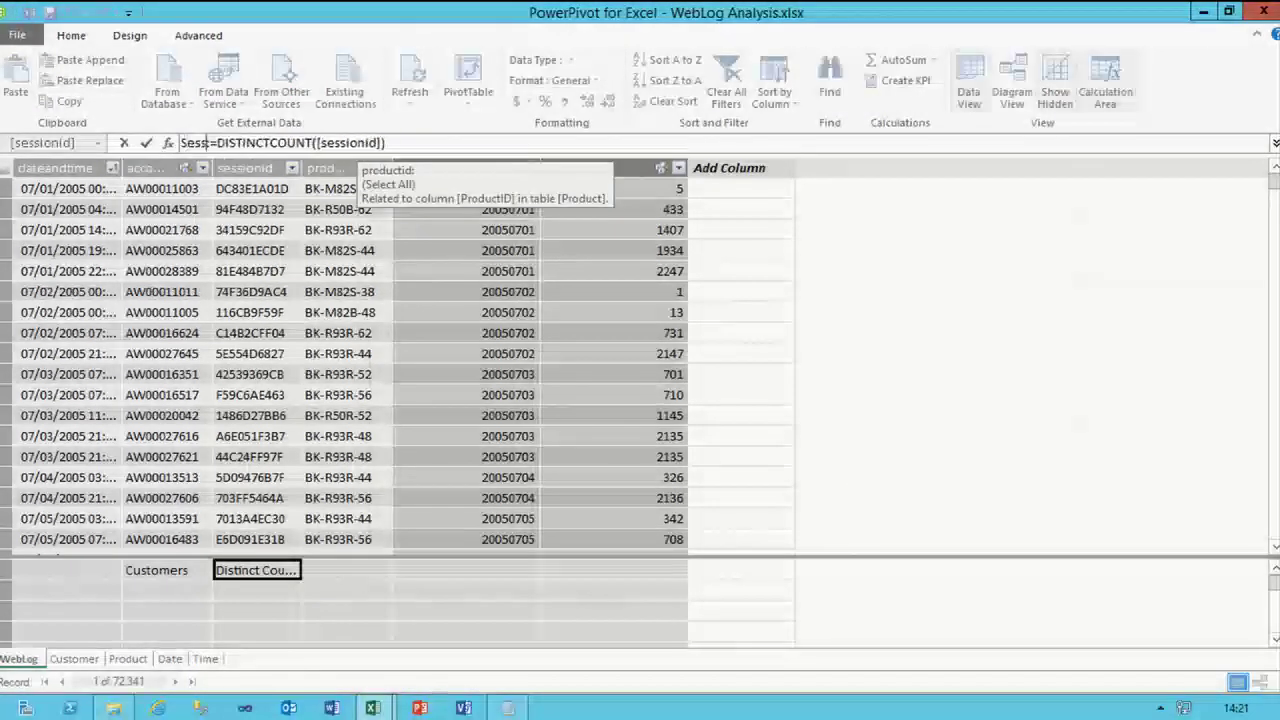
{"action": "key", "text": "Return"}
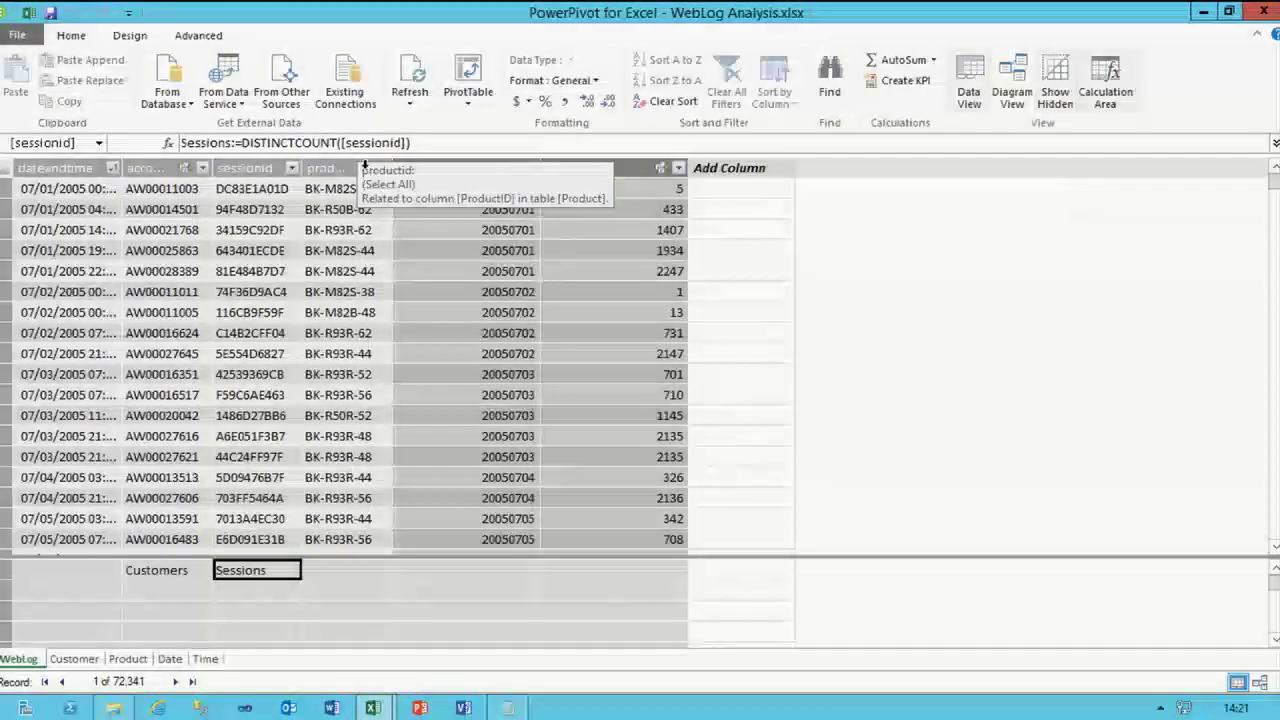
{"action": "left_click", "coordinate": [597, 80]}
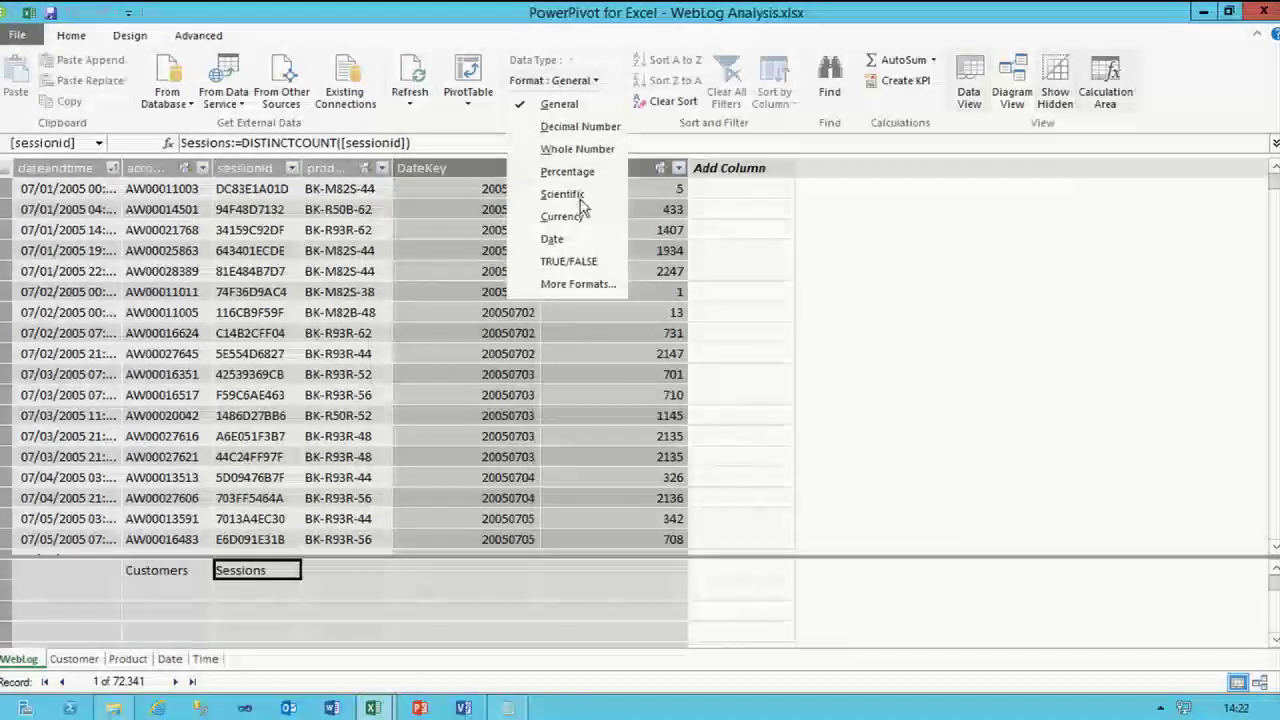
{"action": "left_click", "coordinate": [574, 149]}
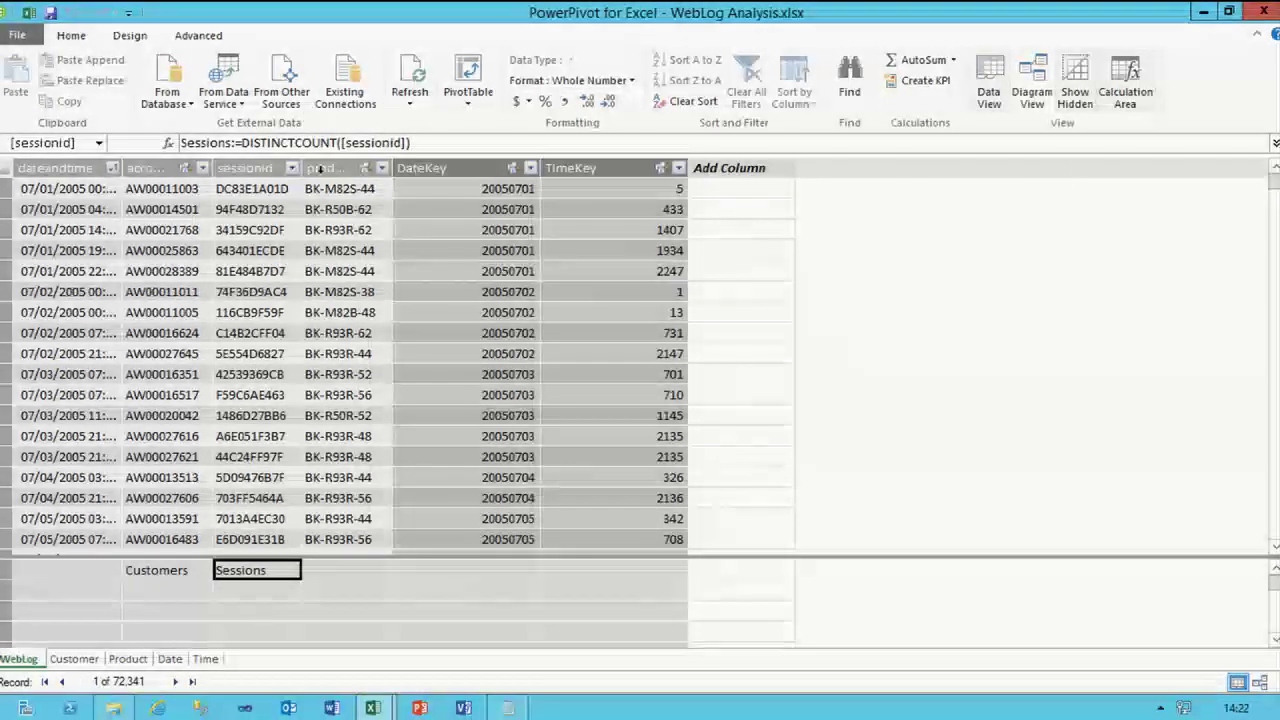
- Widen the sessionid column and start a Sessions YTD calculated field with the TOTALYTD function in the cell below Sessions
{"action": "left_click_drag", "start_coordinate": [301, 168], "coordinate": [448, 170]}
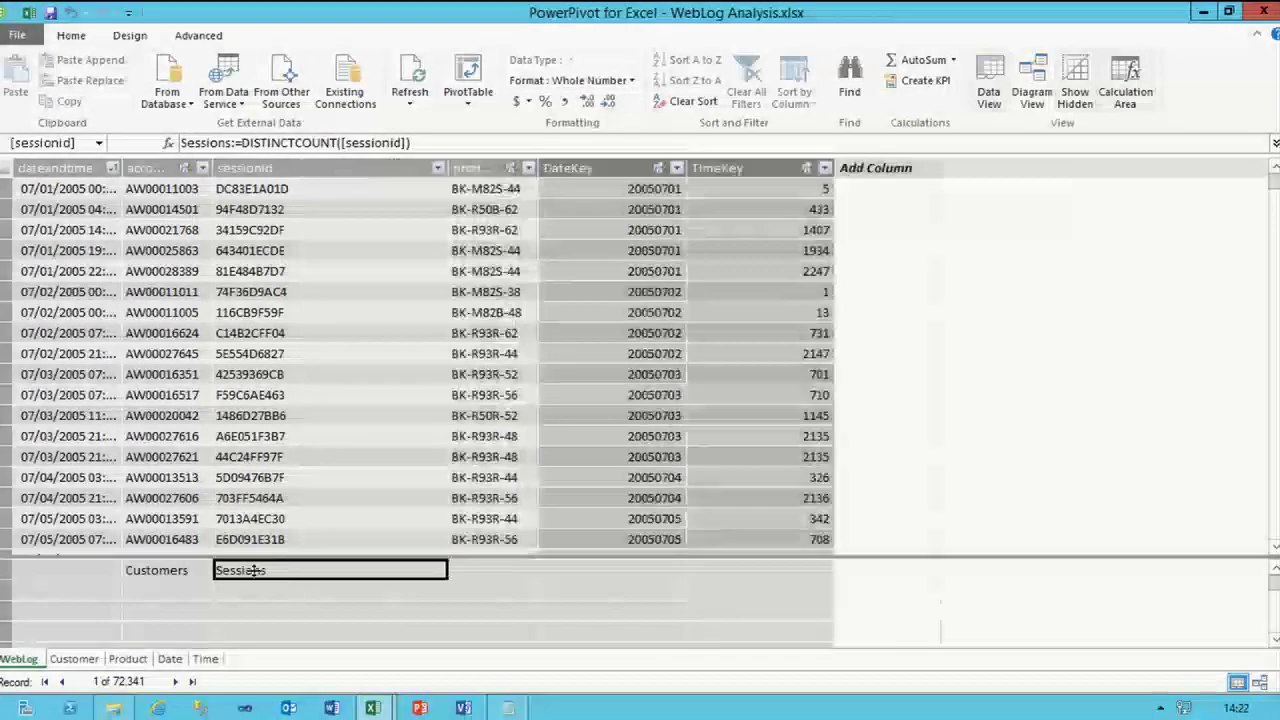
{"action": "left_click", "coordinate": [257, 591]}
{"action": "left_click", "coordinate": [271, 143]}
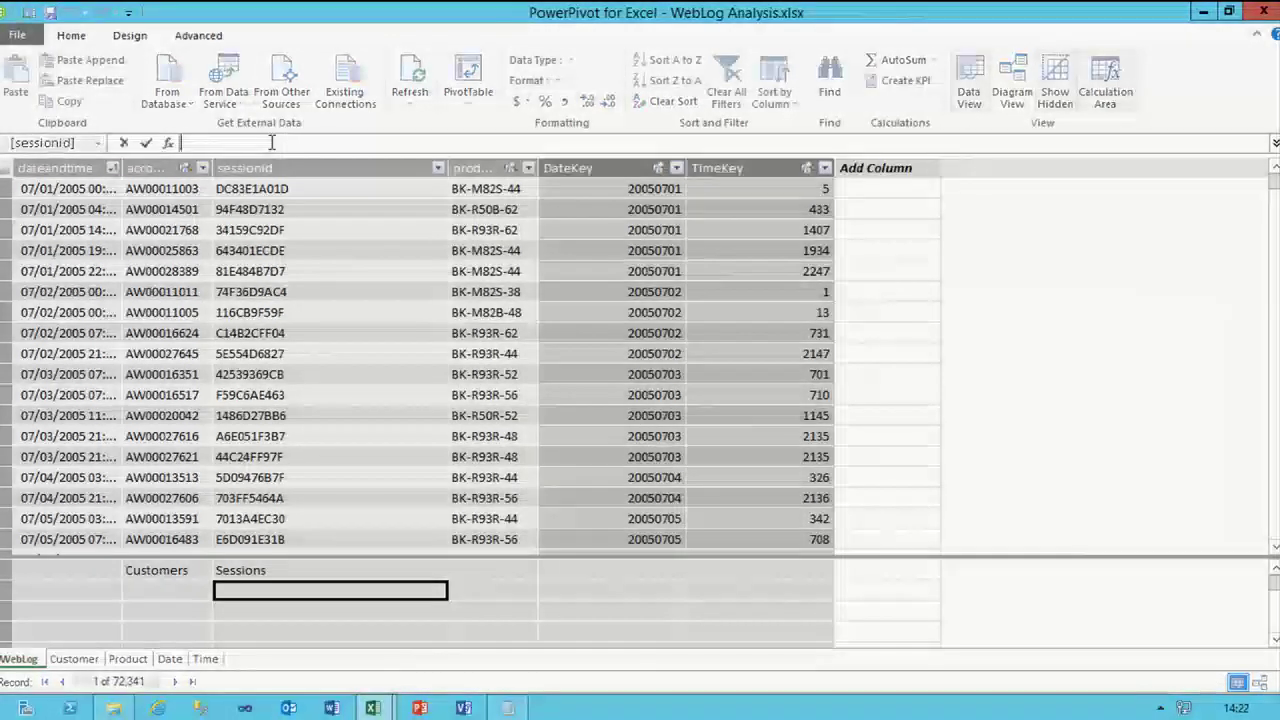
{"action": "type", "text": "Sessions YTD:="}
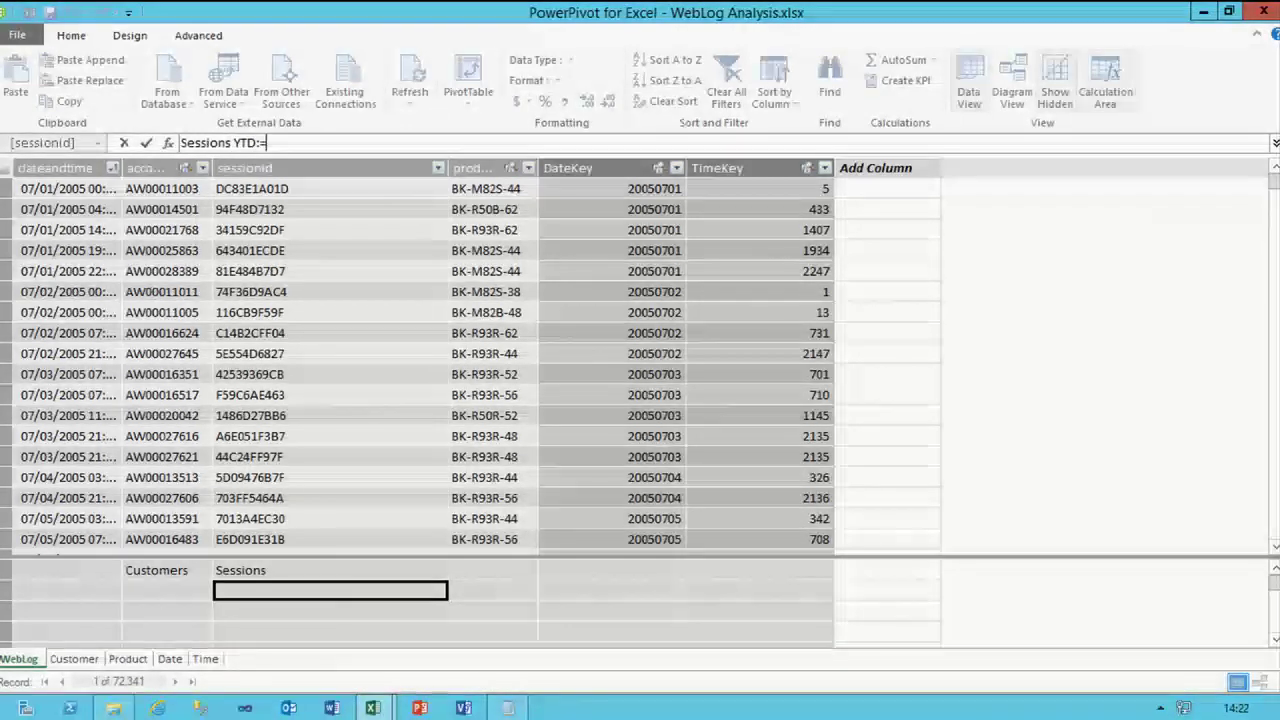
{"action": "type", "text": "TOT"}
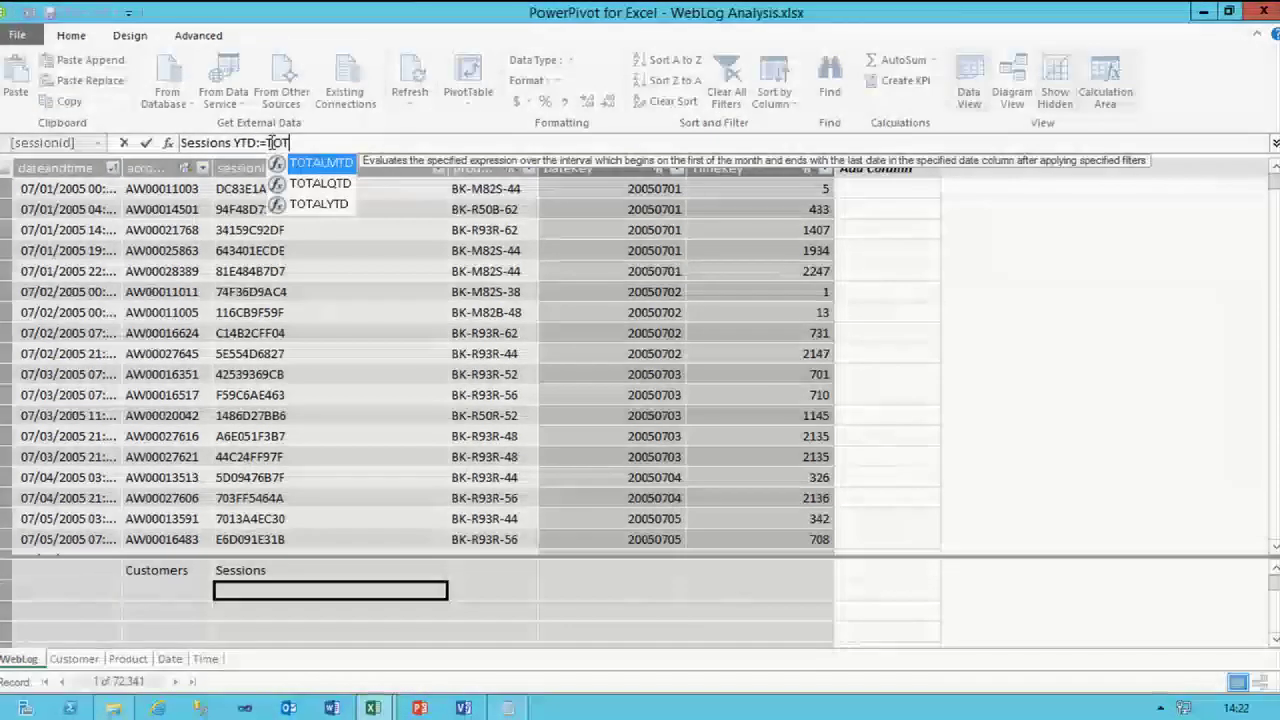
{"action": "key", "text": "Down"}
{"action": "key", "text": "Down"}
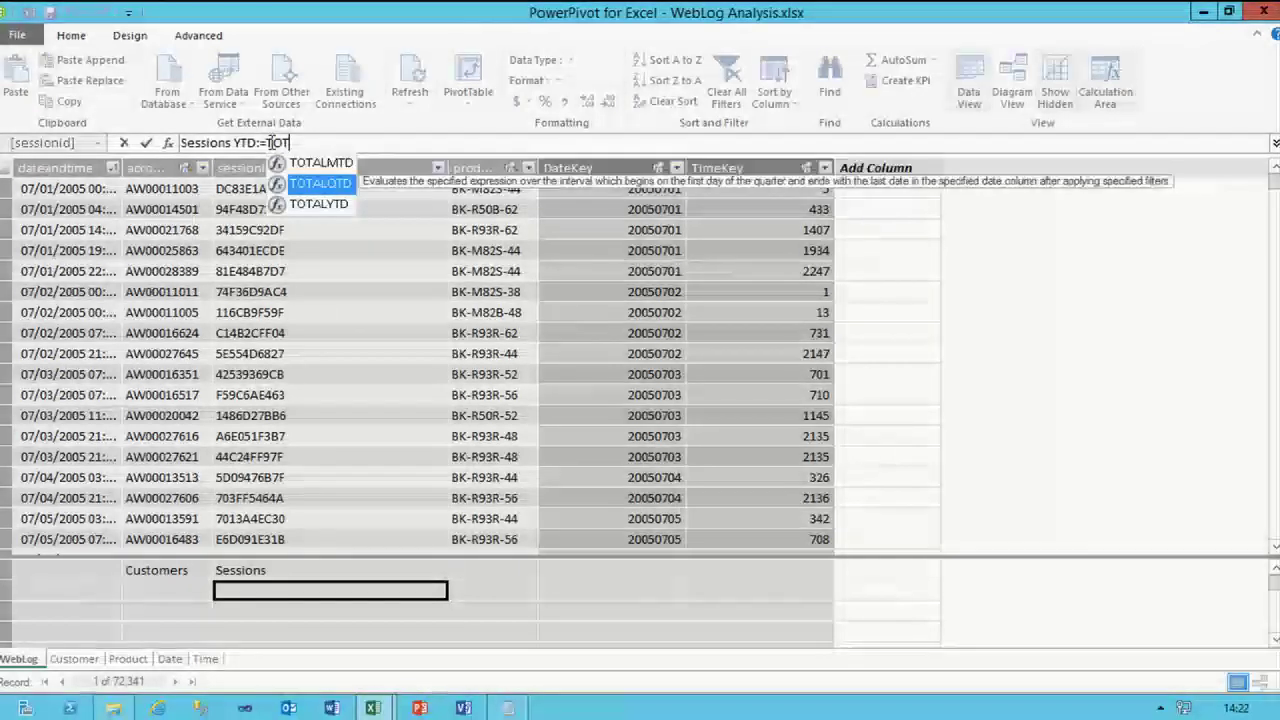
{"action": "key", "text": "Tab"}
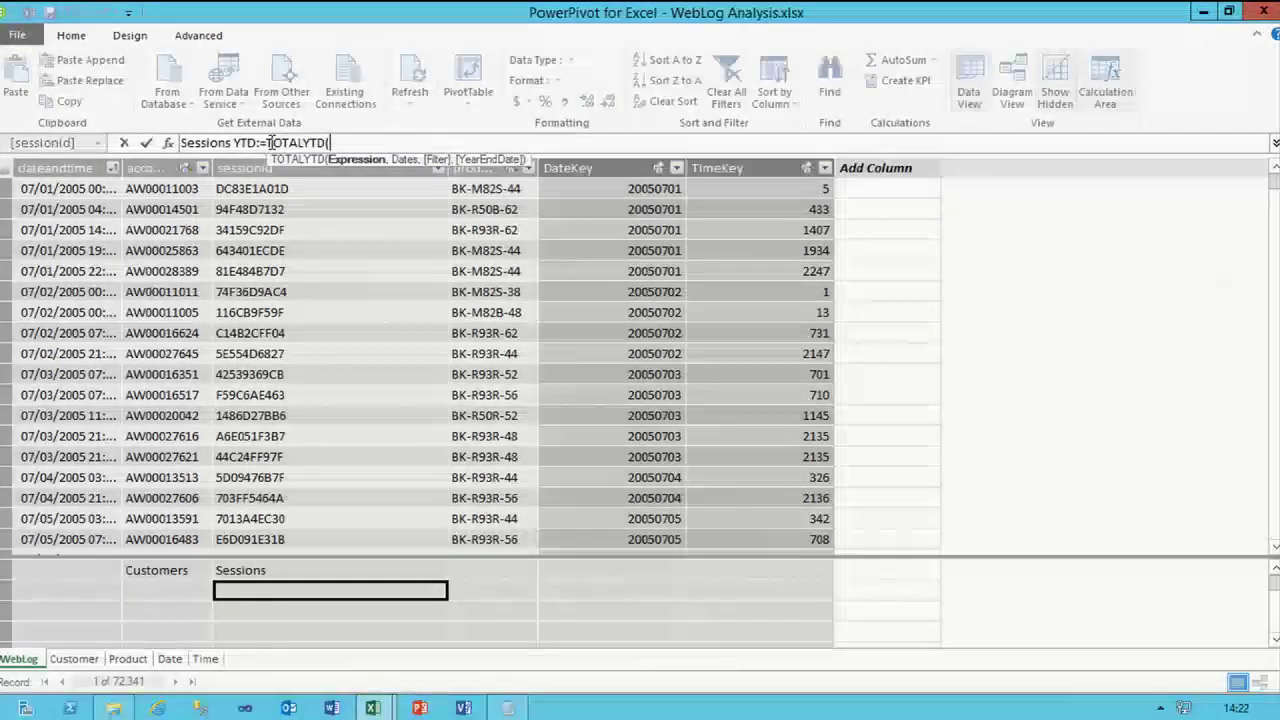
- Complete the Sessions YTD formula with [Sessions] and 'Date'[Date] as arguments, and format the field as Whole Number
{"action": "type", "text": "["}
{"action": "key", "text": "Down"}
{"action": "key", "text": "Down"}
{"action": "key", "text": "Down"}
{"action": "key", "text": "Down"}
{"action": "key", "text": "Down"}
{"action": "key", "text": "Down"}
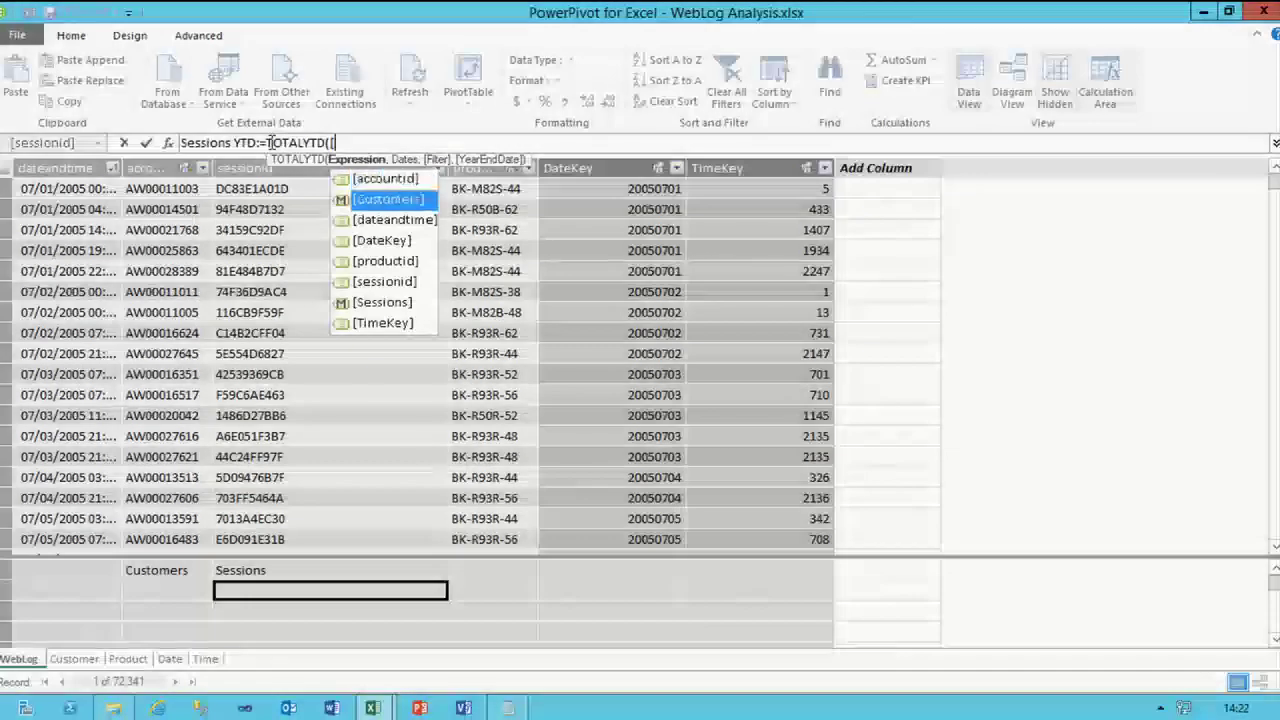
{"action": "key", "text": "Tab"}
{"action": "type", "text": ", 'Date"}
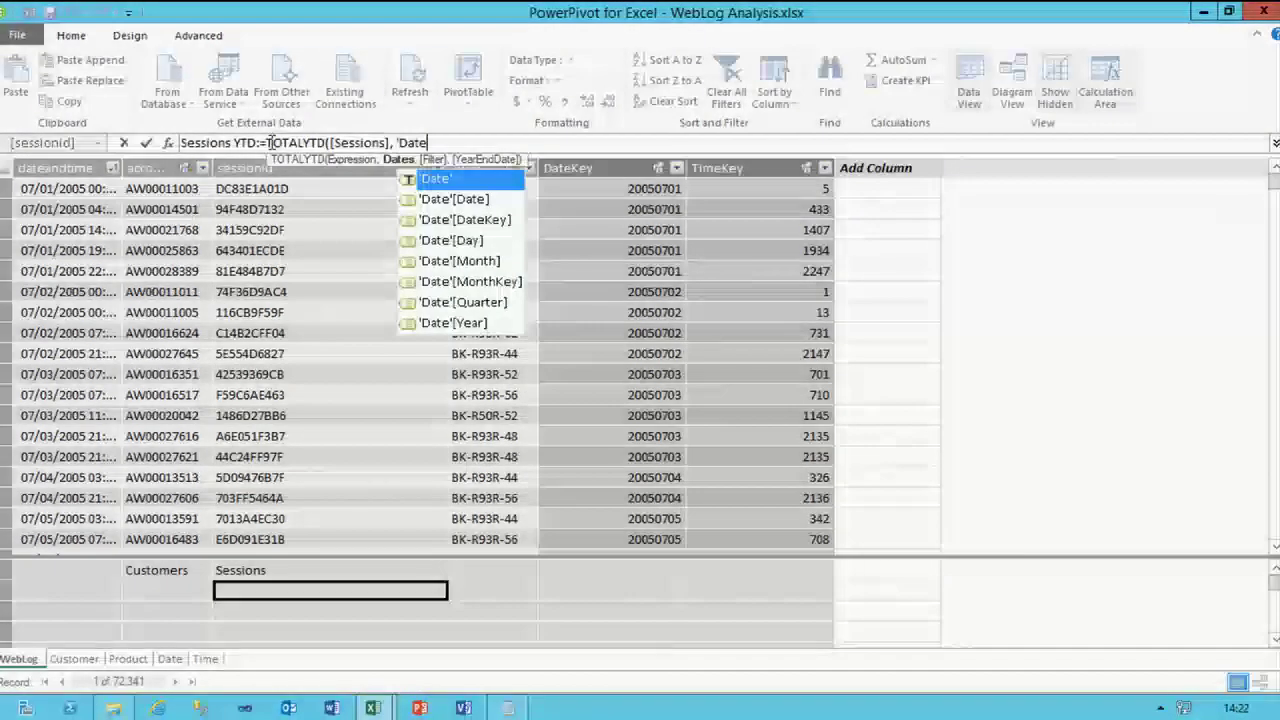
{"action": "key", "text": "Down"}
{"action": "key", "text": "Tab"}
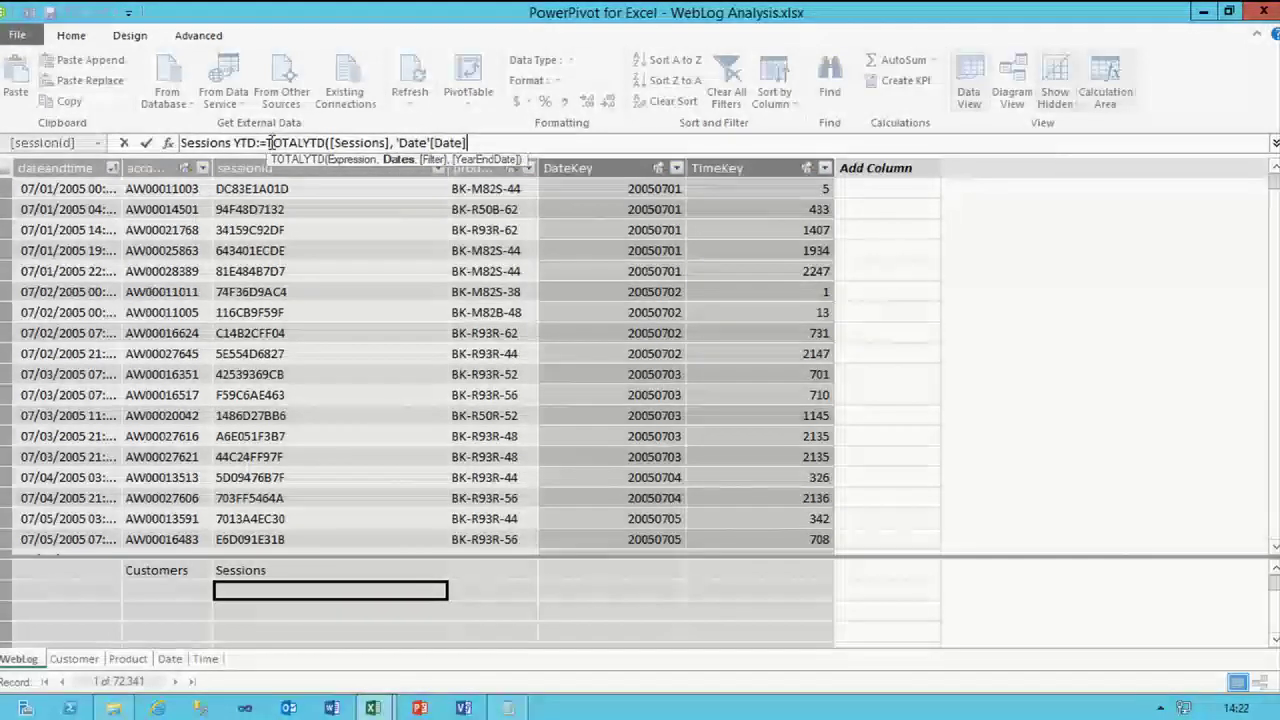
{"action": "key", "text": "Escape"}
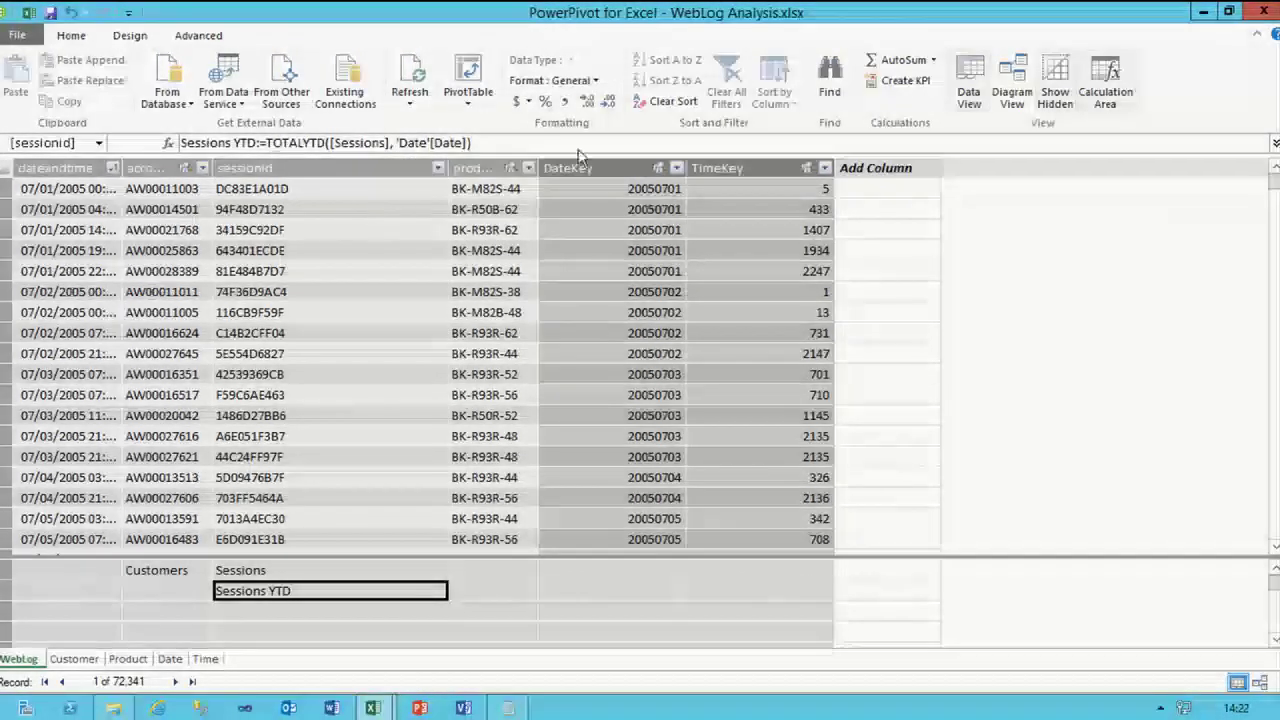
{"action": "left_click", "coordinate": [595, 81]}
{"action": "left_click", "coordinate": [590, 150]}
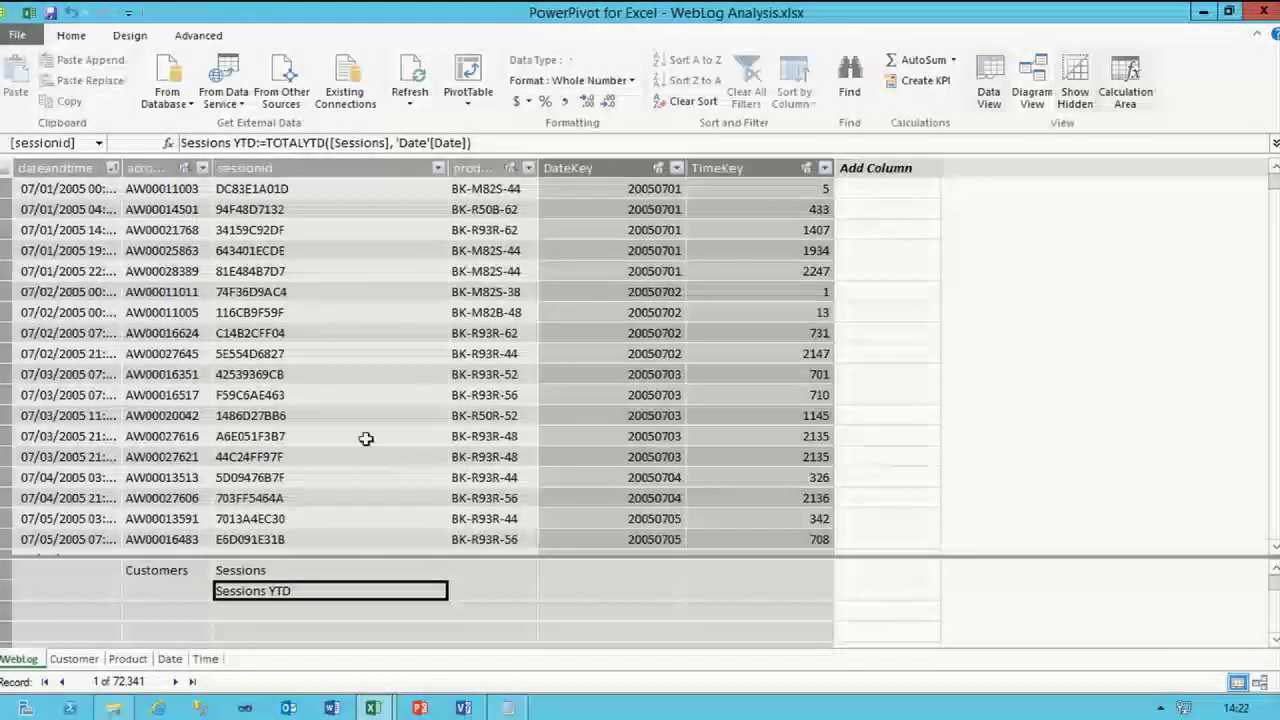
- In the diagram, enlarge the WebLog table to fit its fields and hide its columns dateandtime through TimeKey from client tools
{"action": "left_click", "coordinate": [1261, 683]}
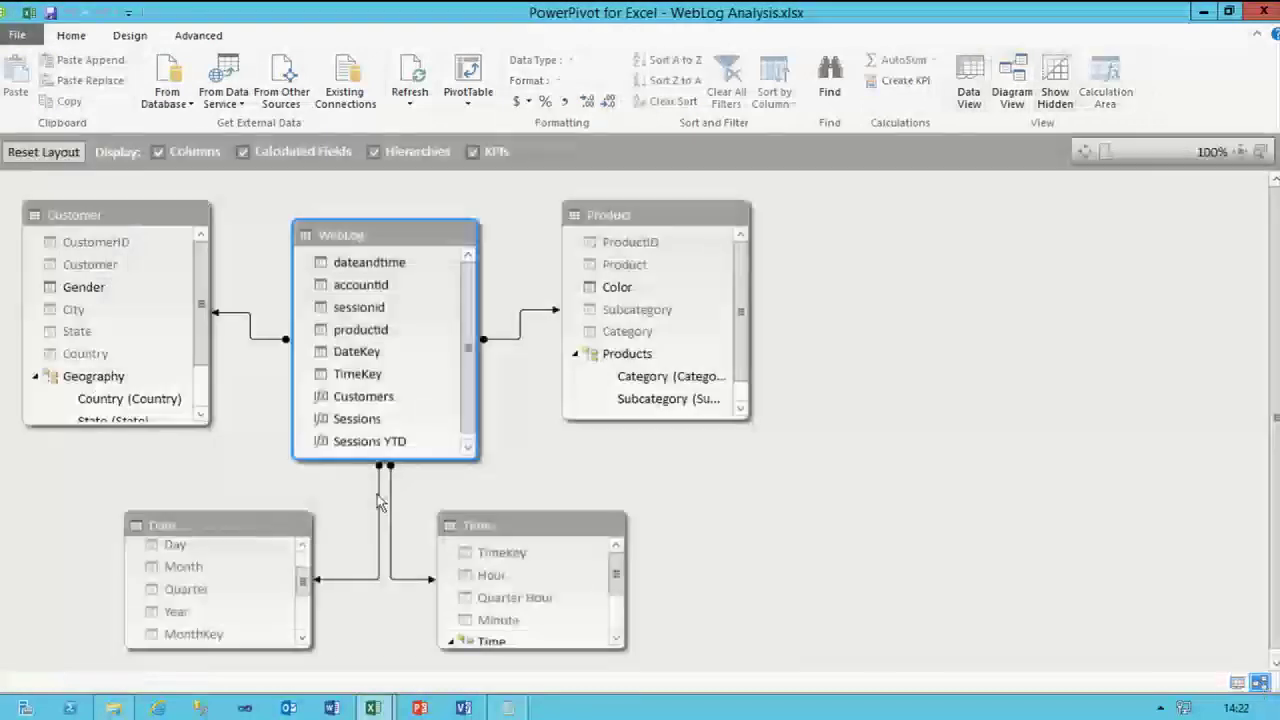
{"action": "left_click_drag", "start_coordinate": [344, 462], "coordinate": [344, 477]}
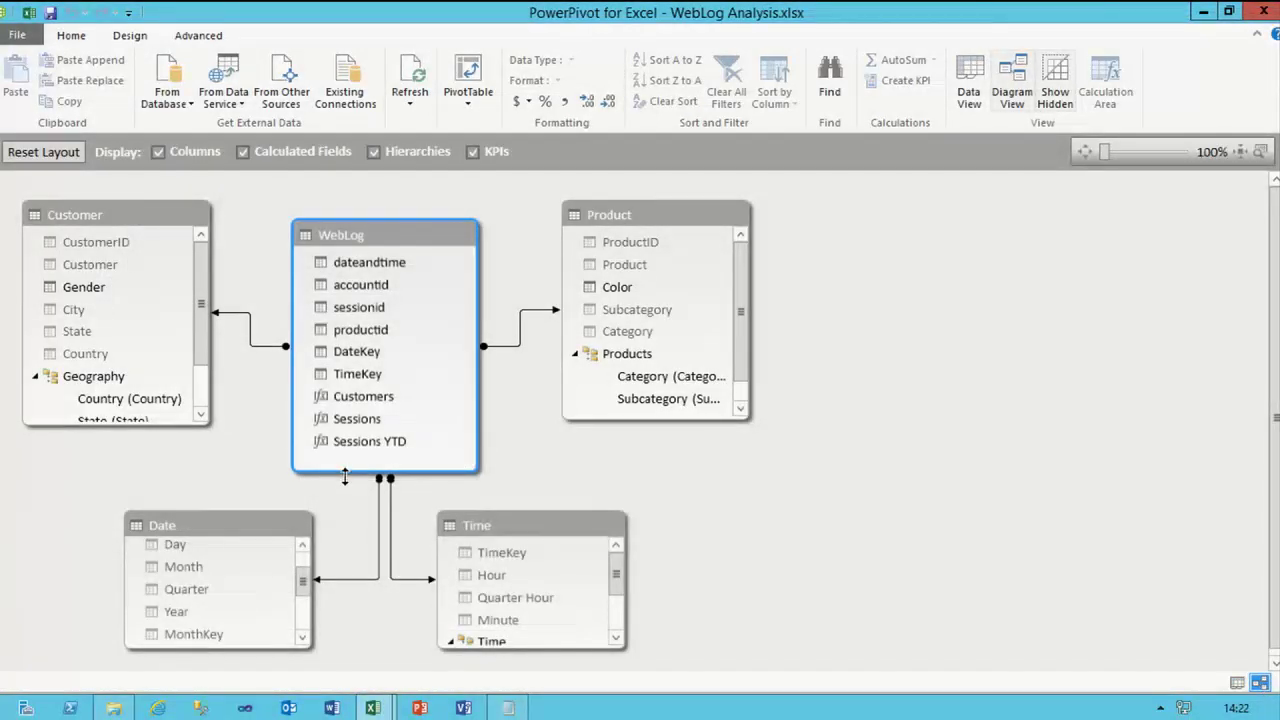
{"action": "left_click", "coordinate": [380, 262]}
{"action": "left_click", "coordinate": [400, 376], "text": "shift"}
{"action": "right_click", "coordinate": [400, 376]}
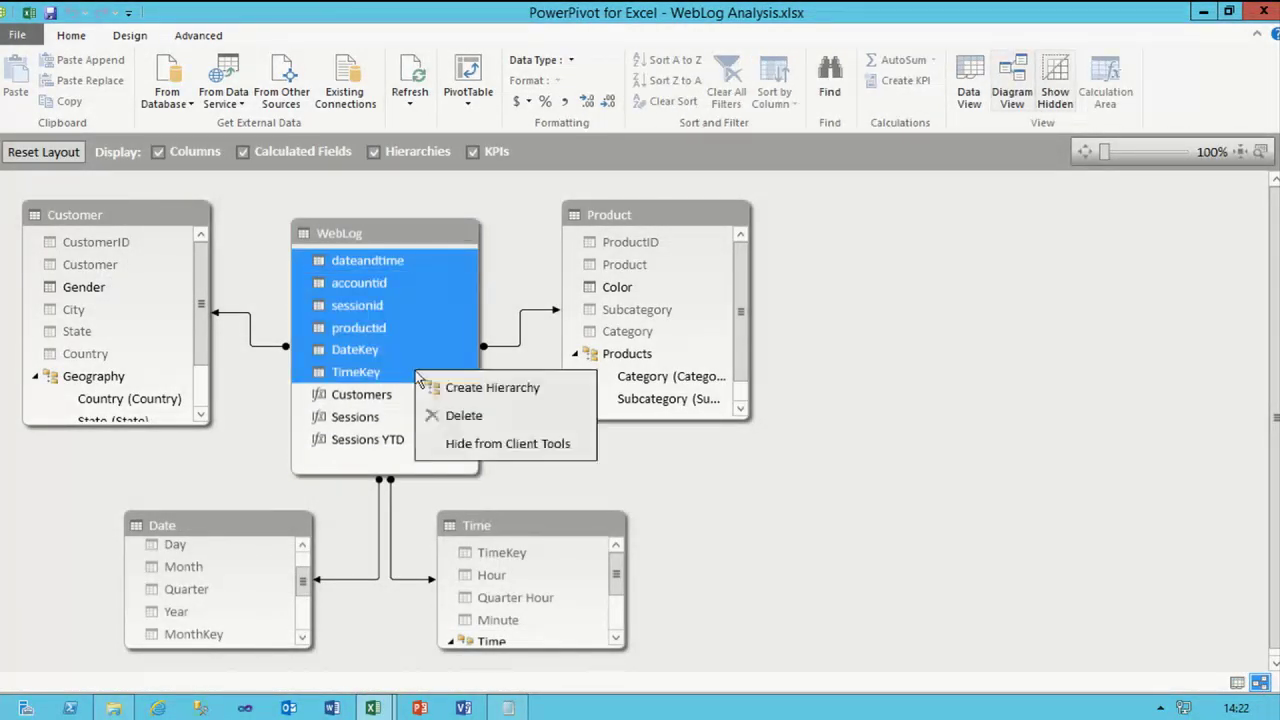
{"action": "left_click", "coordinate": [549, 441]}
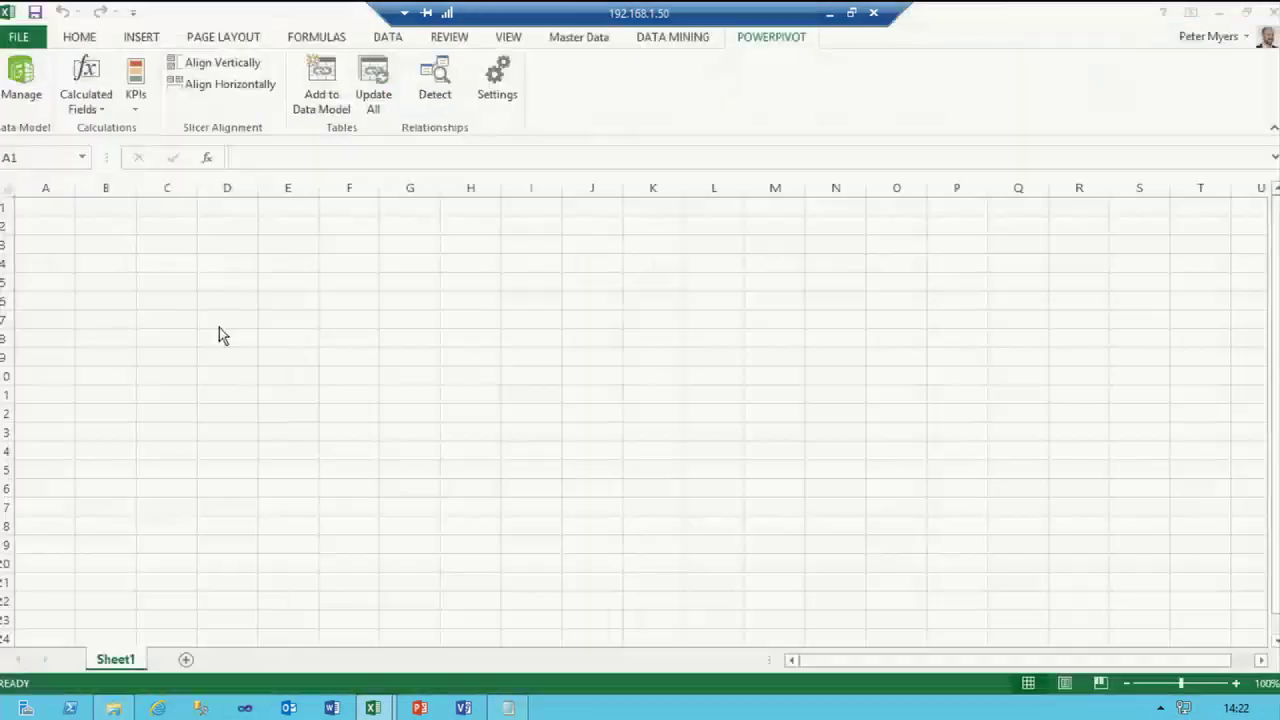
- Check the WebLog Analysis workbook's file size in its properties and return to the PowerPivot model
{"action": "left_click", "coordinate": [19, 37]}
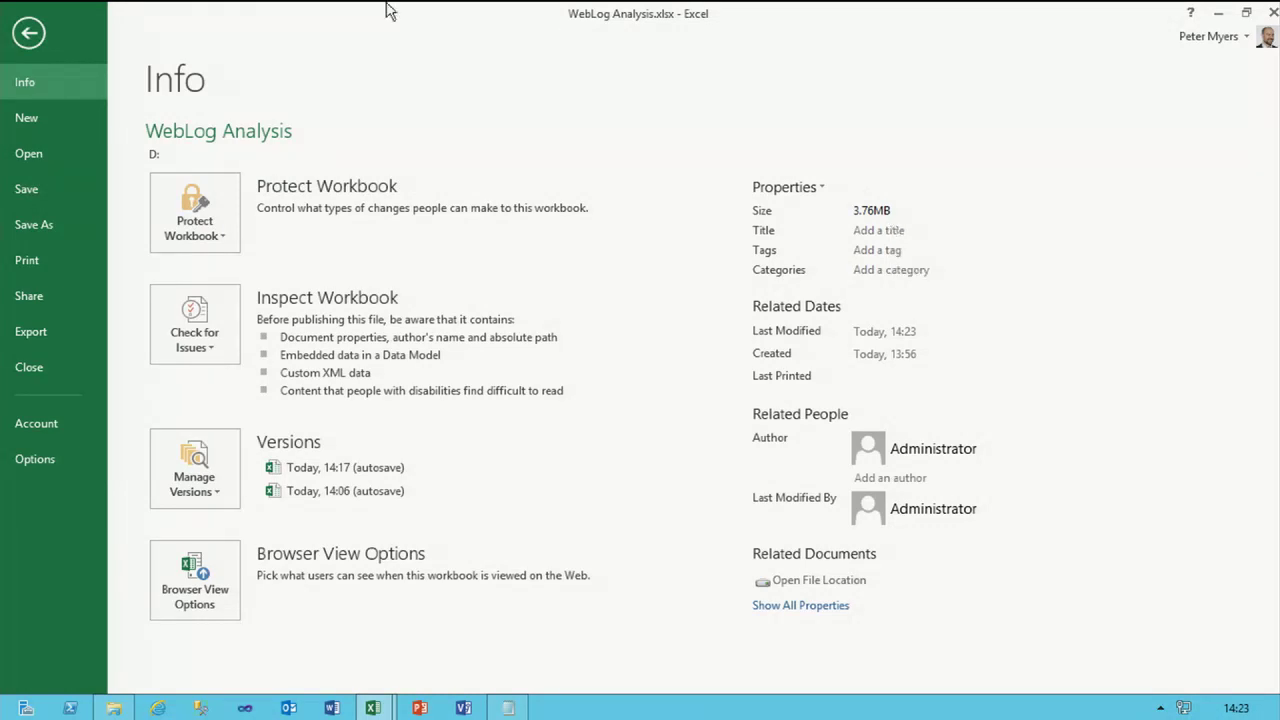
{"action": "left_click", "coordinate": [49, 44]}
{"action": "key", "text": "alt+Tab"}
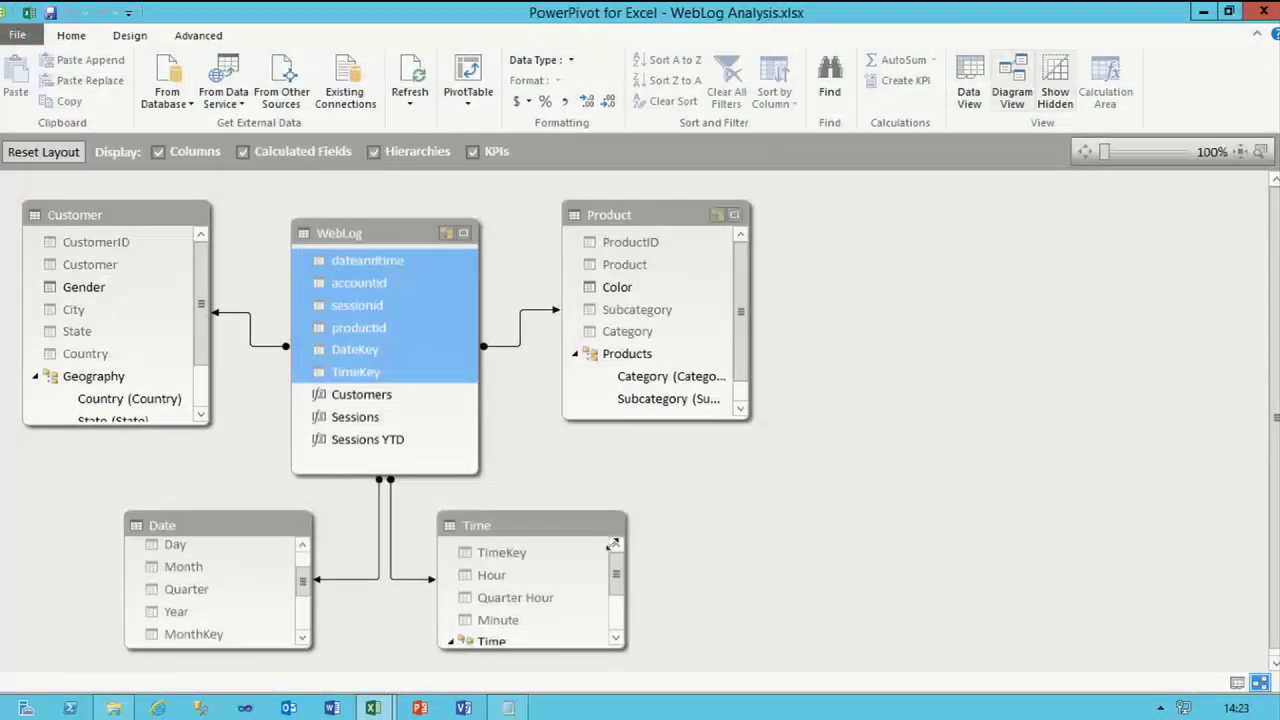
- Go to the WebLog table's data and look at the list of functions available for insertion
{"action": "right_click", "coordinate": [366, 233]}
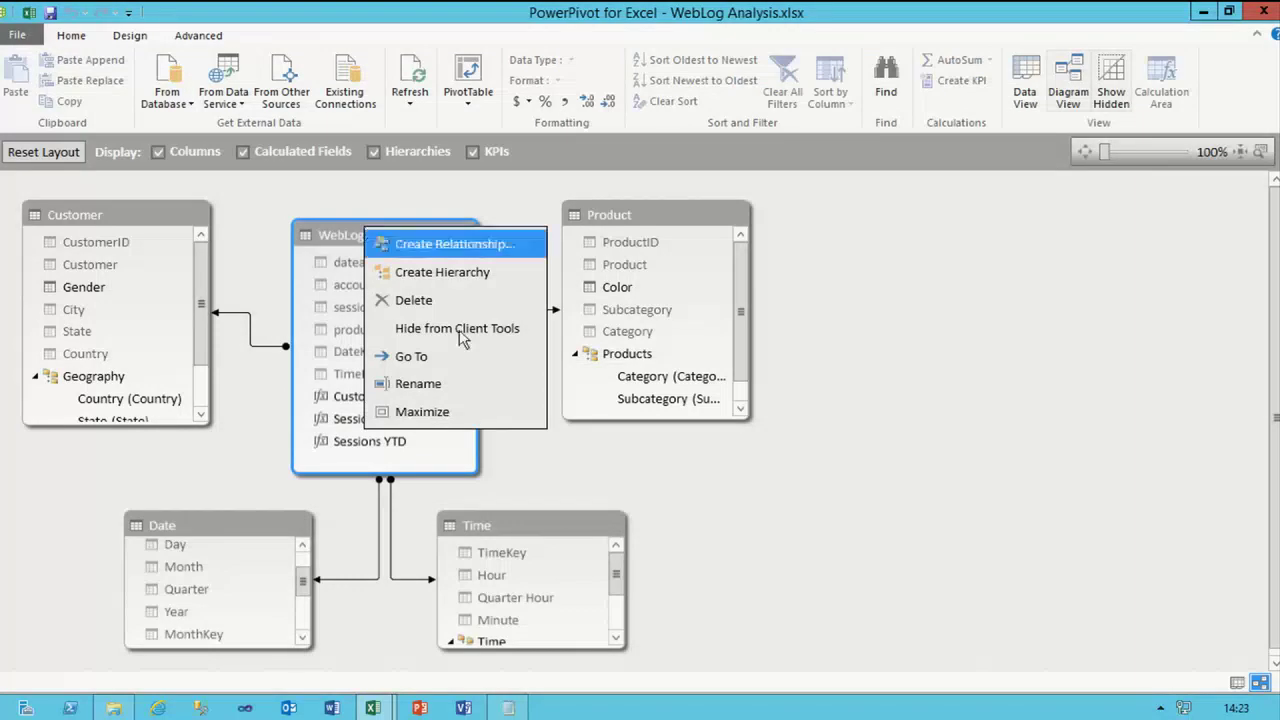
{"action": "left_click", "coordinate": [455, 356]}
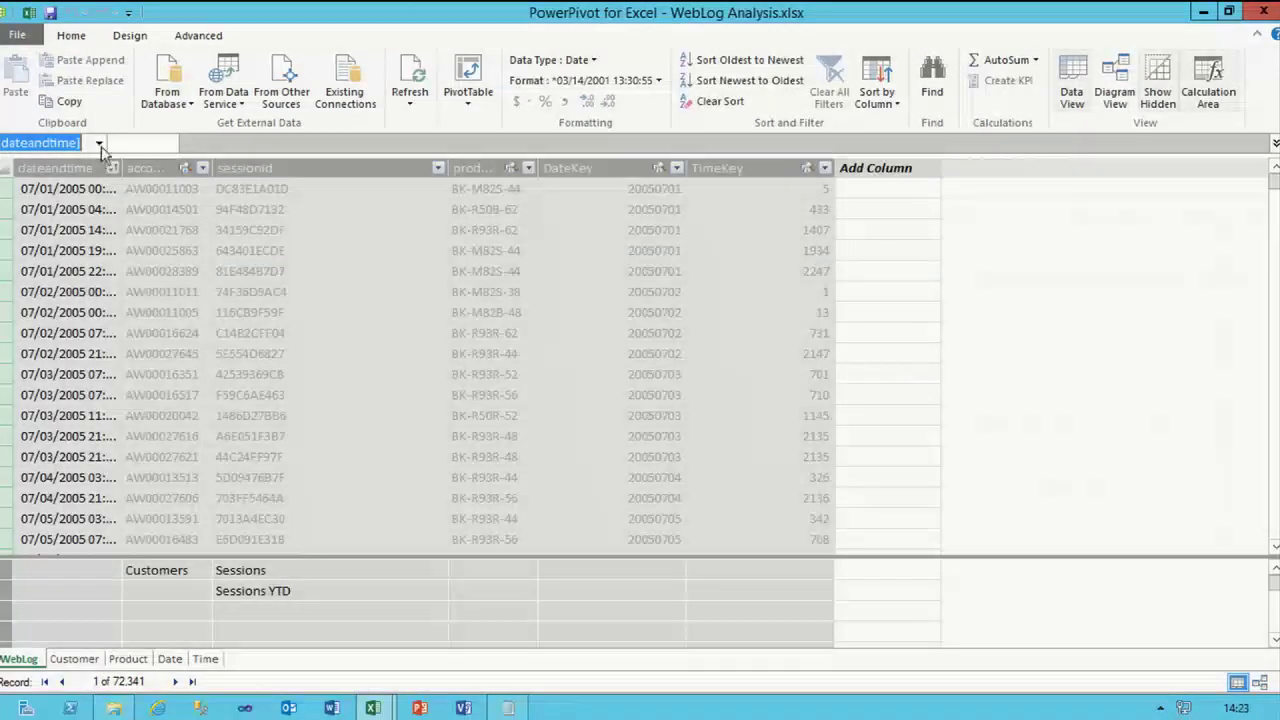
{"action": "left_click", "coordinate": [130, 36]}
{"action": "left_click", "coordinate": [137, 88]}
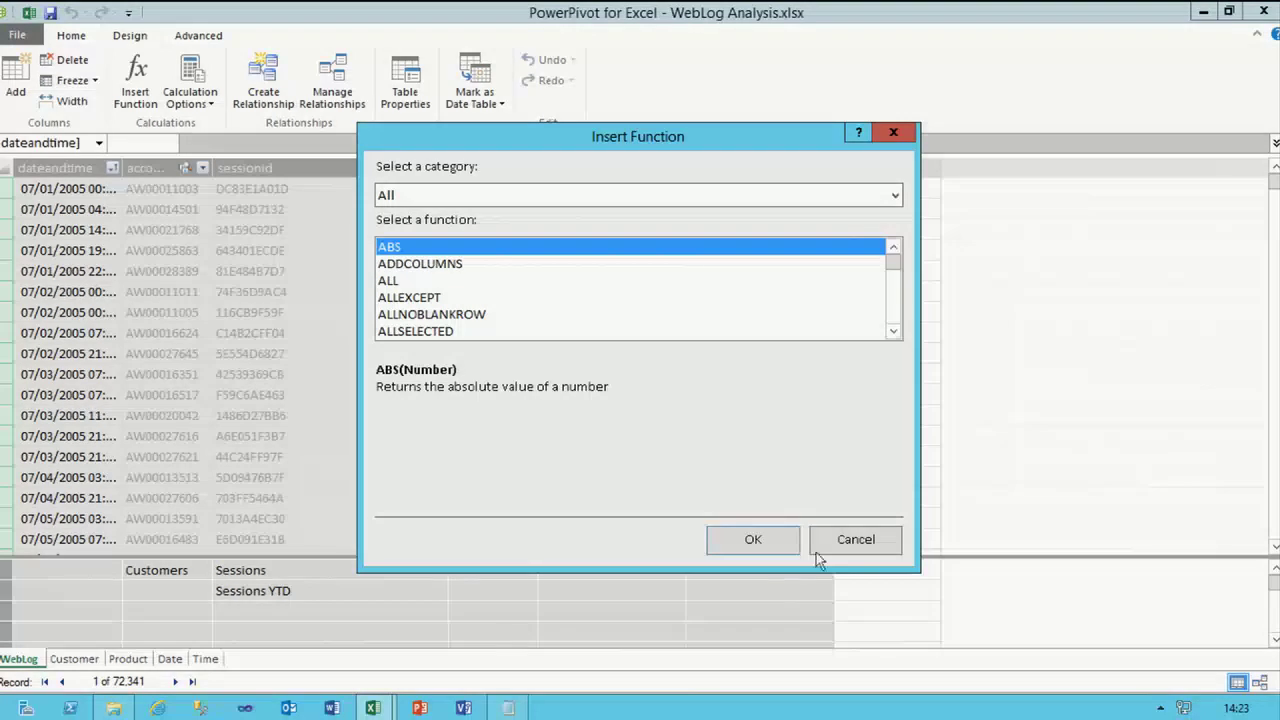
{"action": "left_click", "coordinate": [852, 541]}
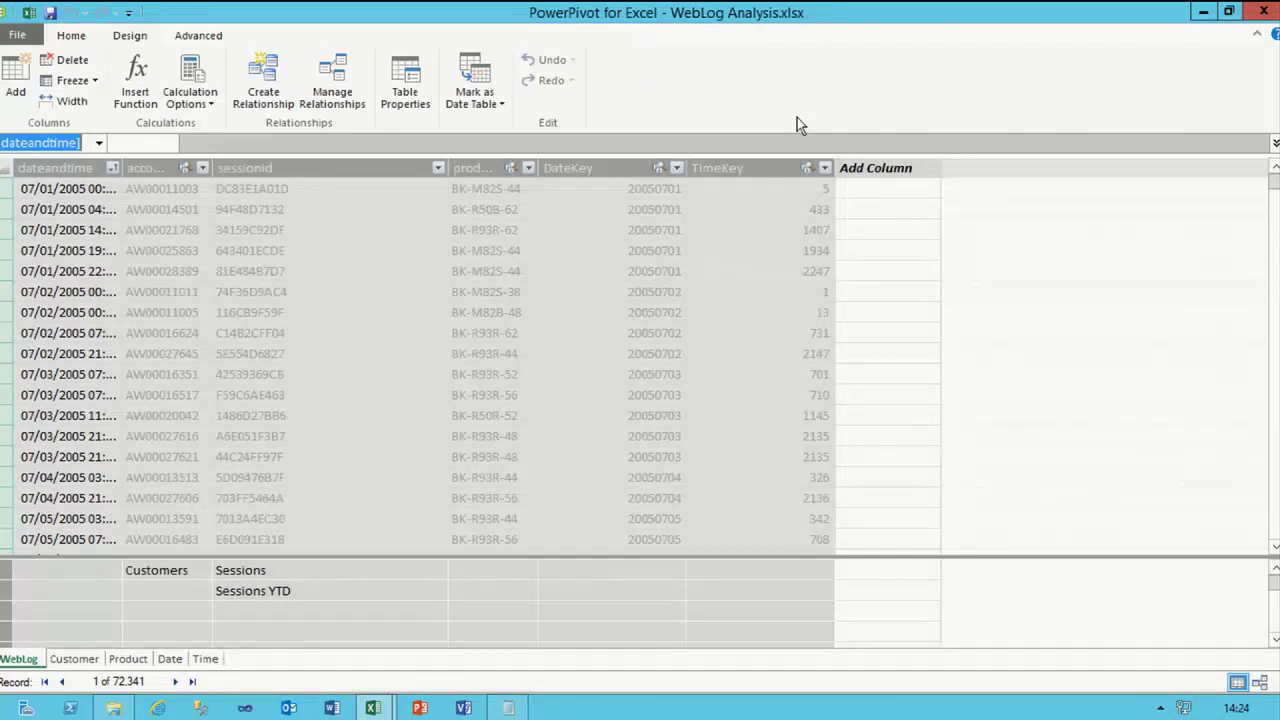
- Insert a PivotTable from the data model into the existing worksheet Sheet1 at cell B1
{"action": "left_click", "coordinate": [1203, 12]}
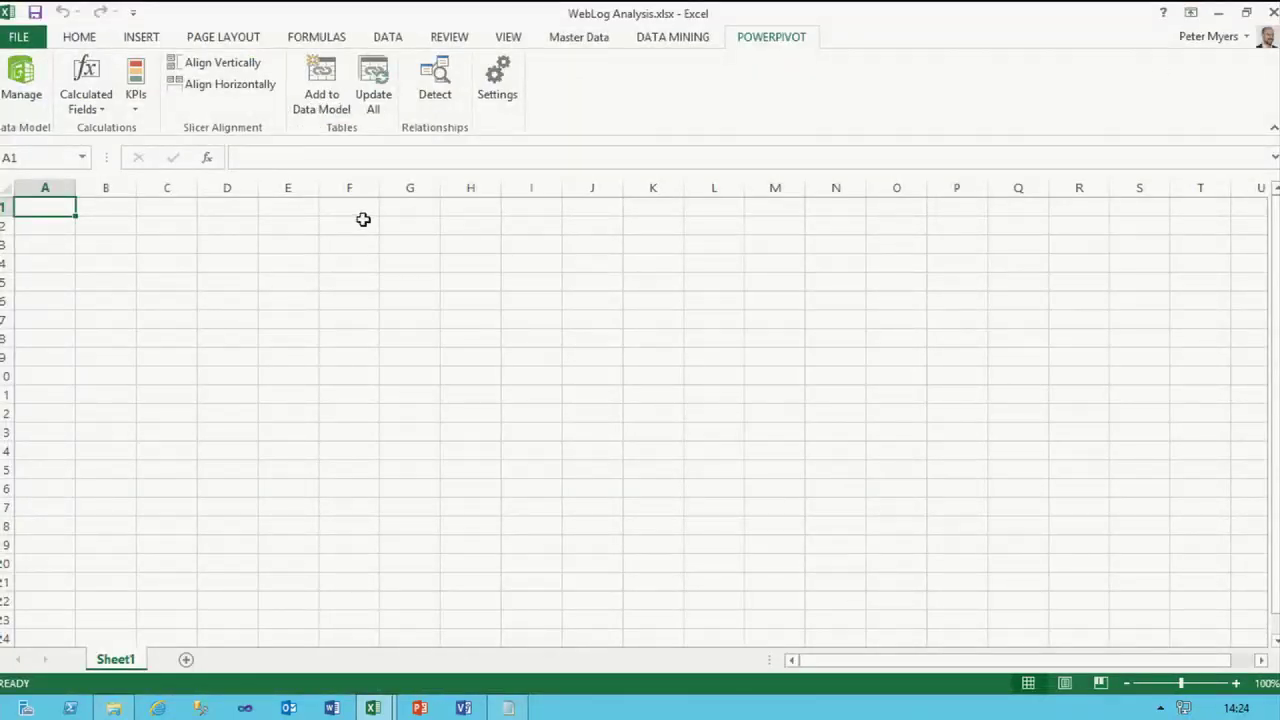
{"action": "key", "text": "alt+Tab"}
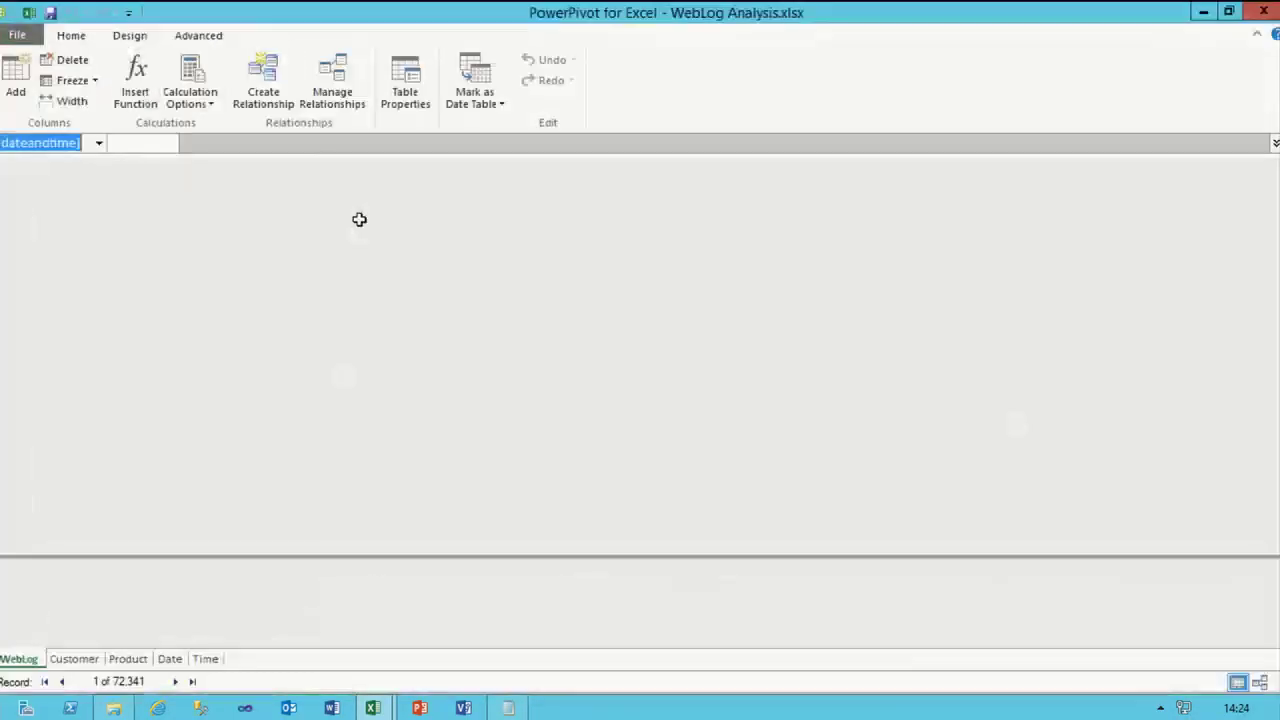
{"action": "left_click", "coordinate": [65, 42]}
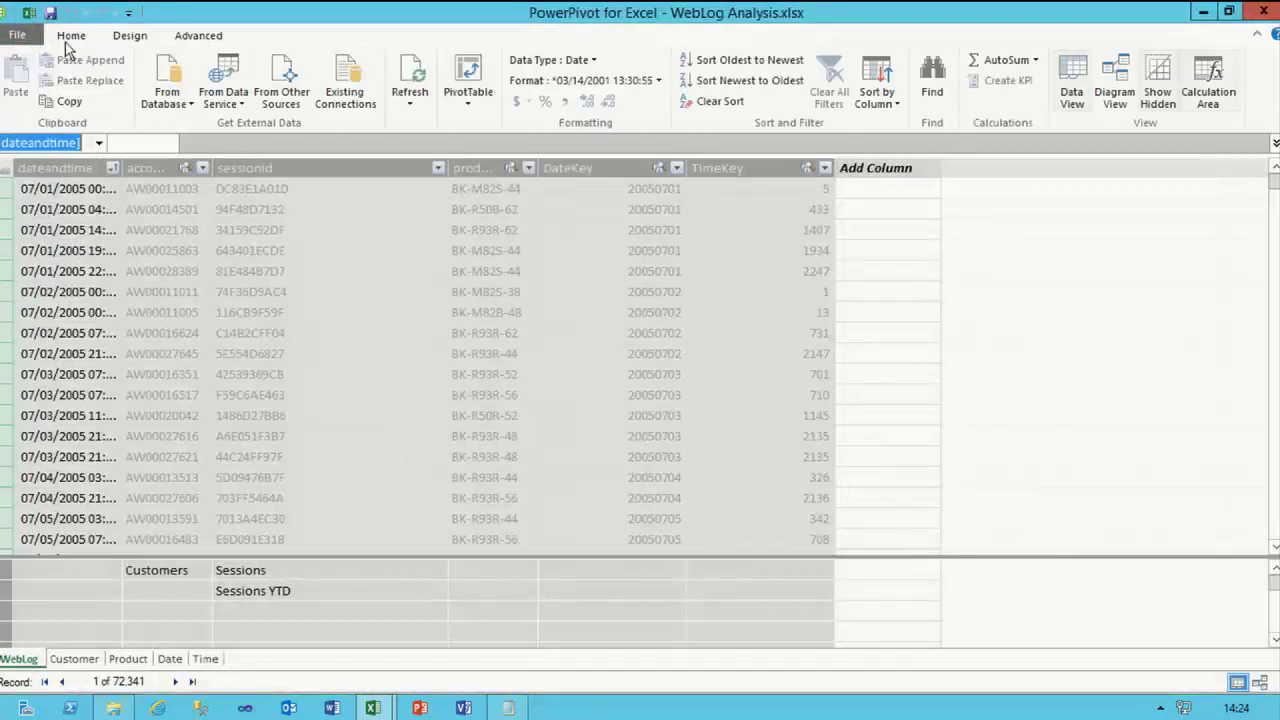
{"action": "left_click", "coordinate": [468, 92]}
{"action": "left_click", "coordinate": [495, 126]}
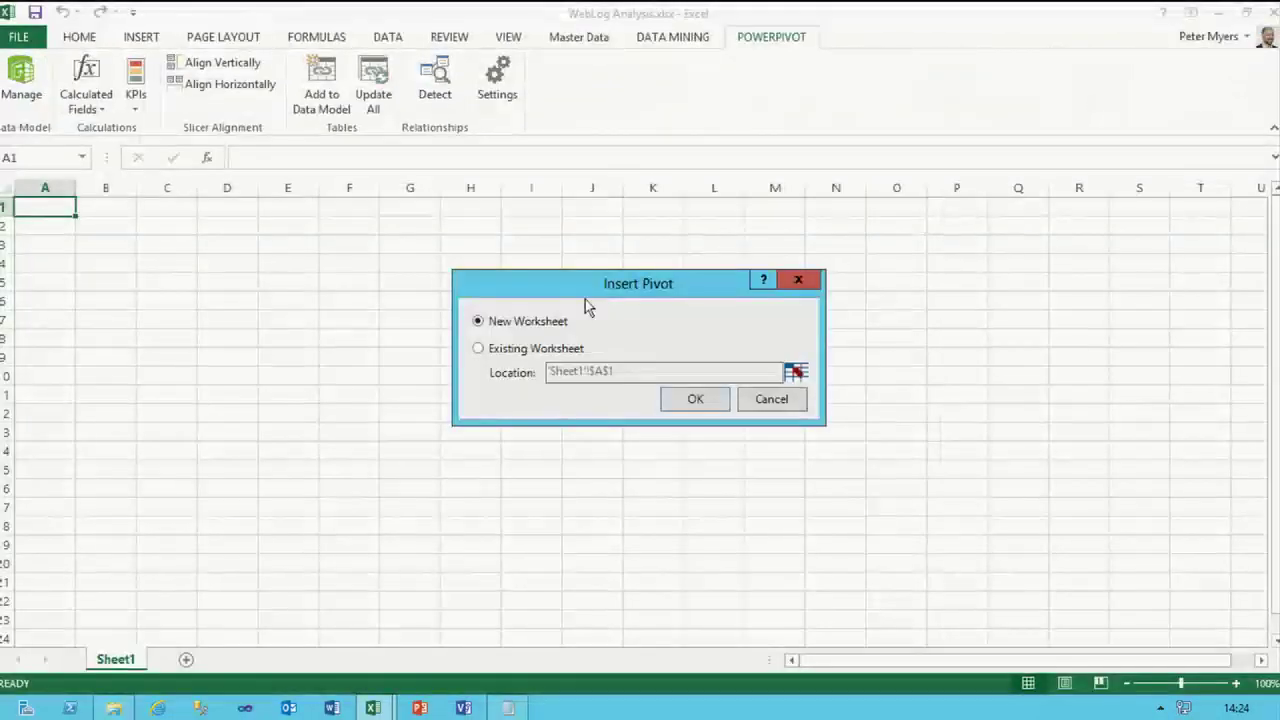
{"action": "left_click", "coordinate": [478, 348]}
{"action": "left_click", "coordinate": [603, 371]}
{"action": "key", "text": "BackSpace"}
{"action": "type", "text": "B"}
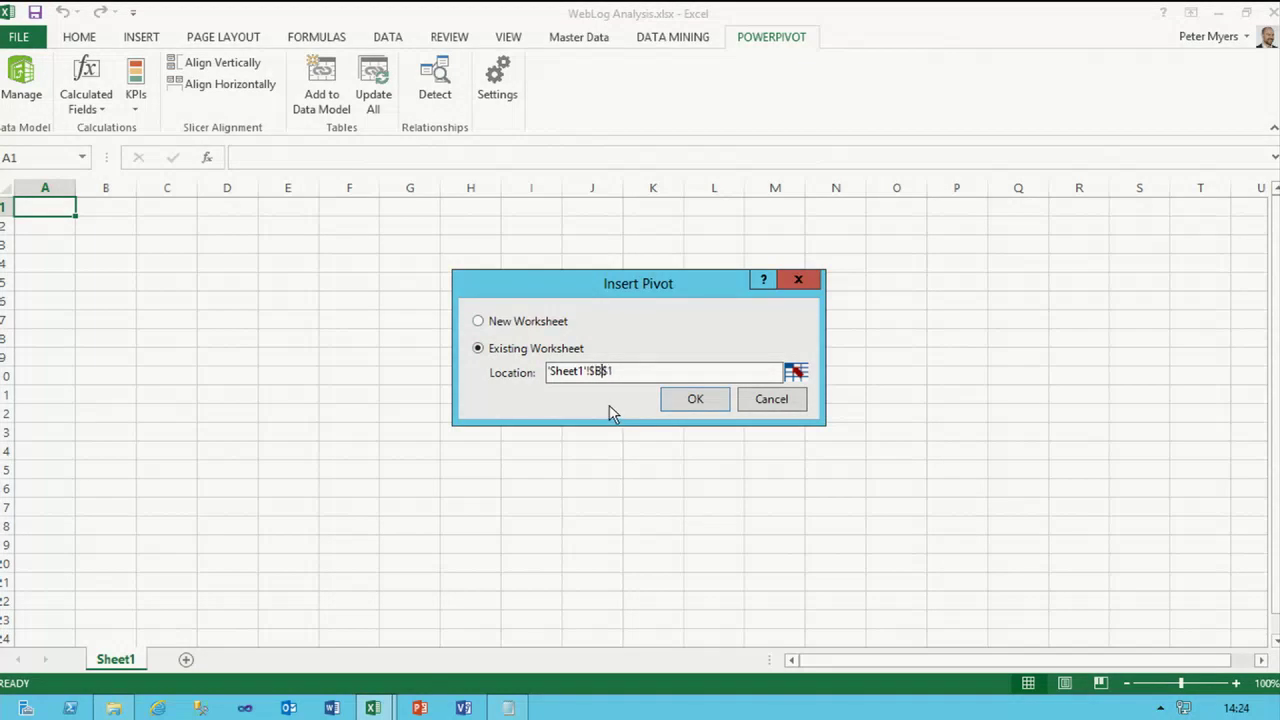
{"action": "left_click", "coordinate": [697, 405]}
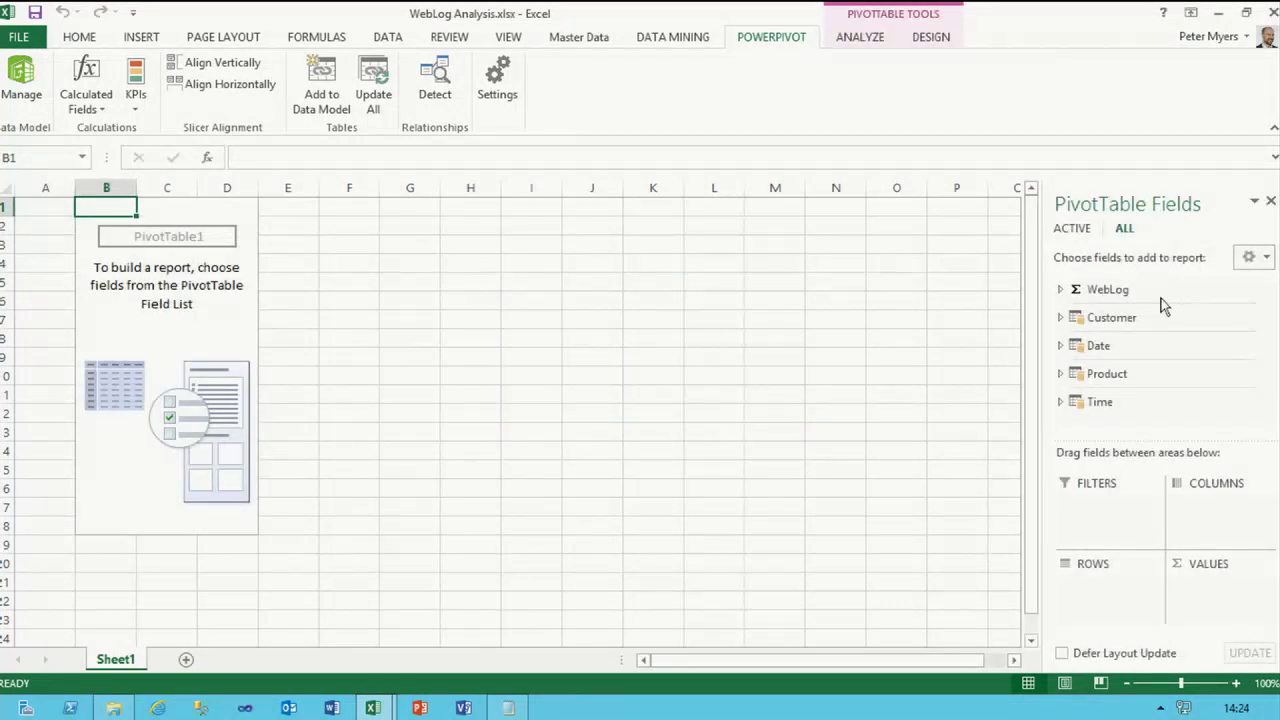
- Add the WebLog fields Sessions and Sessions YTD to the PivotTable values, with Sessions placed first
{"action": "left_click", "coordinate": [1061, 289]}
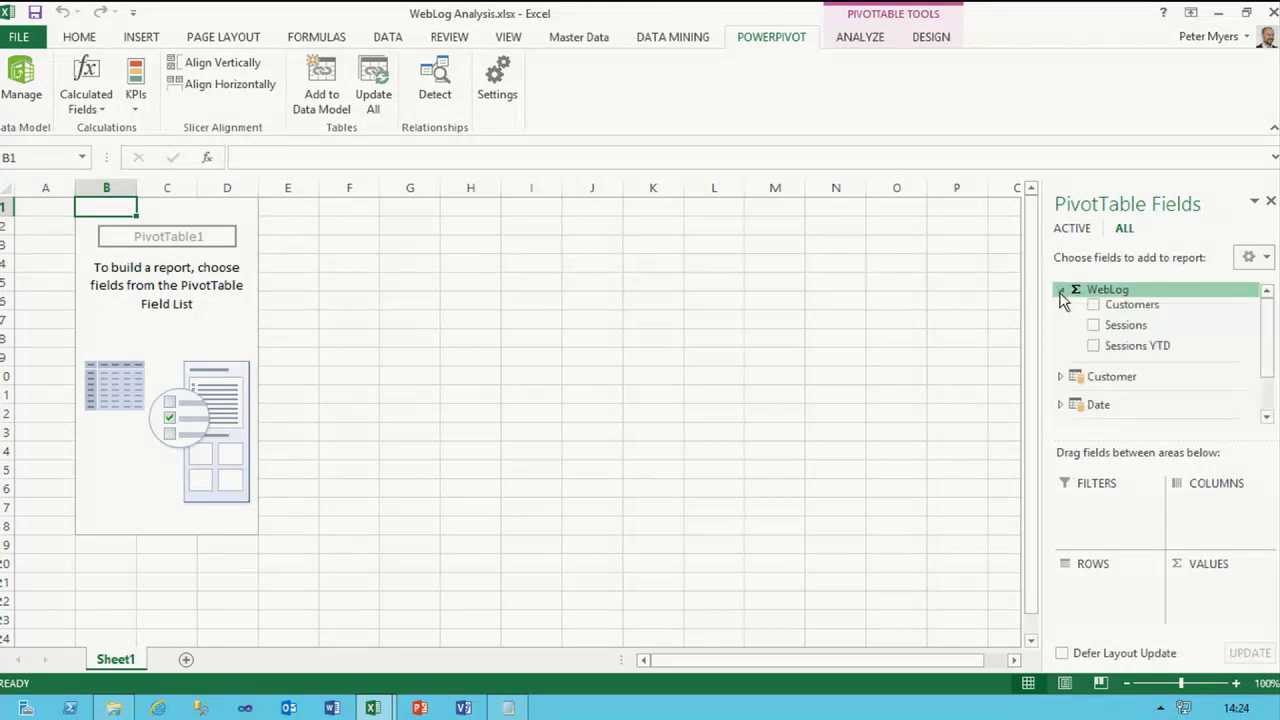
{"action": "left_click", "coordinate": [1093, 345]}
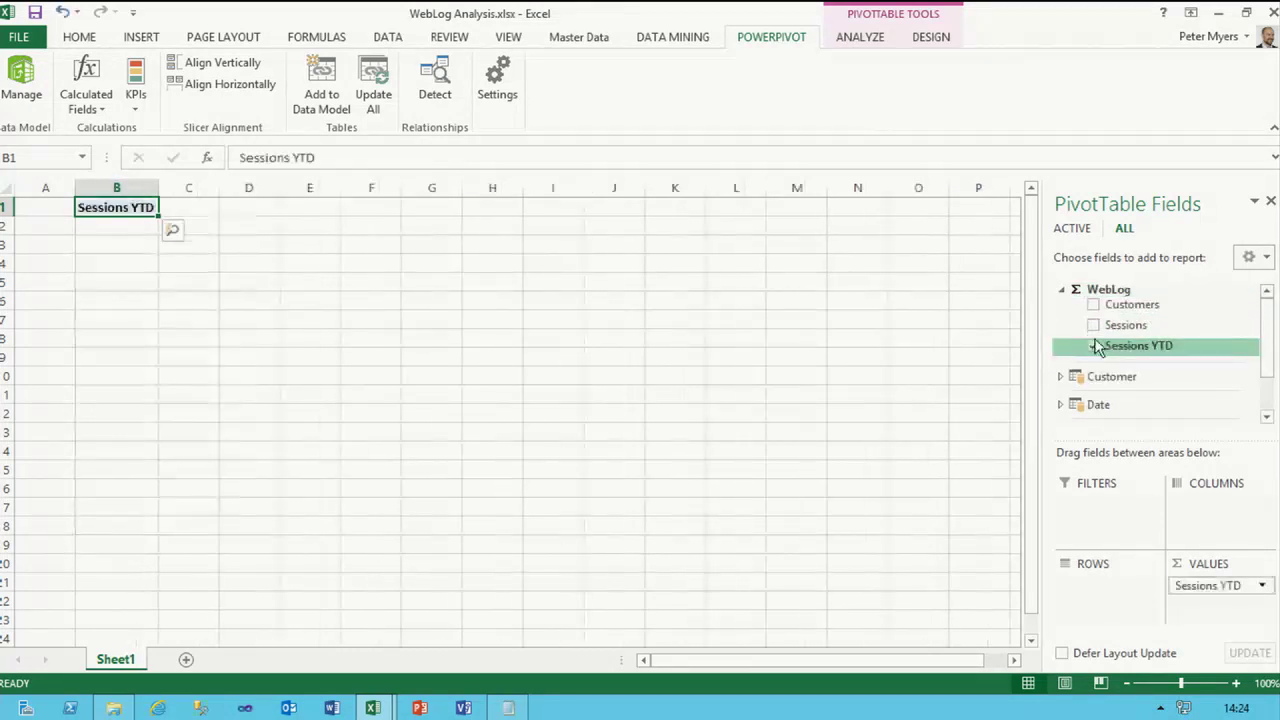
{"action": "left_click", "coordinate": [1108, 330]}
{"action": "left_click_drag", "start_coordinate": [1230, 604], "coordinate": [1222, 586]}
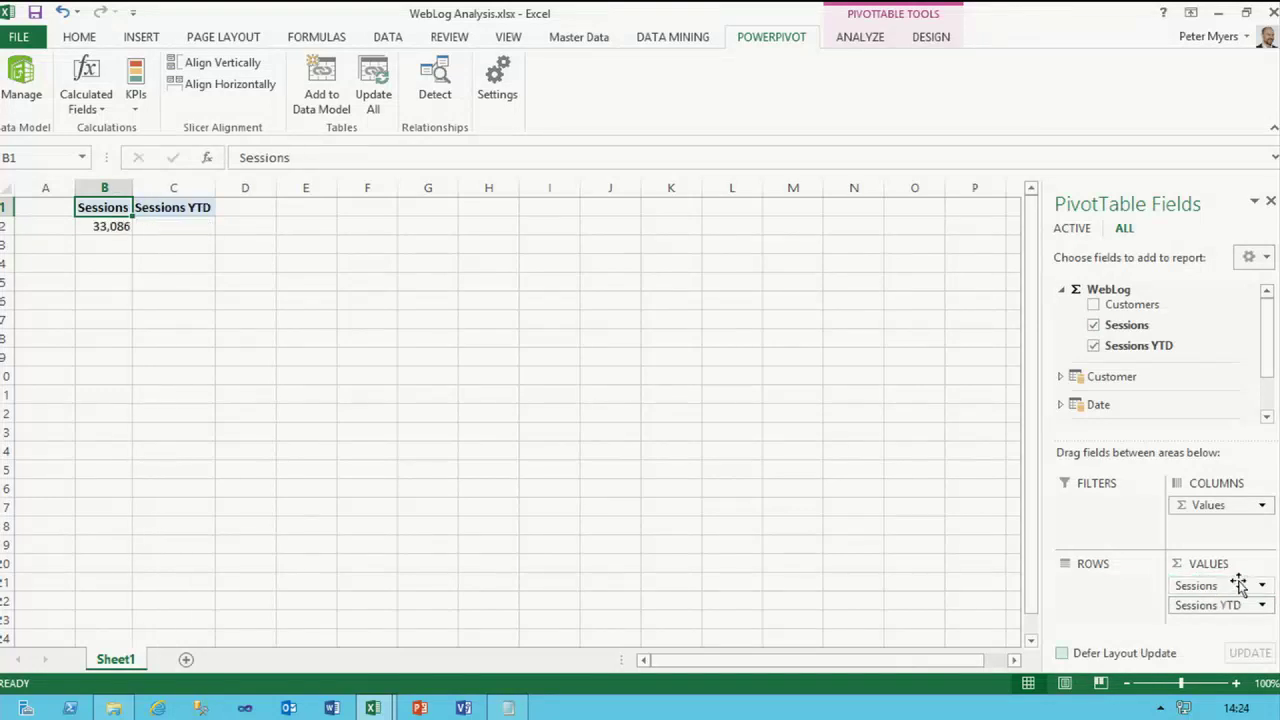
{"action": "left_click", "coordinate": [200, 226]}
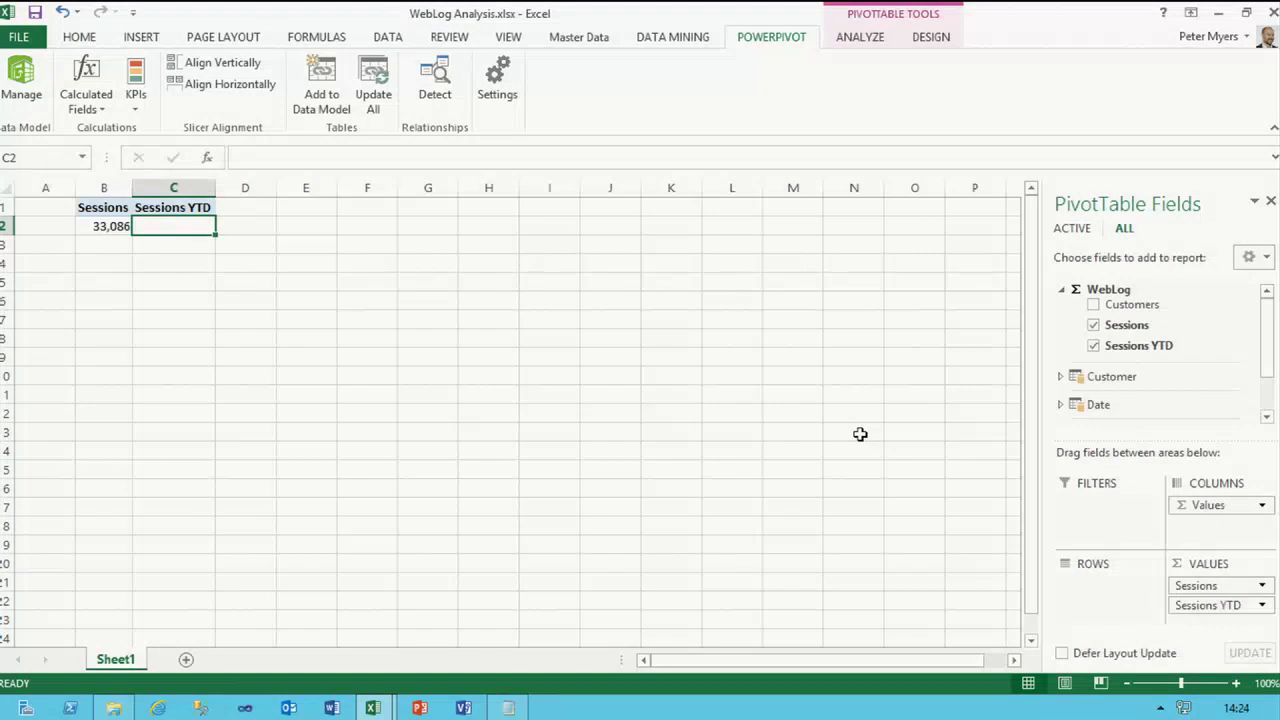
- Add the Date table's Calendar hierarchy to the PivotTable rows
{"action": "left_click_drag", "start_coordinate": [1271, 357], "coordinate": [1273, 372]}
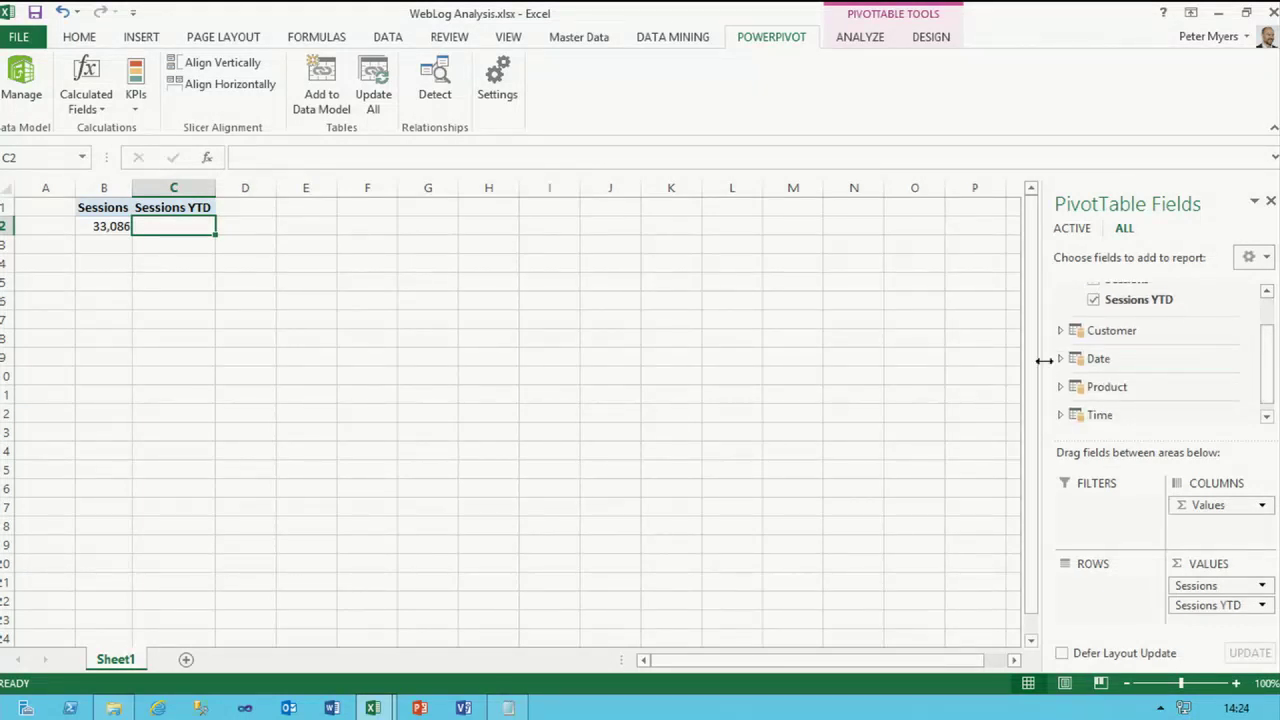
{"action": "left_click", "coordinate": [1061, 359]}
{"action": "left_click_drag", "start_coordinate": [1125, 371], "coordinate": [1106, 588]}
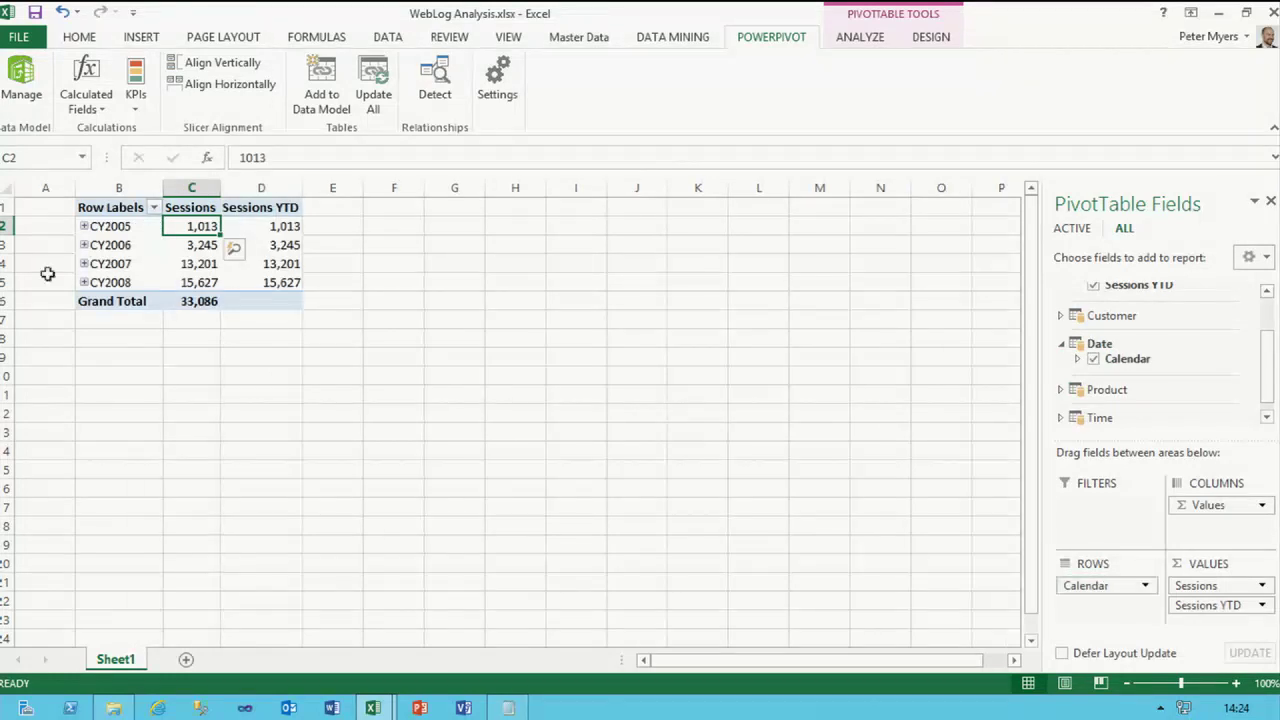
- Expand CY2005 in the PivotTable rows down to the Month level
{"action": "right_click", "coordinate": [120, 230]}
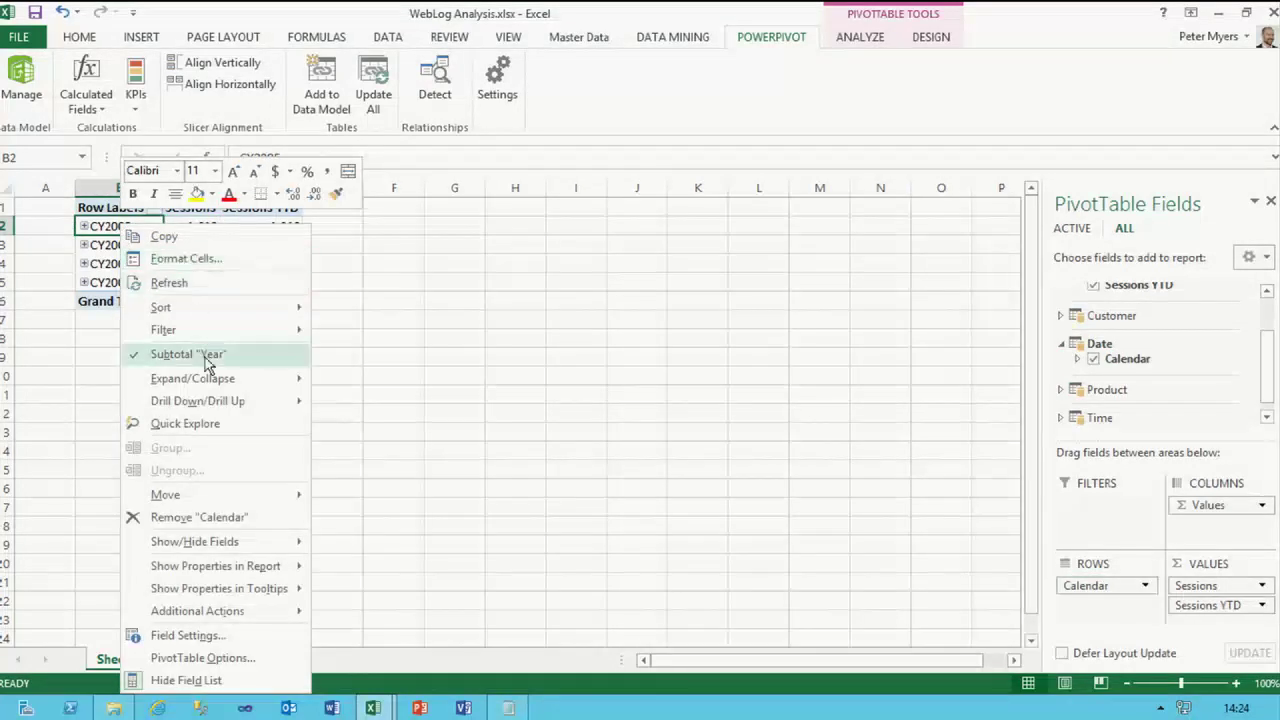
{"action": "mouse_move", "coordinate": [207, 388]}
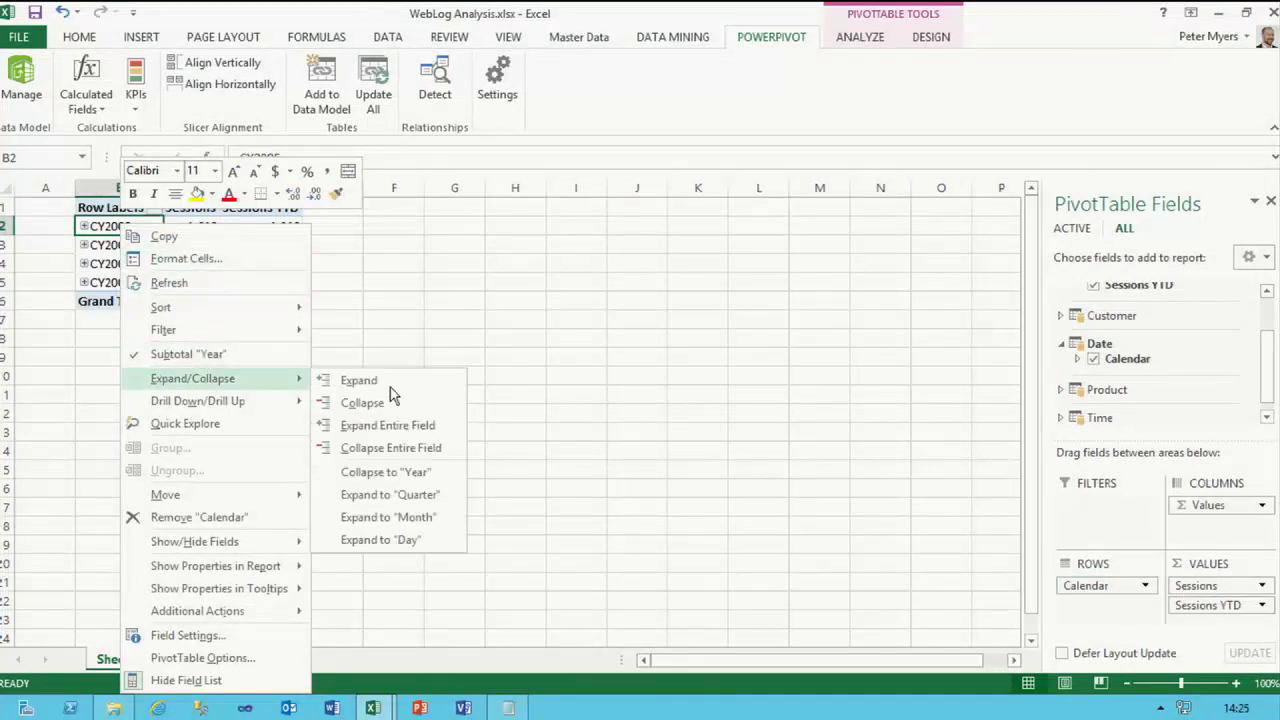
{"action": "left_click", "coordinate": [405, 512]}
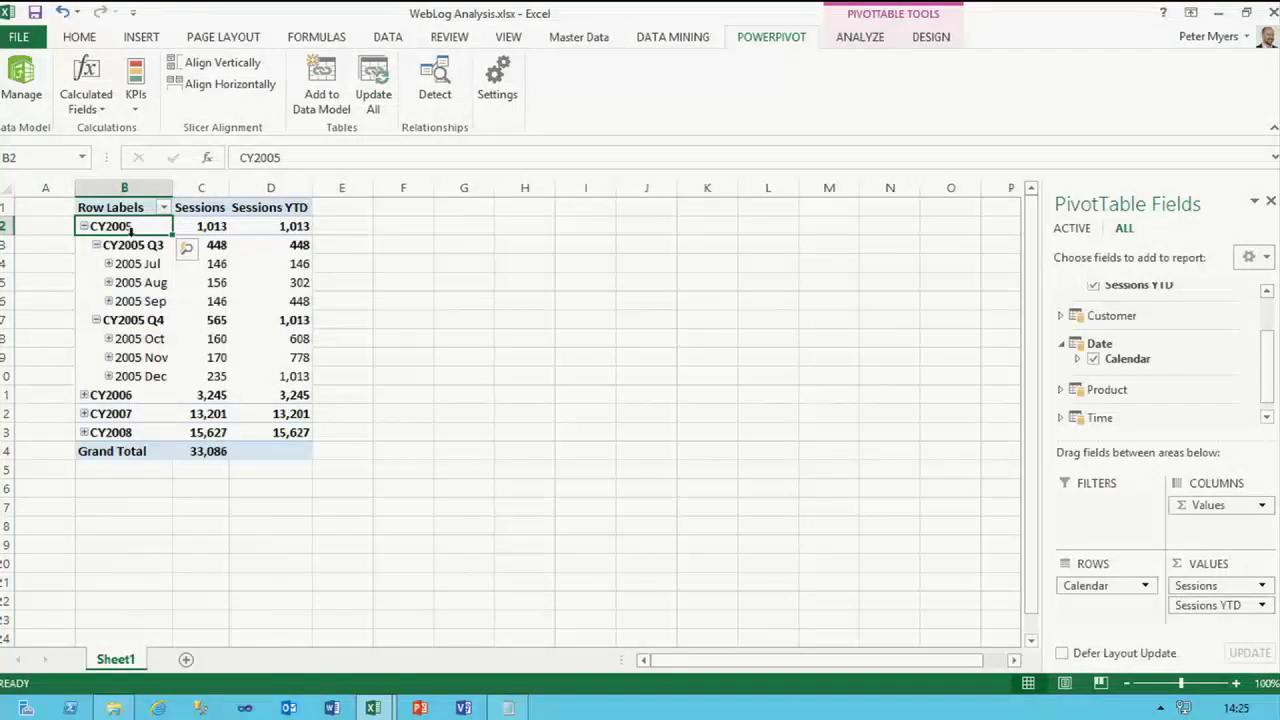
- Hide the Quarter level of the Calendar hierarchy in the PivotTable and expand CY2006 to show its months
{"action": "right_click", "coordinate": [133, 245]}
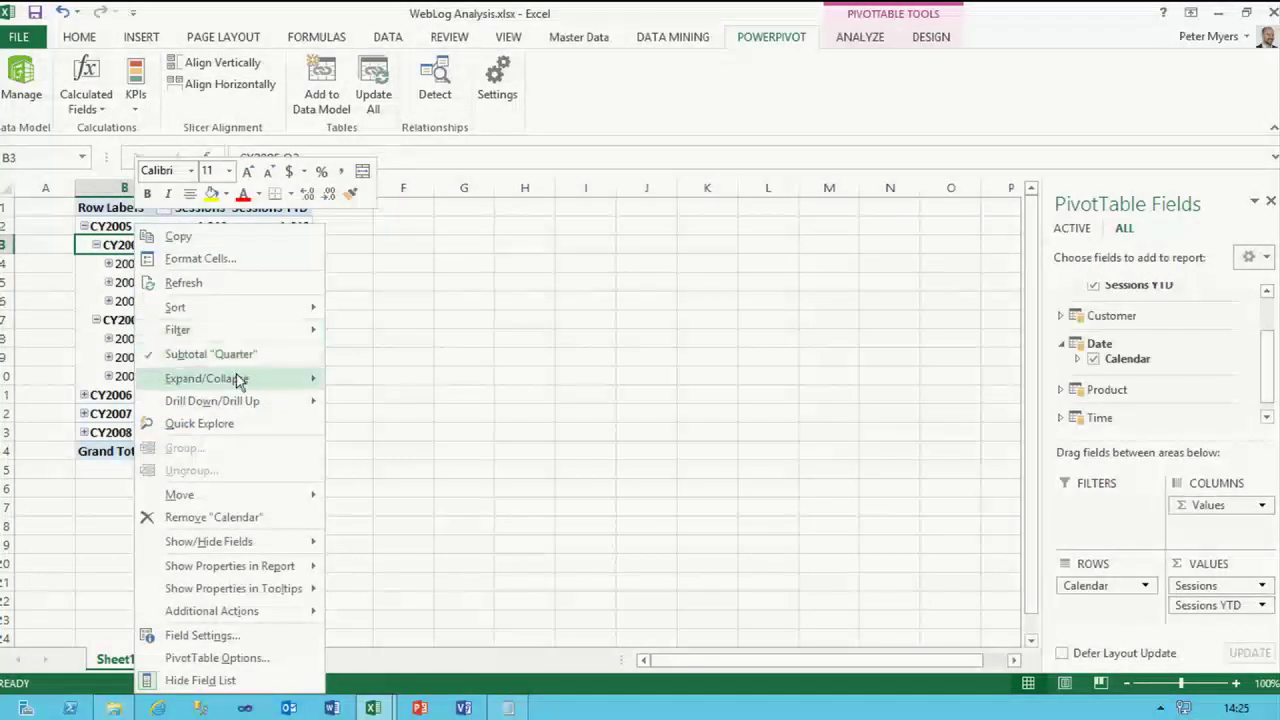
{"action": "mouse_move", "coordinate": [257, 543]}
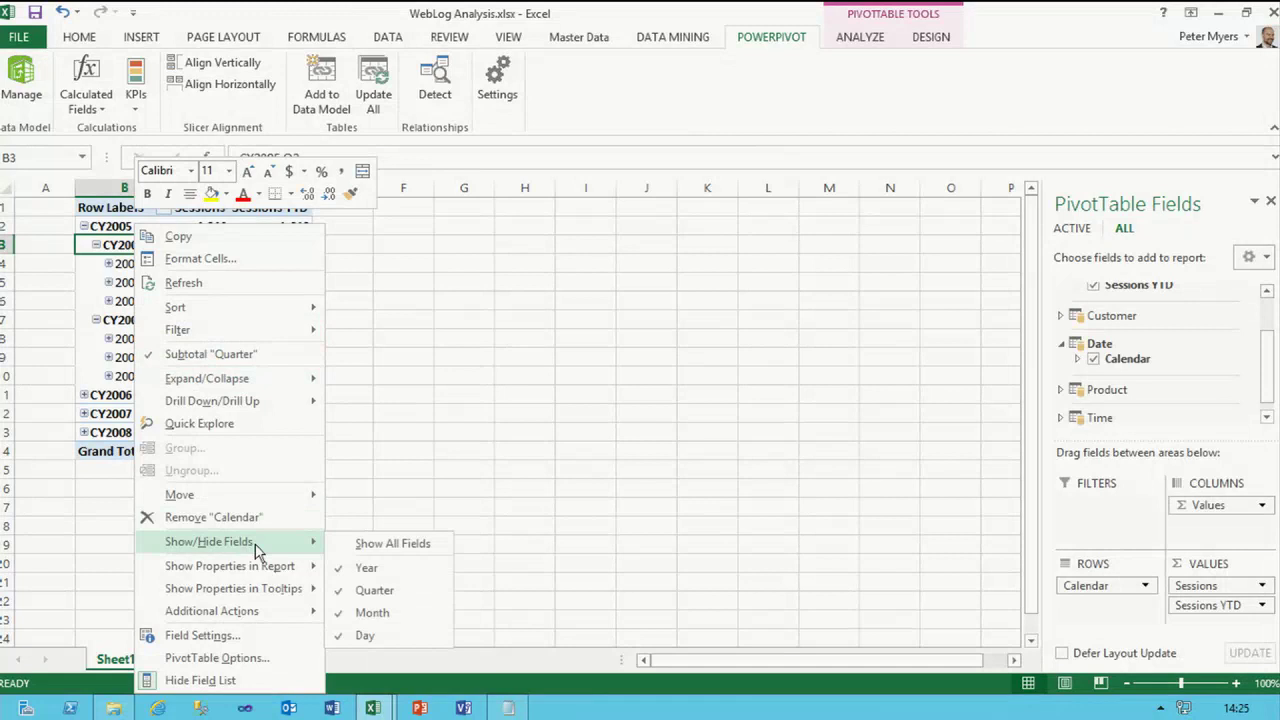
{"action": "left_click", "coordinate": [378, 590]}
{"action": "left_click", "coordinate": [84, 357]}
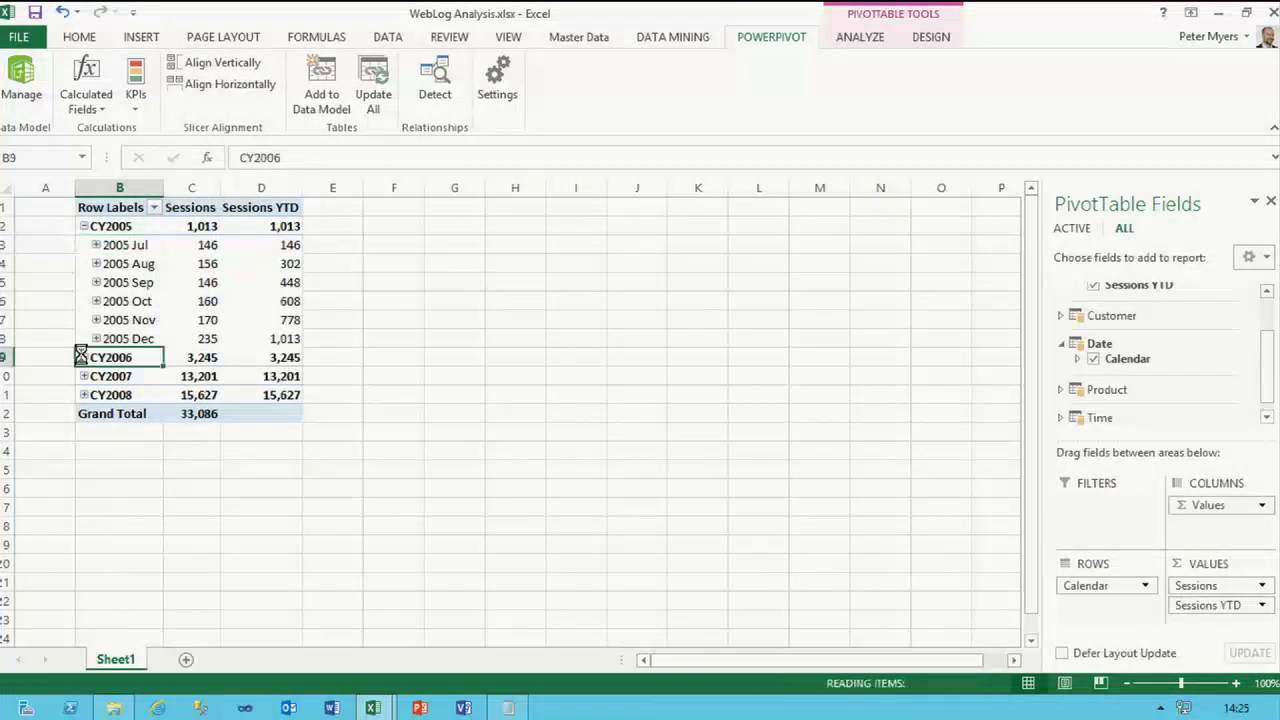
- Add blue gradient data bars to the January 2006 Sessions YTD value and extend the rule to all month-level Sessions YTD values
{"action": "left_click", "coordinate": [287, 374]}
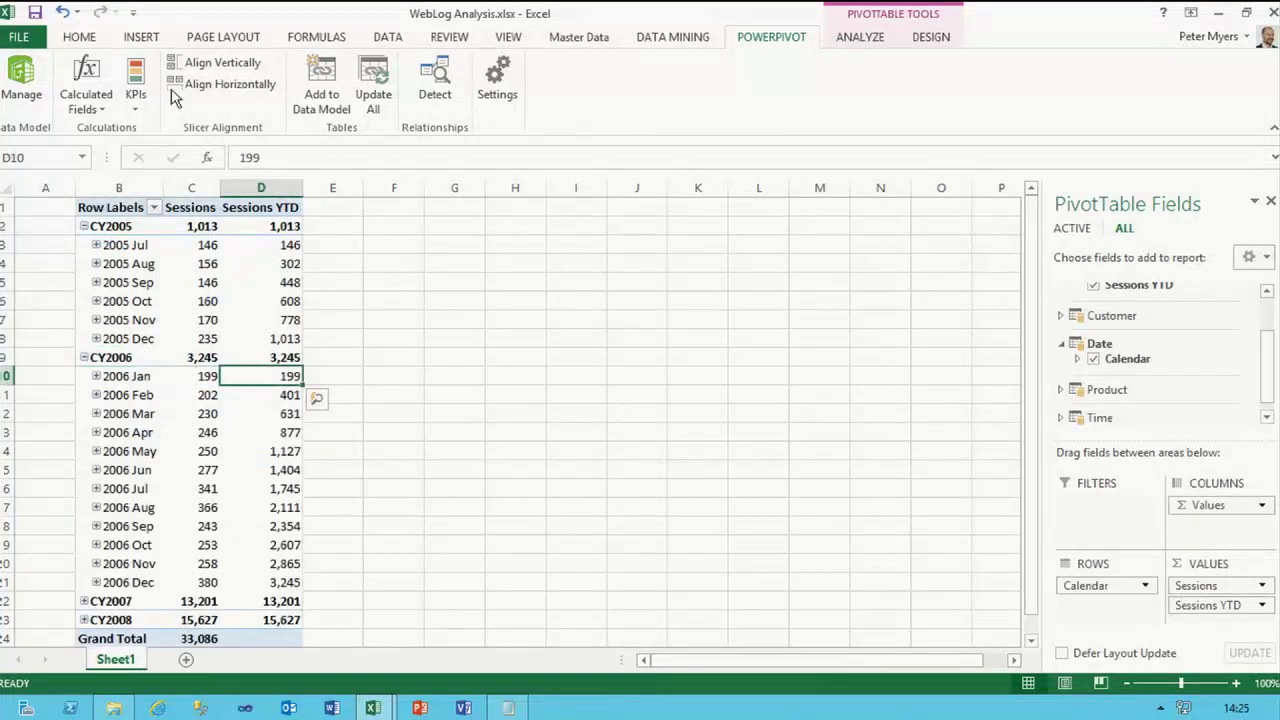
{"action": "left_click", "coordinate": [90, 40]}
{"action": "left_click", "coordinate": [758, 95]}
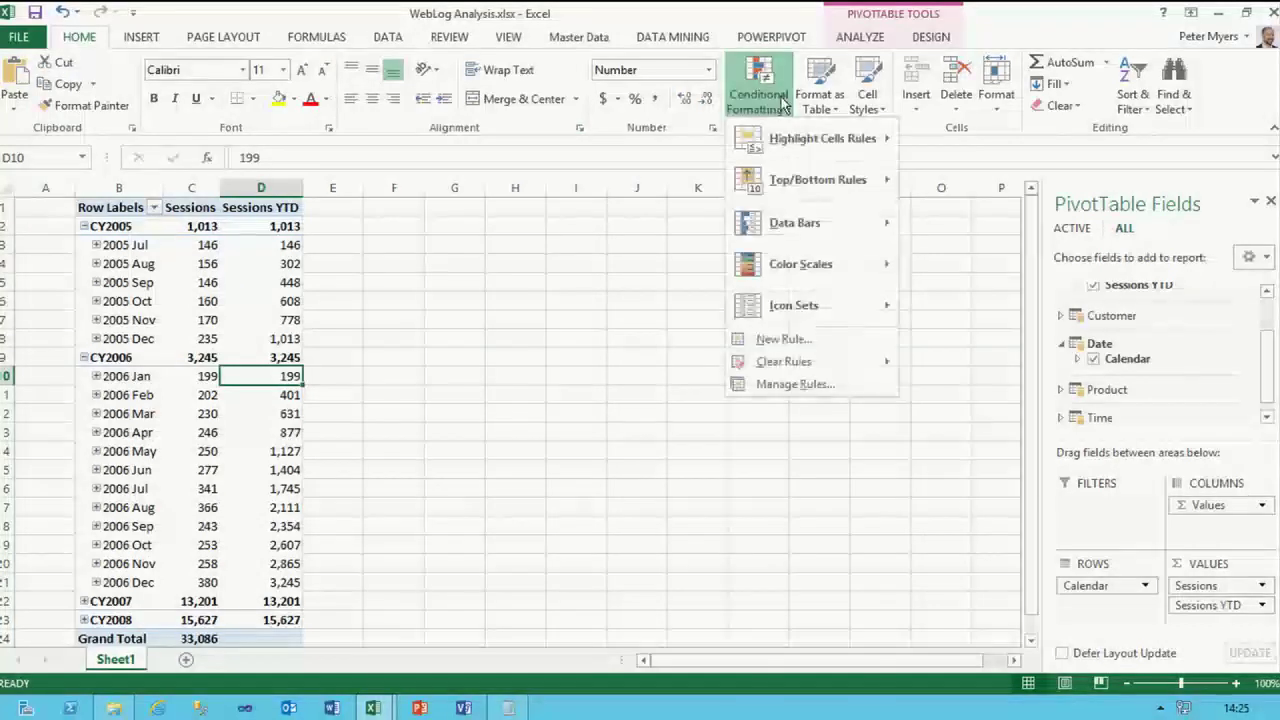
{"action": "mouse_move", "coordinate": [860, 229]}
{"action": "left_click", "coordinate": [920, 245]}
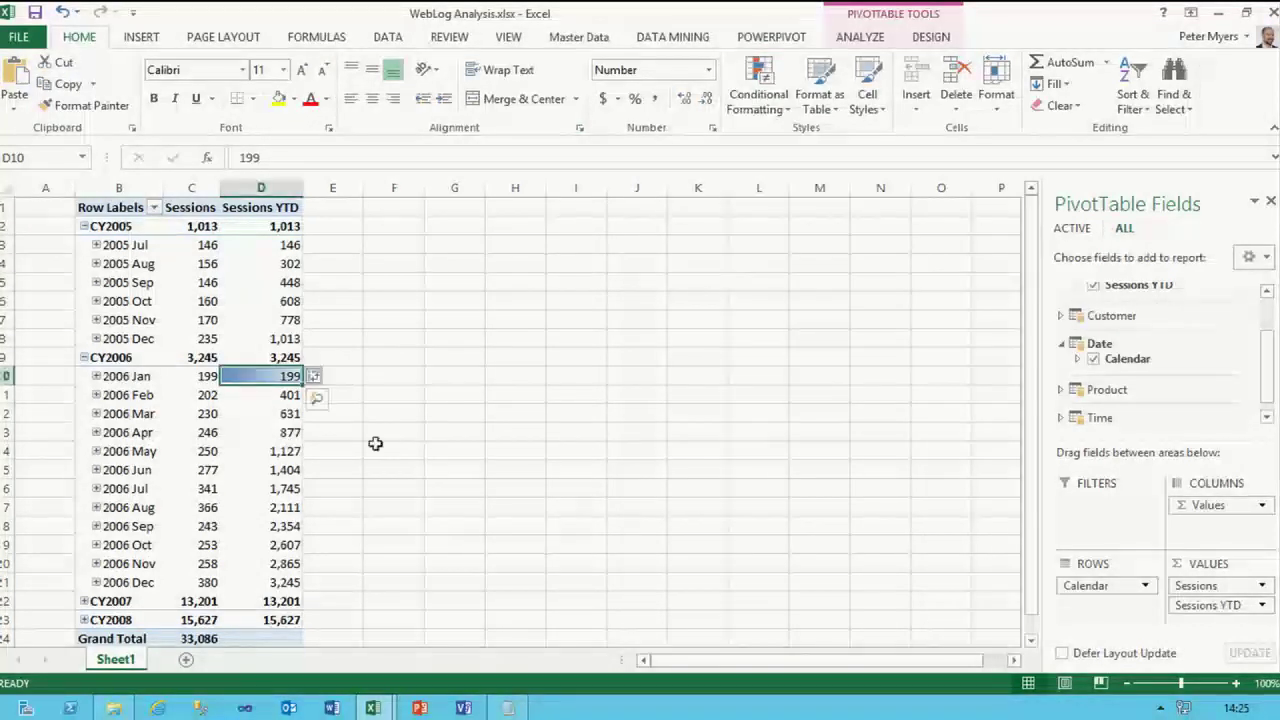
{"action": "left_click", "coordinate": [318, 377]}
{"action": "left_click", "coordinate": [322, 466]}
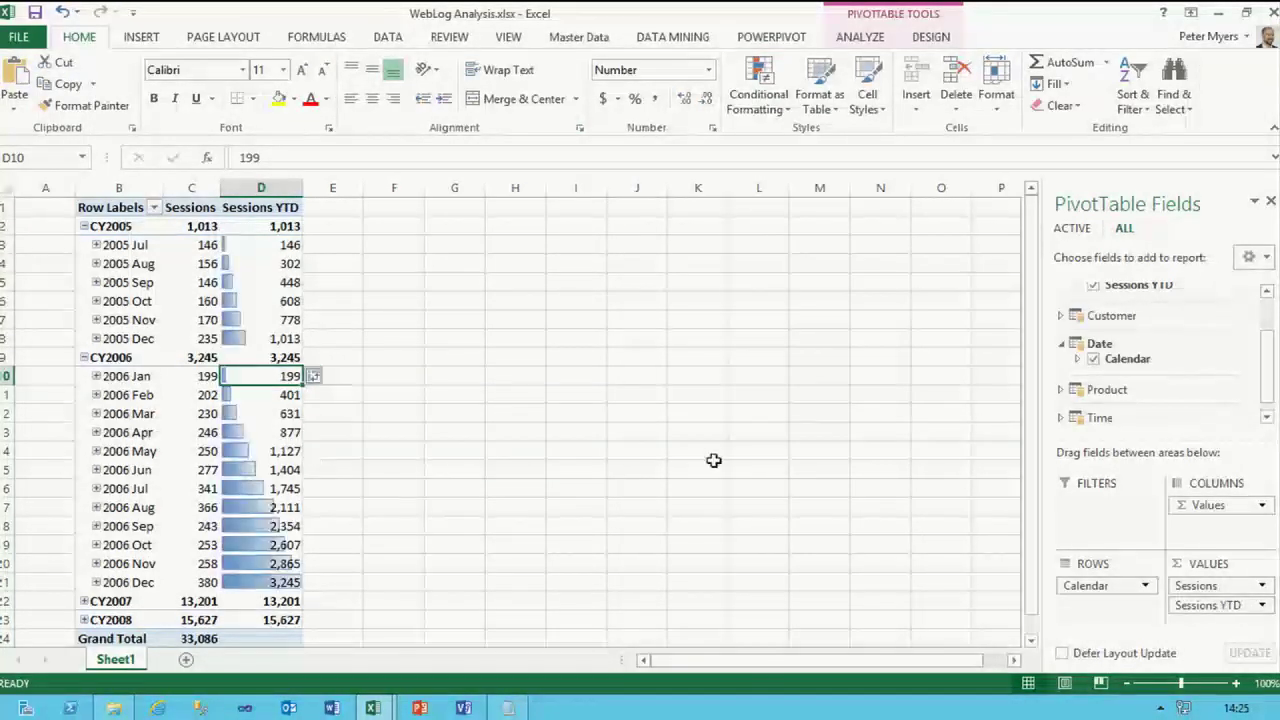